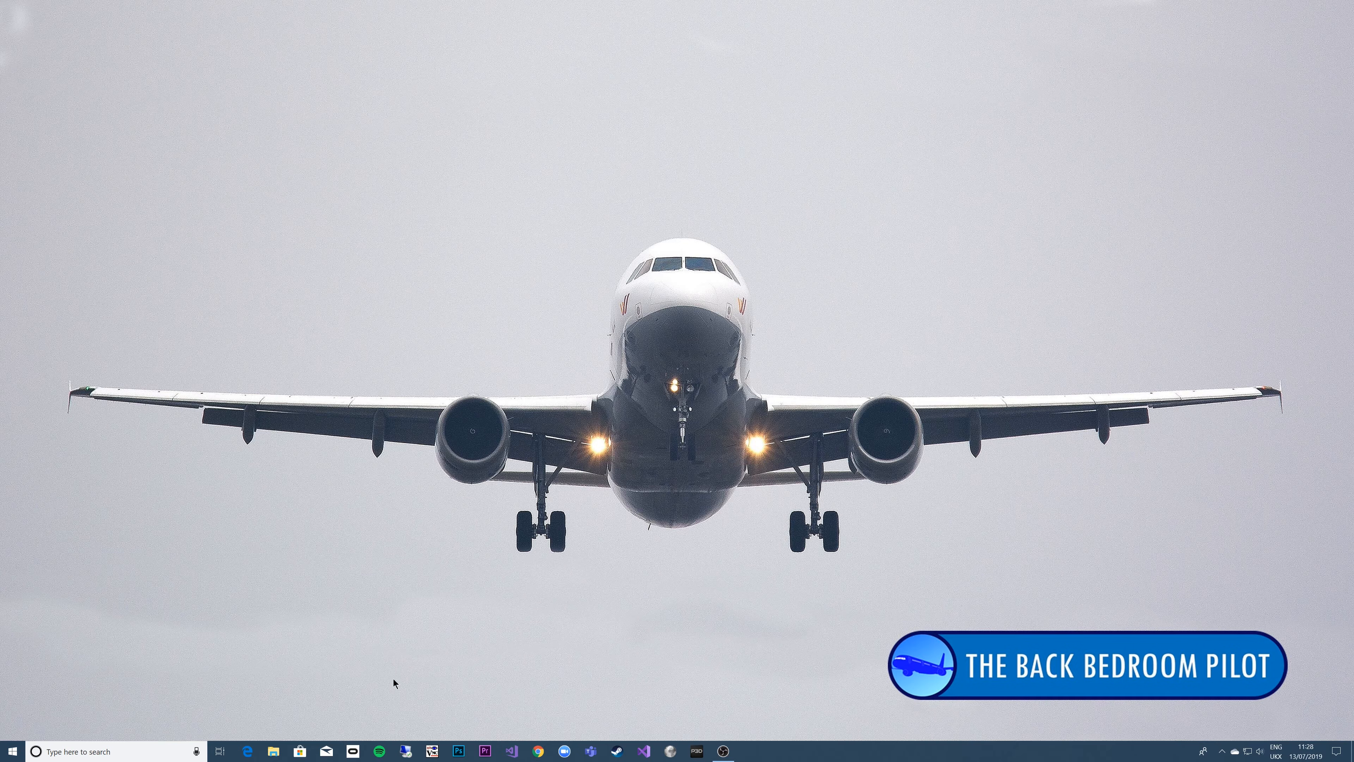
Step: Switch to the sim2 remote desktop in TightVNC Viewer and sort the ImmersiveCalibrationPRO_v4.0.1 folder by type
click(432, 752)
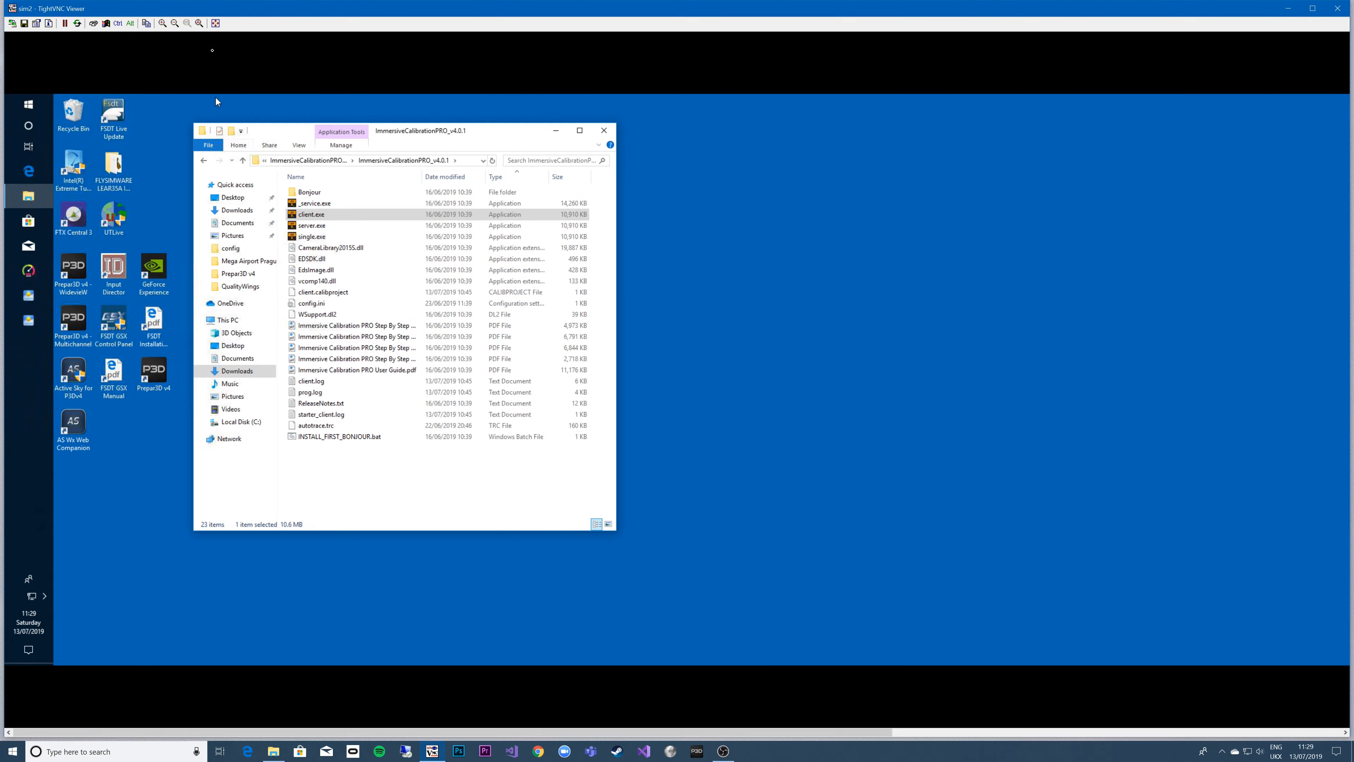
click(174, 23)
click(173, 23)
click(174, 23)
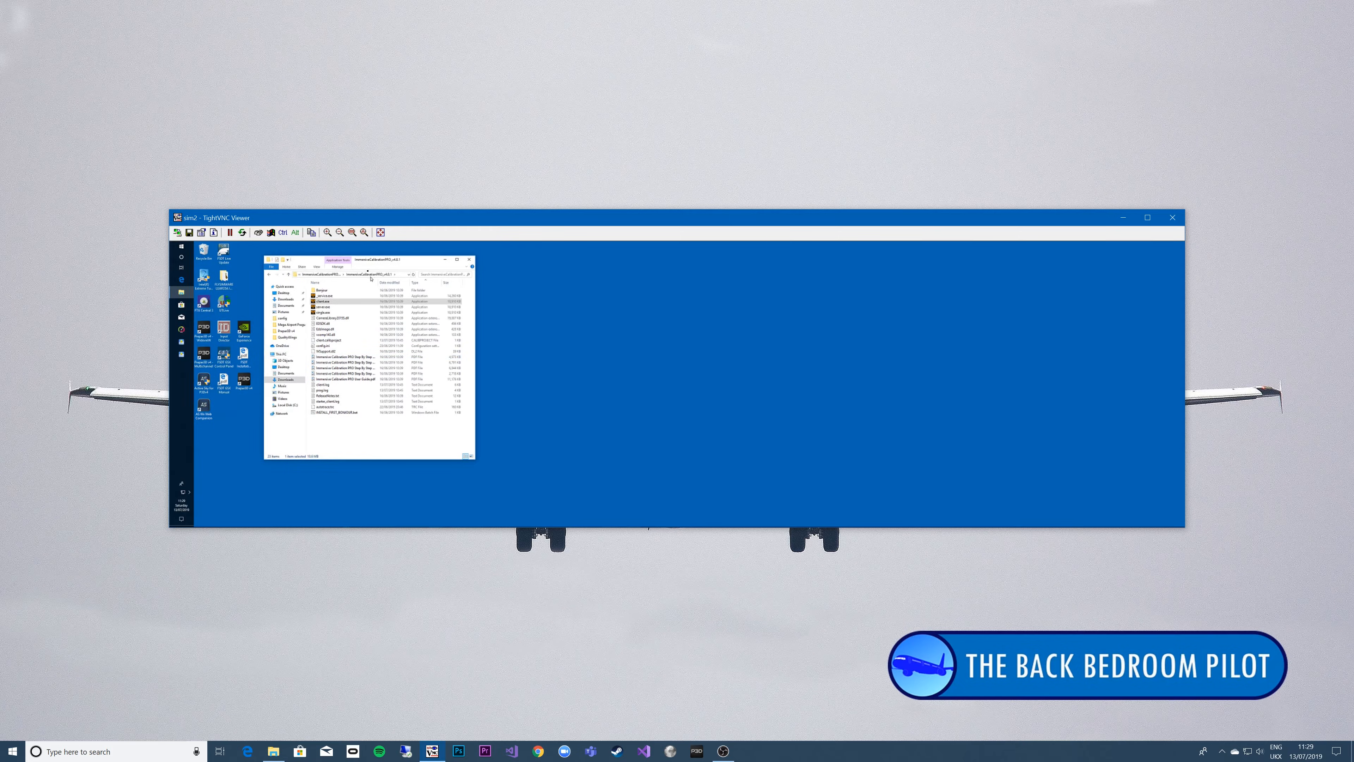
click(326, 228)
click(325, 229)
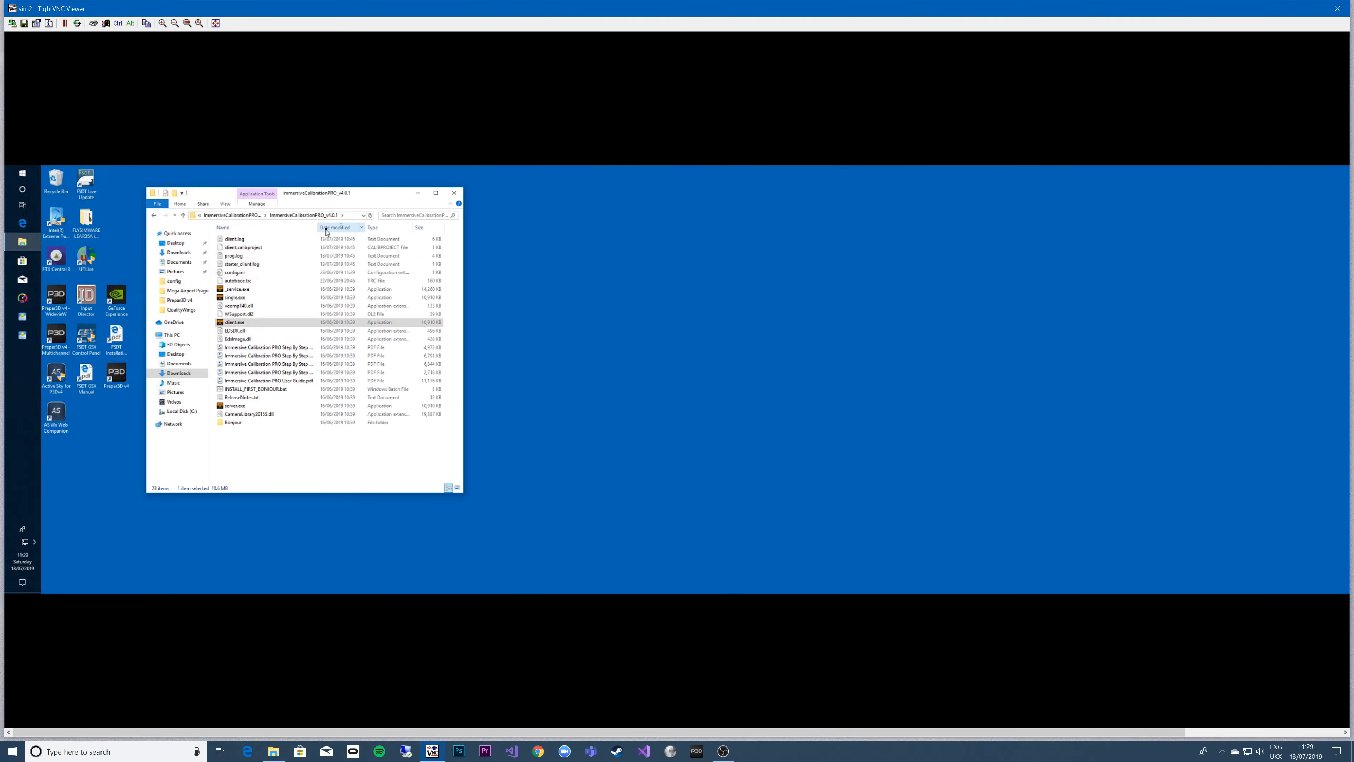
click(326, 229)
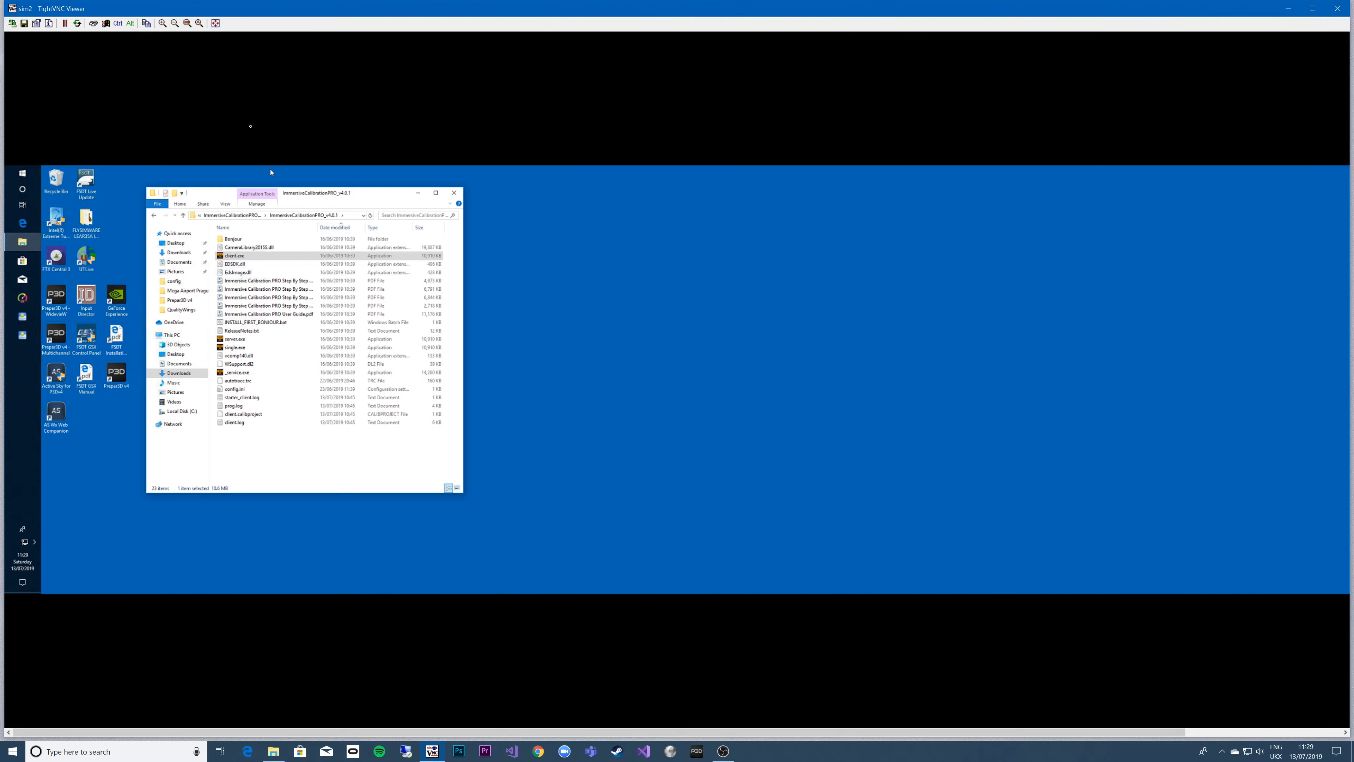
click(163, 23)
click(162, 23)
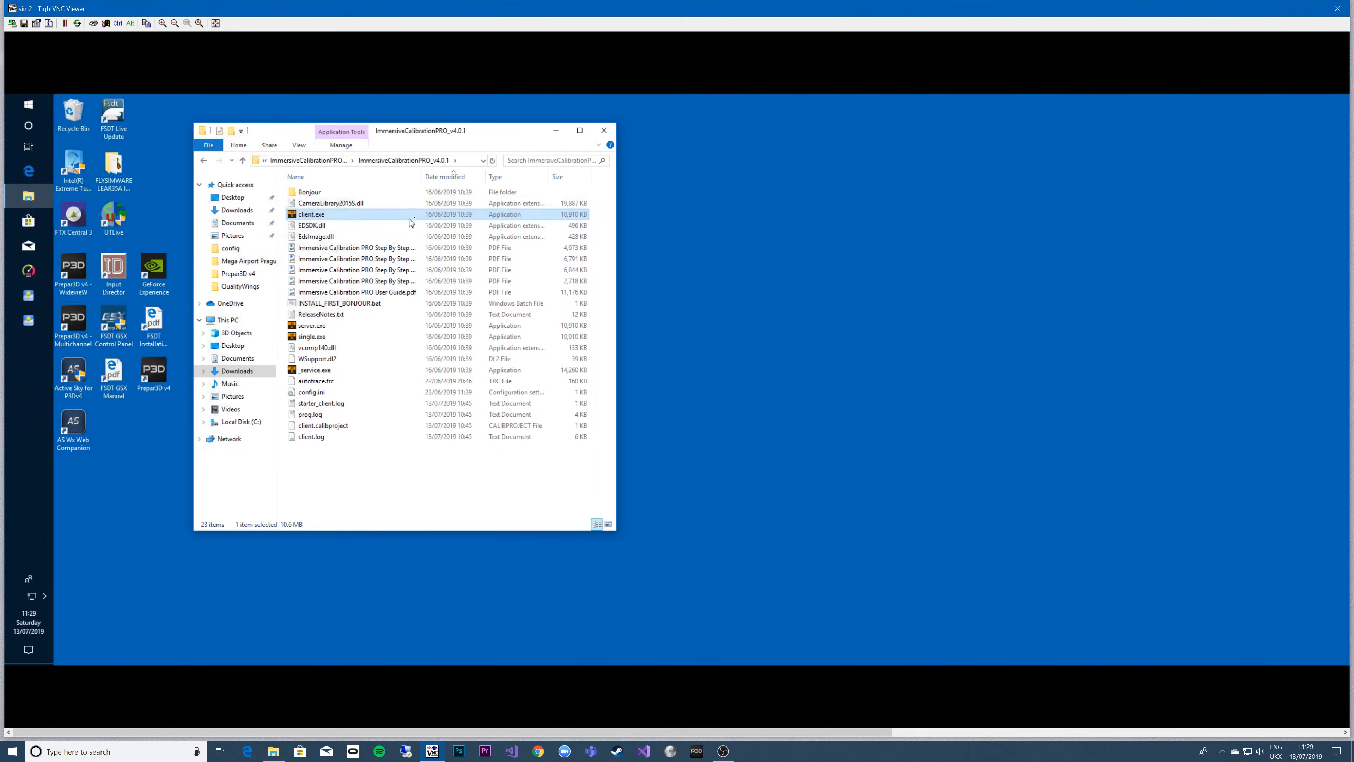
click(501, 182)
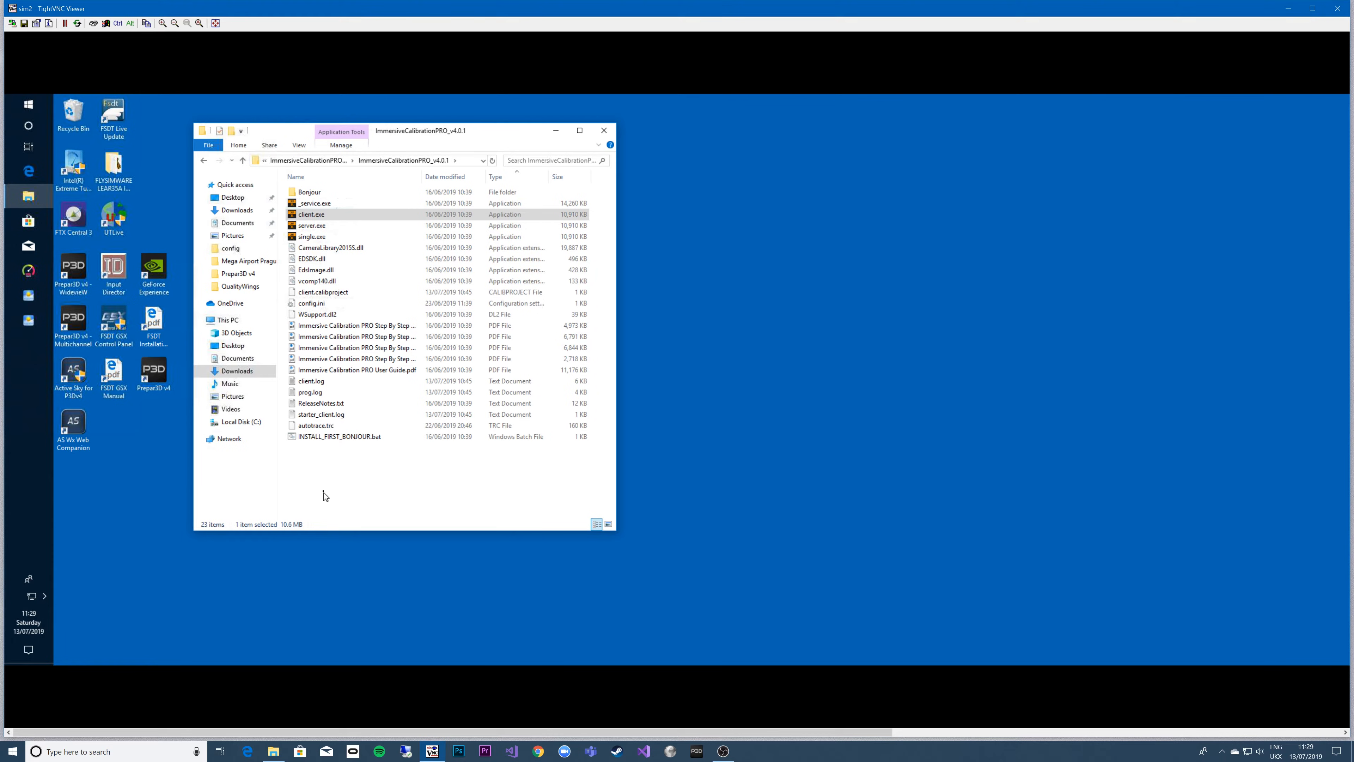
Step: Look inside the Bonjour folder, return to its parent, and widen the file window and Name column to fit the full file names
double_click(307, 192)
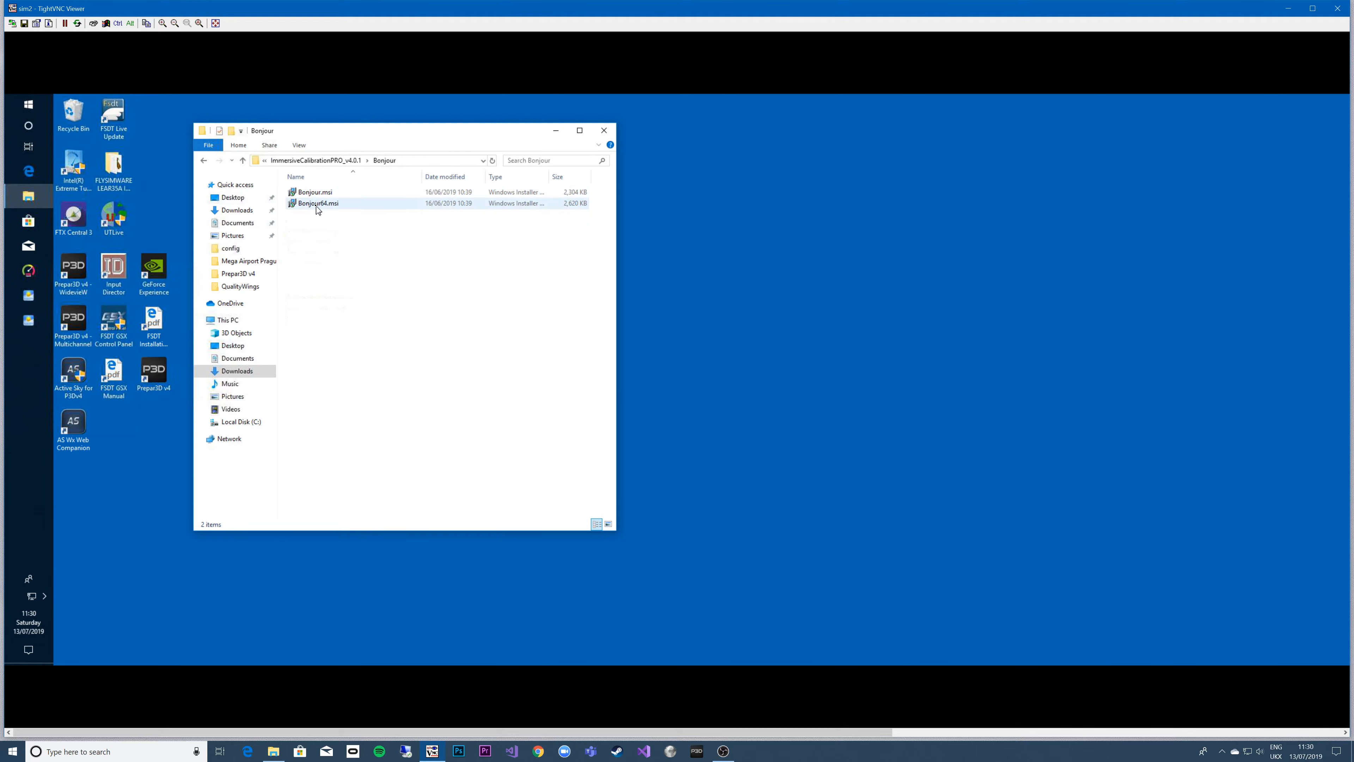
click(331, 163)
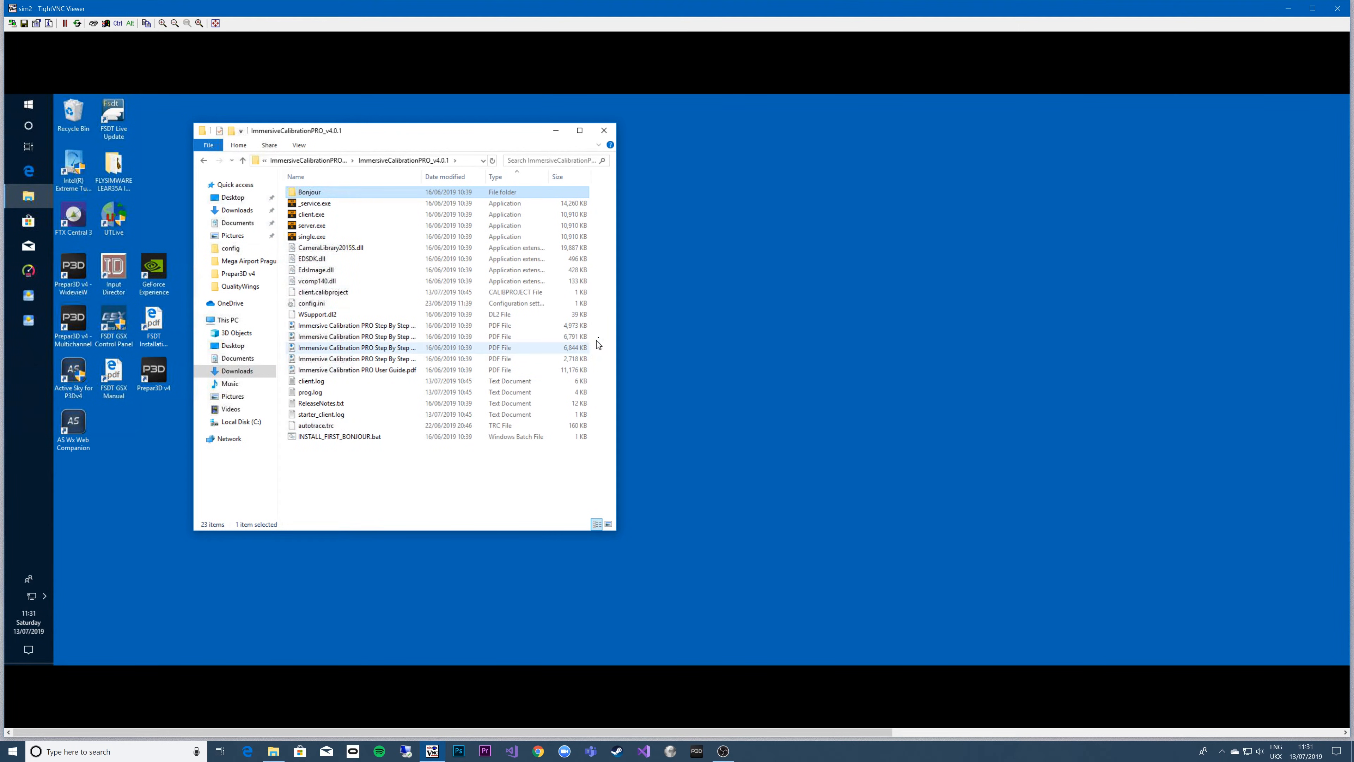
drag(618, 324, 734, 326)
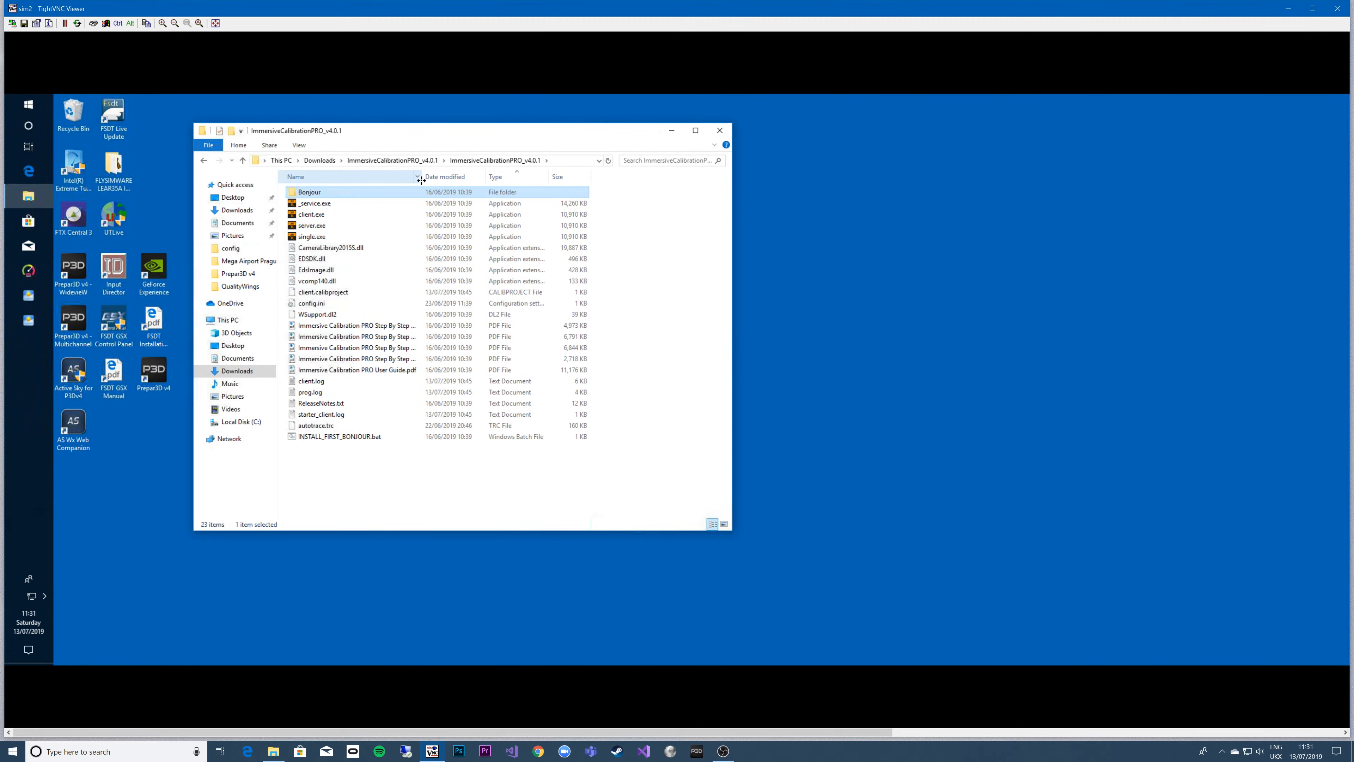
drag(443, 182, 517, 181)
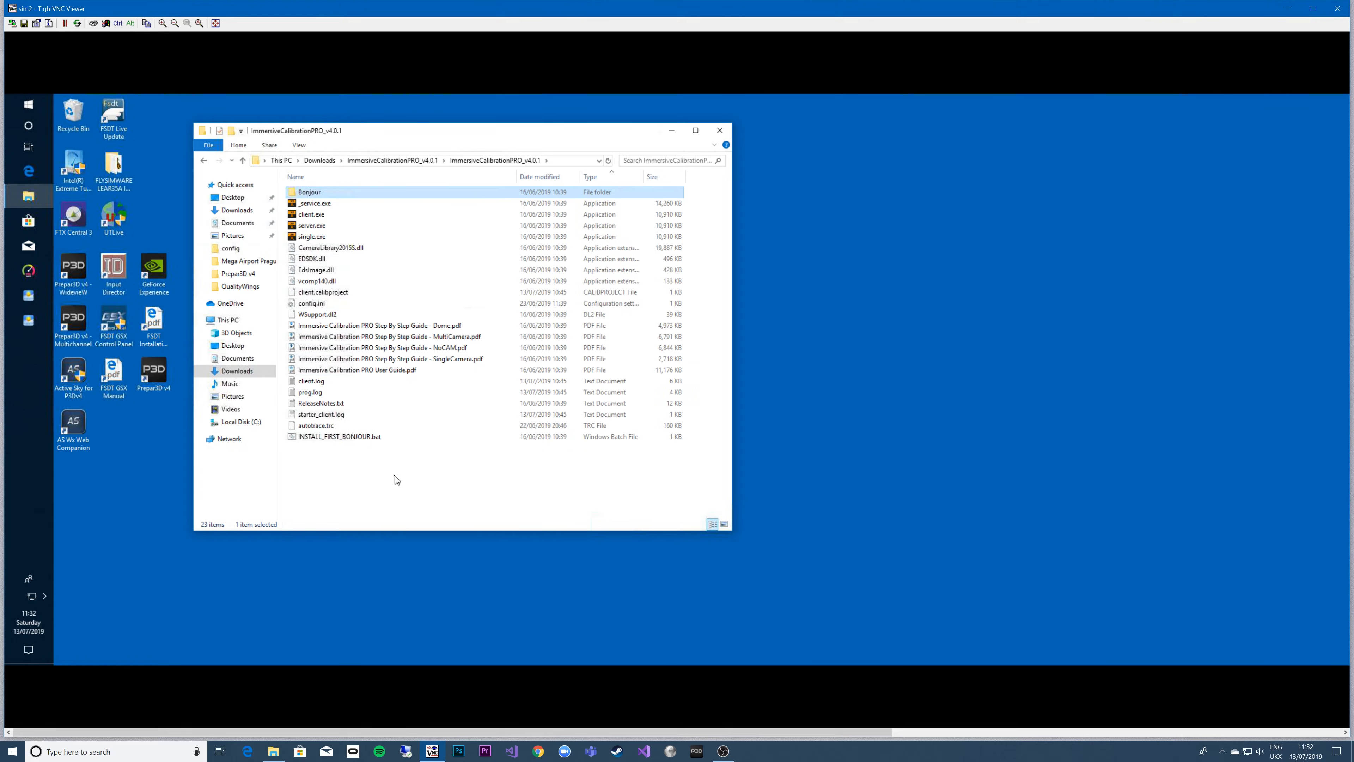
Step: Run client.exe on the remote PC, allow it to make changes, and bring up the Immersive Calibration PRO client window
click(305, 216)
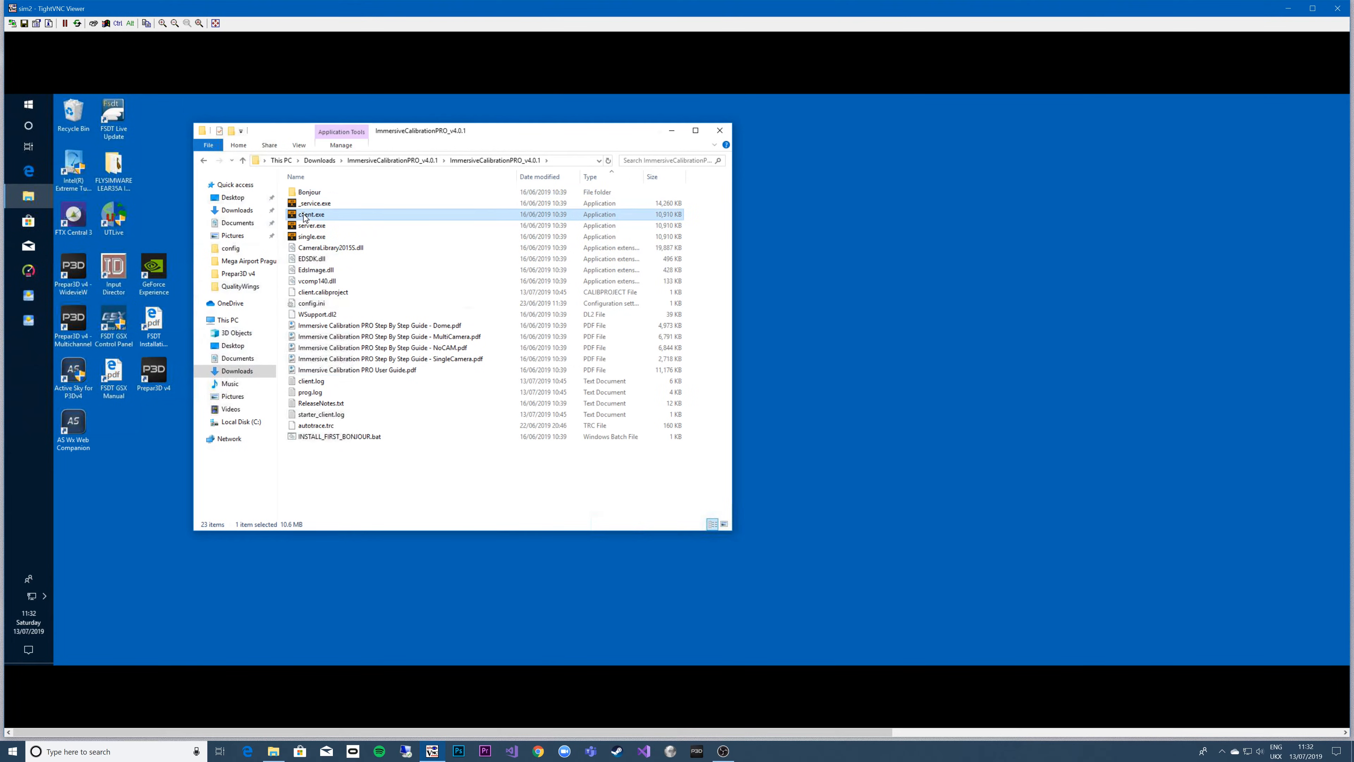
double_click(305, 216)
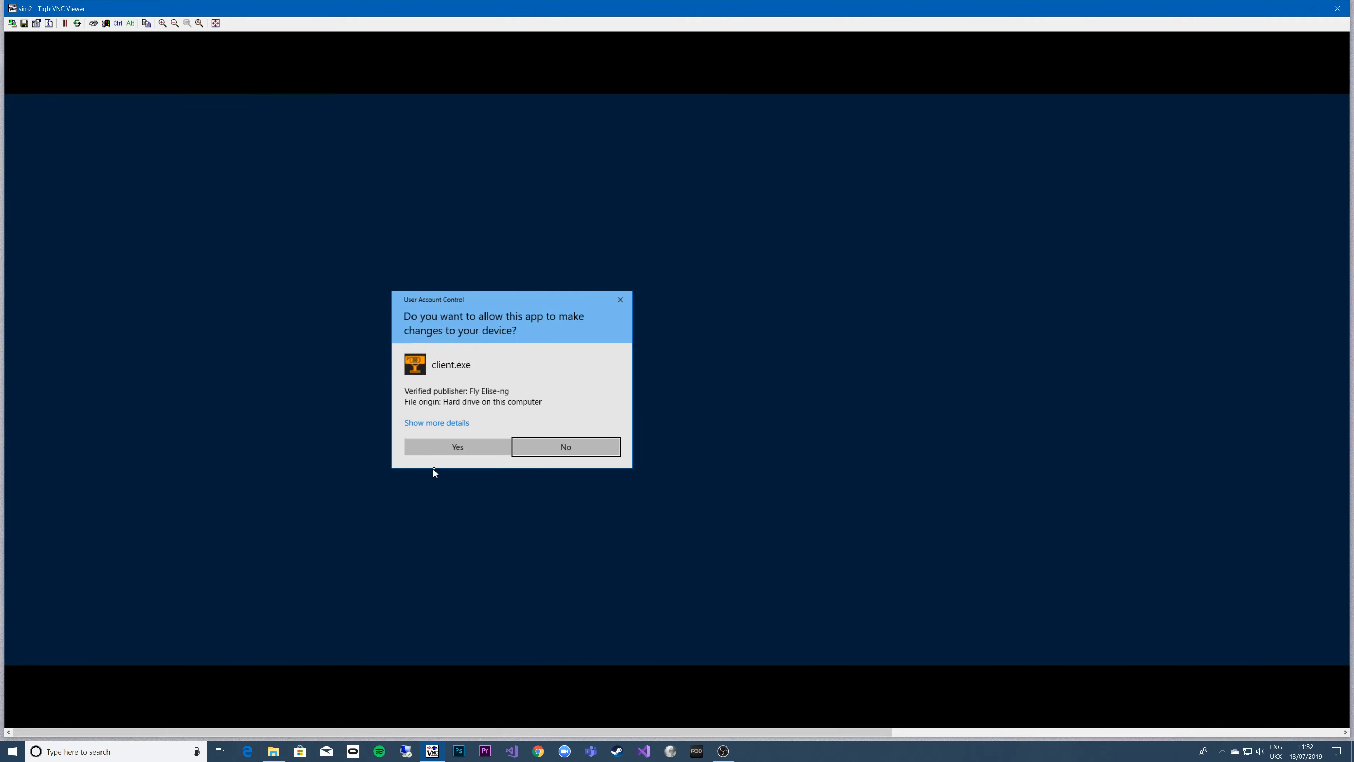
click(462, 449)
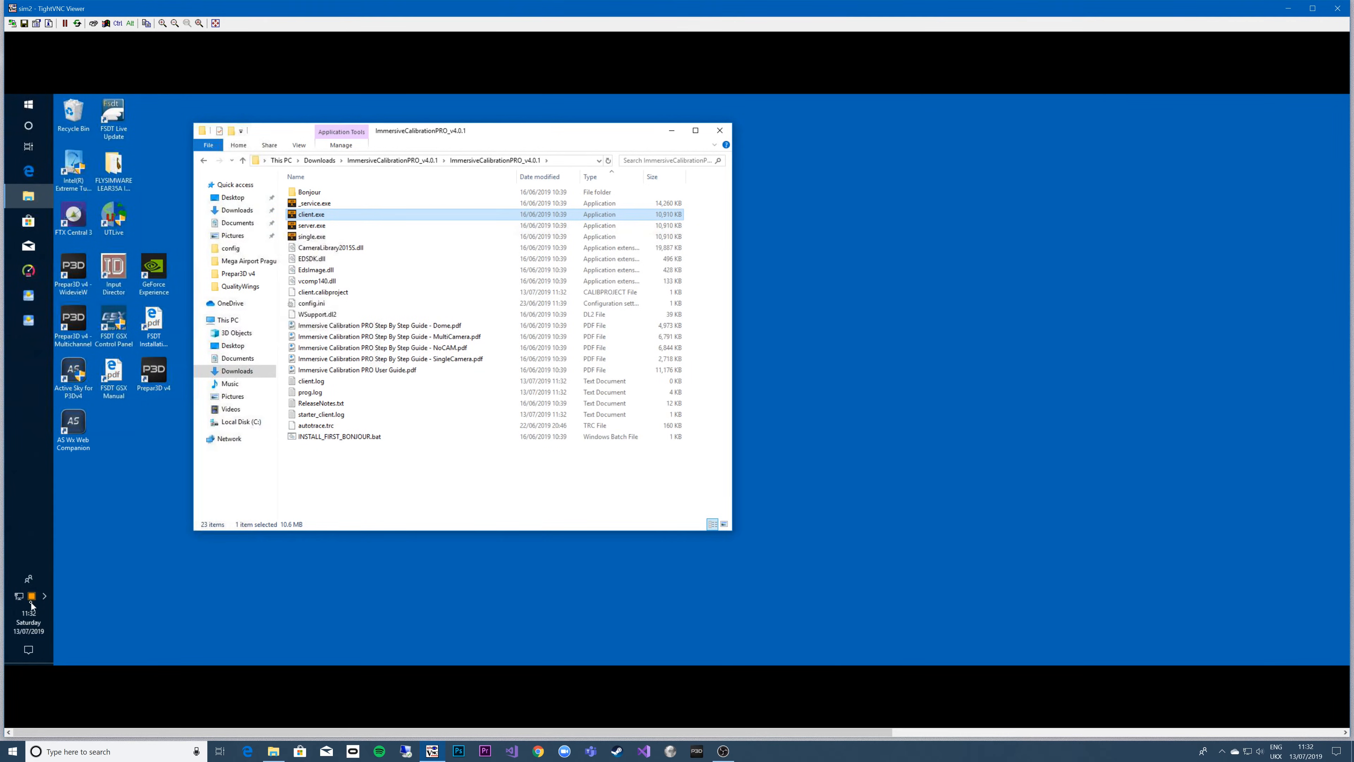
mouse_move(32, 599)
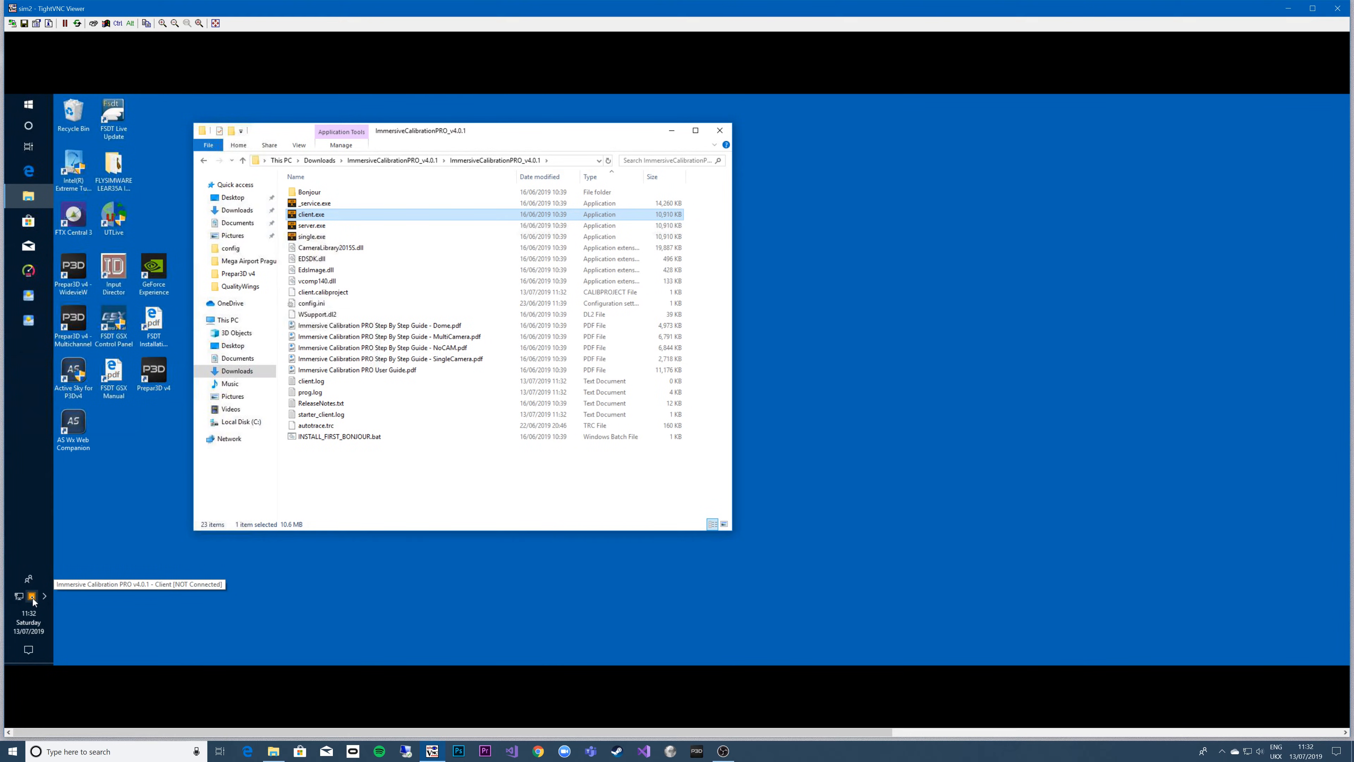
click(32, 600)
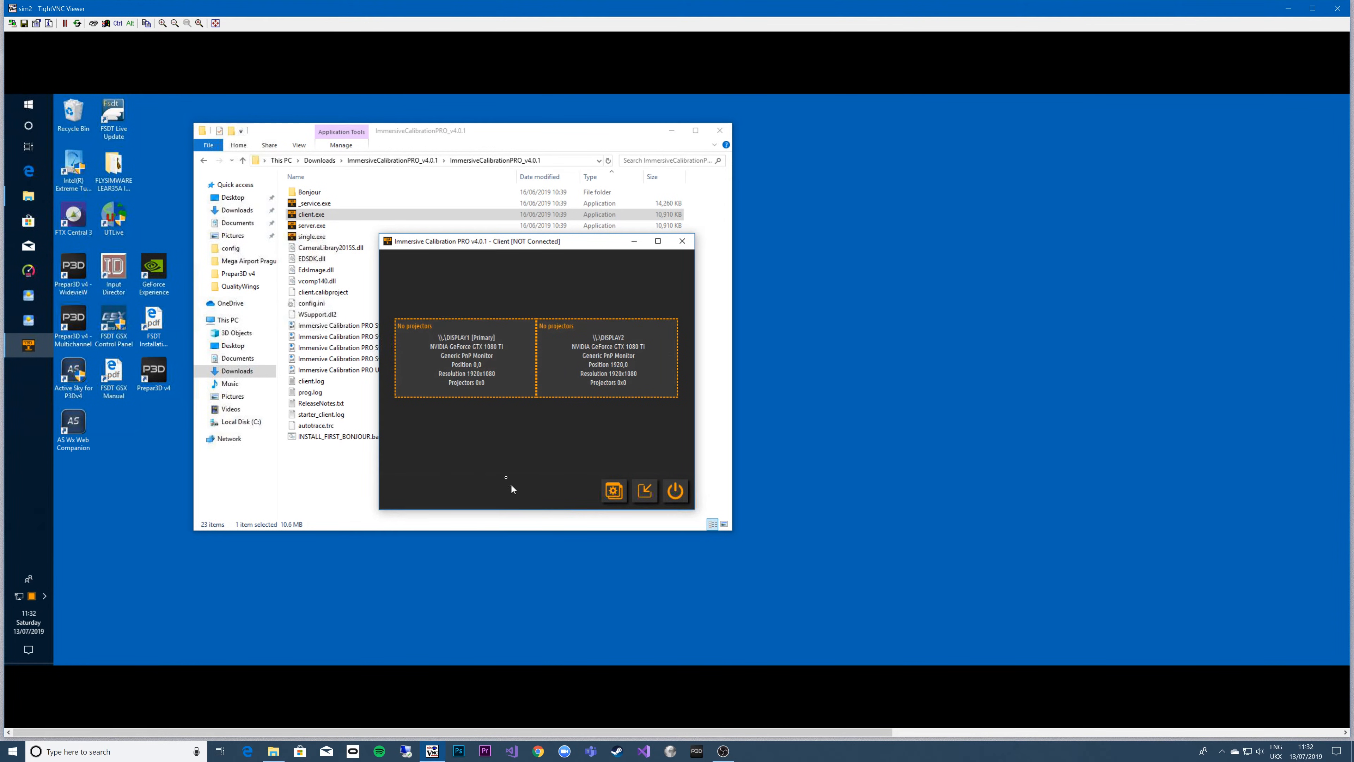
Step: Assign one 1x1 projector to both DISPLAY1 and DISPLAY2 in the client, and send the client window back to the background
right_click(468, 364)
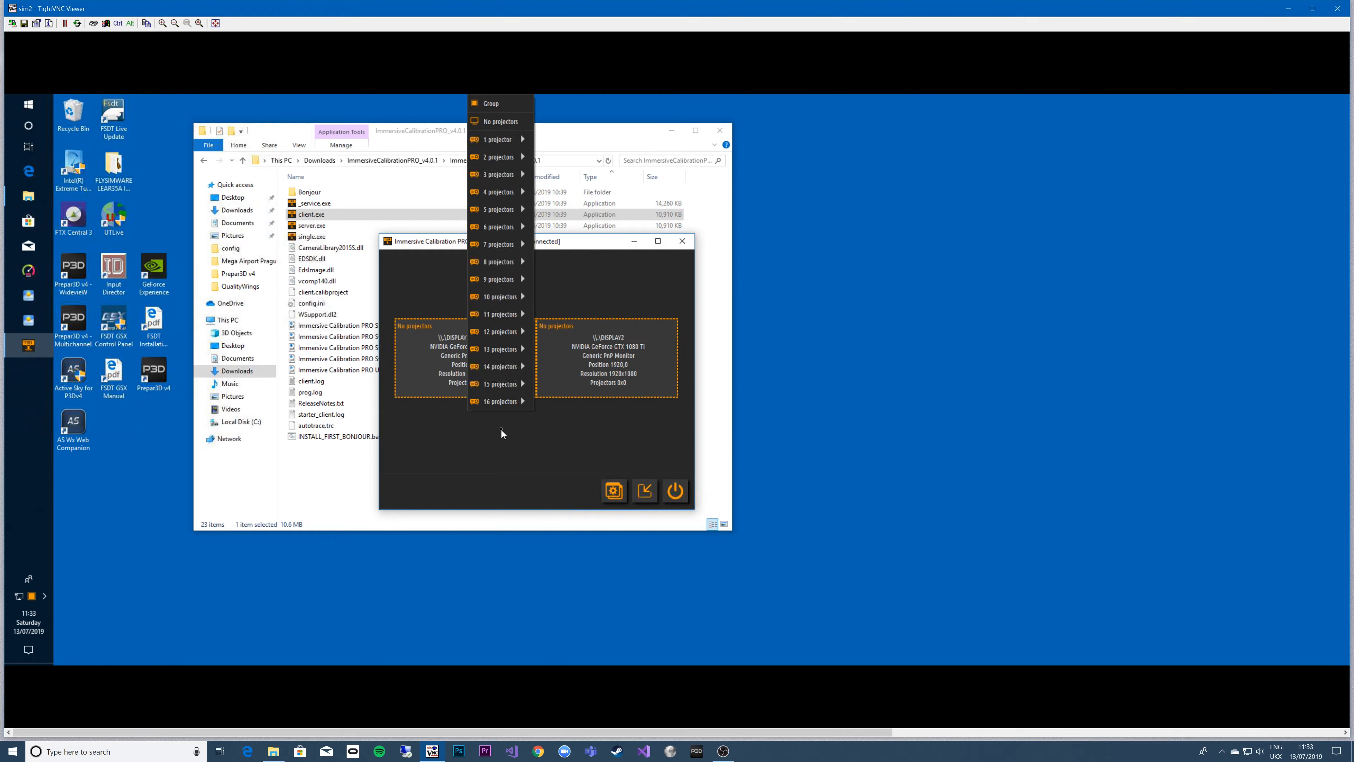
click(554, 139)
right_click(619, 357)
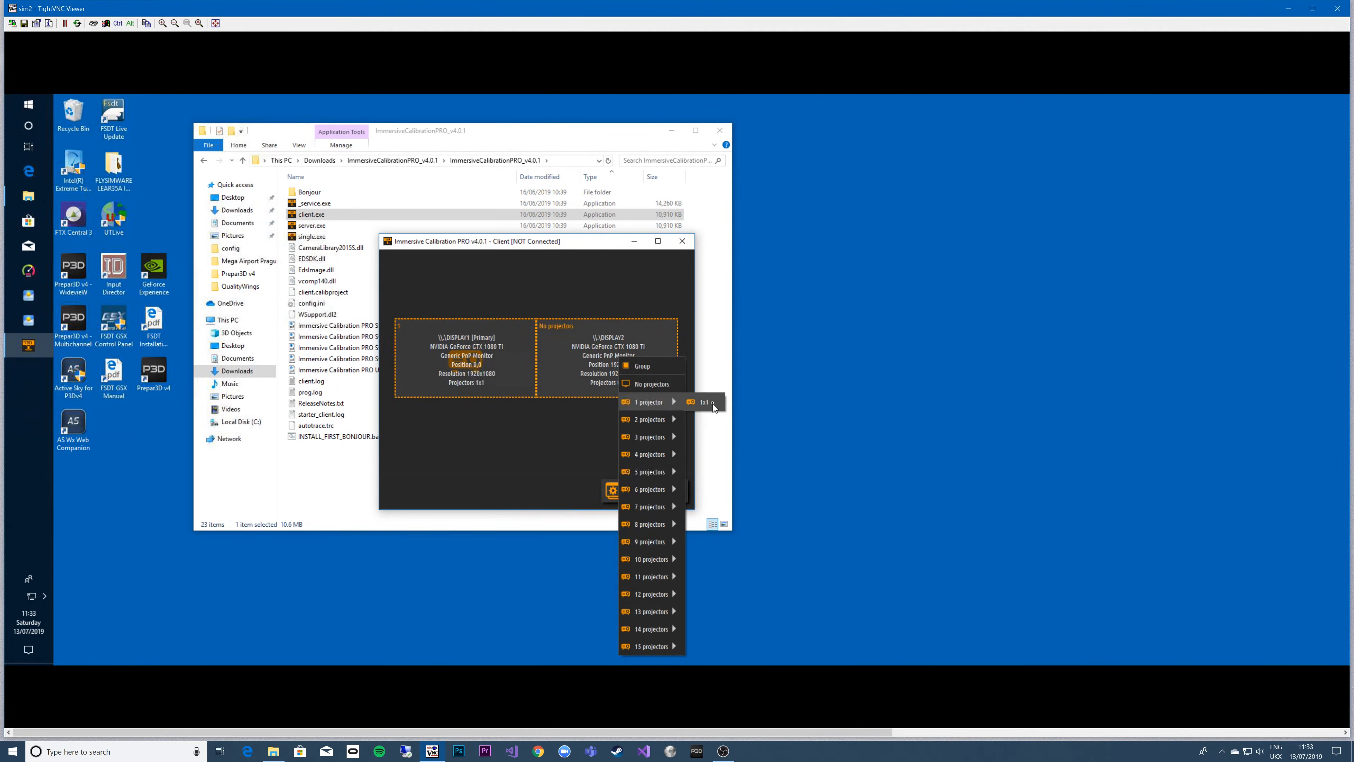
click(713, 404)
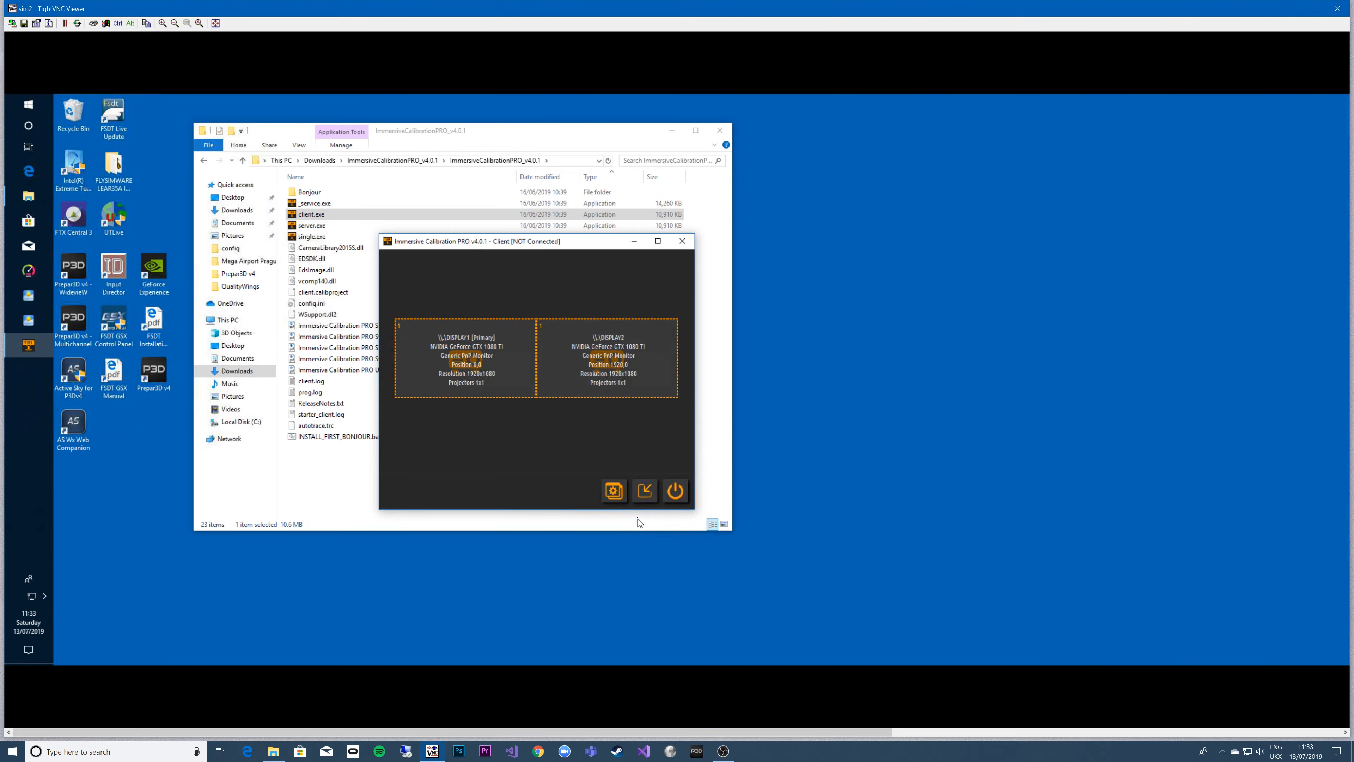
click(645, 491)
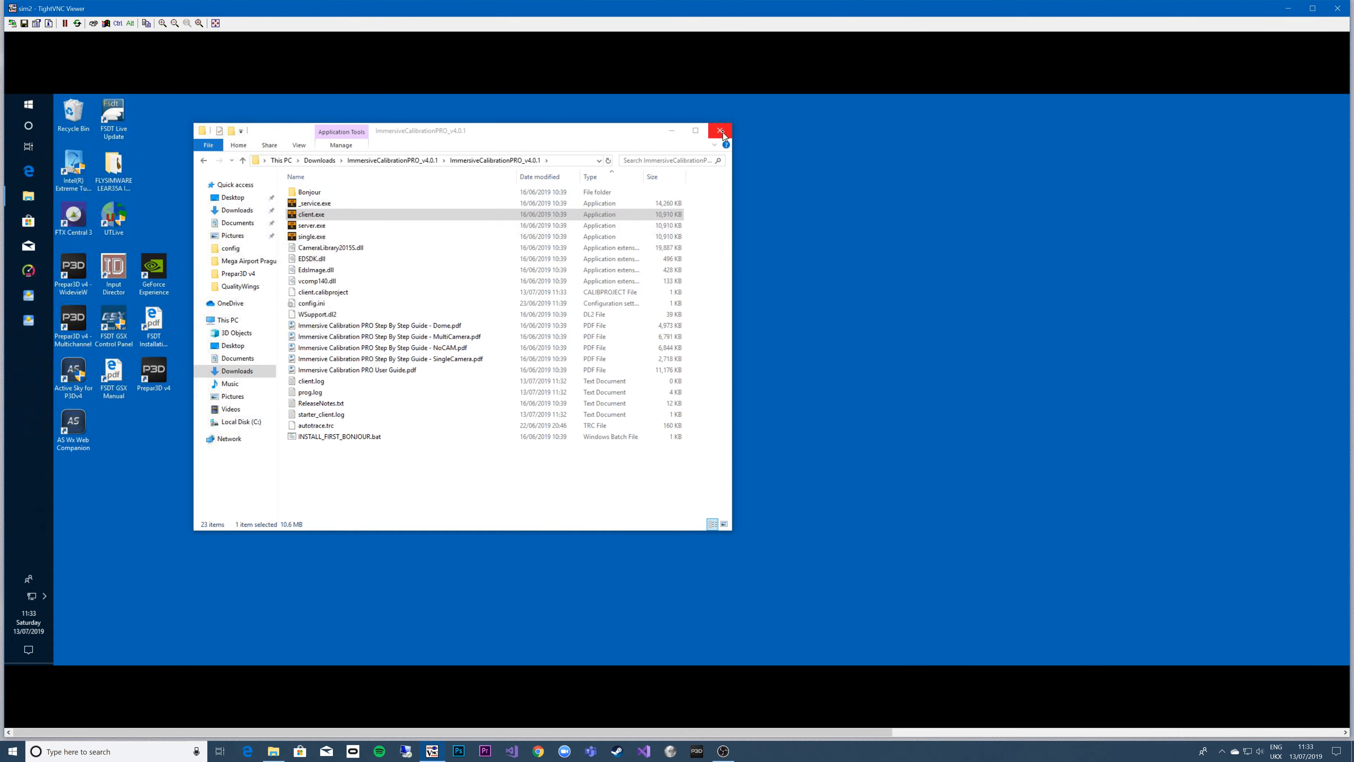
Step: Return to the local desktop, launch server.exe from the local ImmersiveCalibrationPRO_v4.0.1 folder, and start a new project
click(1289, 9)
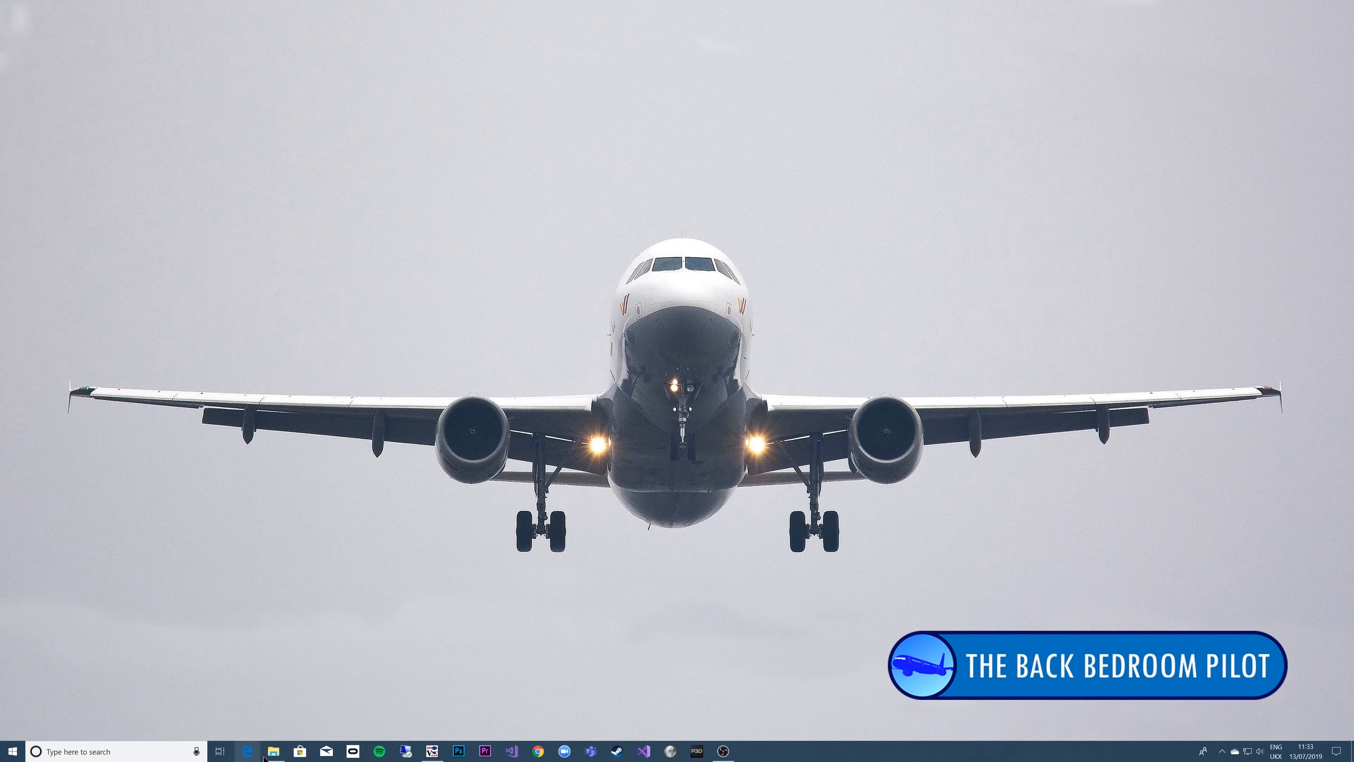
click(273, 752)
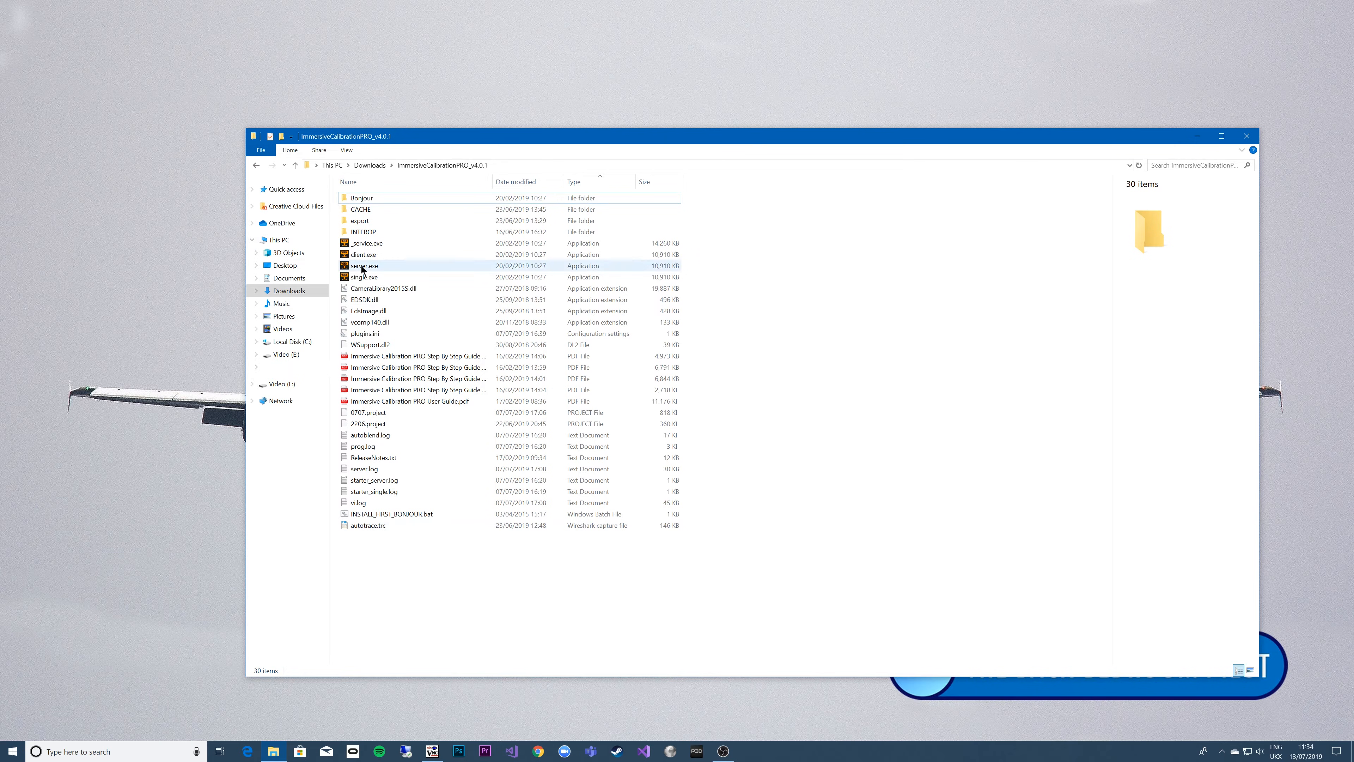
double_click(362, 266)
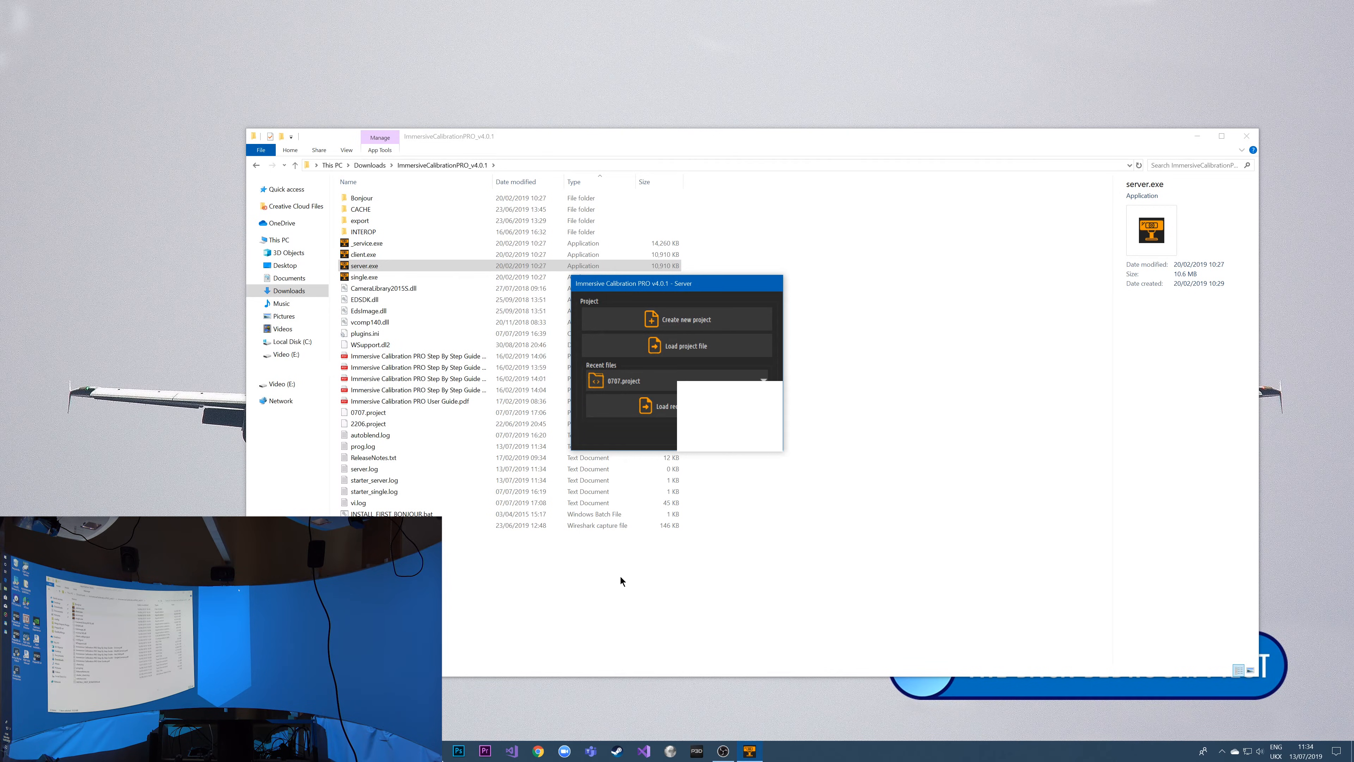
click(432, 752)
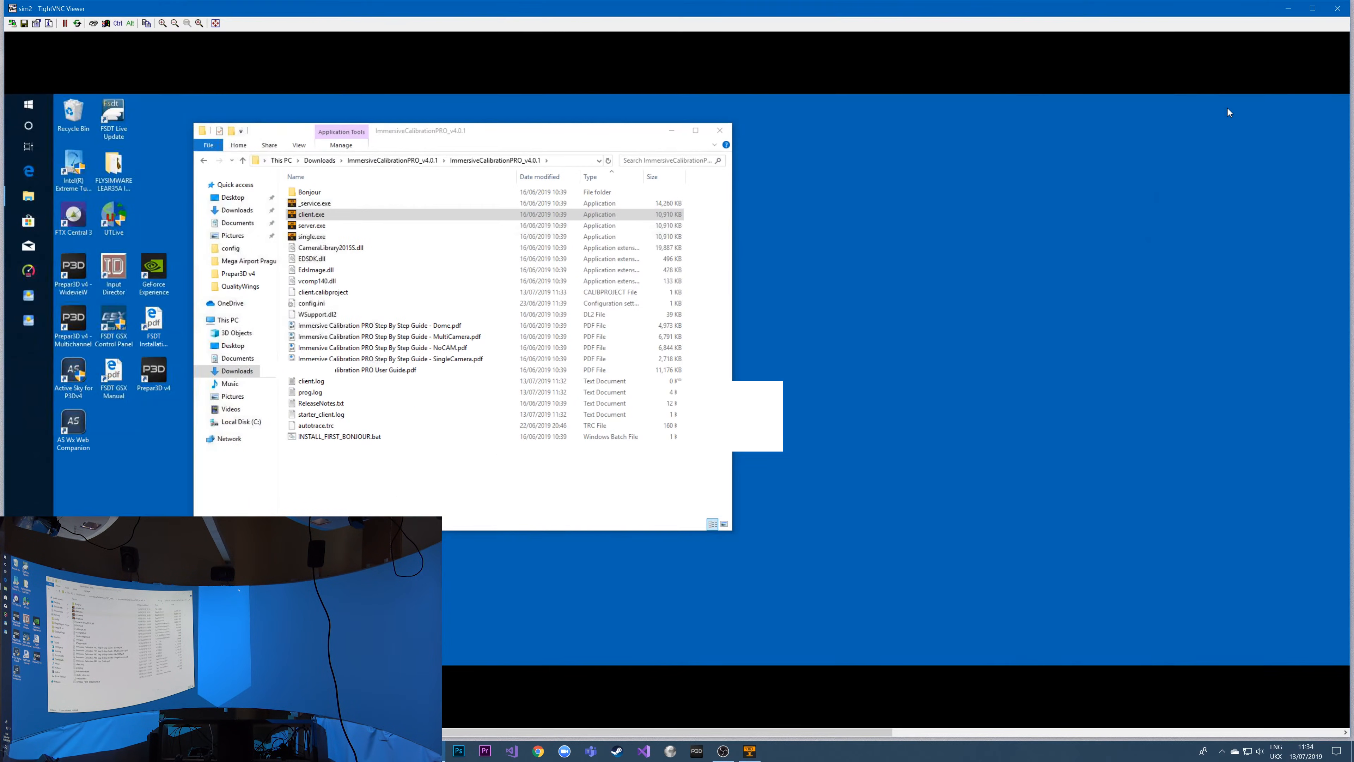
click(432, 752)
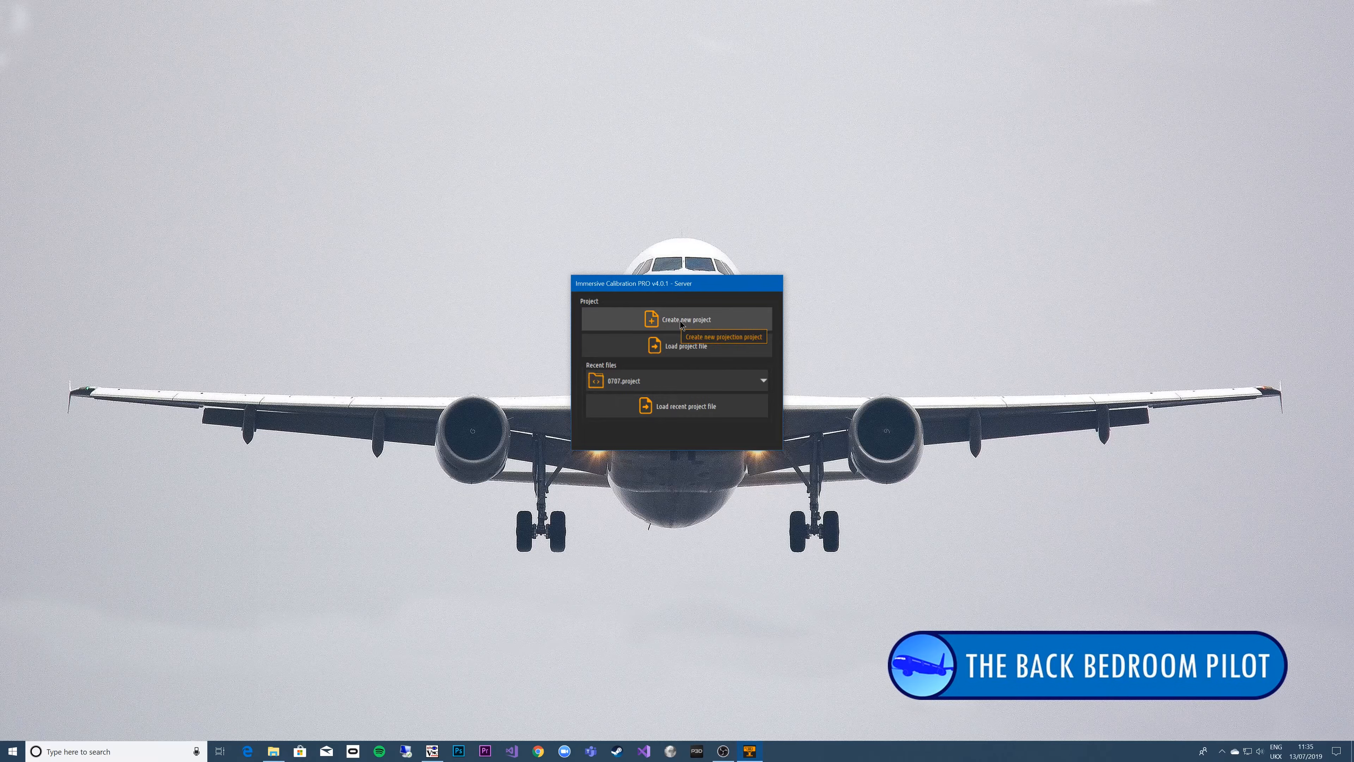
click(680, 324)
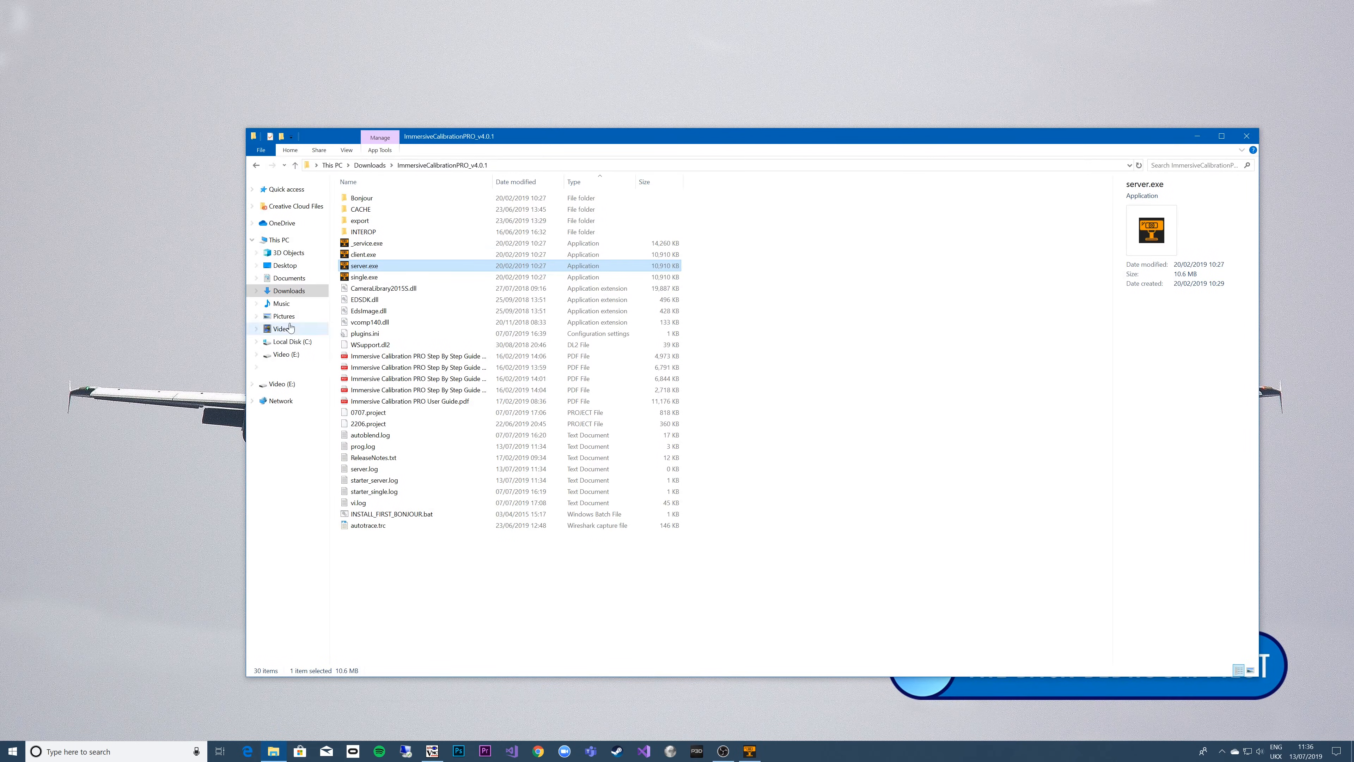
Step: Check server.exe's compatibility properties for the run-as-administrator option and the System (Enhanced) high DPI scaling override
right_click(362, 266)
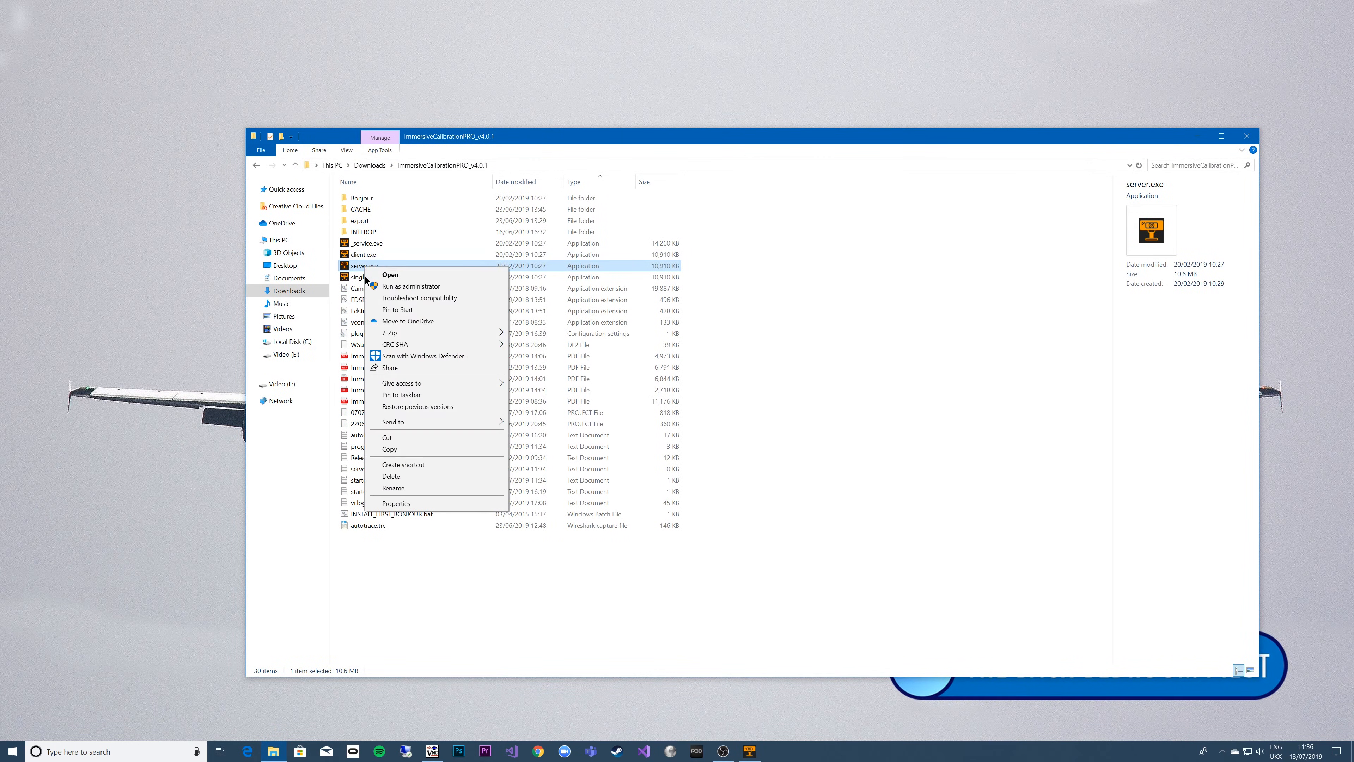
click(401, 504)
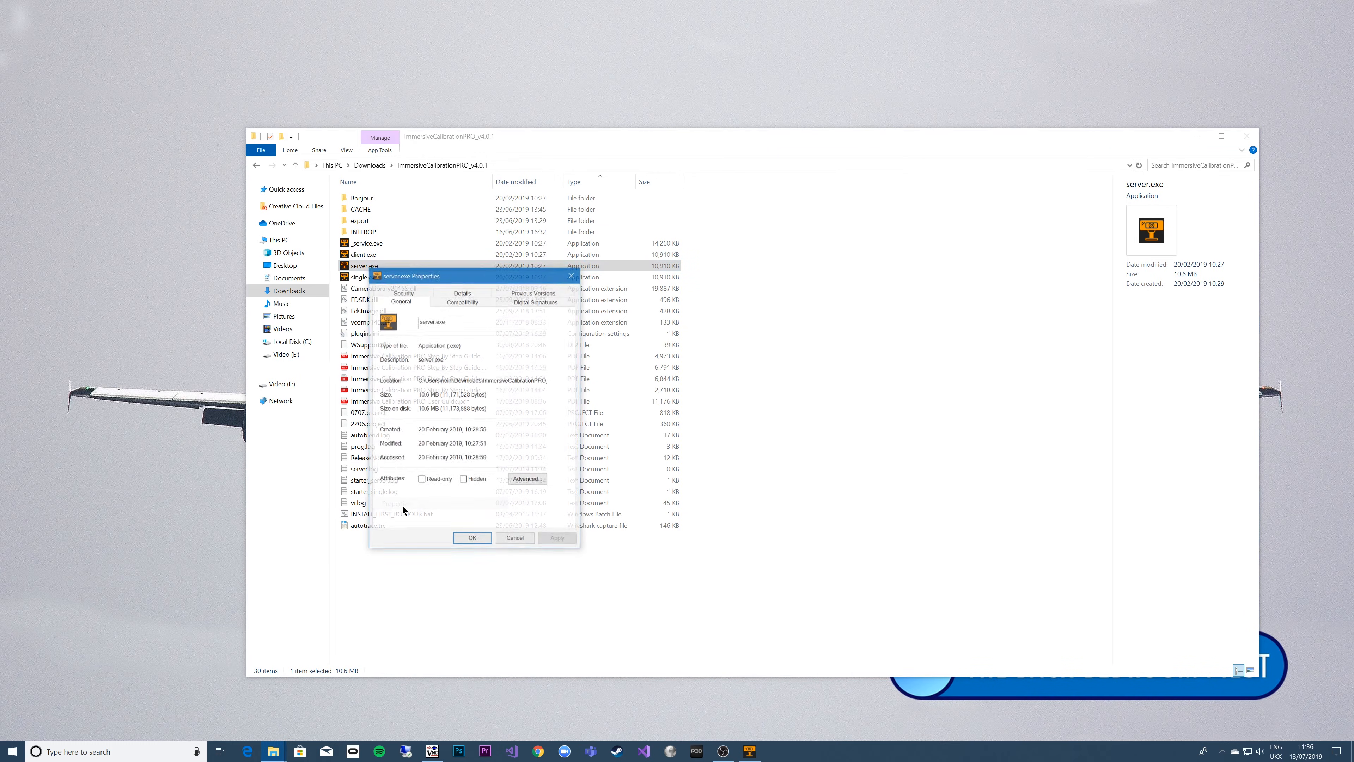
click(463, 303)
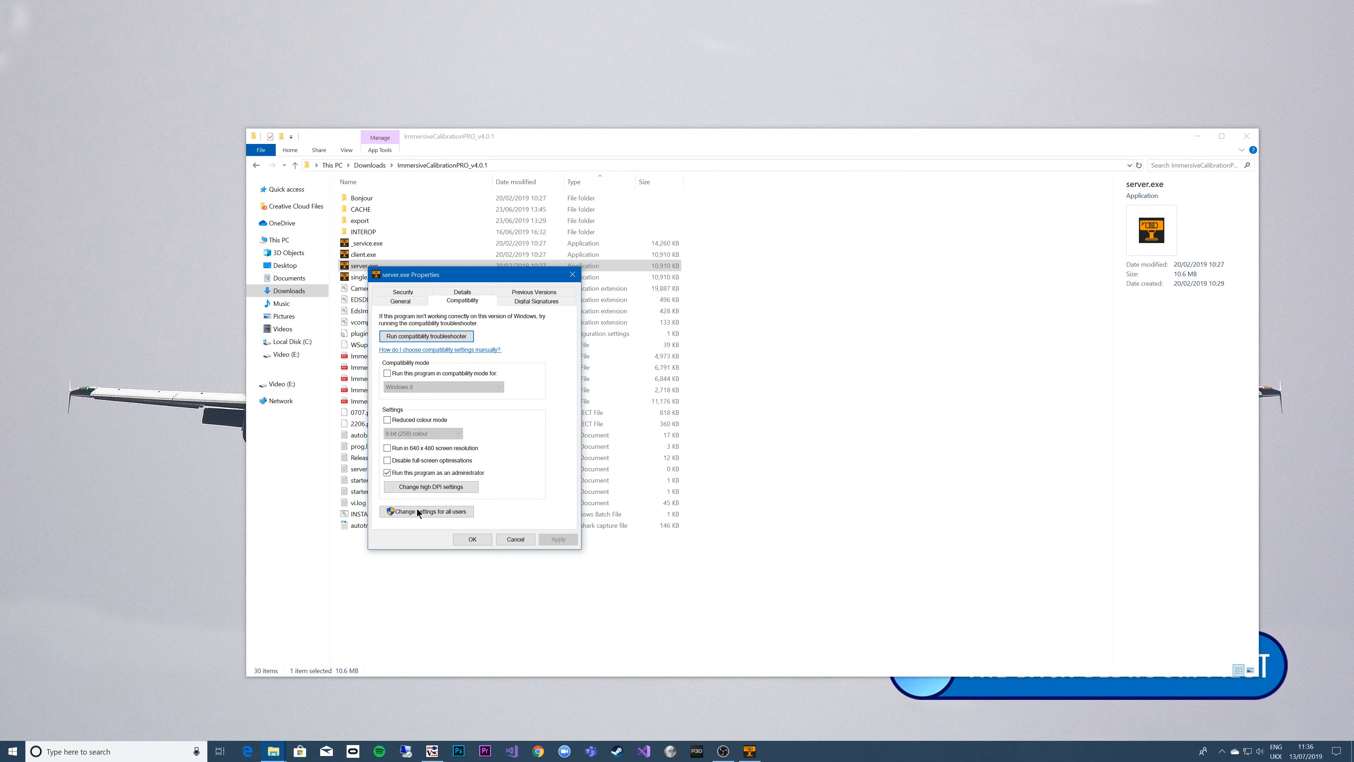
click(431, 487)
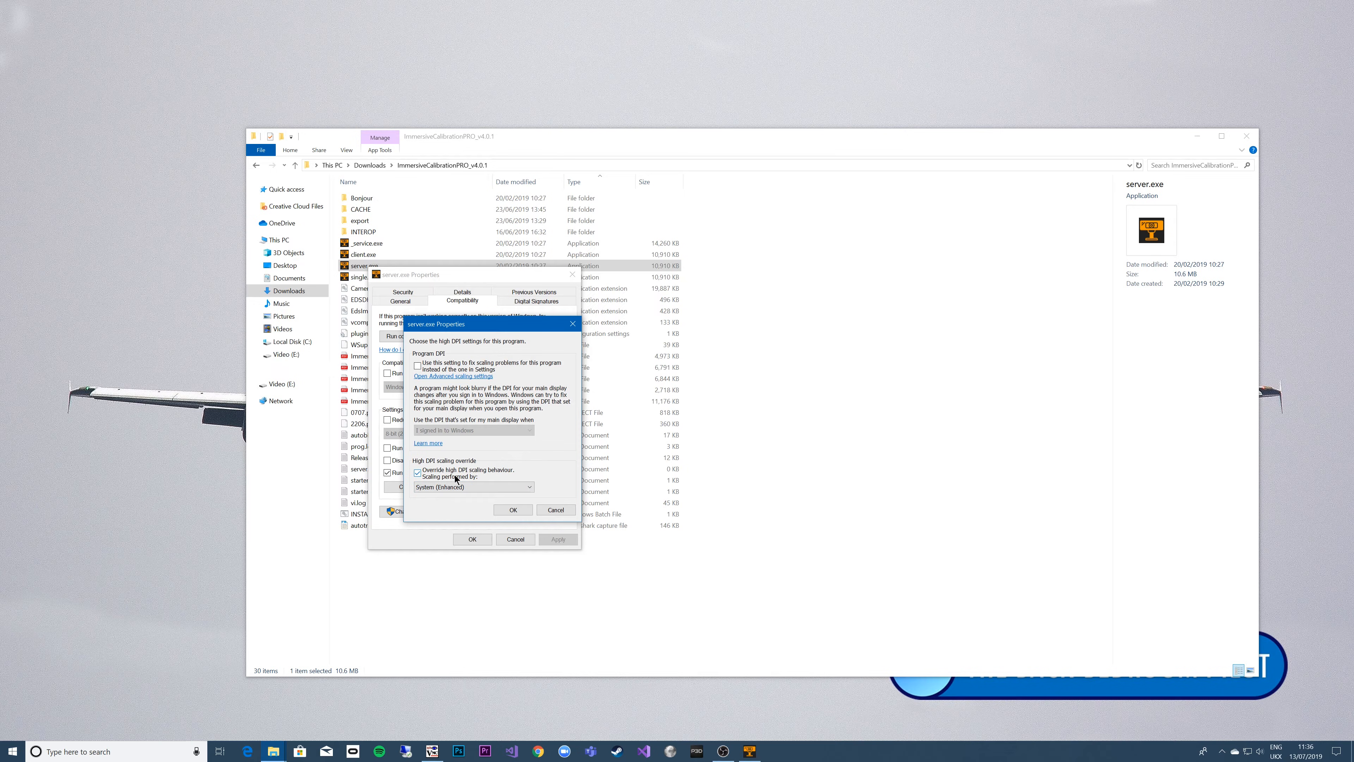
click(450, 488)
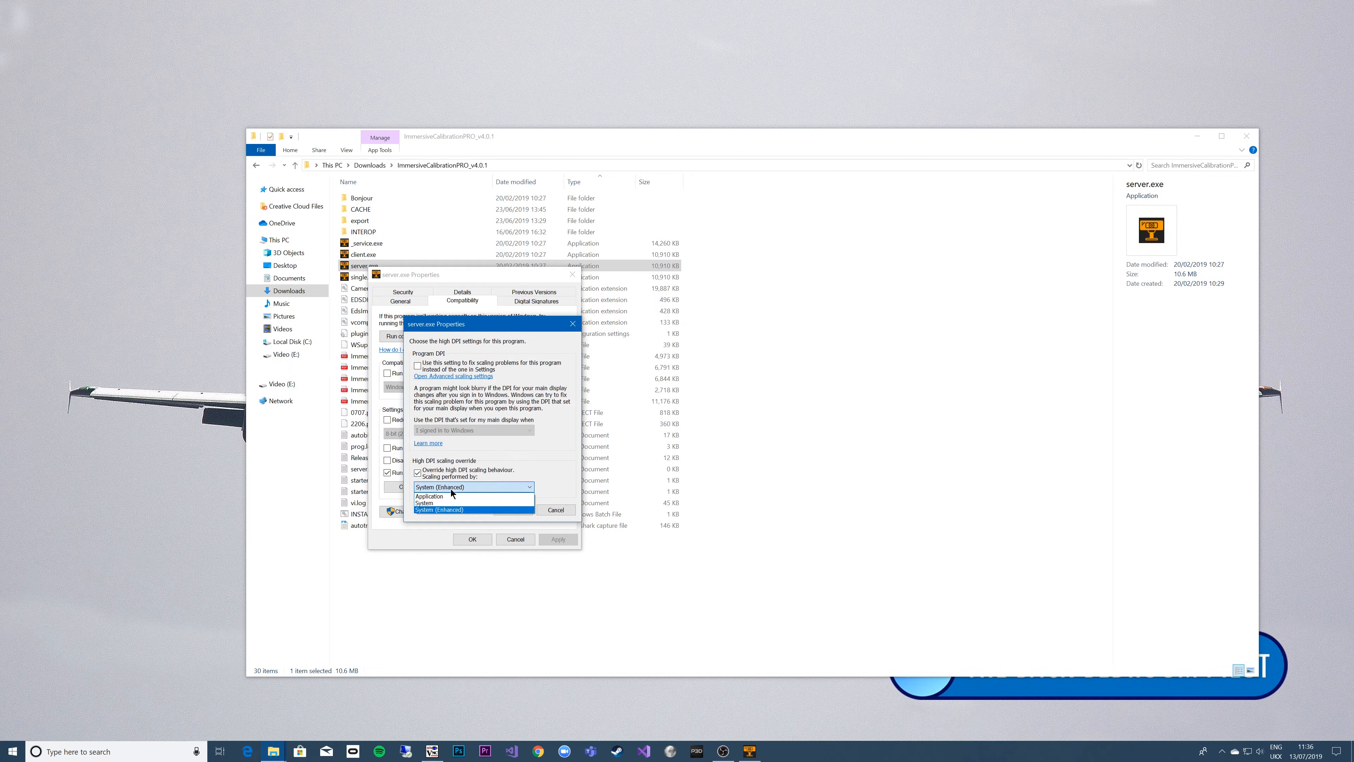
click(449, 509)
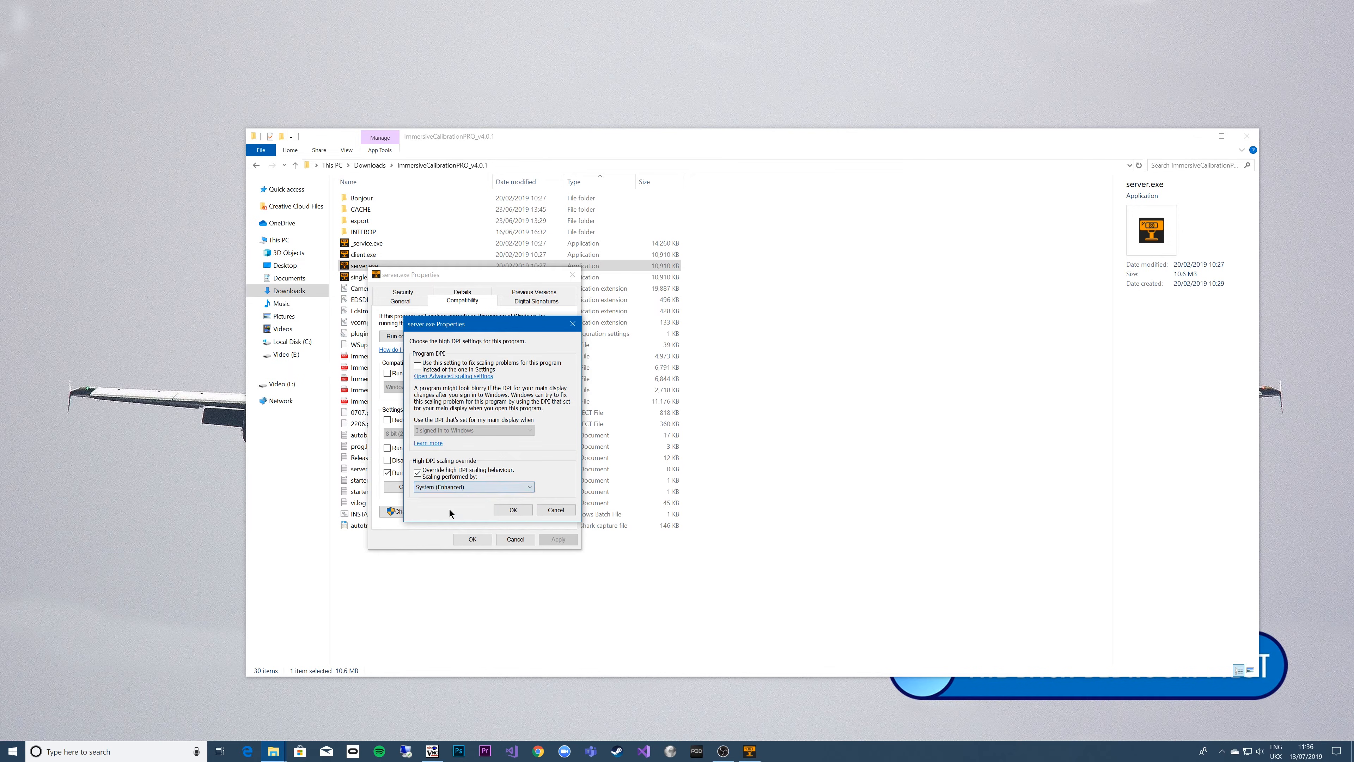
click(512, 510)
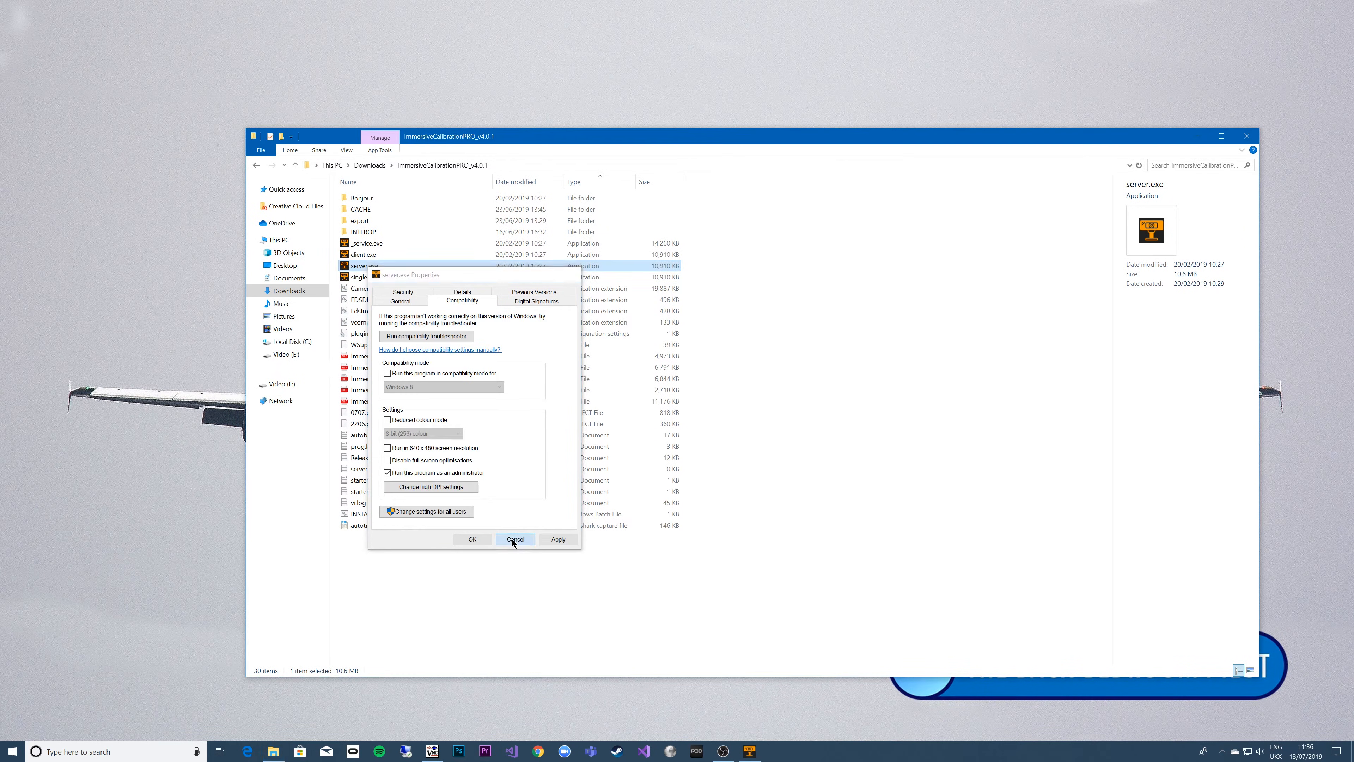
click(515, 539)
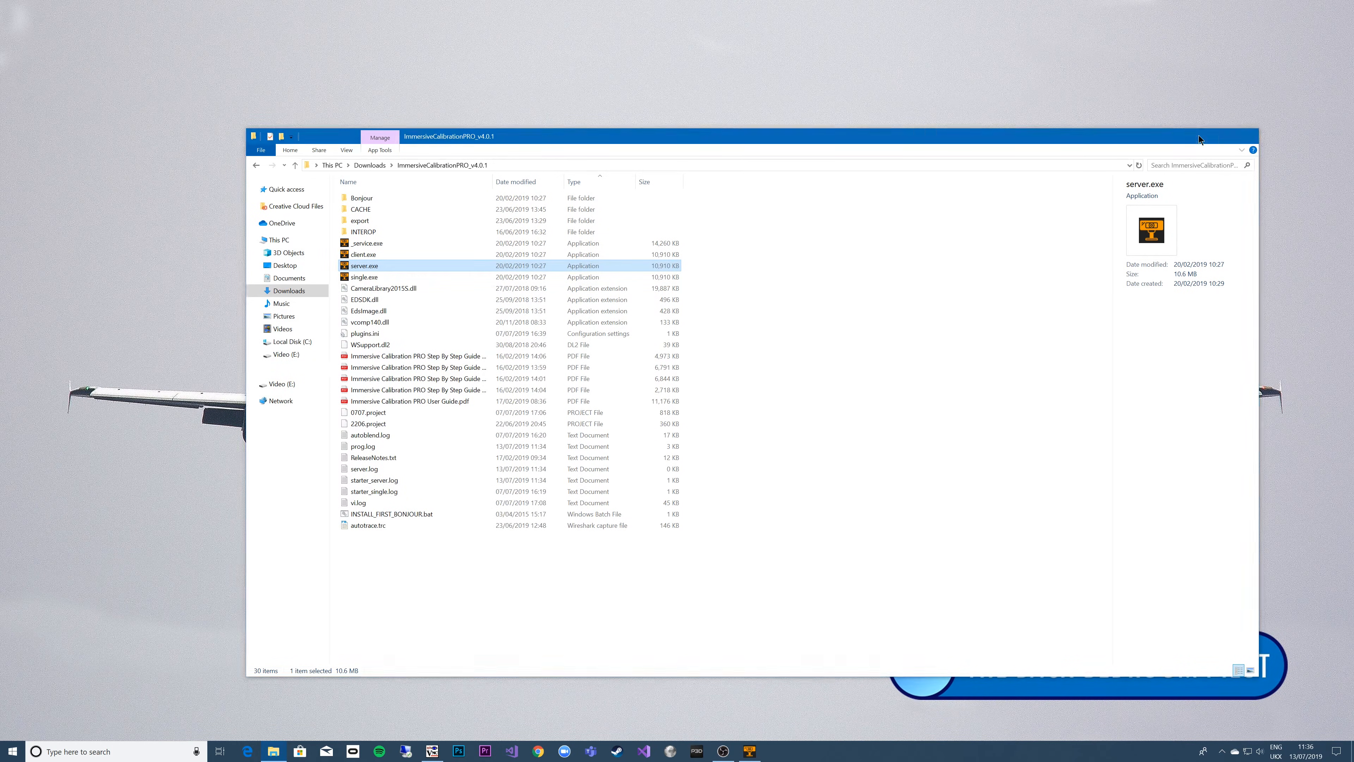
click(1198, 135)
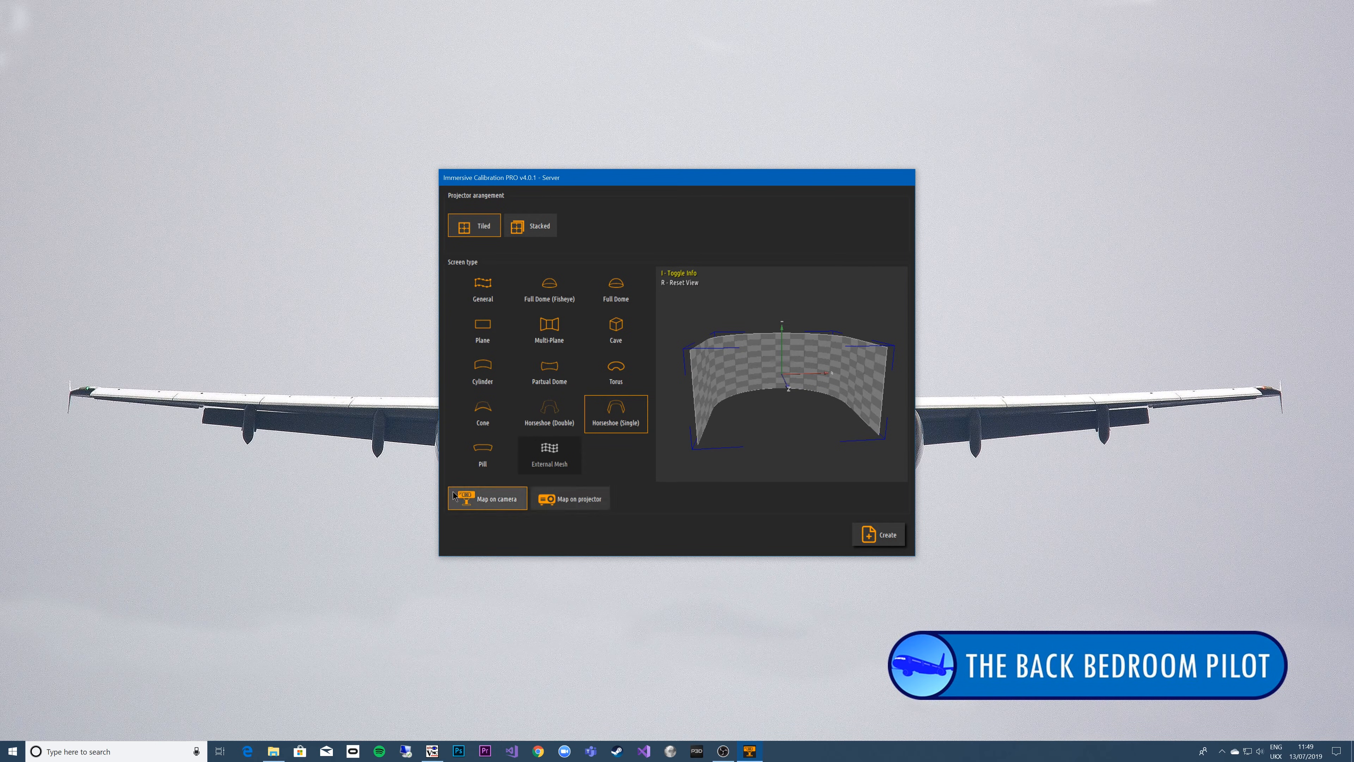
Step: Create the new project with a Tiled projector arrangement, Horseshoe (Single) screen type and Map on camera
click(882, 539)
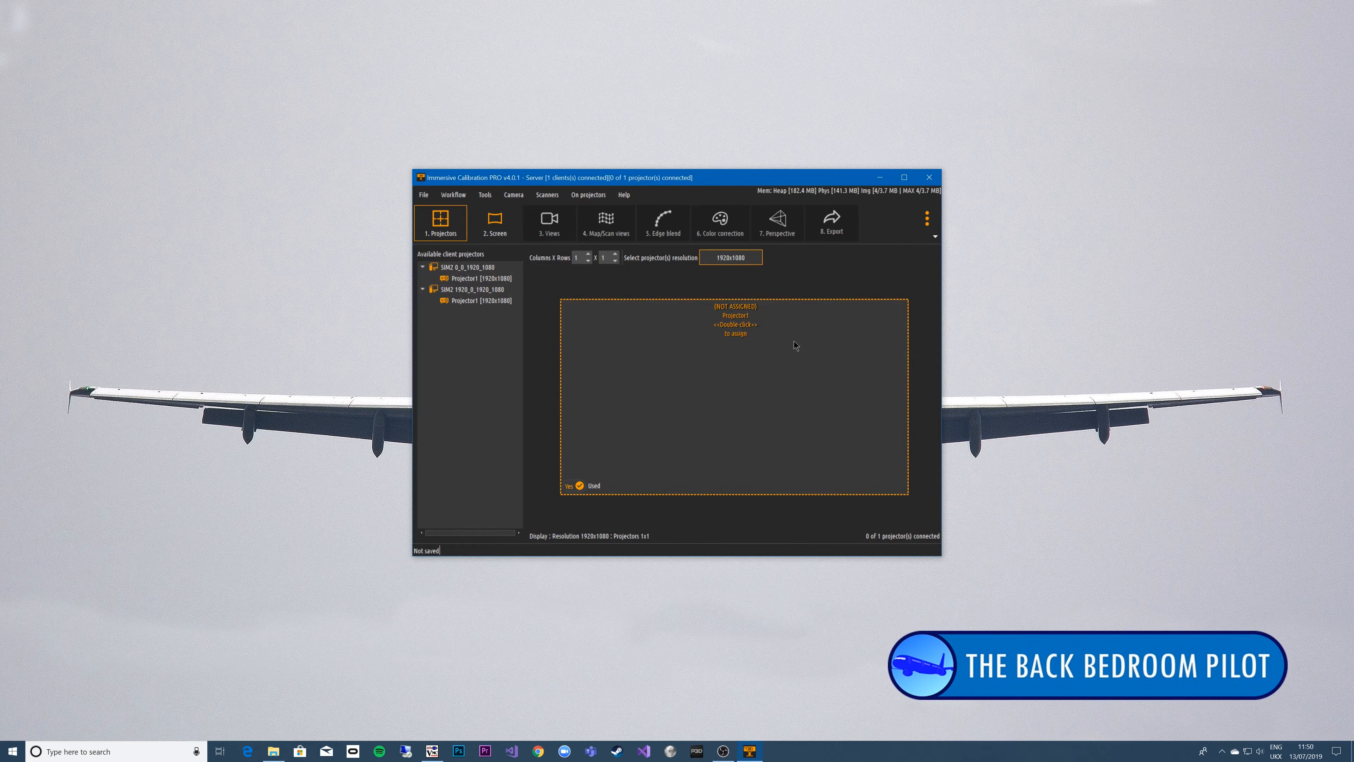
Step: Maximize the server window and save the new project under the file name 1307
double_click(778, 176)
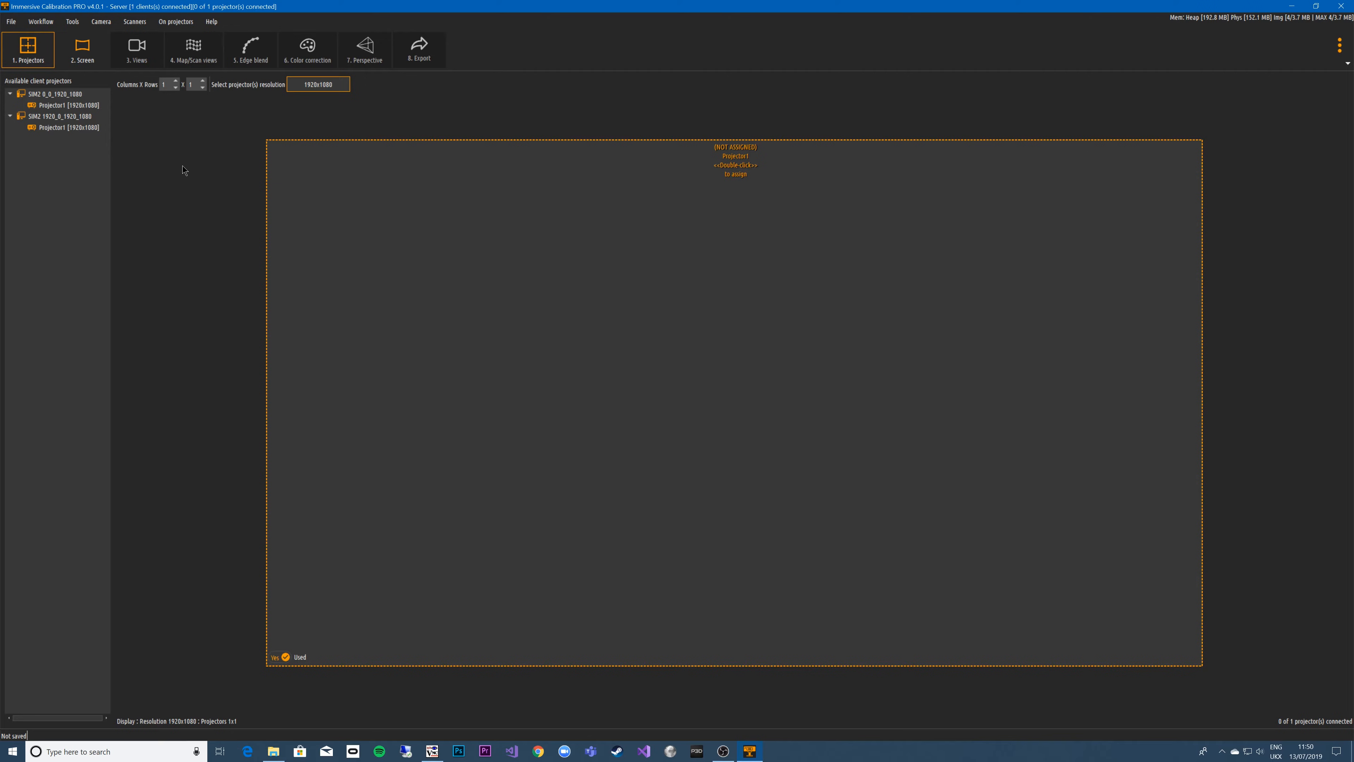
click(10, 21)
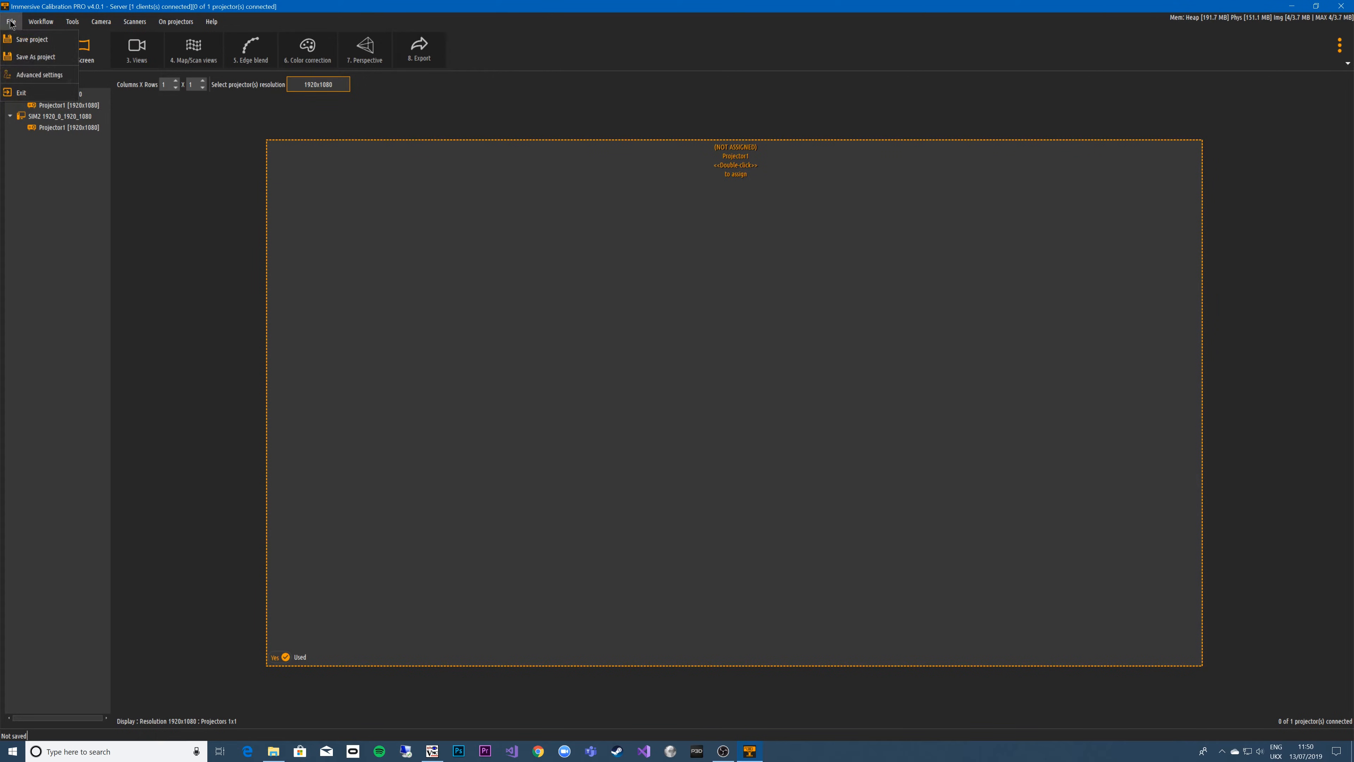
click(24, 40)
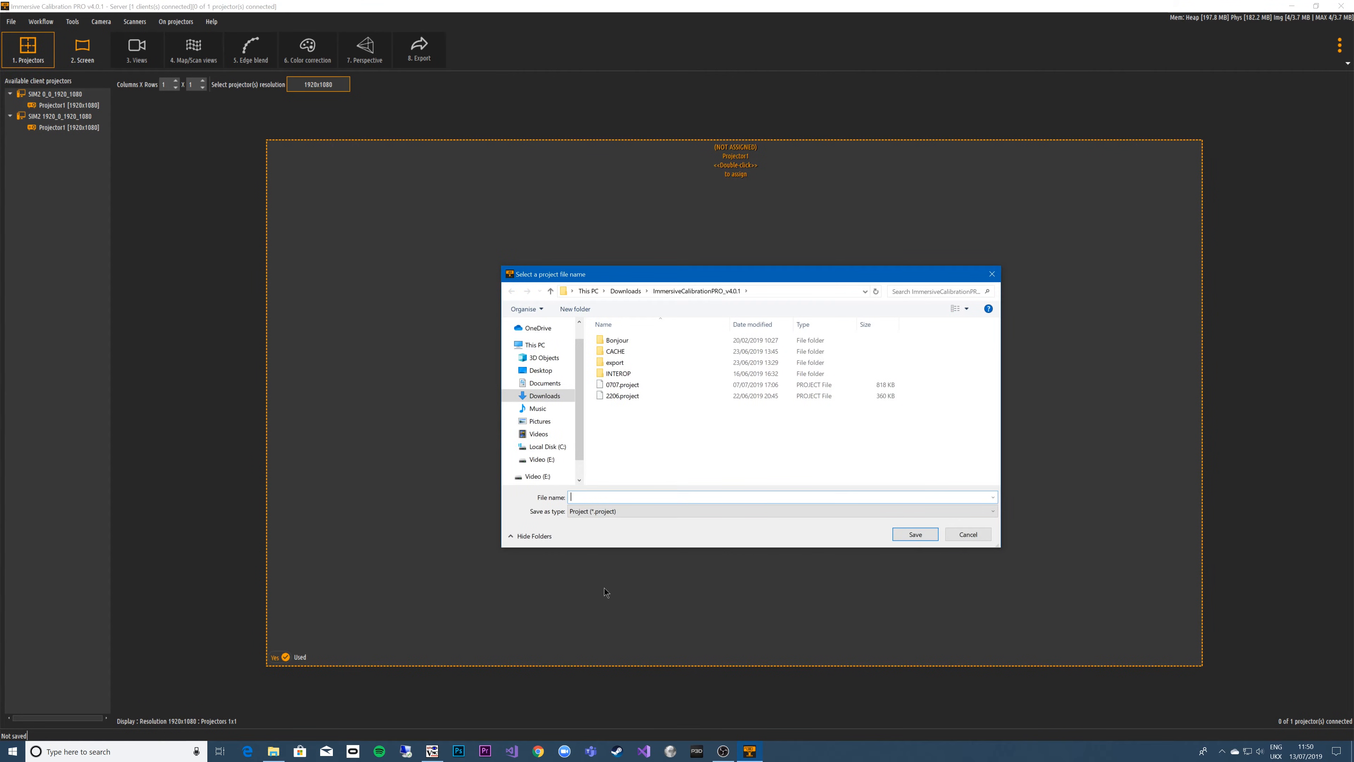
text(1307)
key(Return)
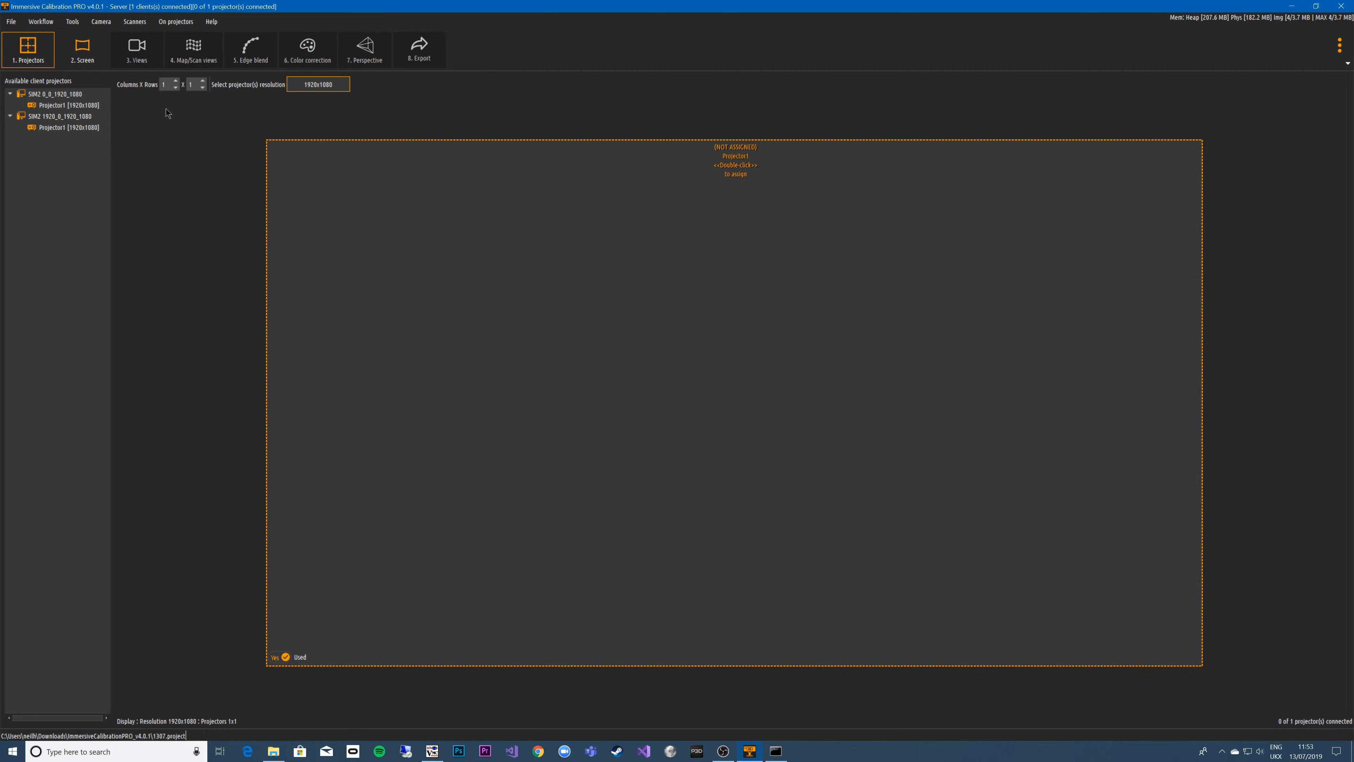
Step: Set the projector layout to 2 columns by 1 row and check the list of single projector resolutions without changing it
click(176, 81)
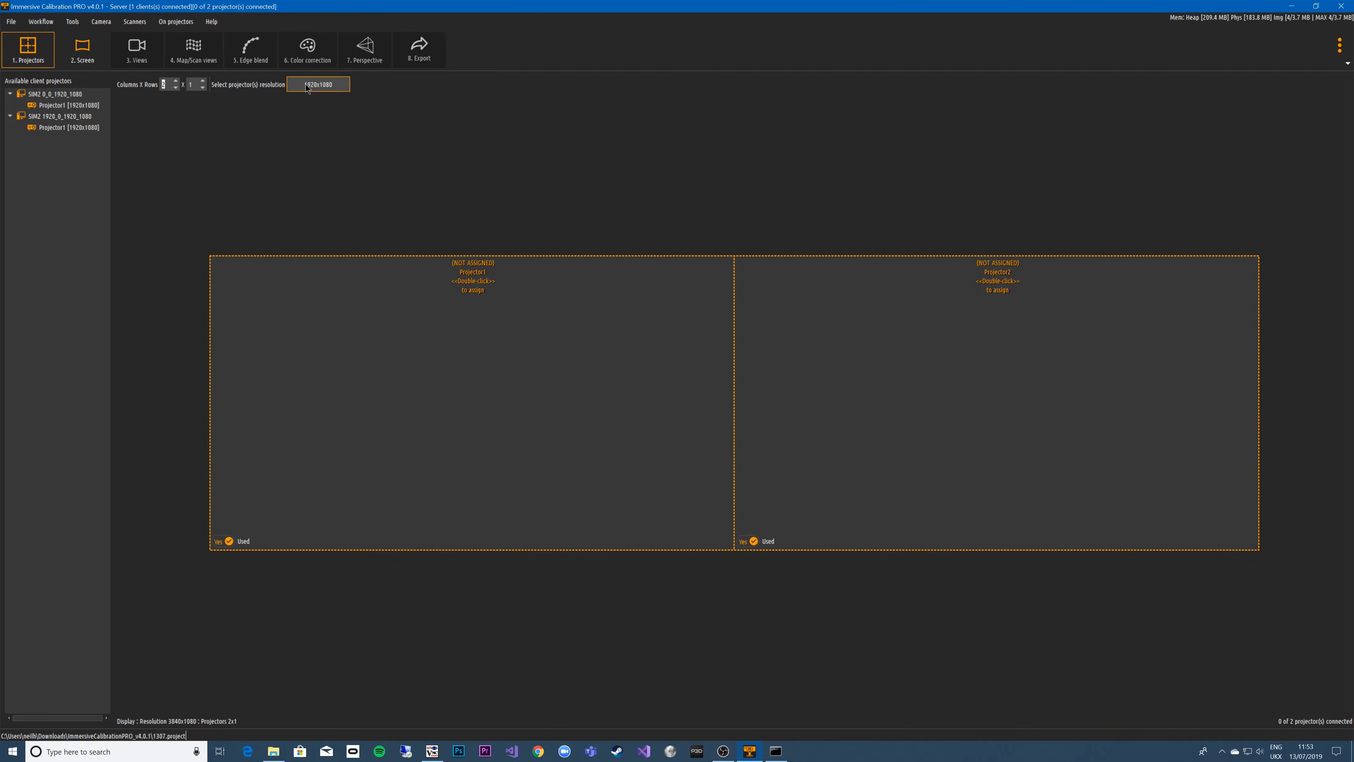
click(328, 86)
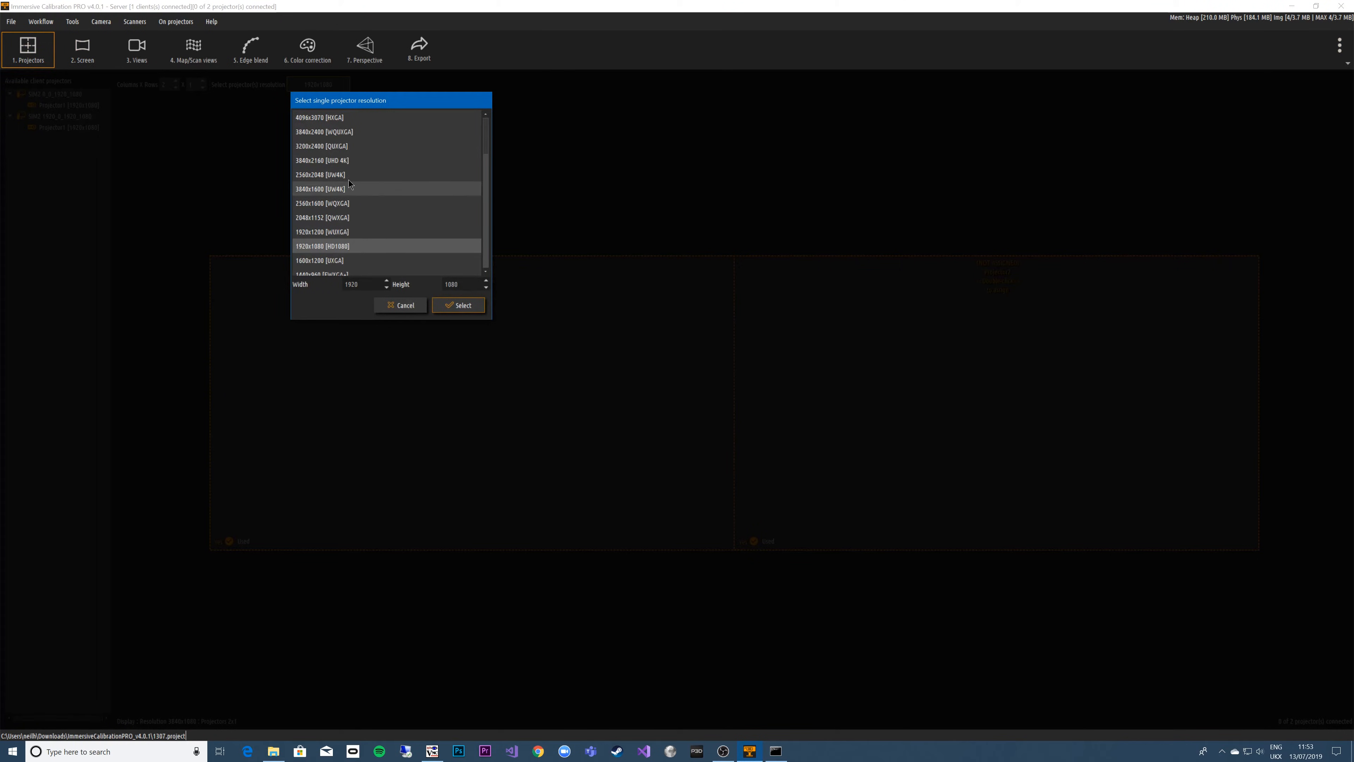
click(398, 303)
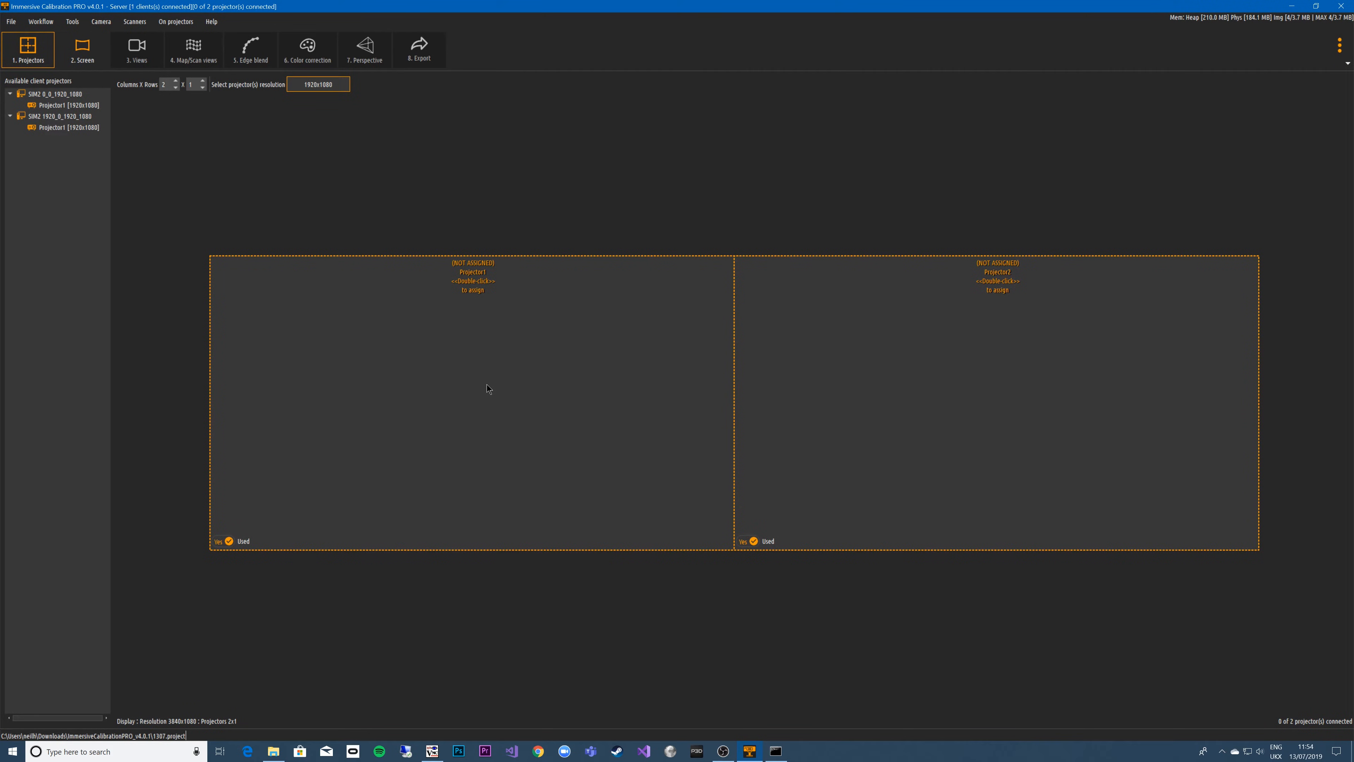
Step: Assign the SIM2 0_0_1920_1080 projector to the first tile and the SIM2 1920_0_1920_1080 projector to the second tile
double_click(471, 354)
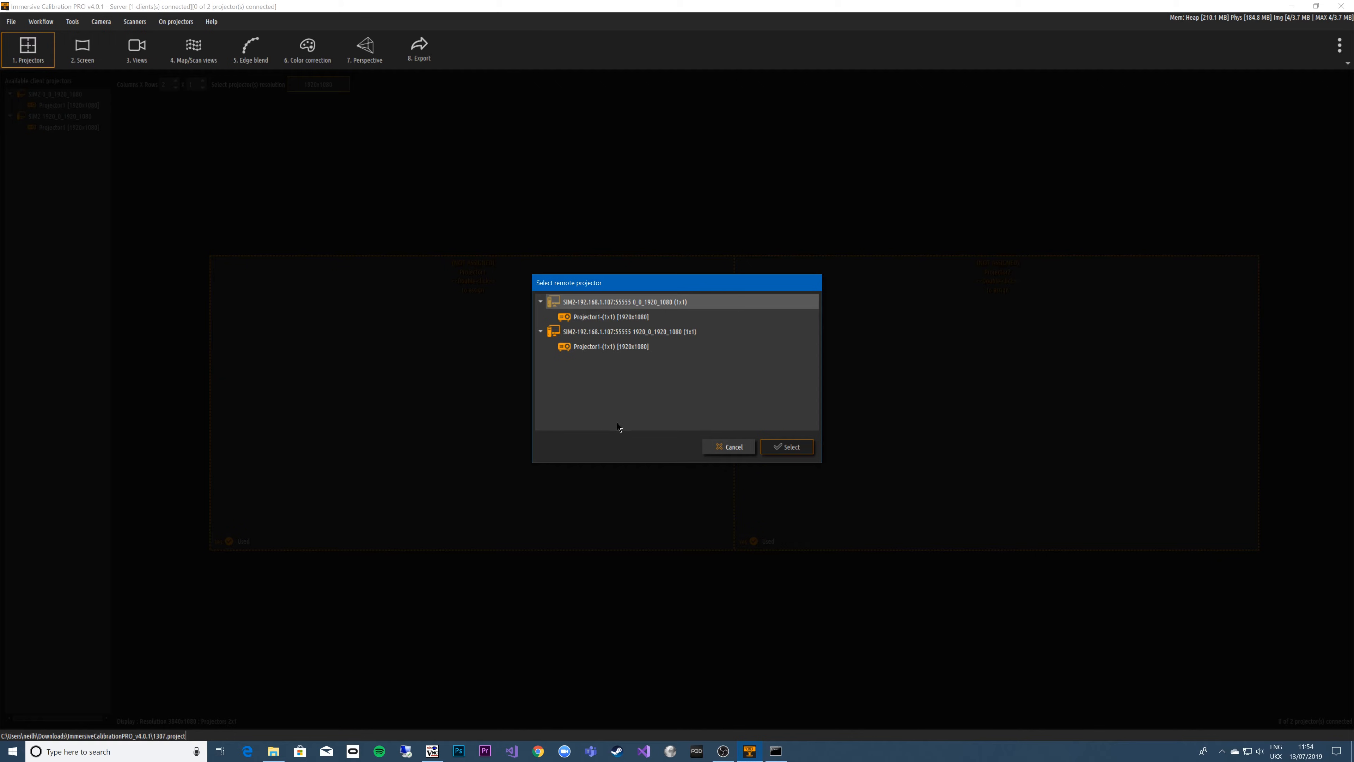
click(620, 316)
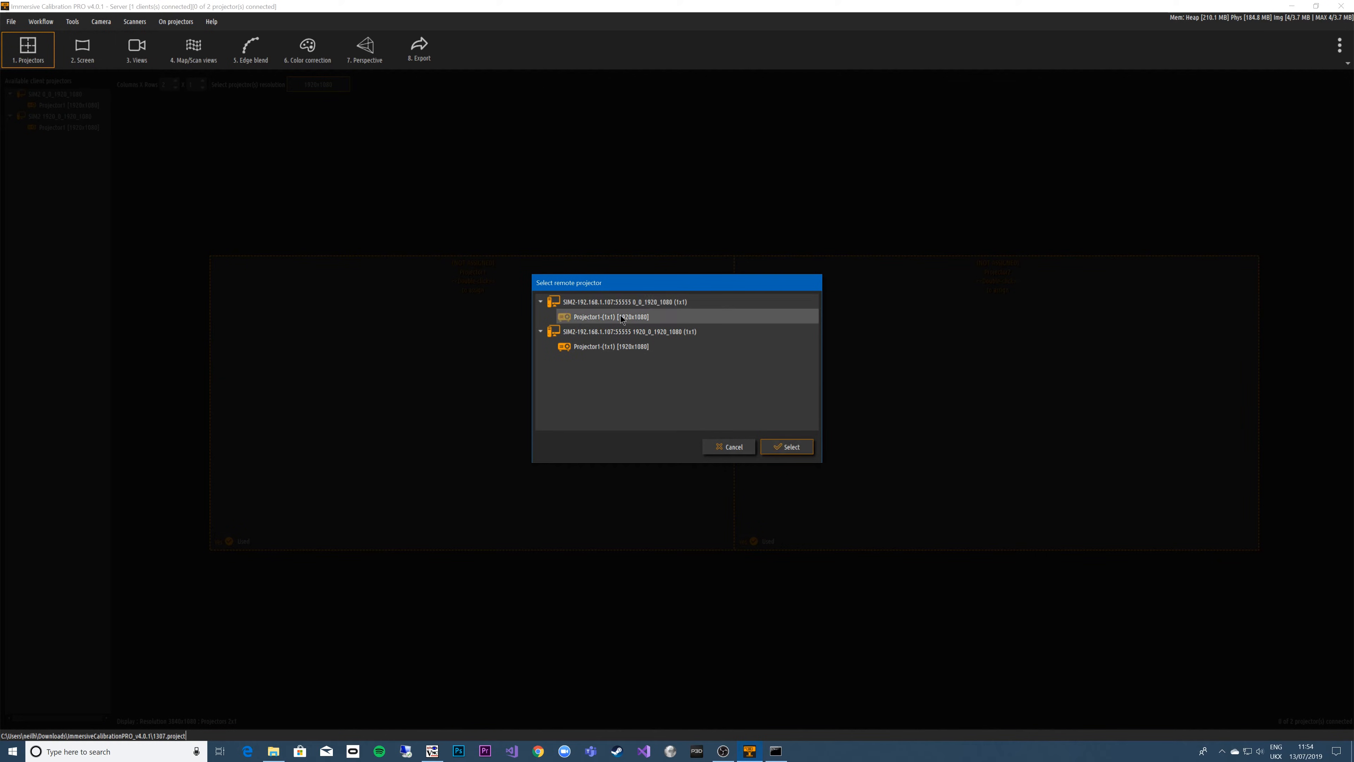
click(786, 449)
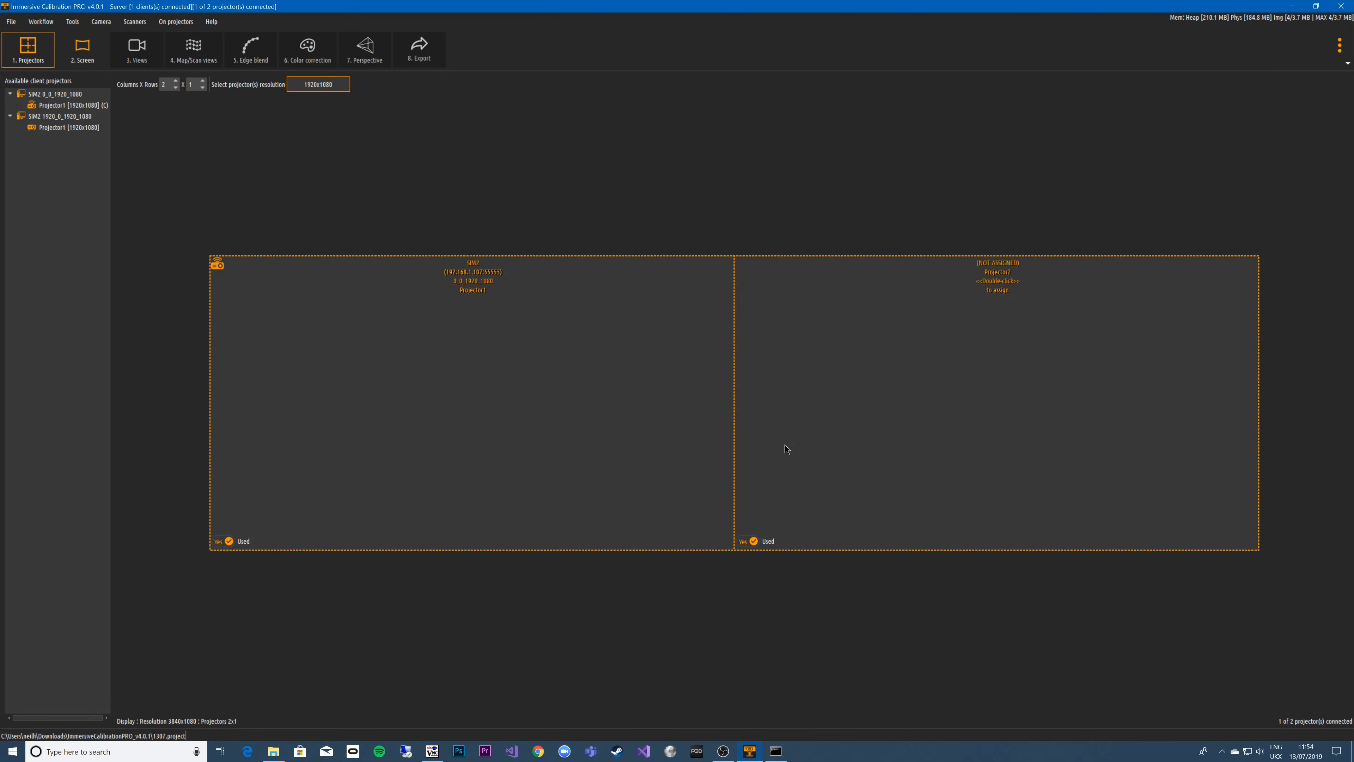
double_click(981, 401)
click(604, 346)
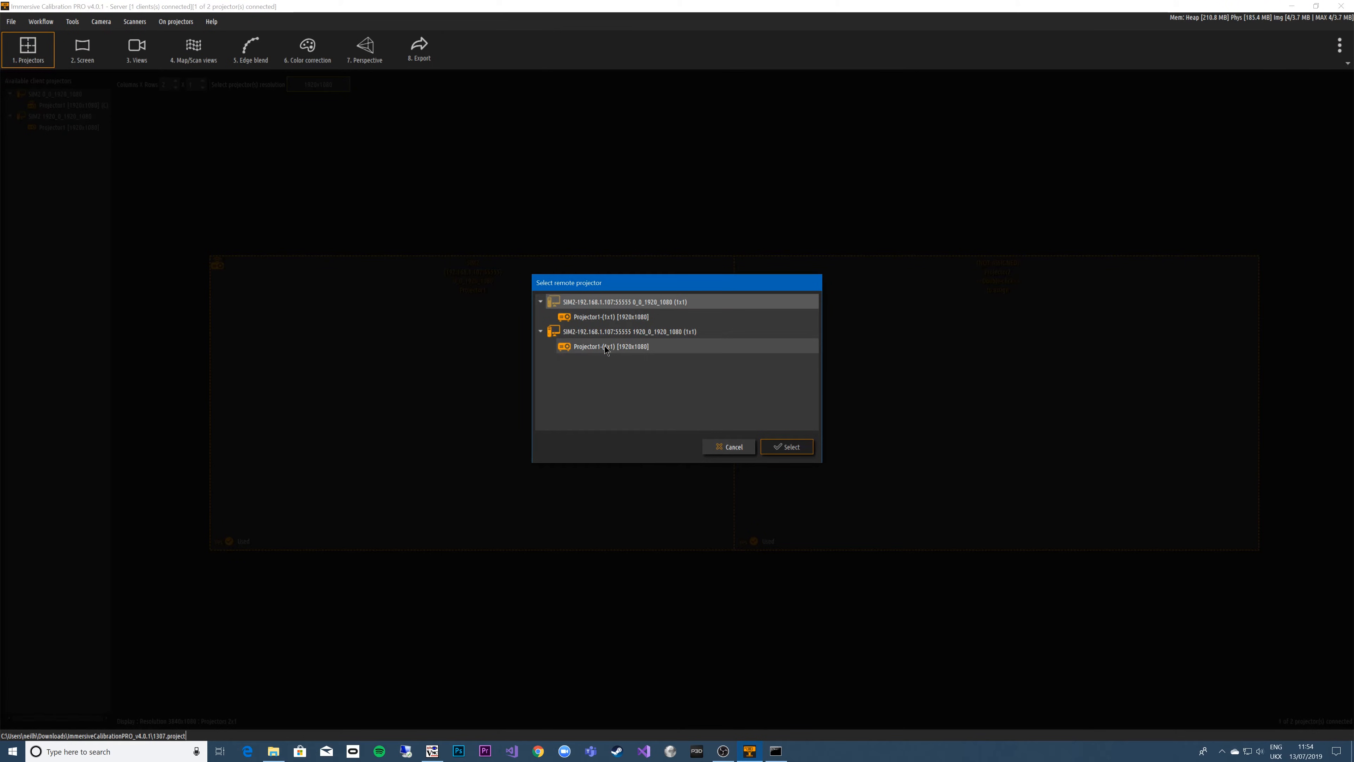
click(785, 449)
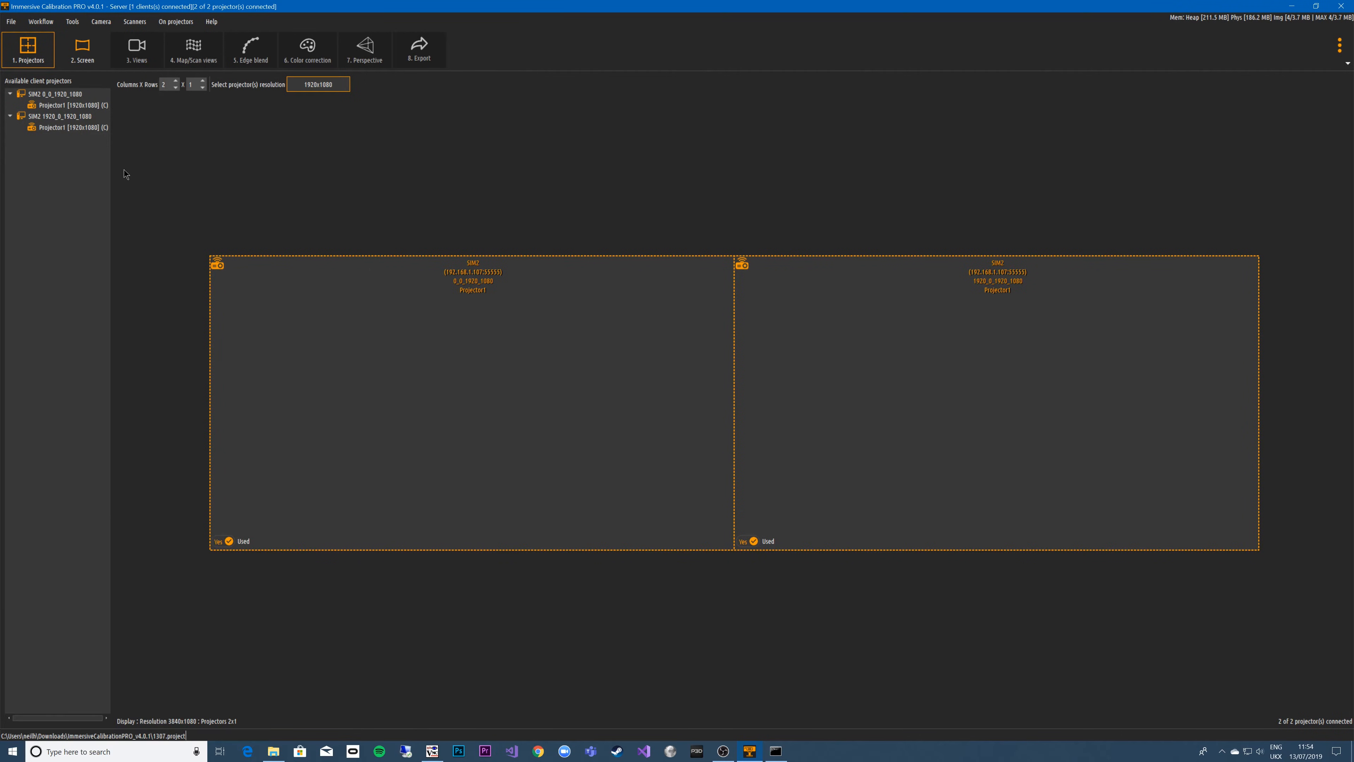
Step: Open the screen setup and examine the curved screen model from several angles
click(76, 49)
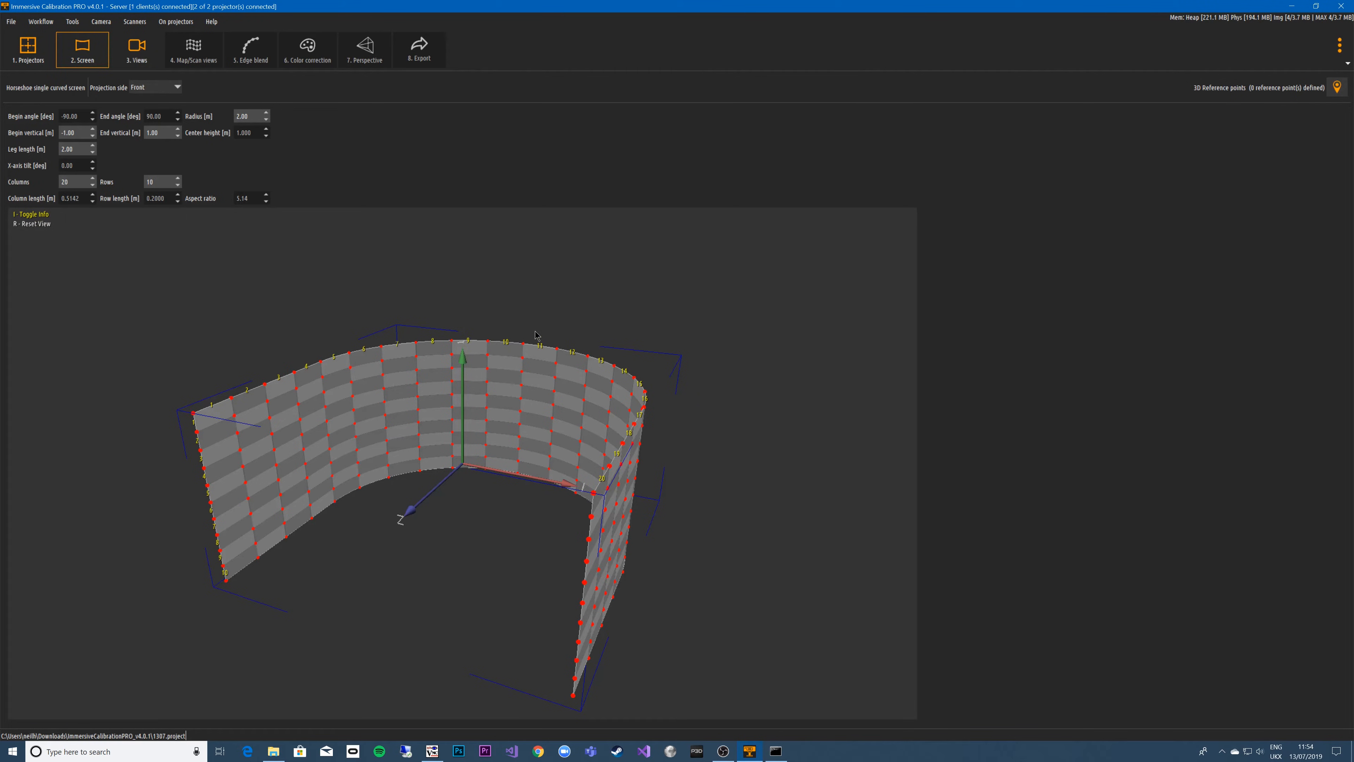
drag(523, 441, 609, 556)
drag(824, 549, 414, 494)
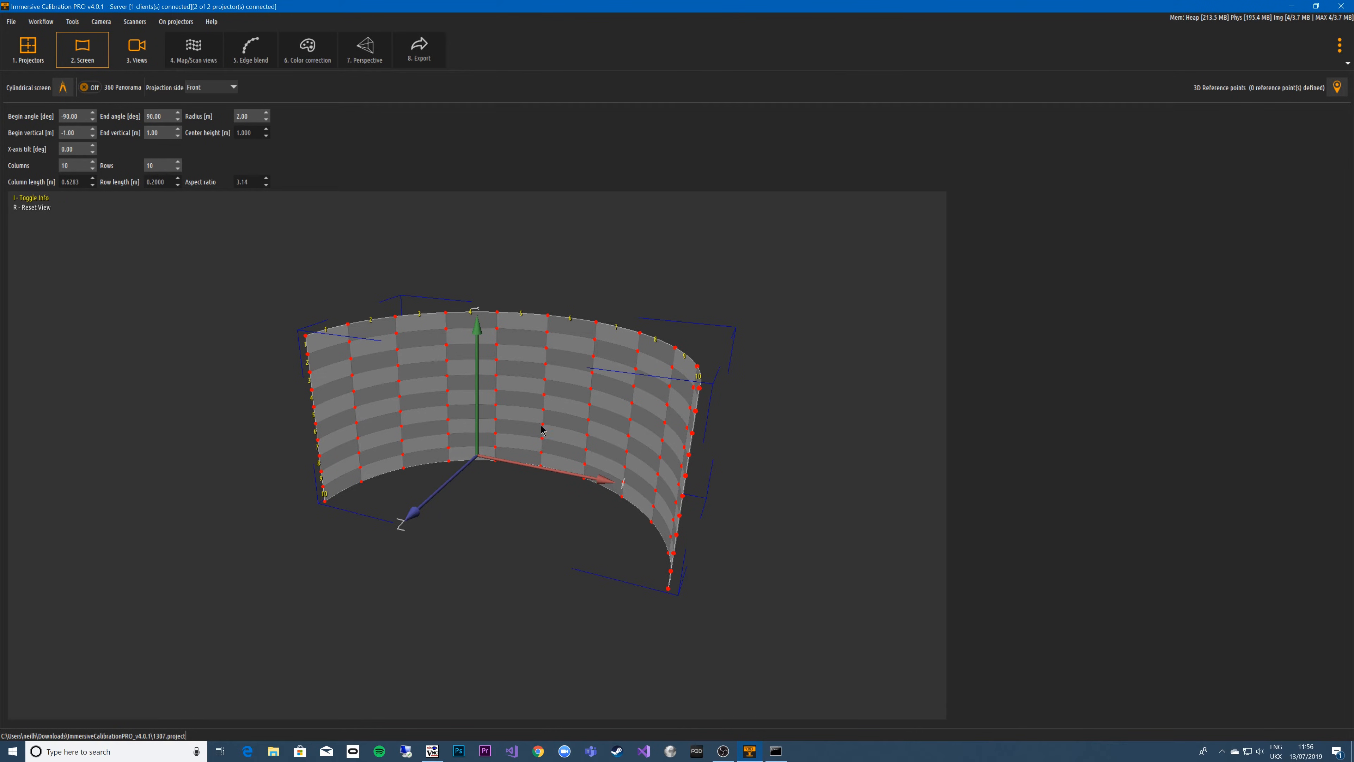
drag(582, 392, 641, 382)
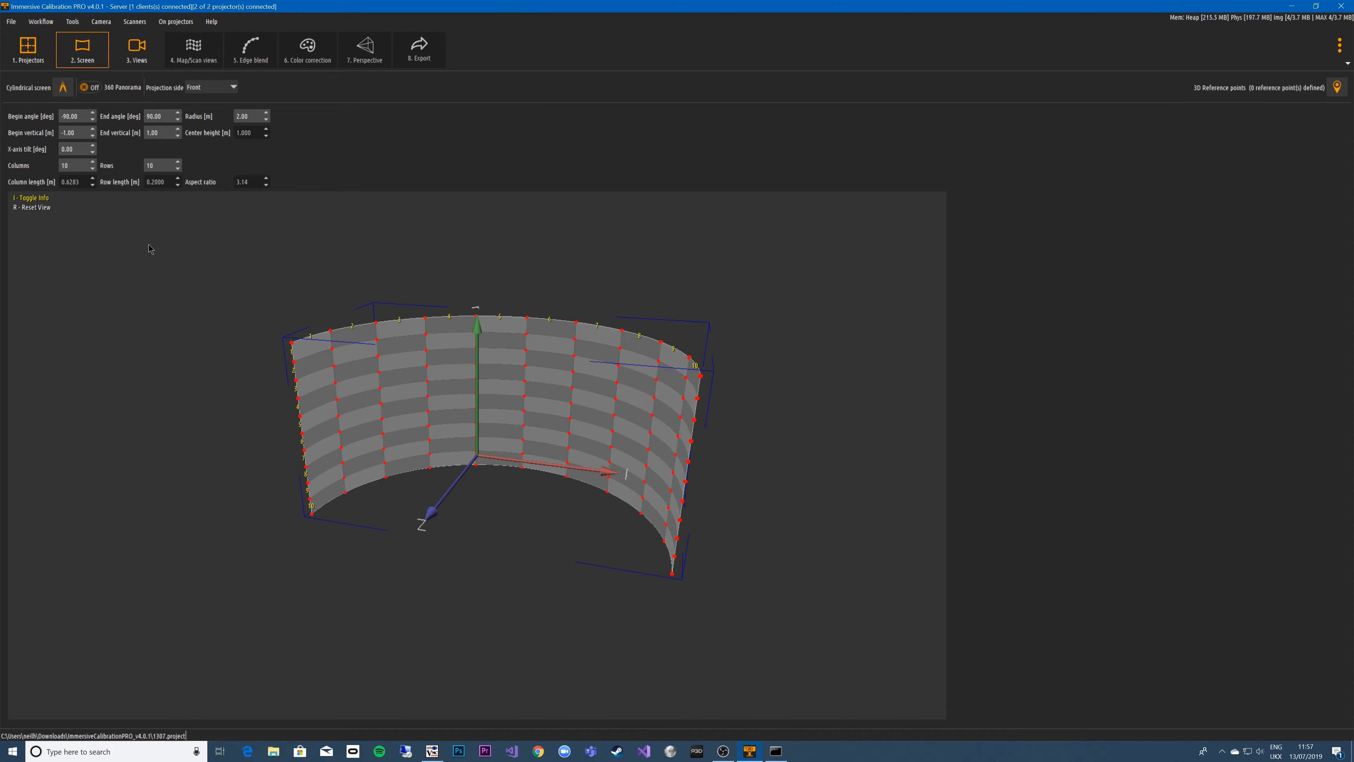
Step: Set the cylindrical screen's dimensions to 1.925 m wide, 0.865 m high and 0.96 m deep
click(58, 86)
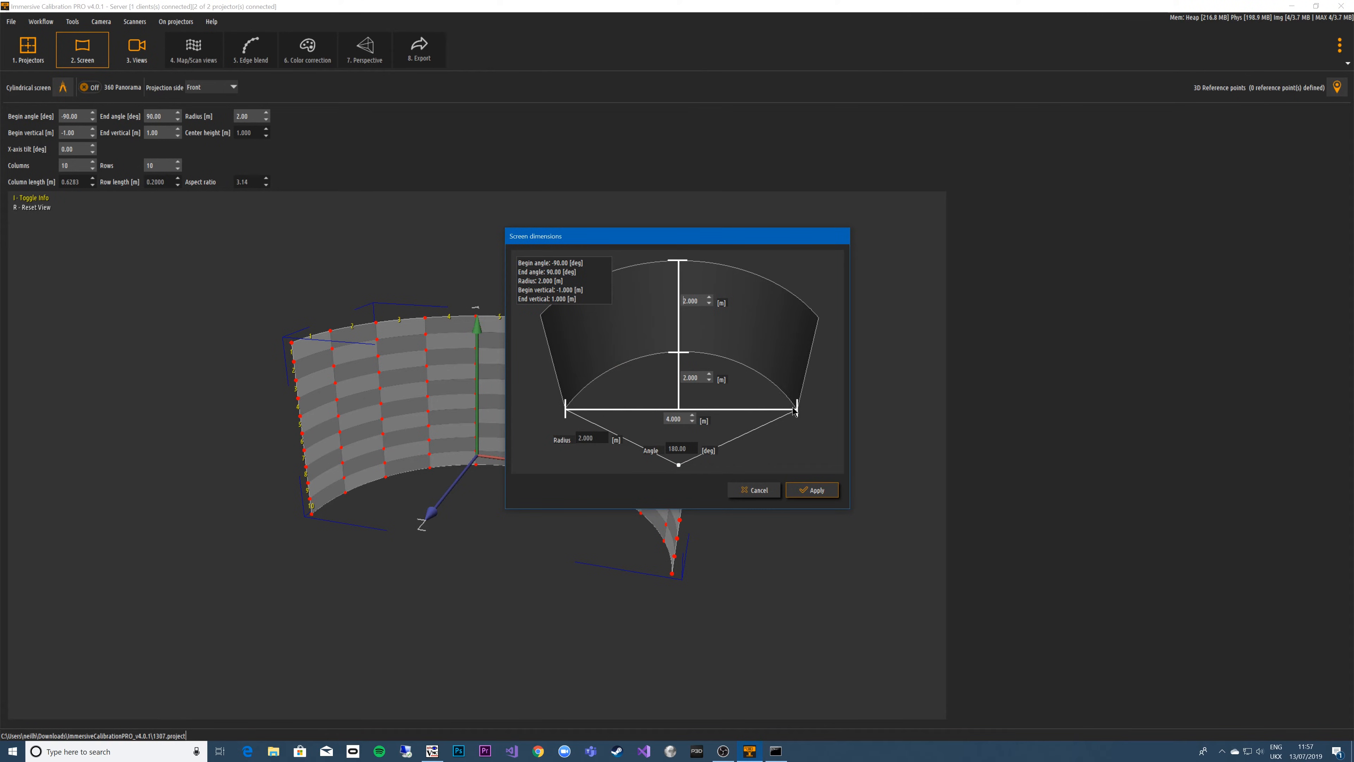
double_click(685, 415)
text(1.925)
double_click(697, 299)
text(0.865)
key(Tab)
text(0.96)
click(808, 489)
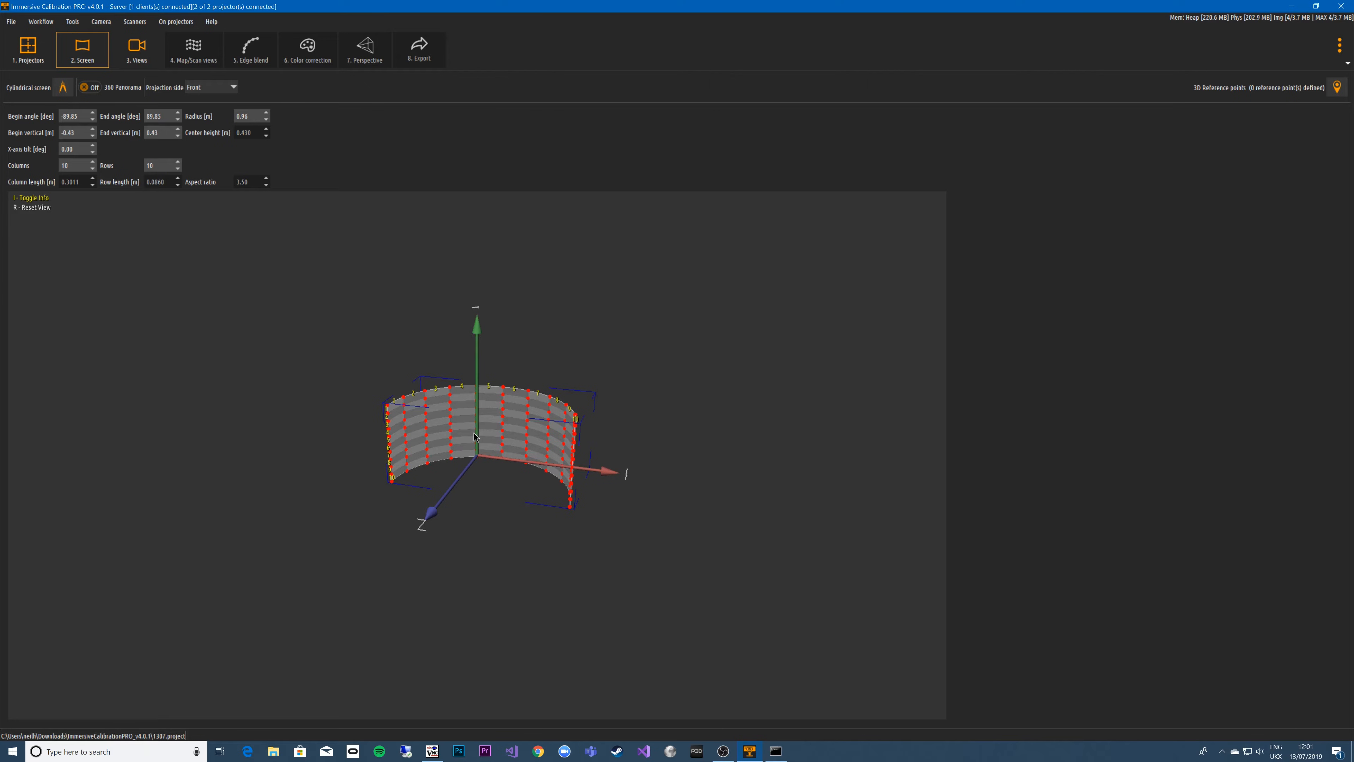
scroll(486, 429, up, 5)
drag(238, 274, 422, 335)
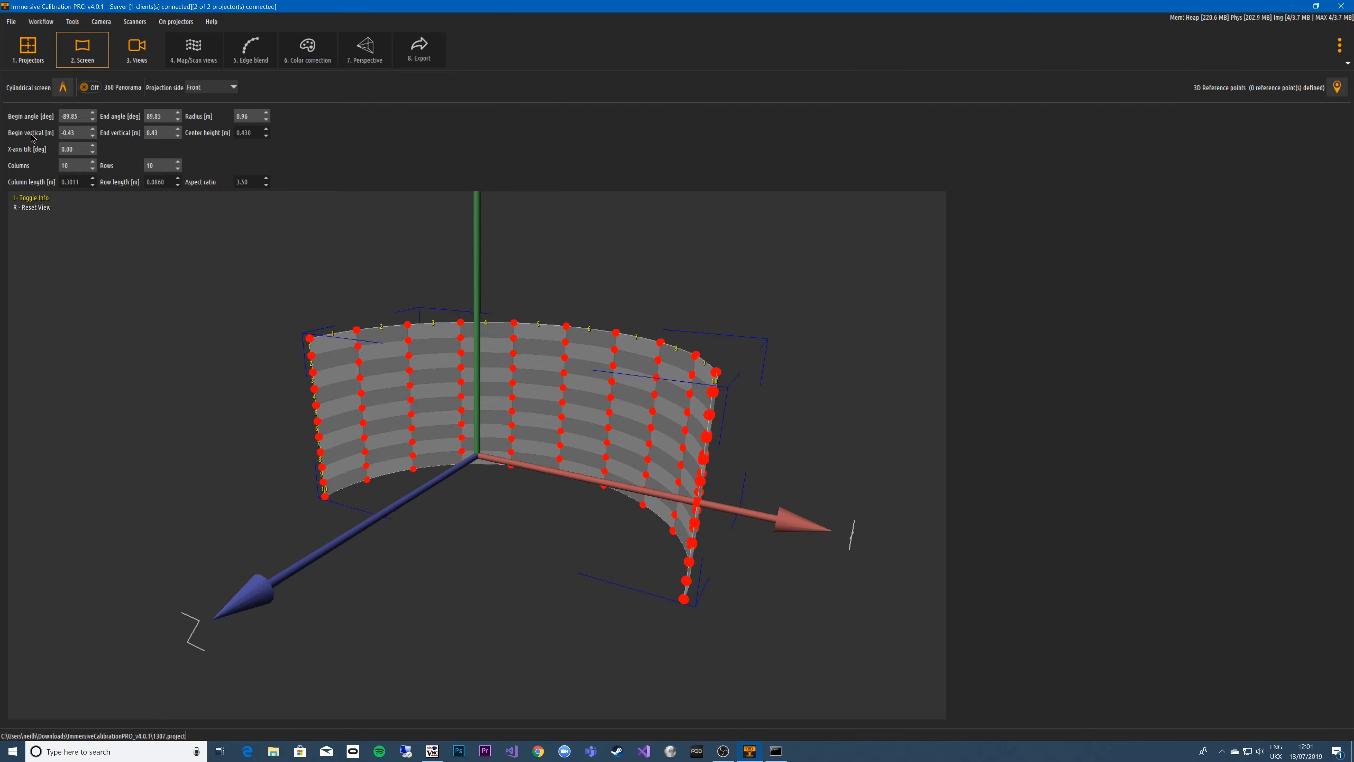
Step: Set the cylindrical screen's begin angle to -90 degrees and its end angle to 90 degrees
click(94, 114)
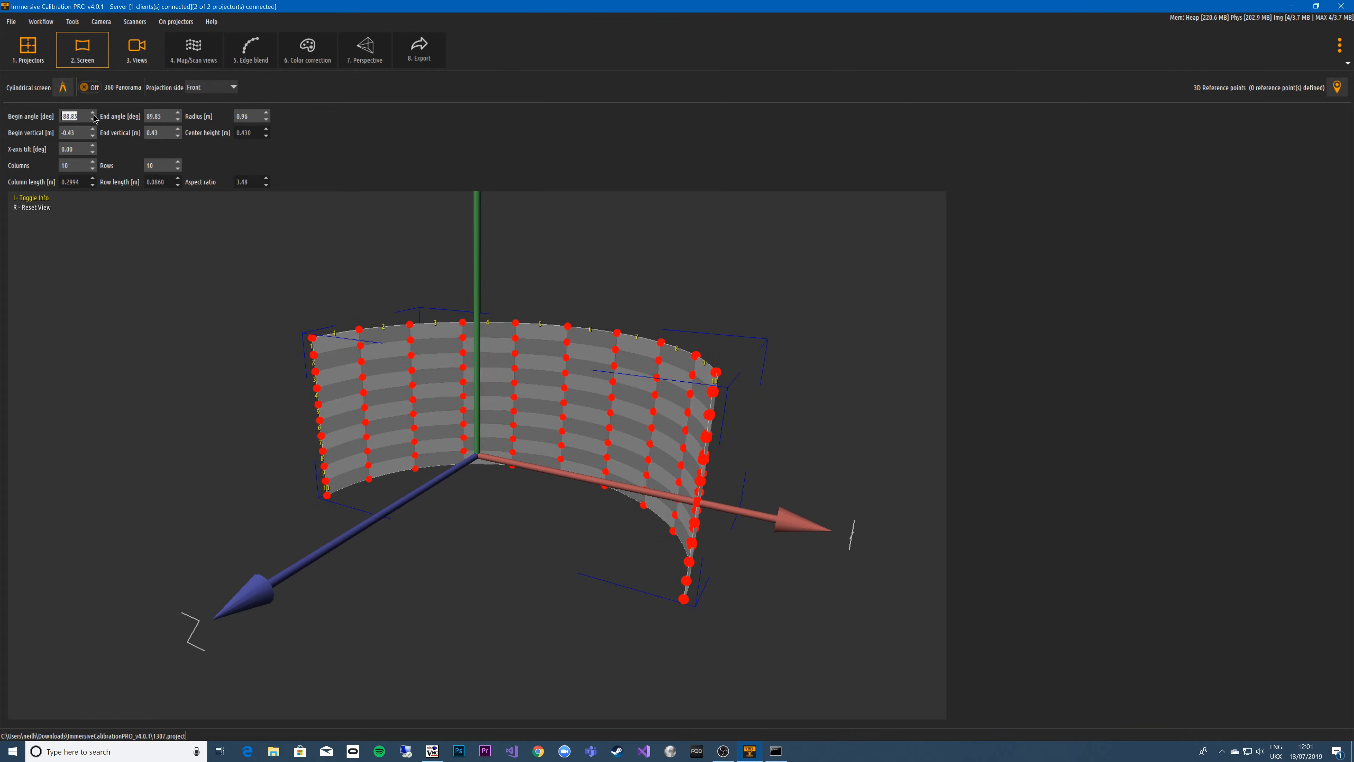
click(93, 114)
double_click(93, 118)
click(93, 119)
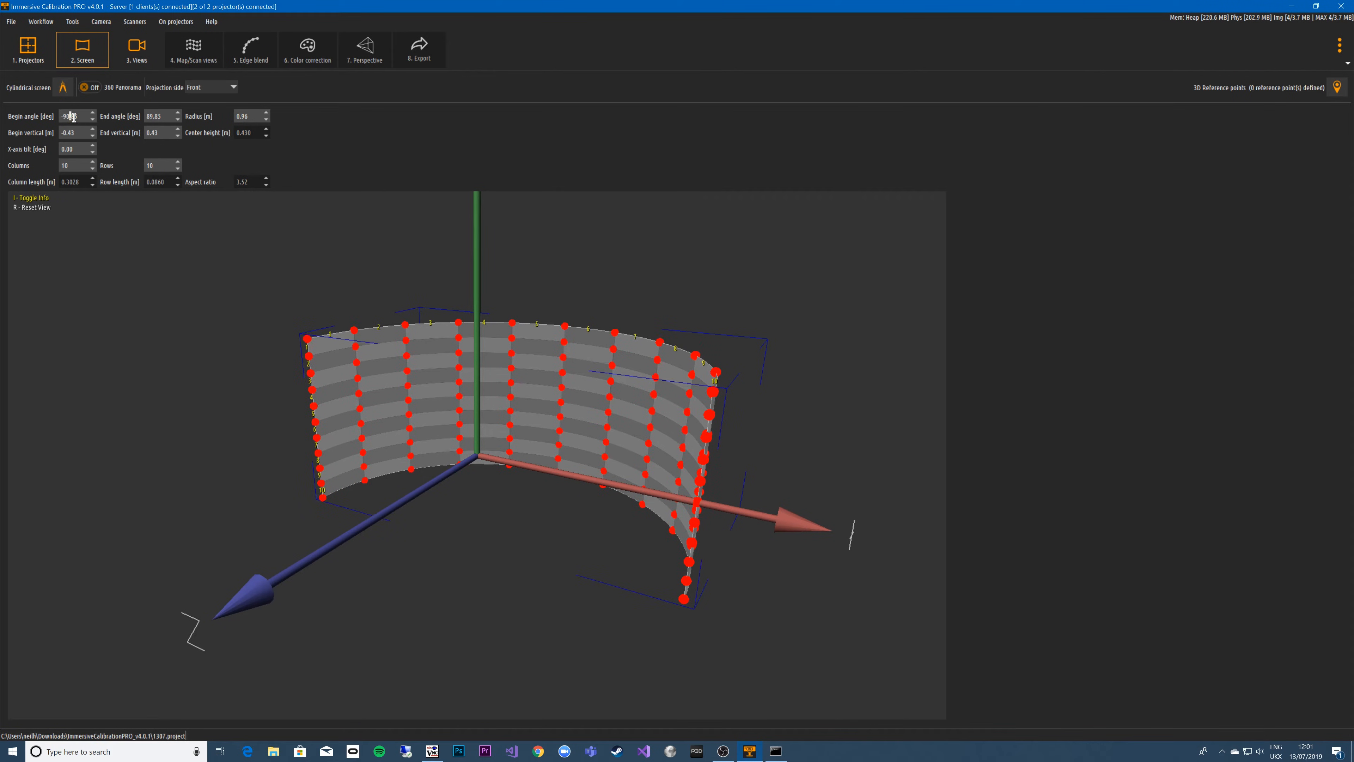
drag(74, 117, 88, 115)
key(BackSpace)
text(0)
key(Tab)
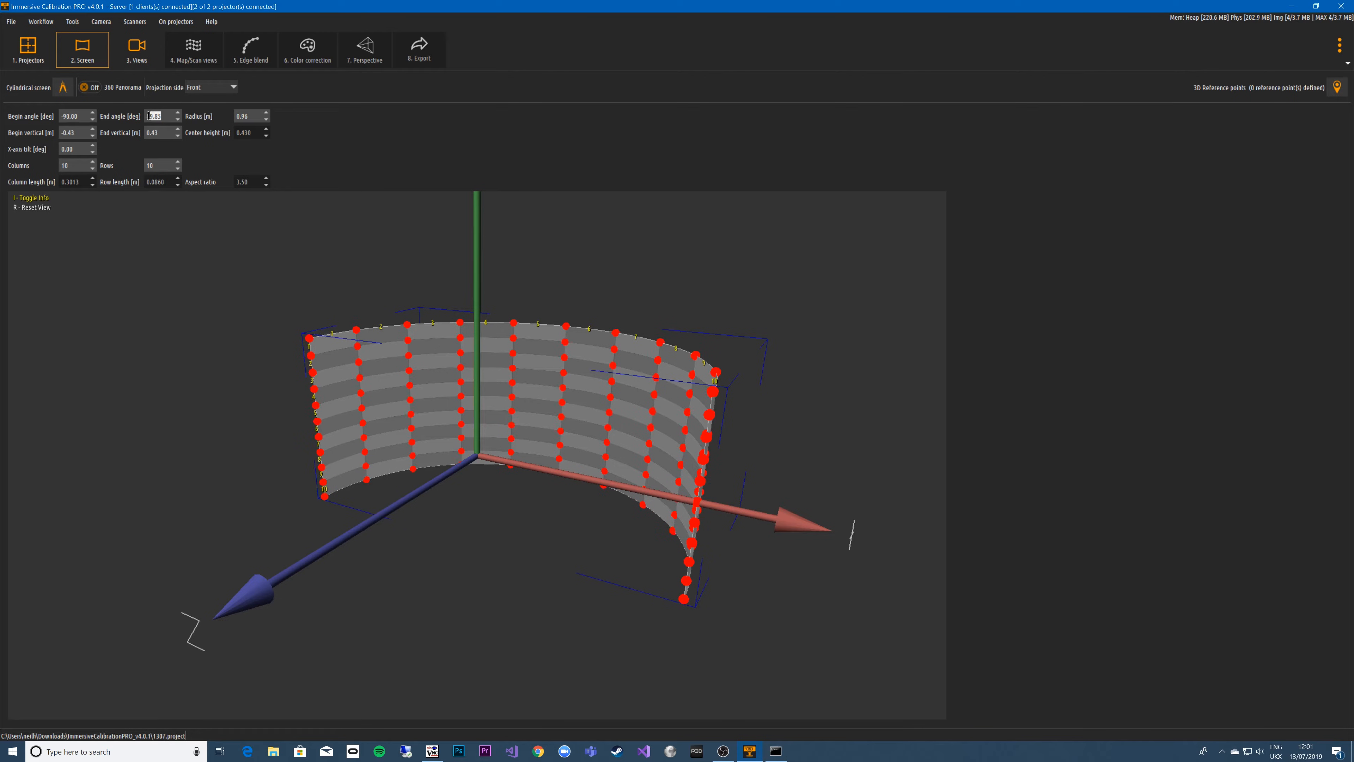
text(90)
click(162, 131)
Step: Set the screen grid to 4 rows
drag(157, 165, 99, 166)
text(4)
click(78, 165)
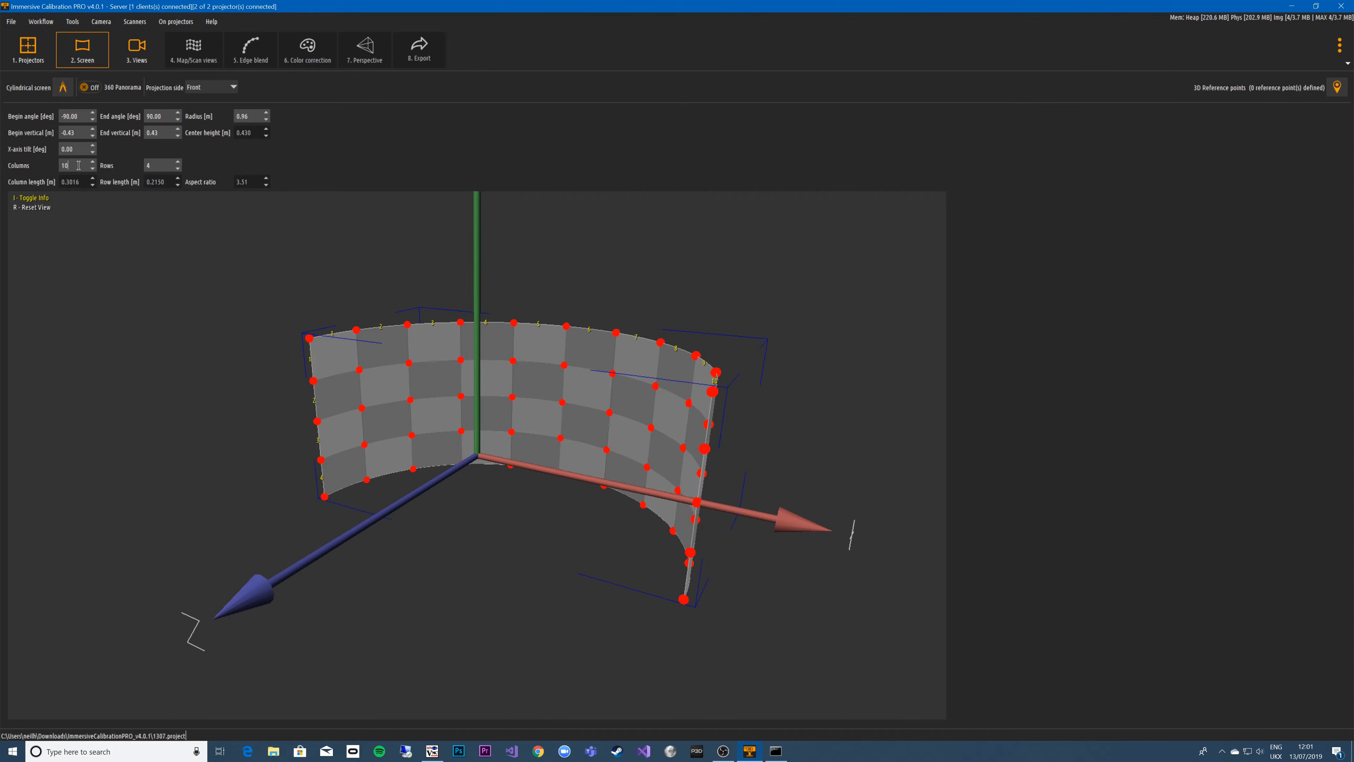
Step: Examine the screen model's grid of columns and rows from different angles to compare it with the physical curved screen
drag(607, 475, 605, 518)
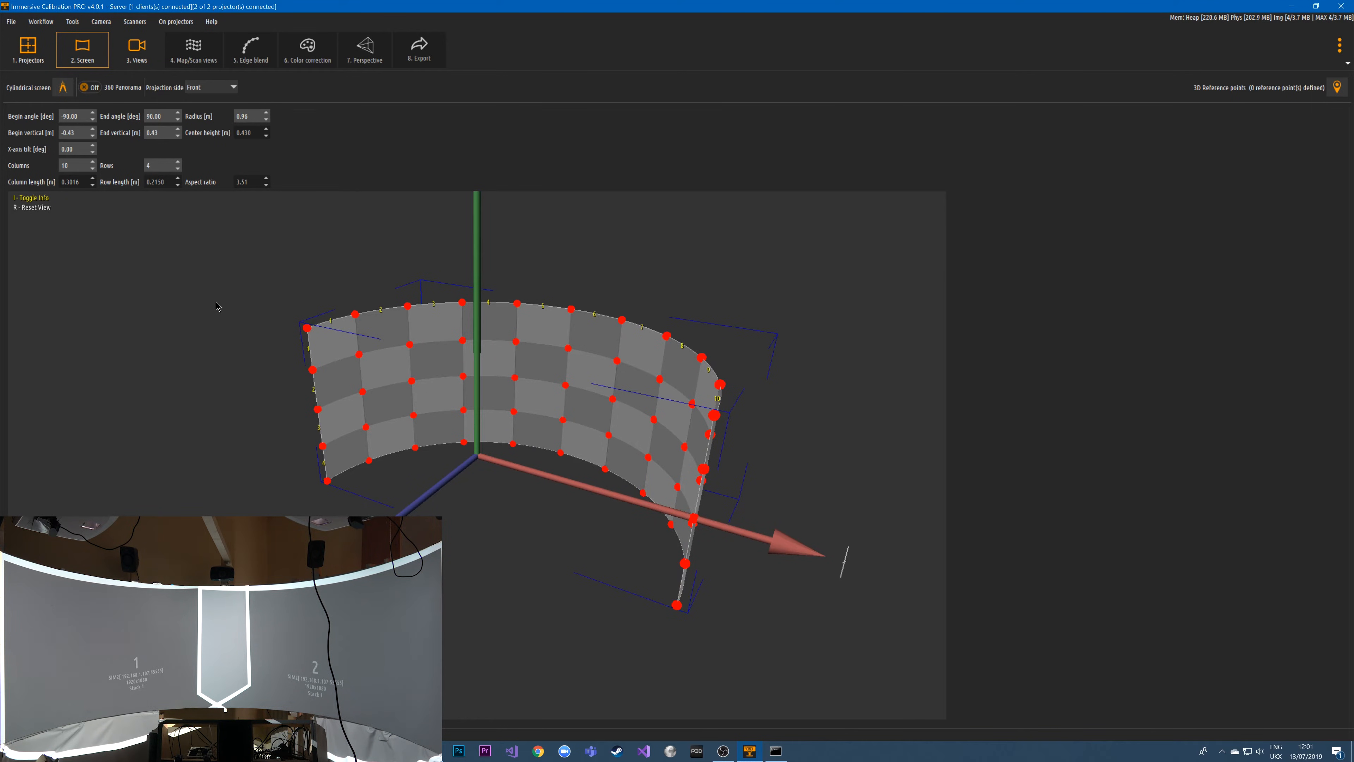
drag(721, 413, 874, 363)
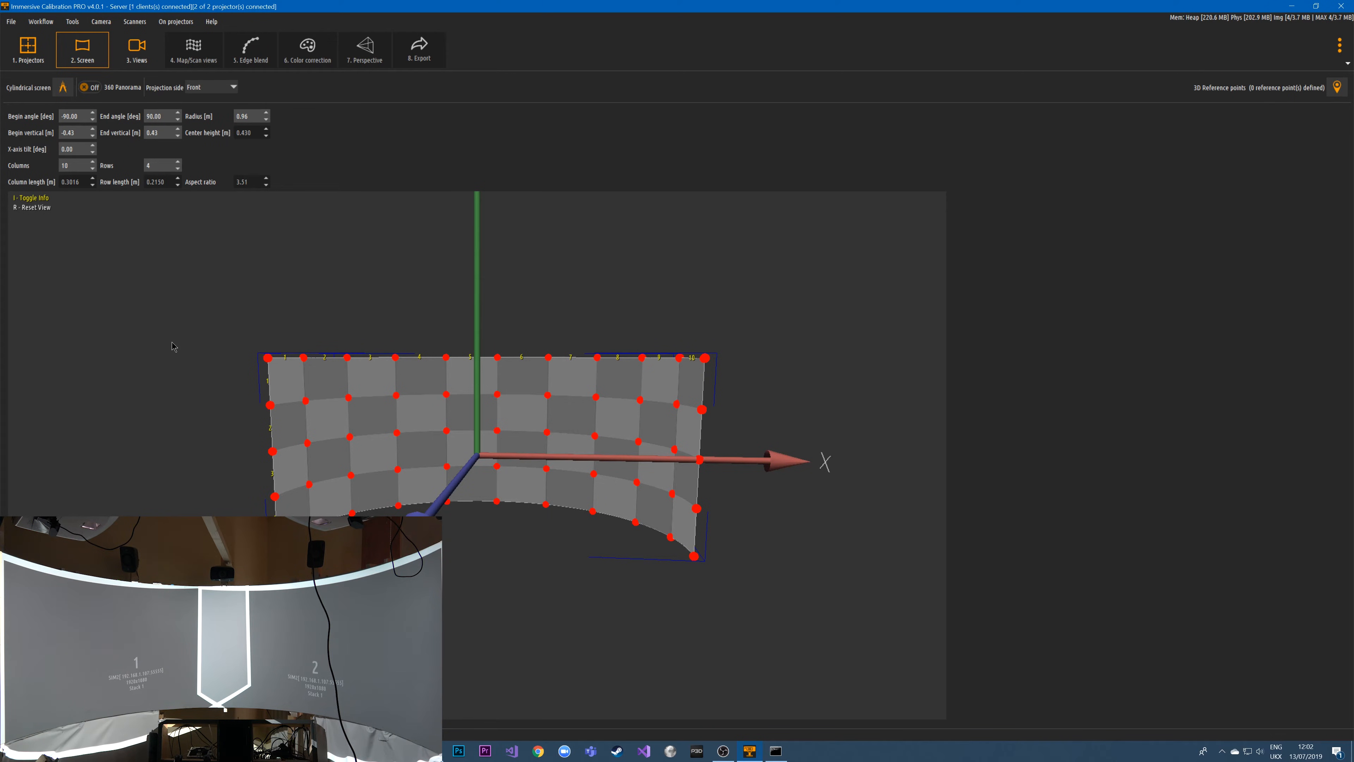
drag(172, 345, 143, 359)
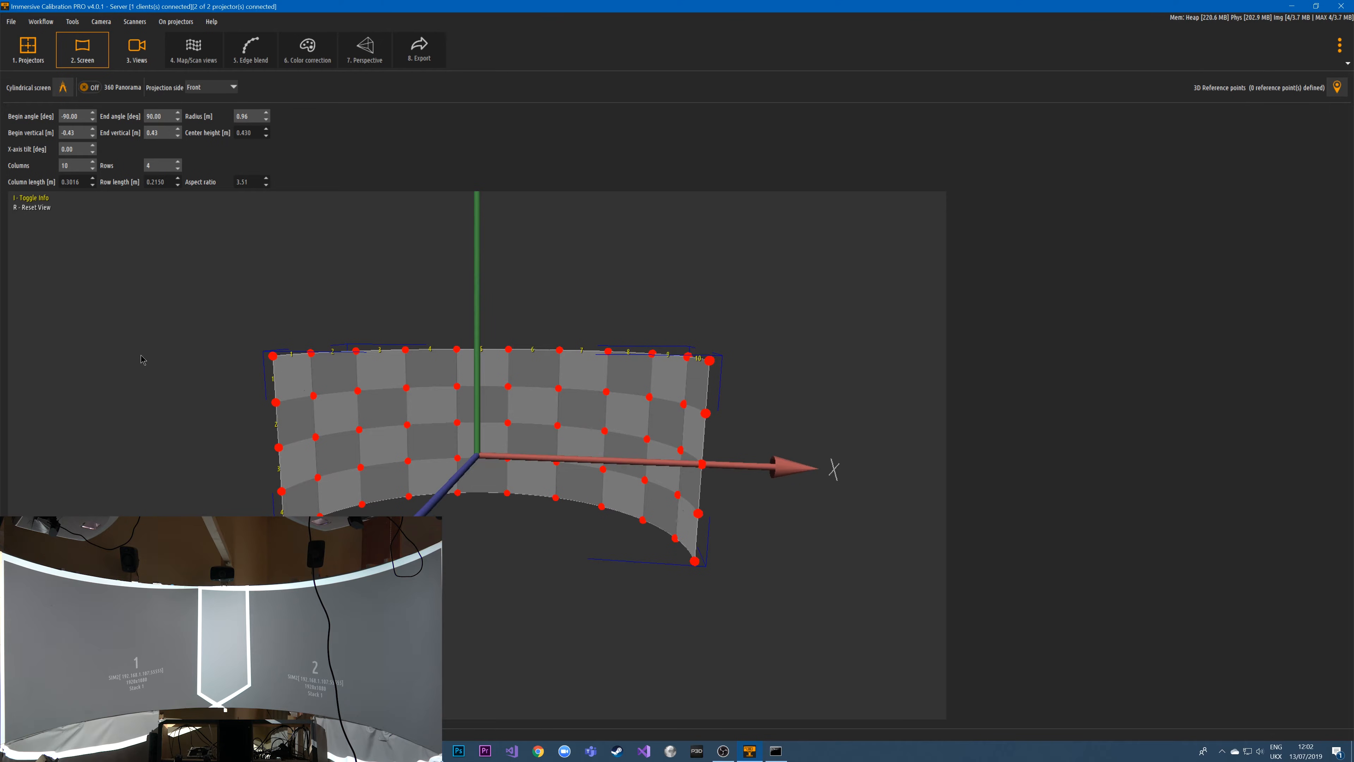
drag(143, 359, 105, 396)
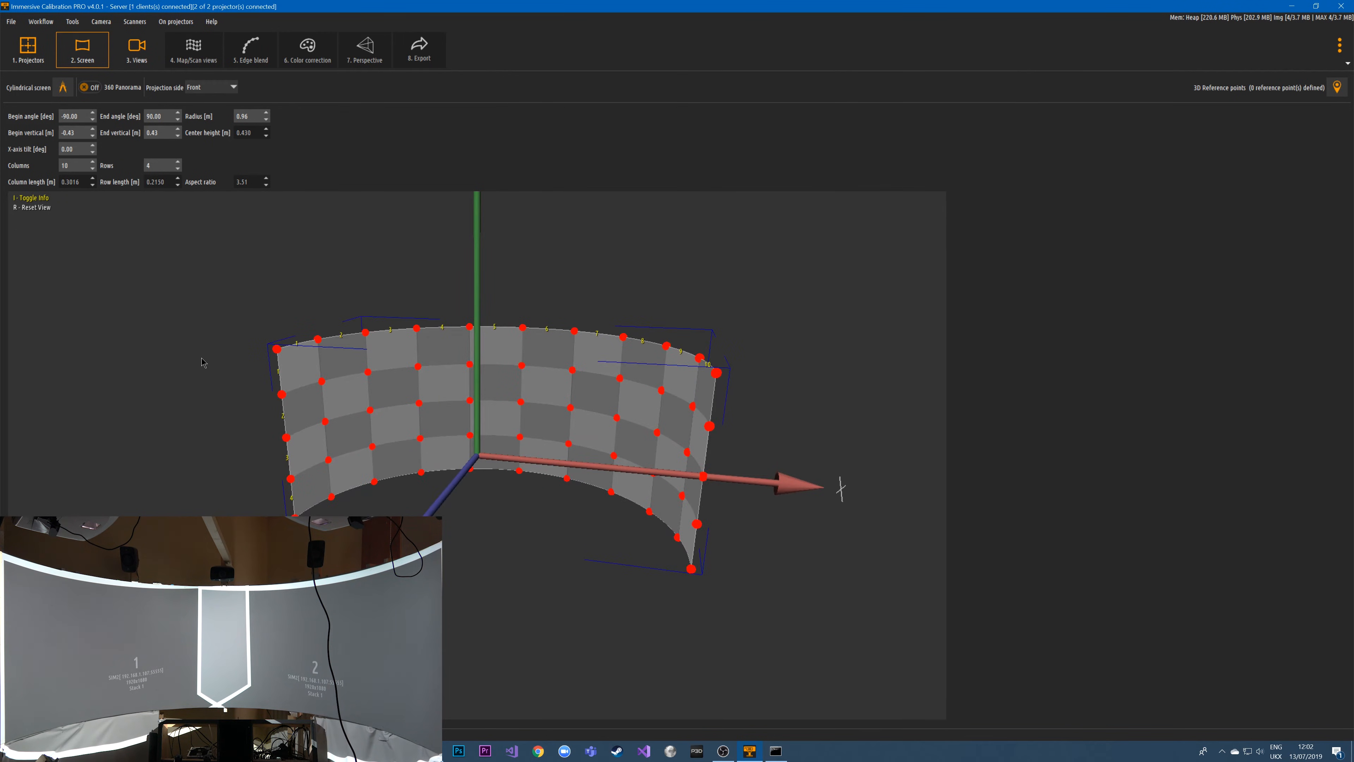
drag(207, 363, 144, 362)
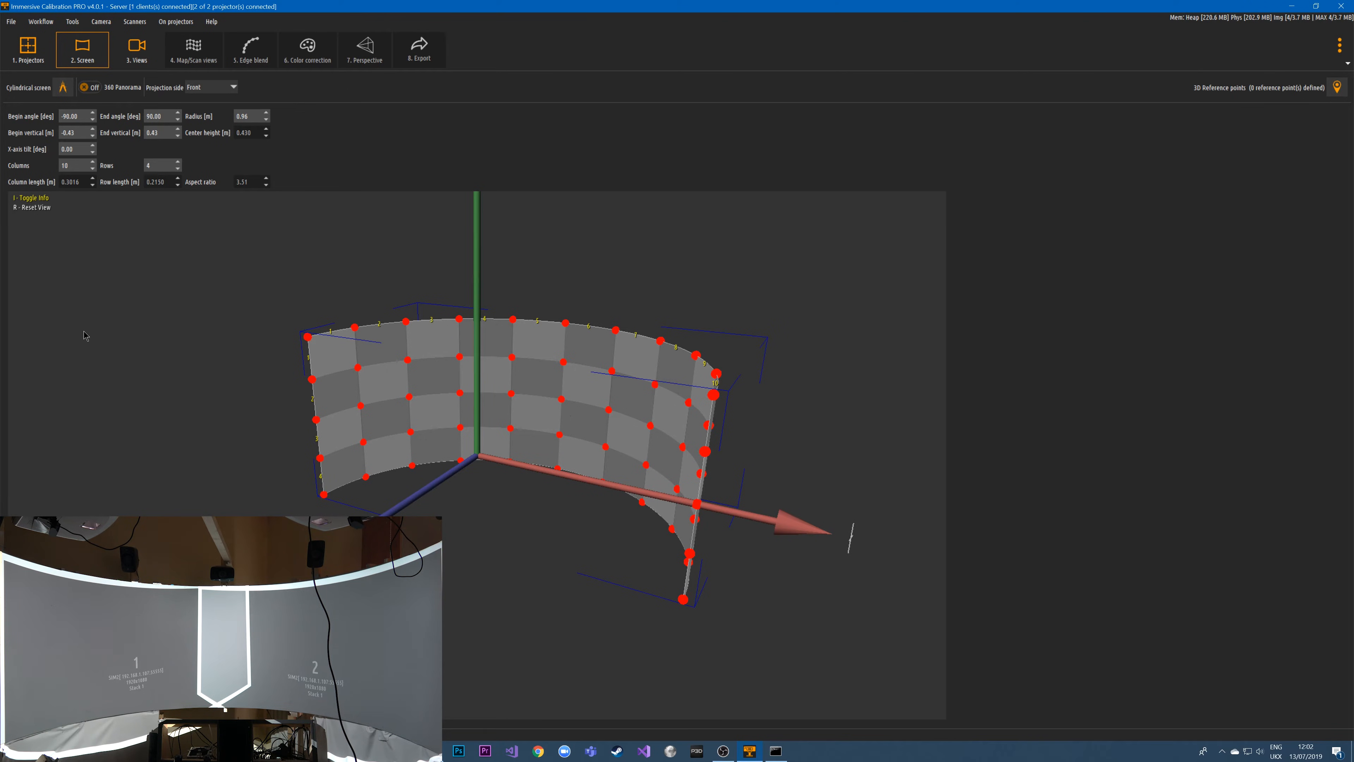
drag(141, 373, 196, 368)
drag(571, 419, 693, 445)
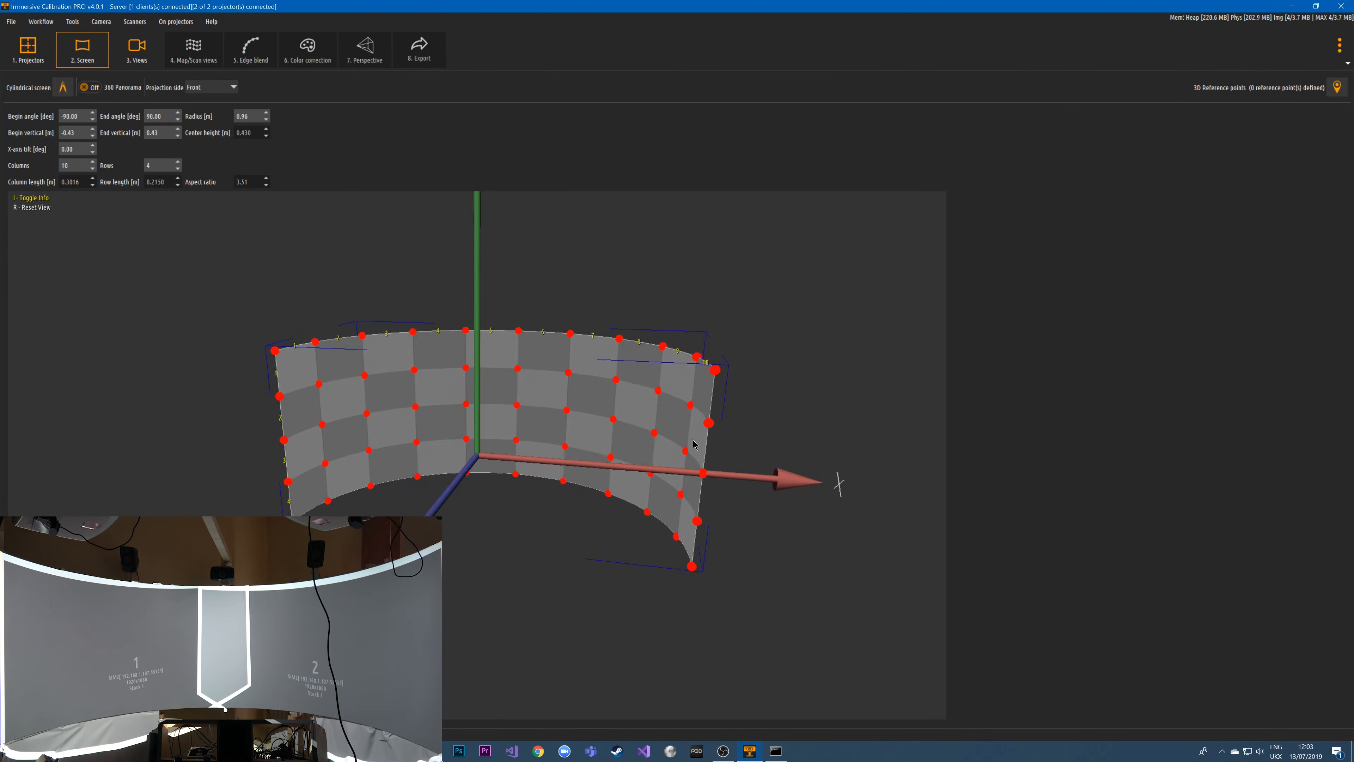
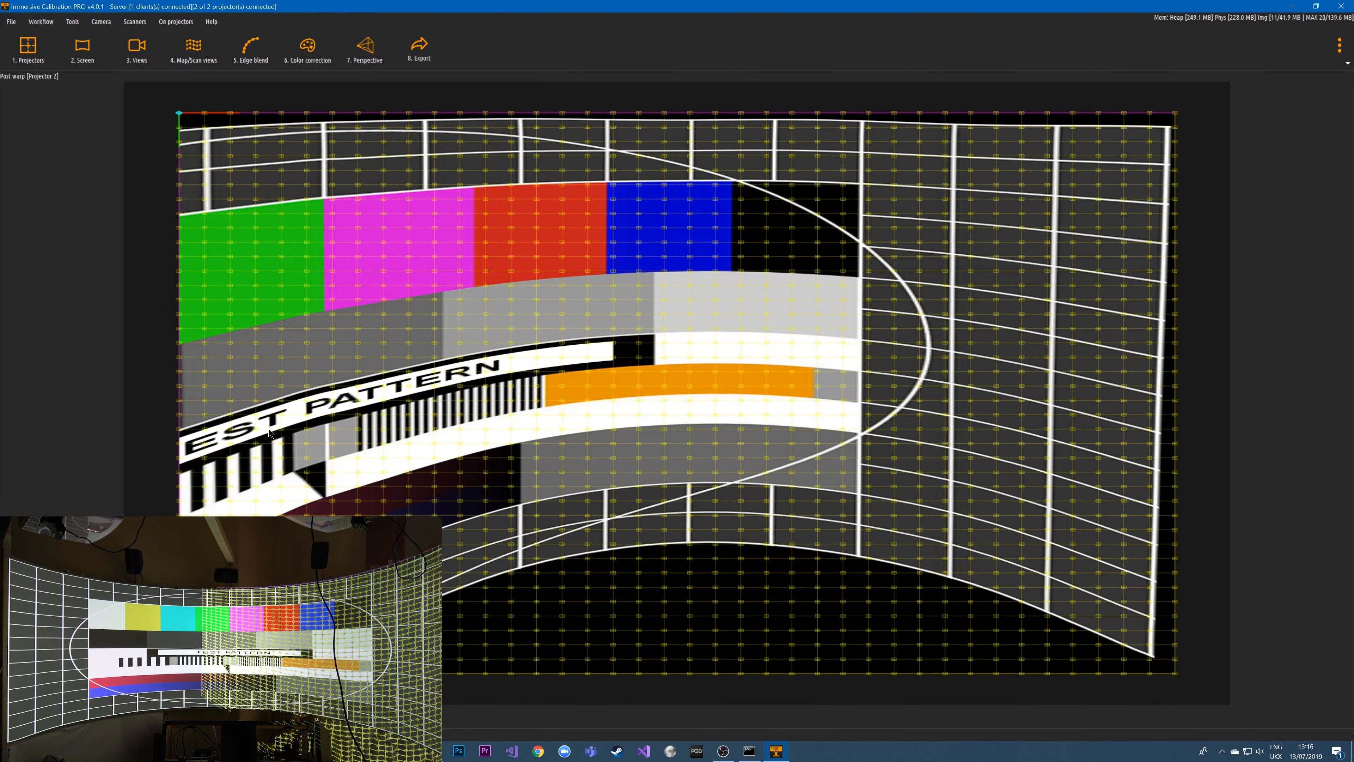
Step: Select the Projector 2 post-warp grid point at the test pattern's lettering and nudge it right and back left
click(281, 401)
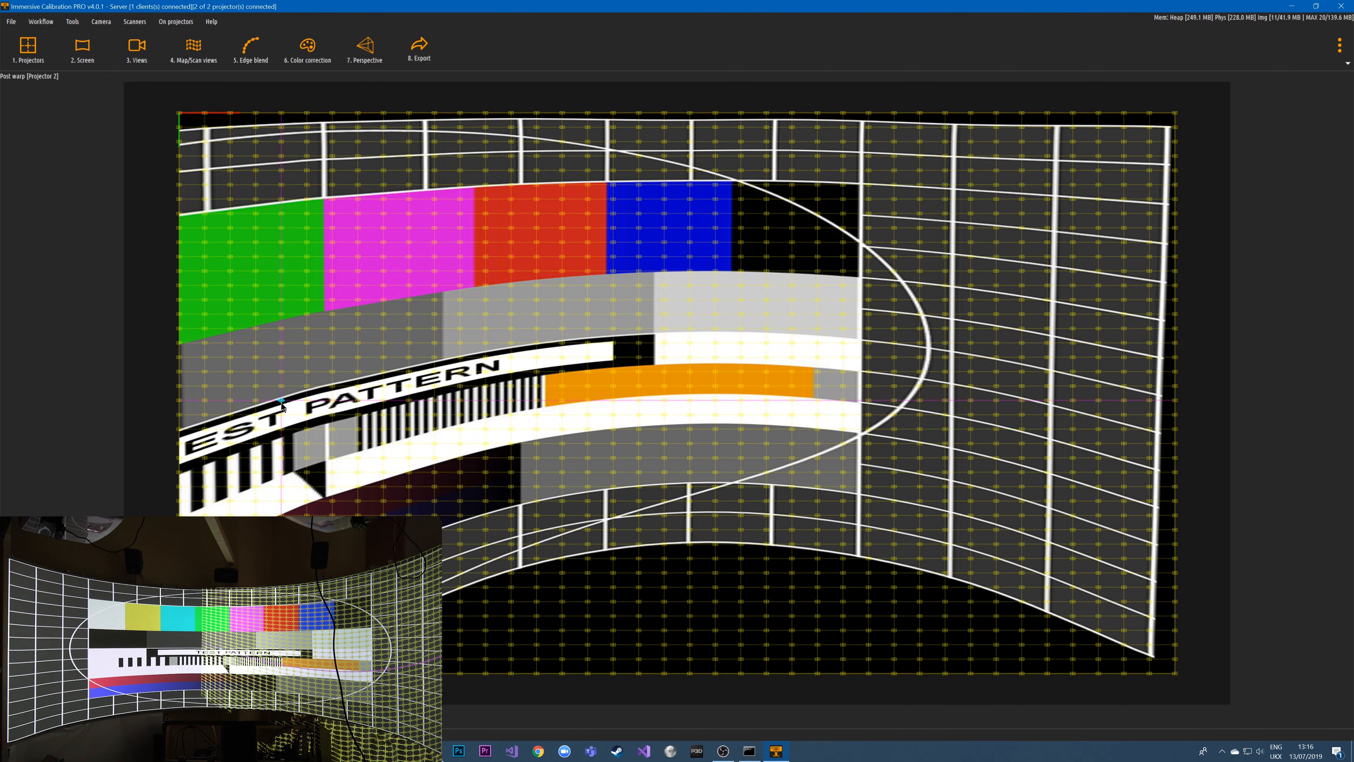
key(Right)
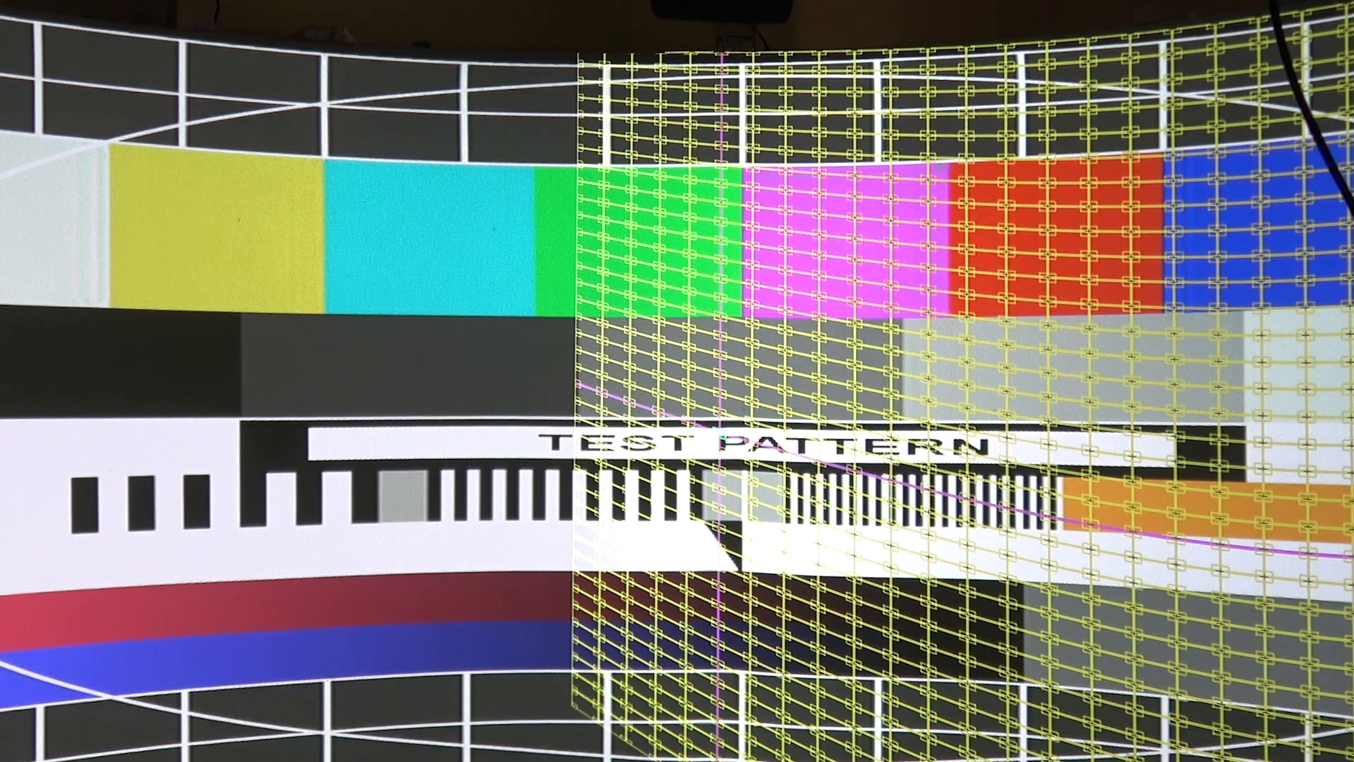
key(Left)
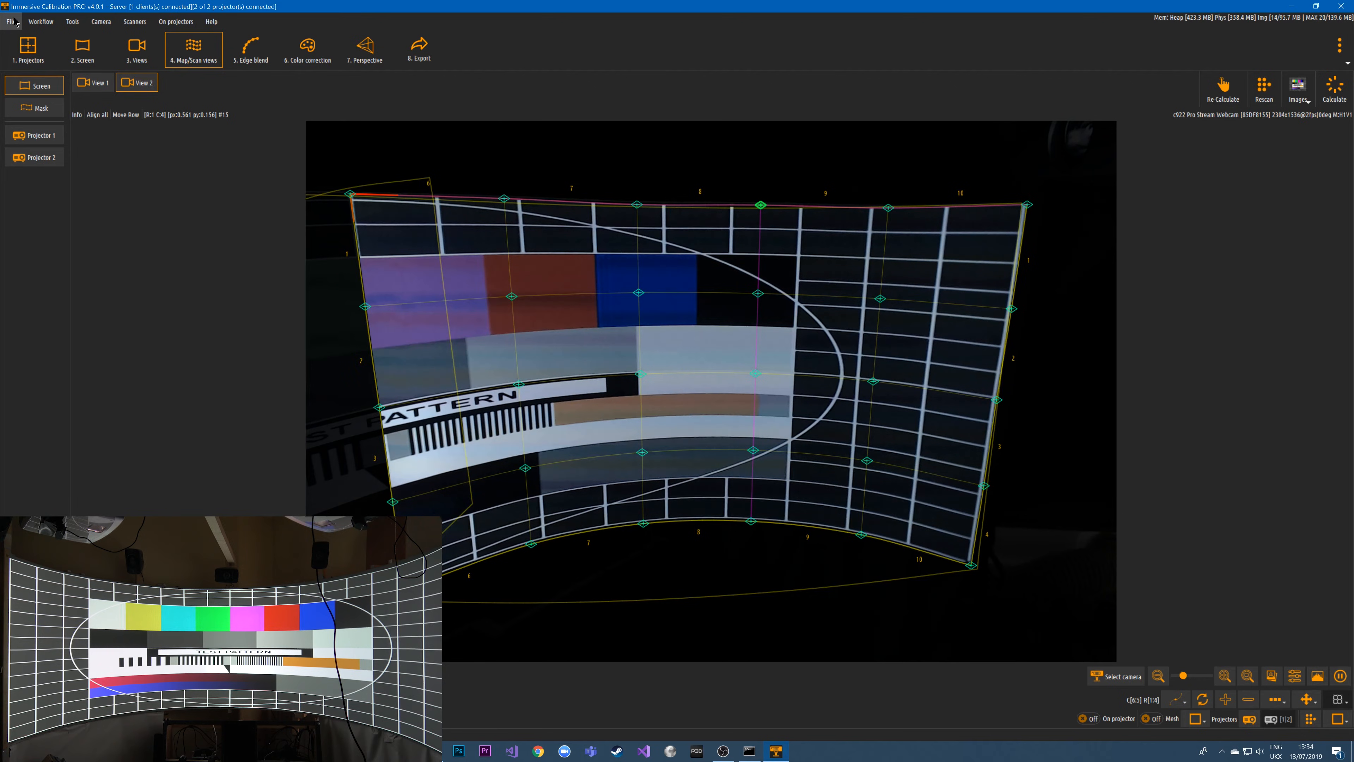
Step: Open the edge blend settings and reset the blend curve to its default values, with gamma 2.000
click(244, 50)
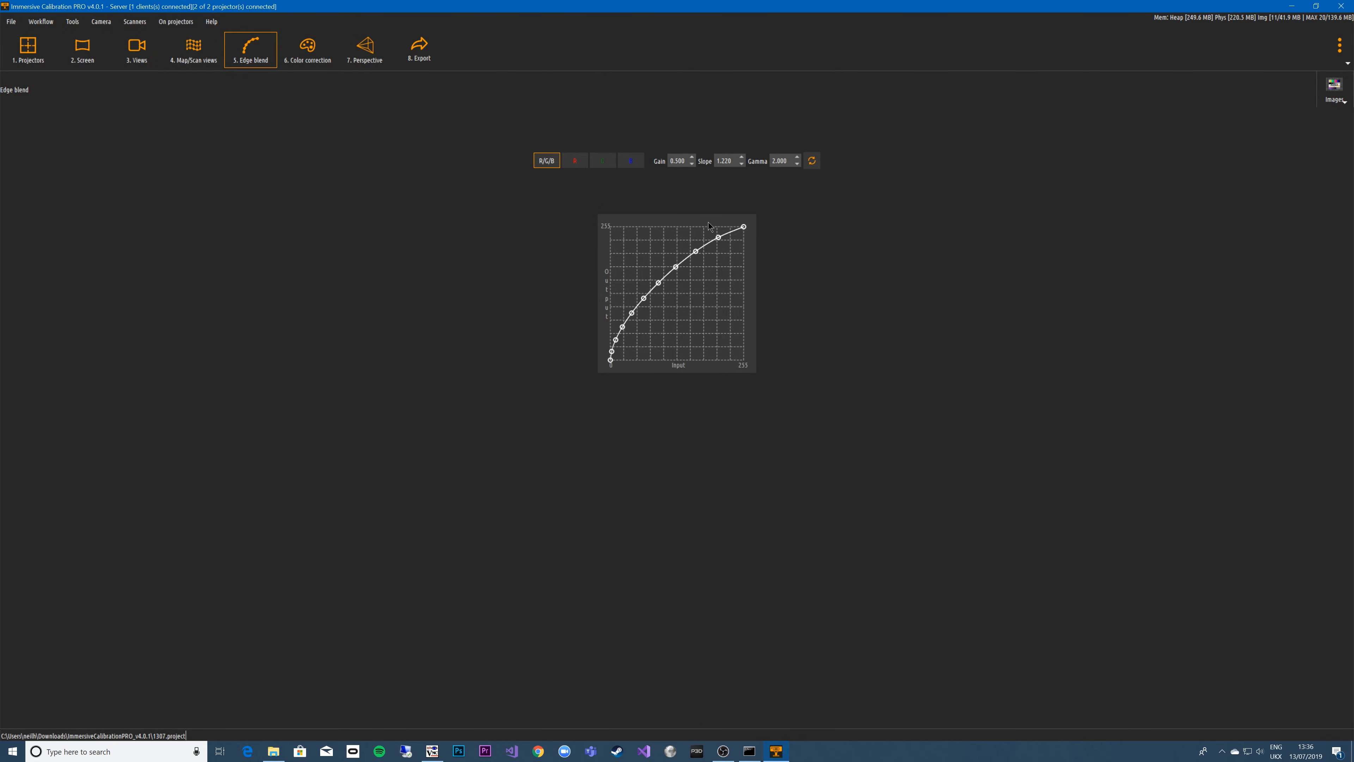
mouse_move(727, 162)
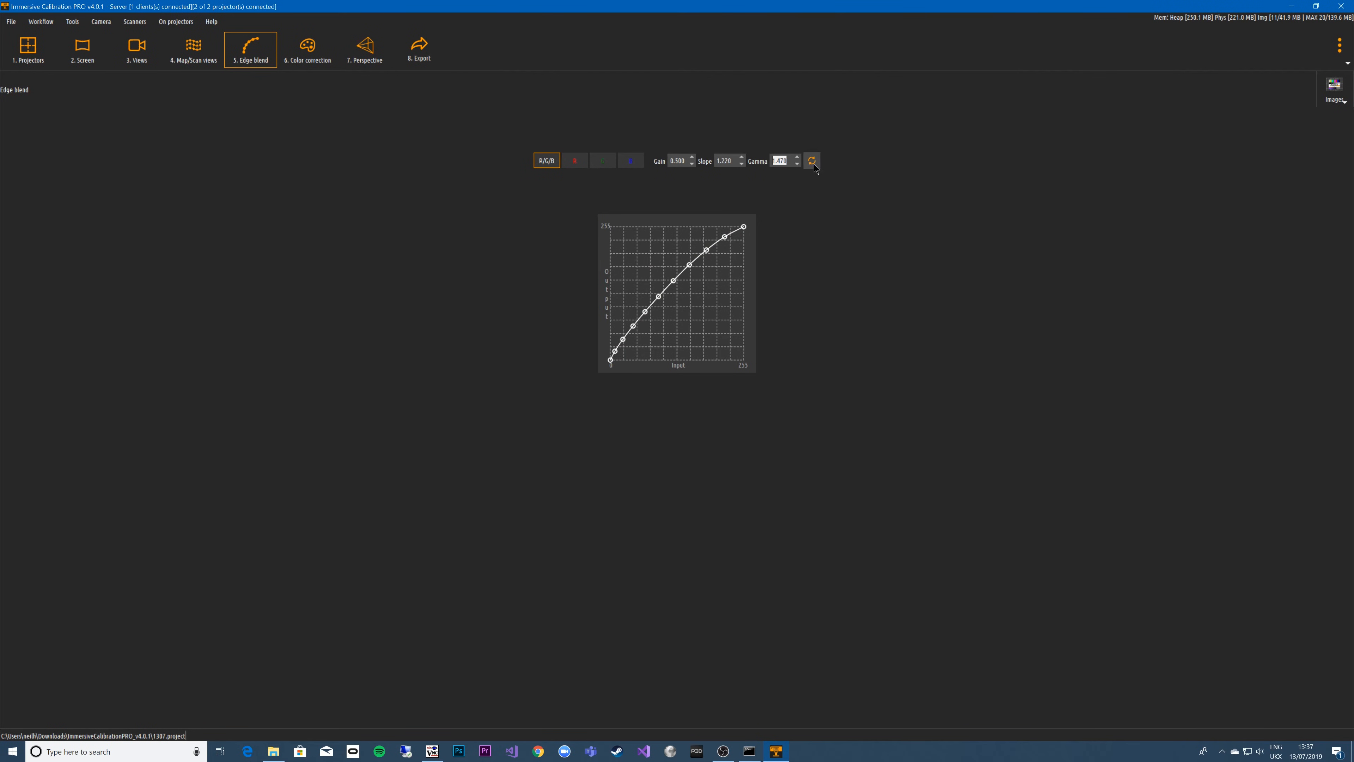
click(812, 162)
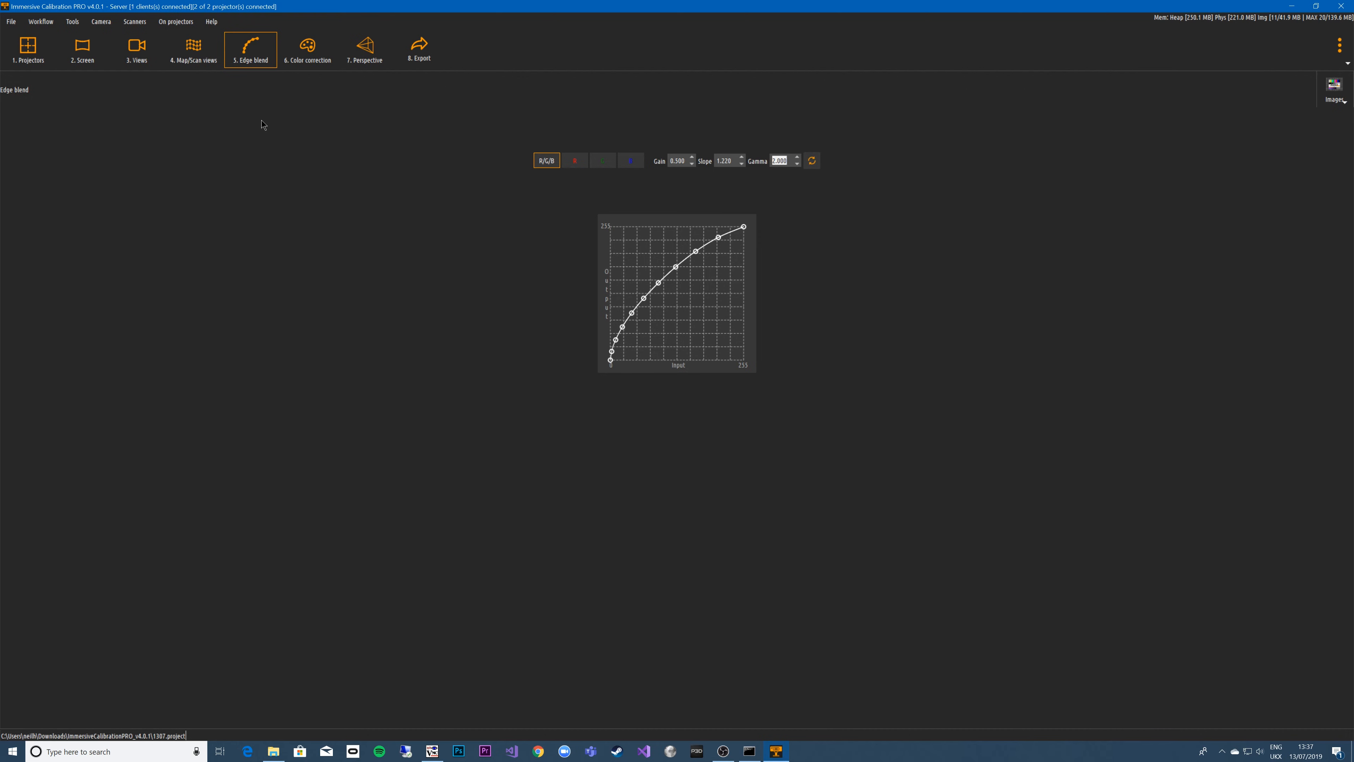
Step: Look over the color correction settings, then open the perspective settings and find the projector frustums for the screen
click(307, 49)
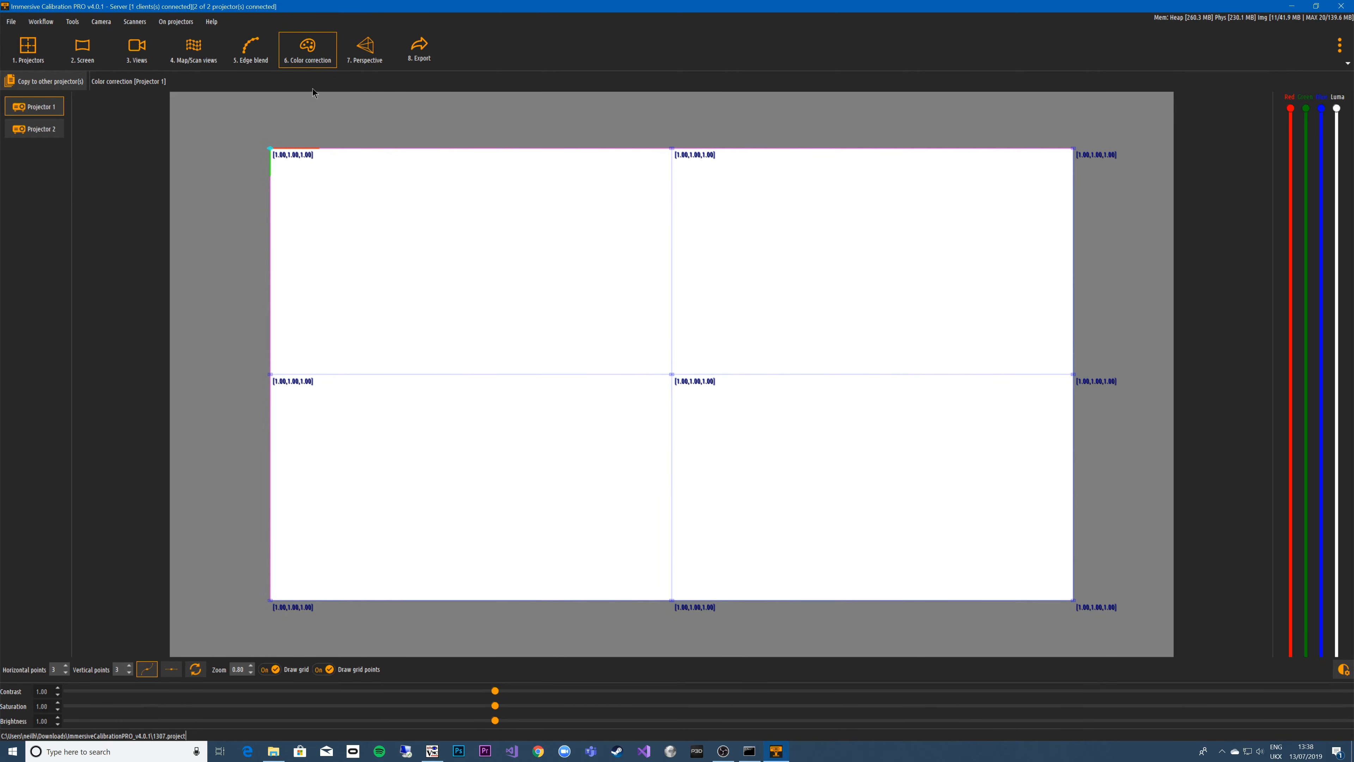
click(365, 52)
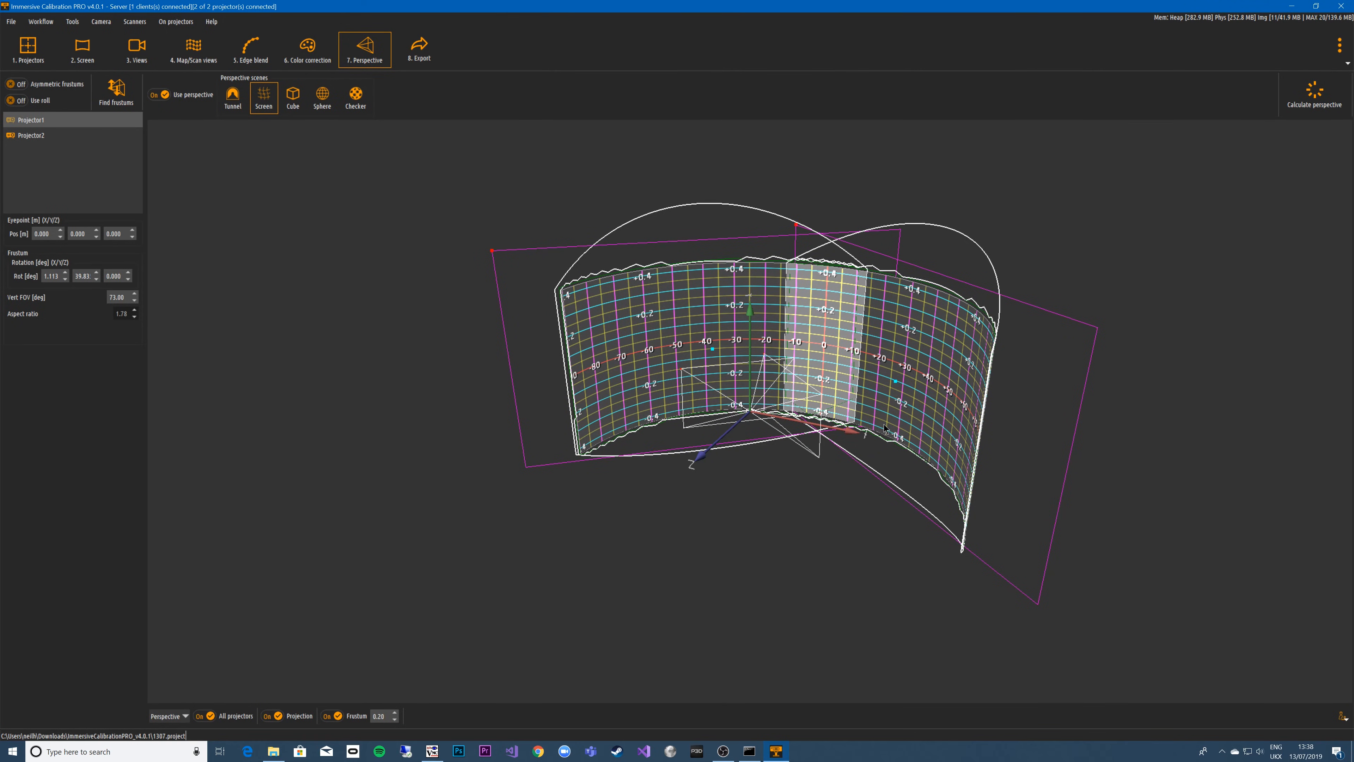
mouse_move(931, 439)
mouse_down()
mouse_move(1070, 434)
mouse_move(659, 368)
mouse_move(992, 429)
mouse_move(953, 451)
mouse_up()
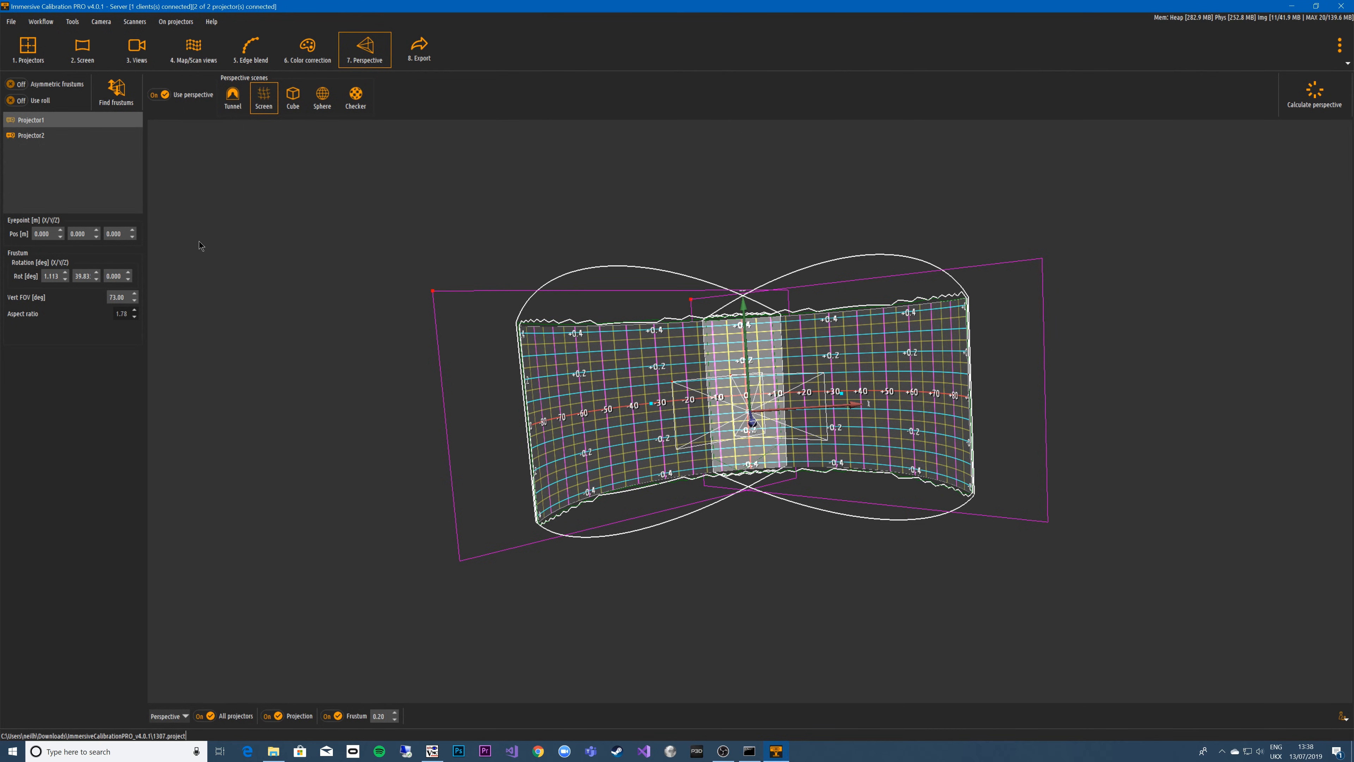
click(118, 92)
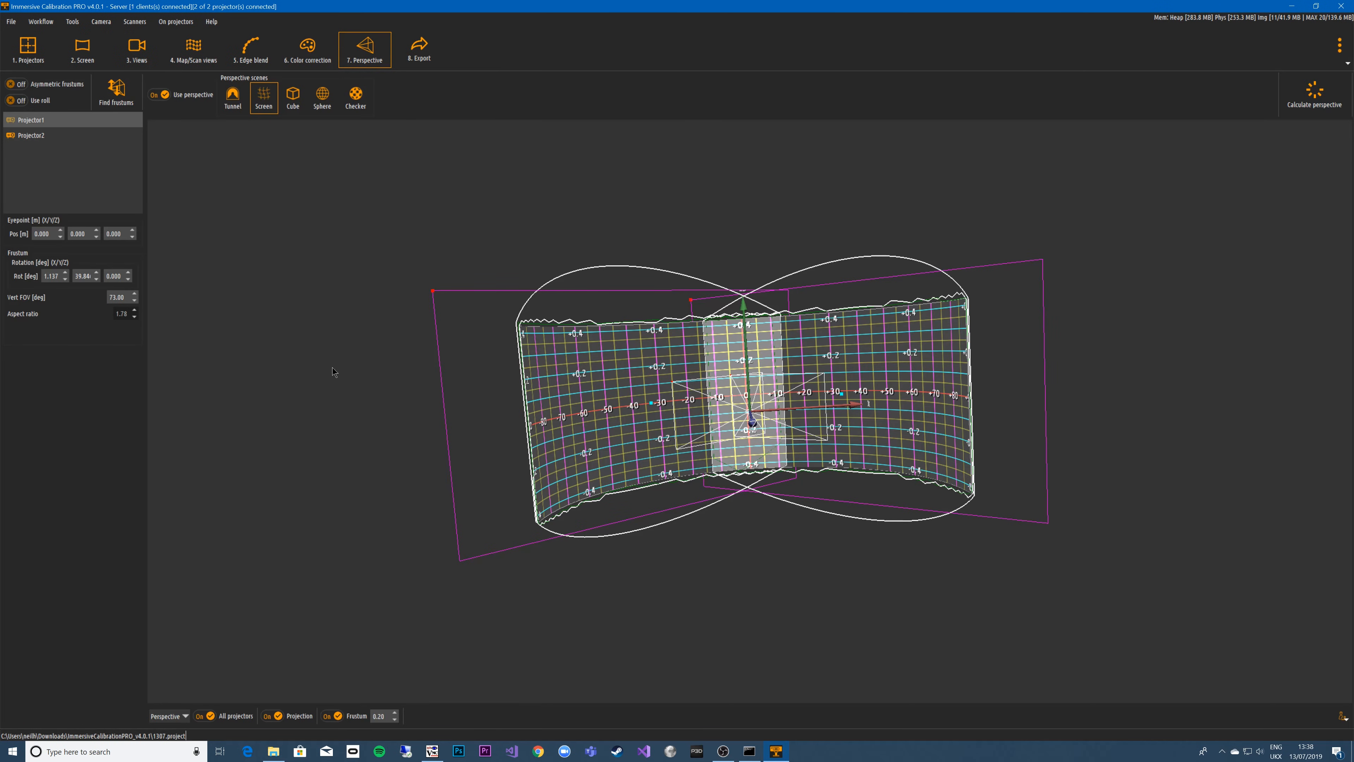
drag(332, 367, 228, 297)
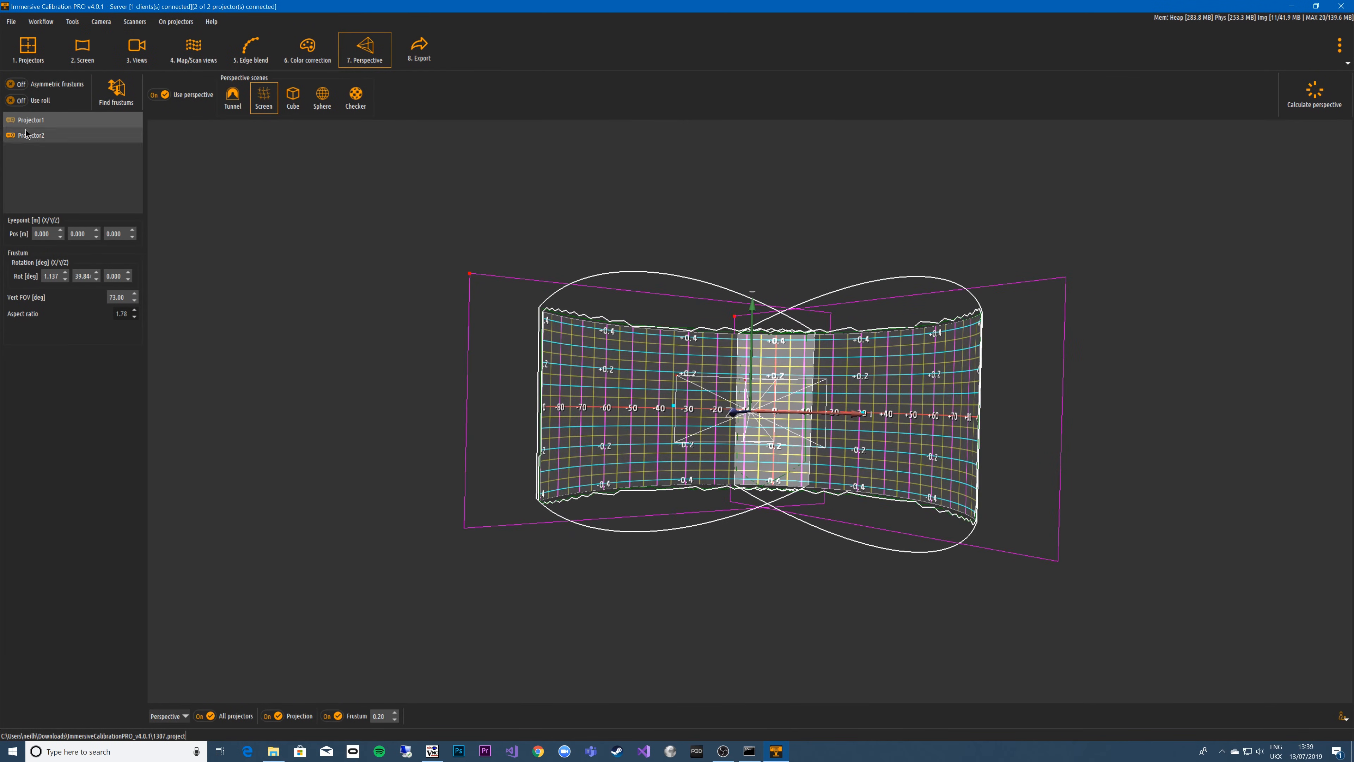
Step: Turn on asymmetric frustums and set the eyepoint's Y position to -0.160 m, checking the coverage on the screen model
click(21, 85)
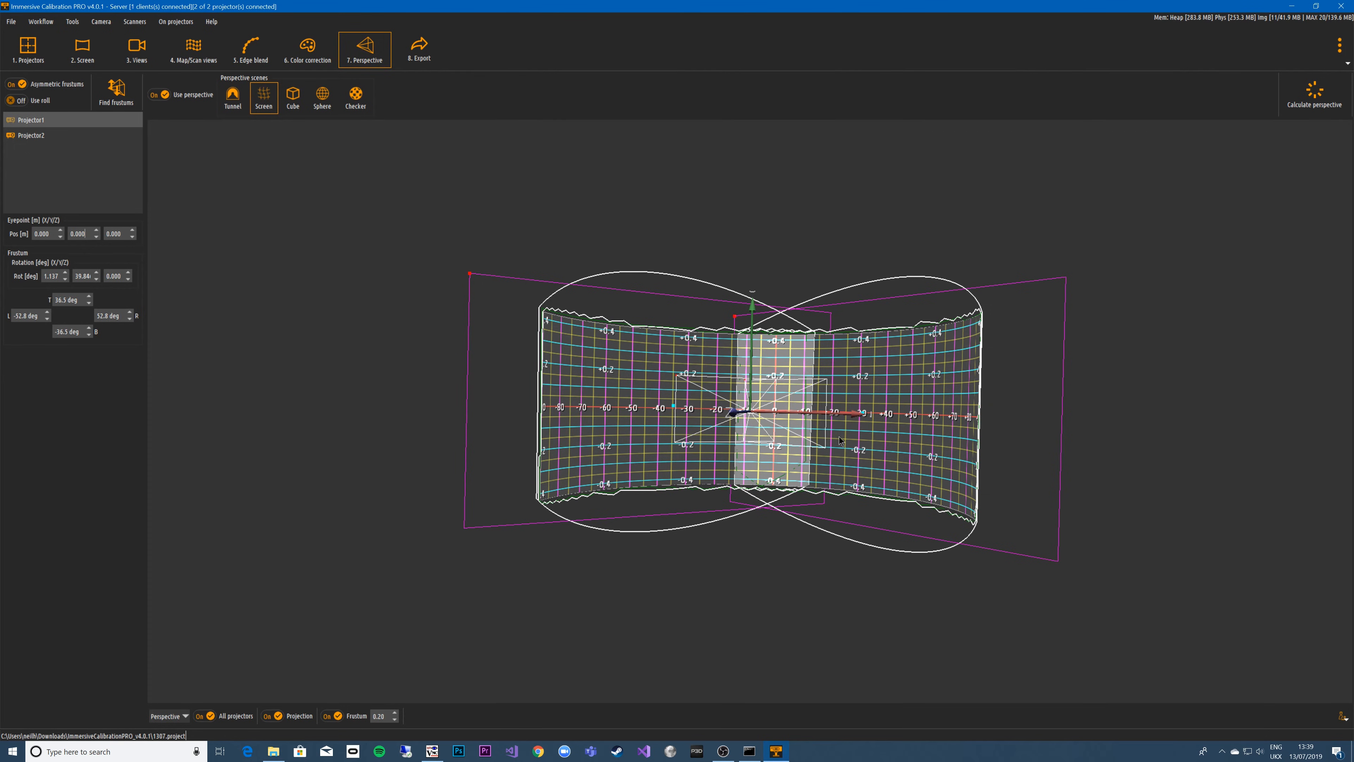
drag(853, 439, 606, 440)
drag(767, 517, 953, 486)
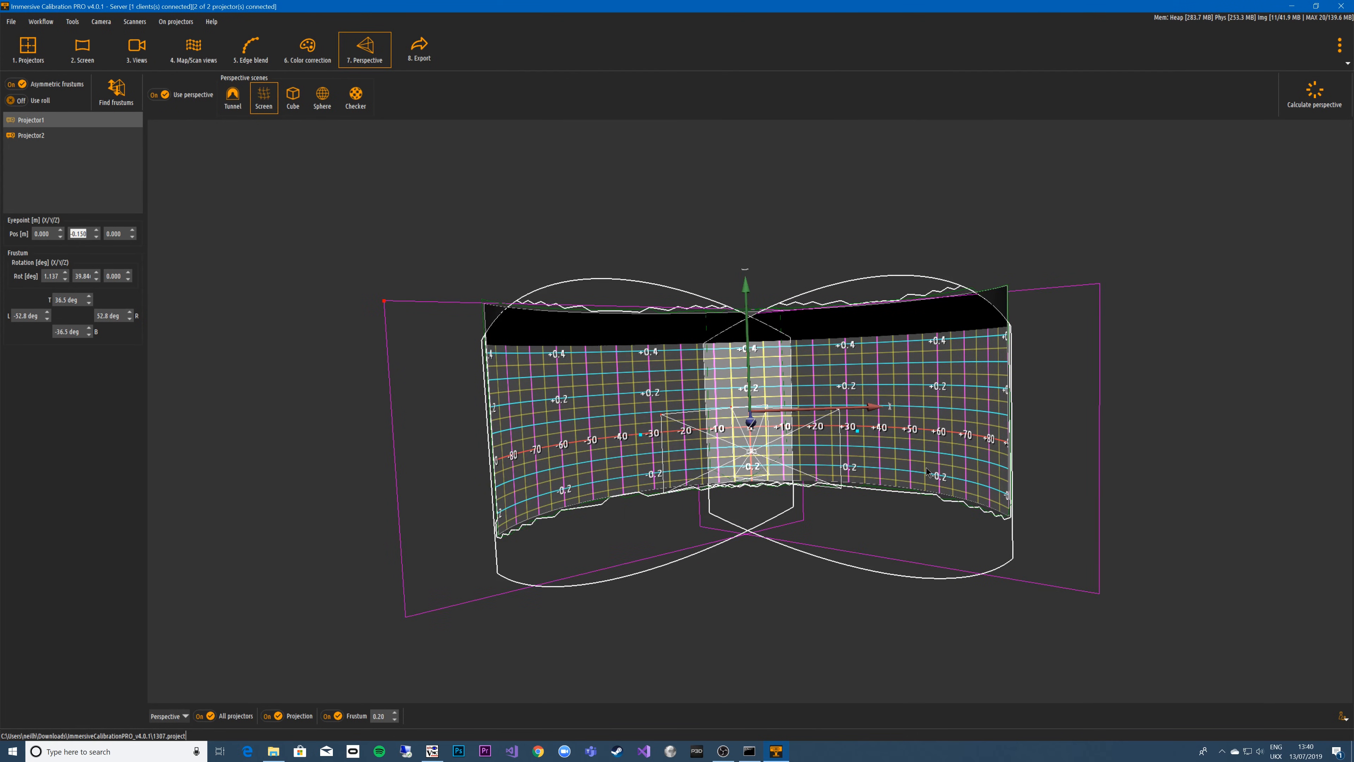
drag(927, 471, 739, 472)
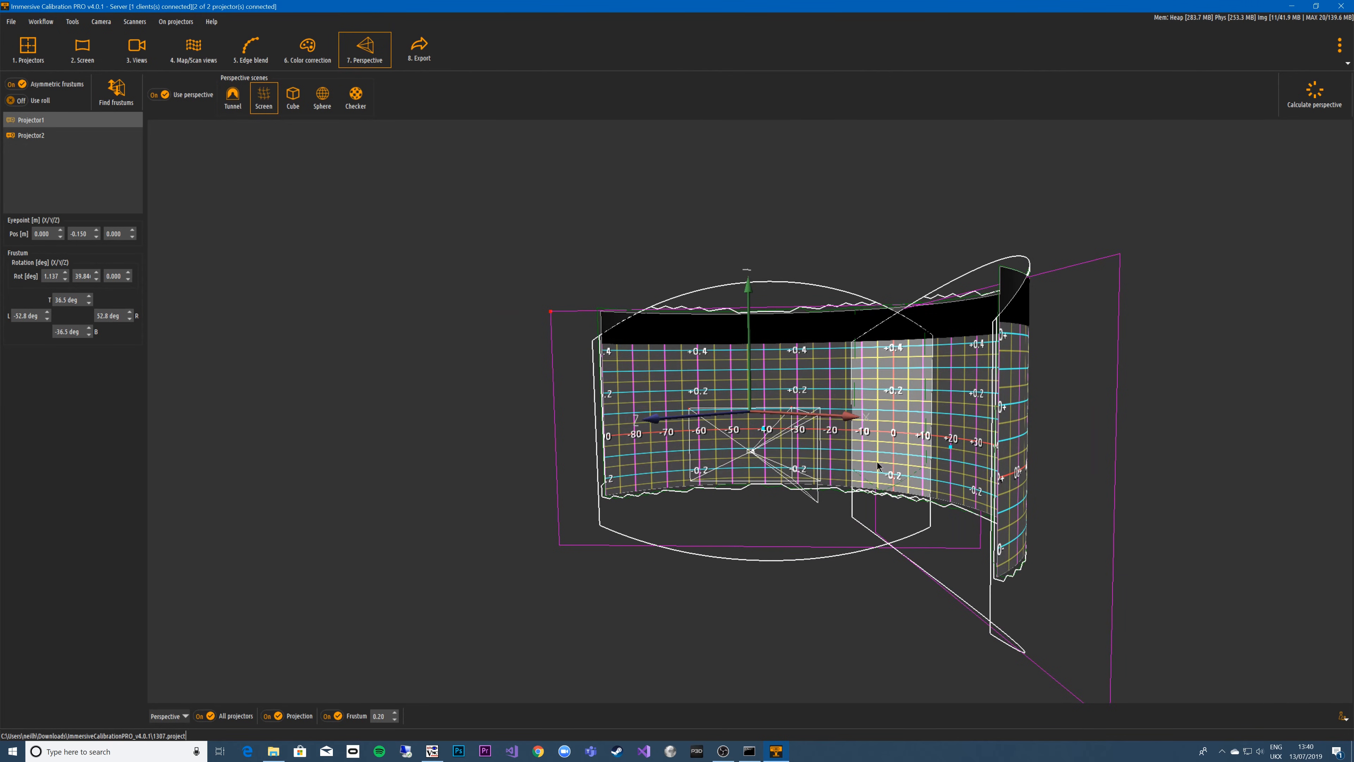
click(97, 237)
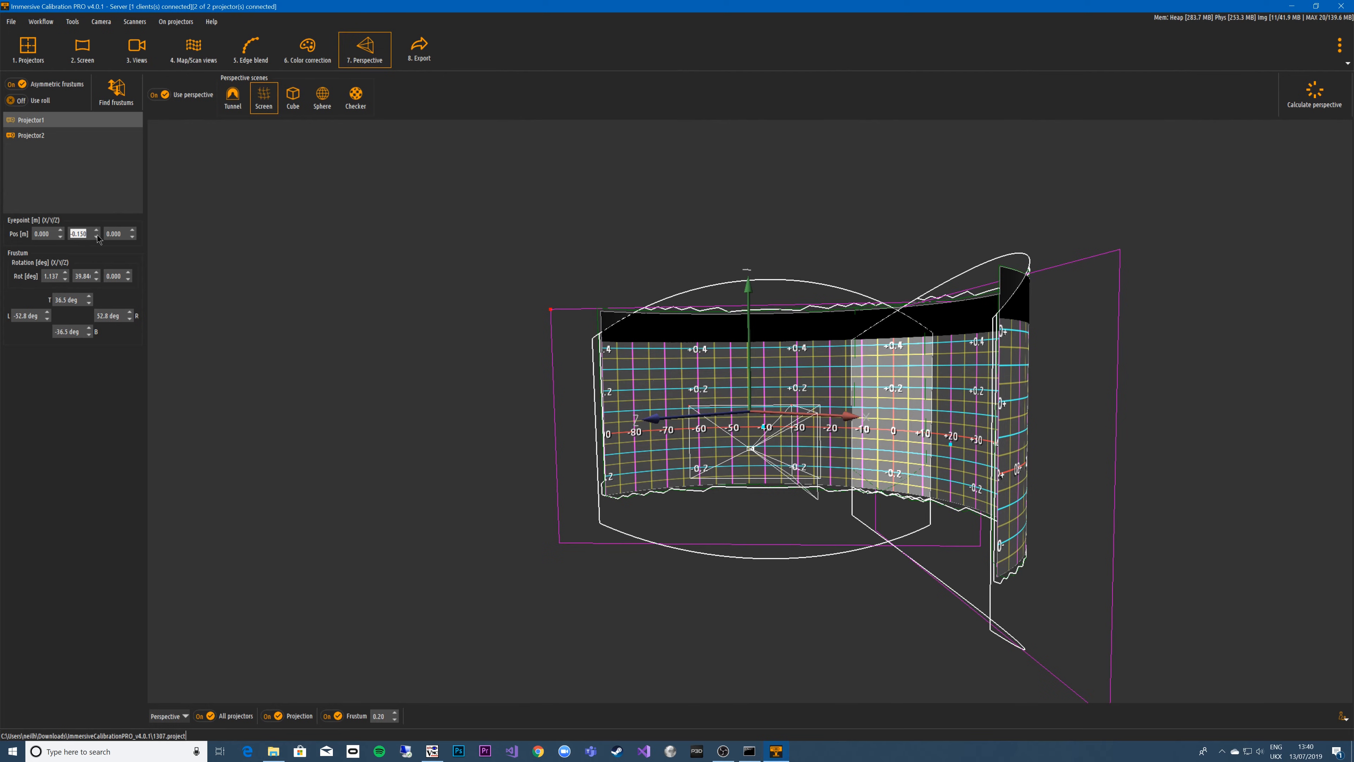
click(261, 331)
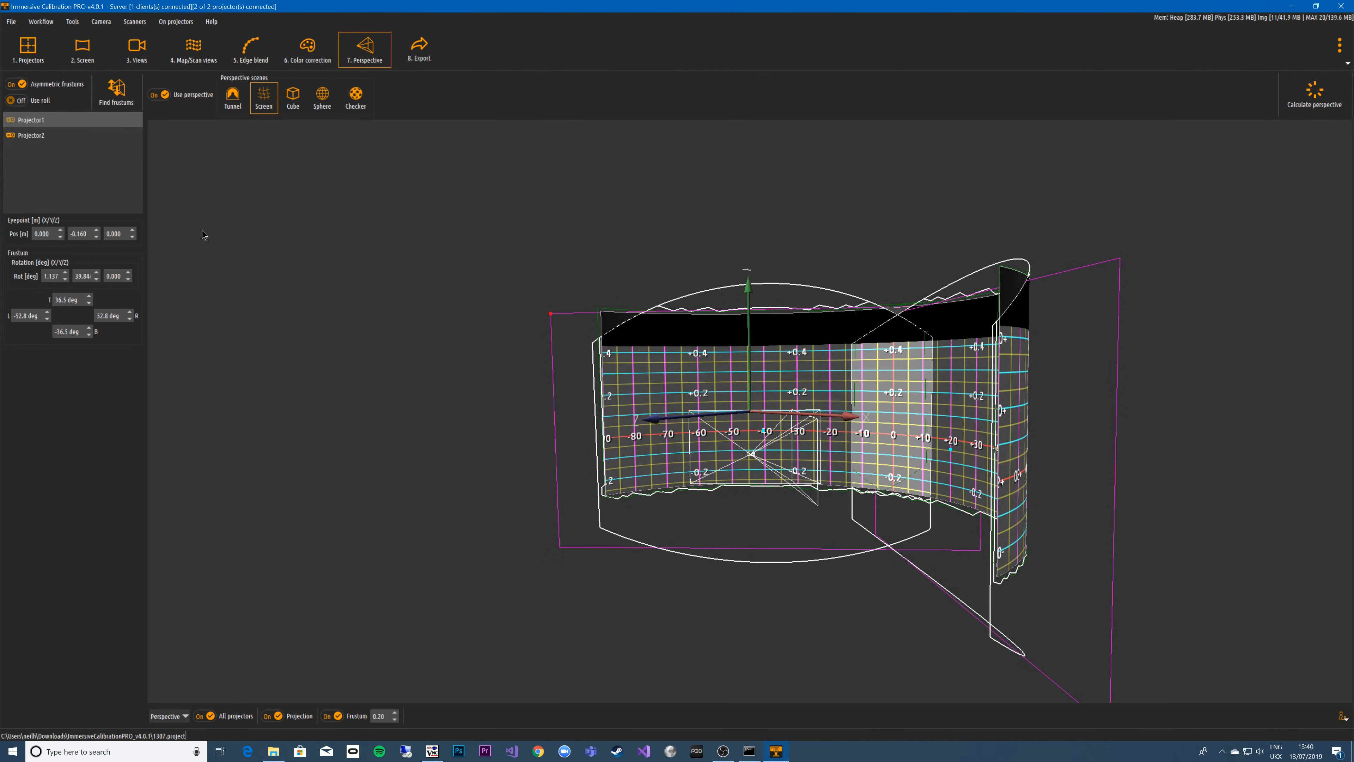
drag(510, 329, 833, 353)
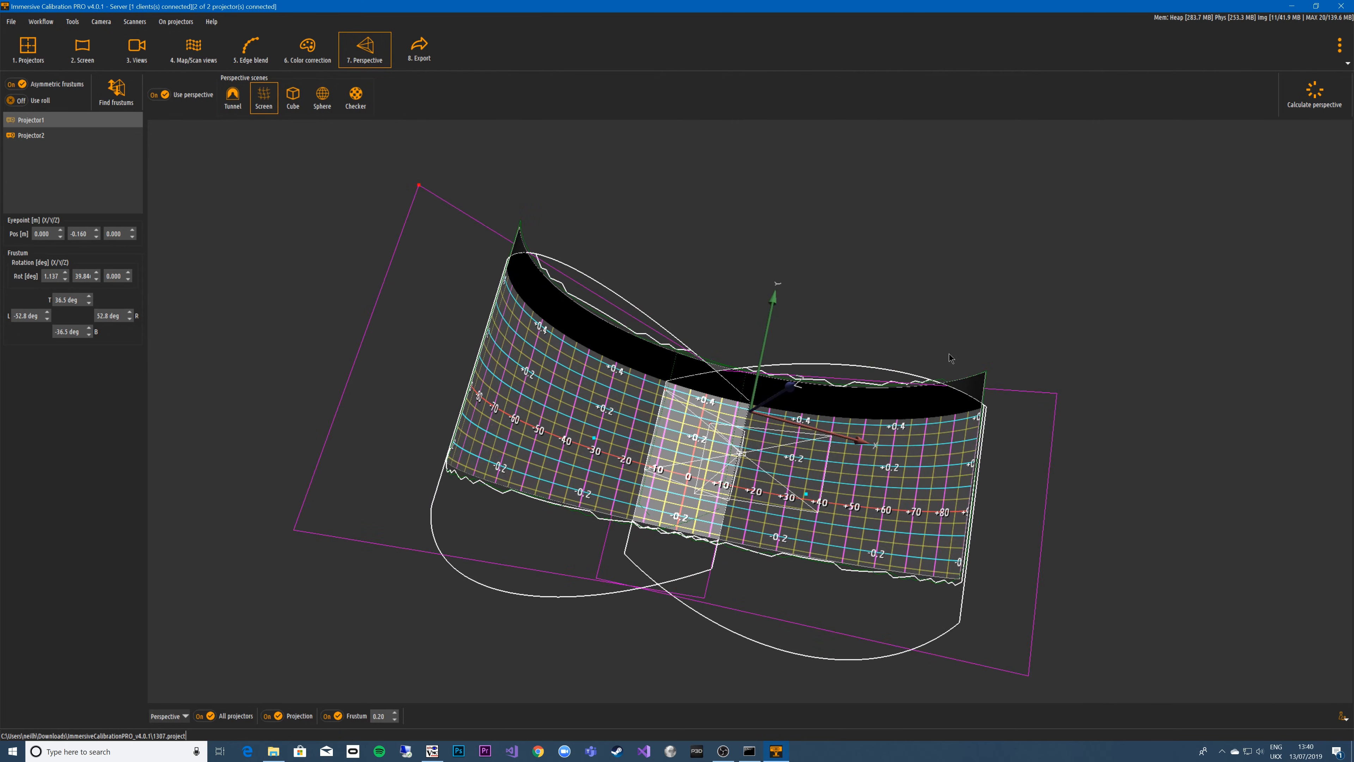
mouse_move(967, 459)
mouse_down()
mouse_move(436, 454)
mouse_move(418, 397)
mouse_move(972, 450)
mouse_up()
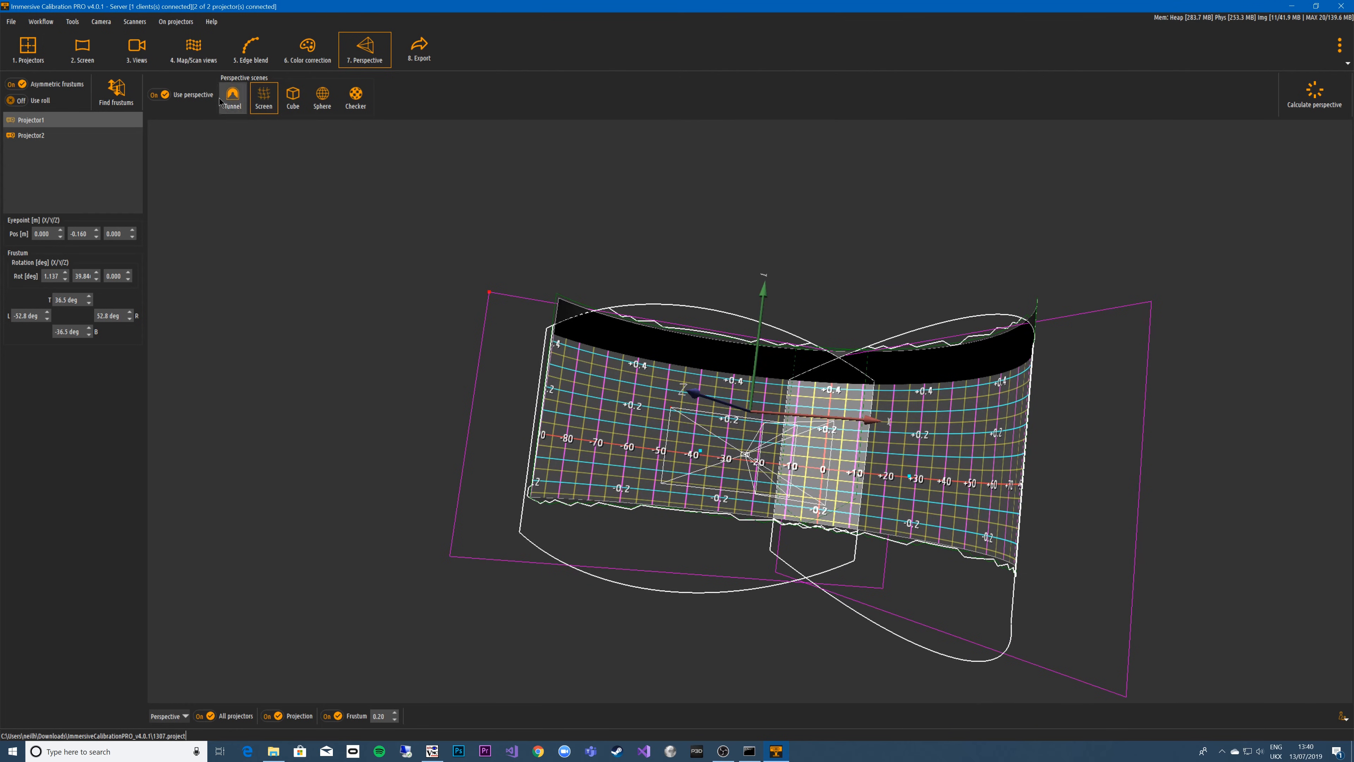
Step: Display the Tunnel perspective scene and set Projector1's frustum to 44.5 degrees at the top and -26.5 degrees at the bottom
click(232, 100)
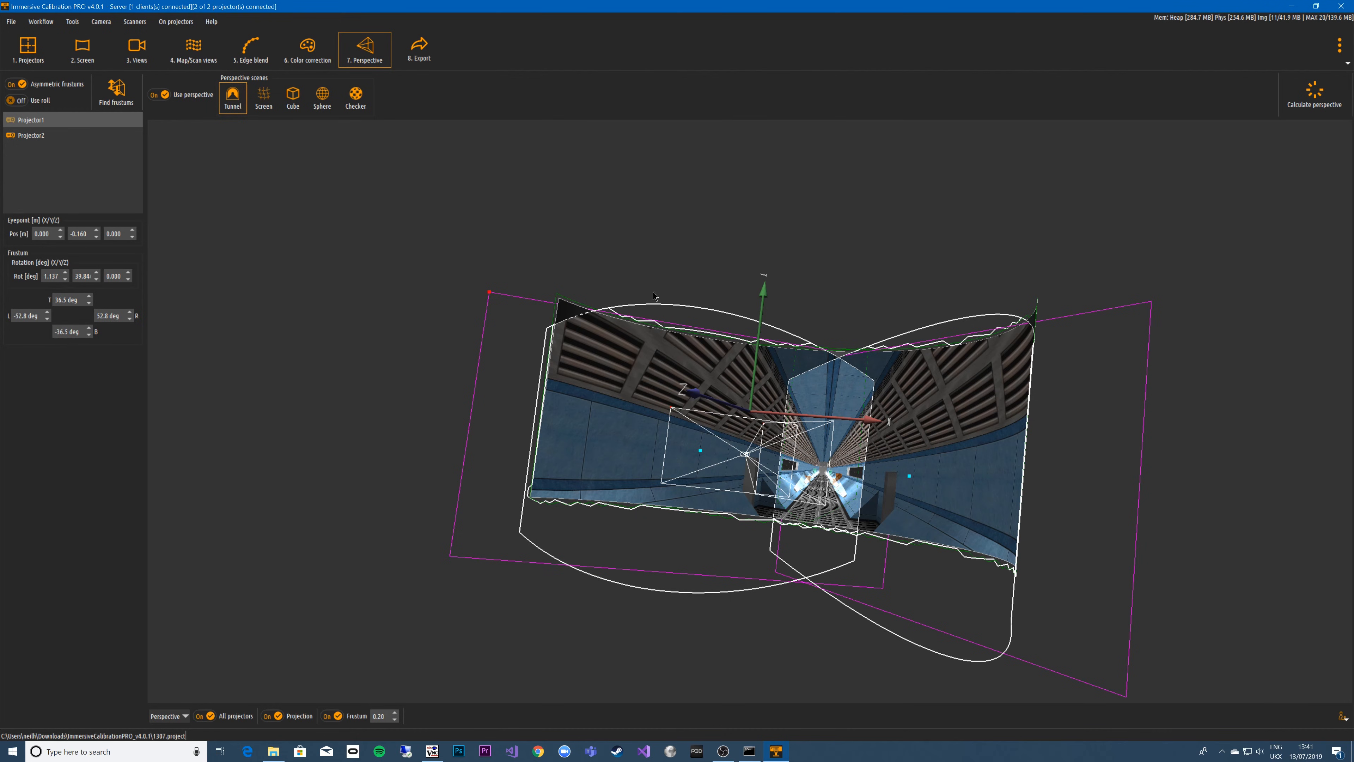
click(89, 303)
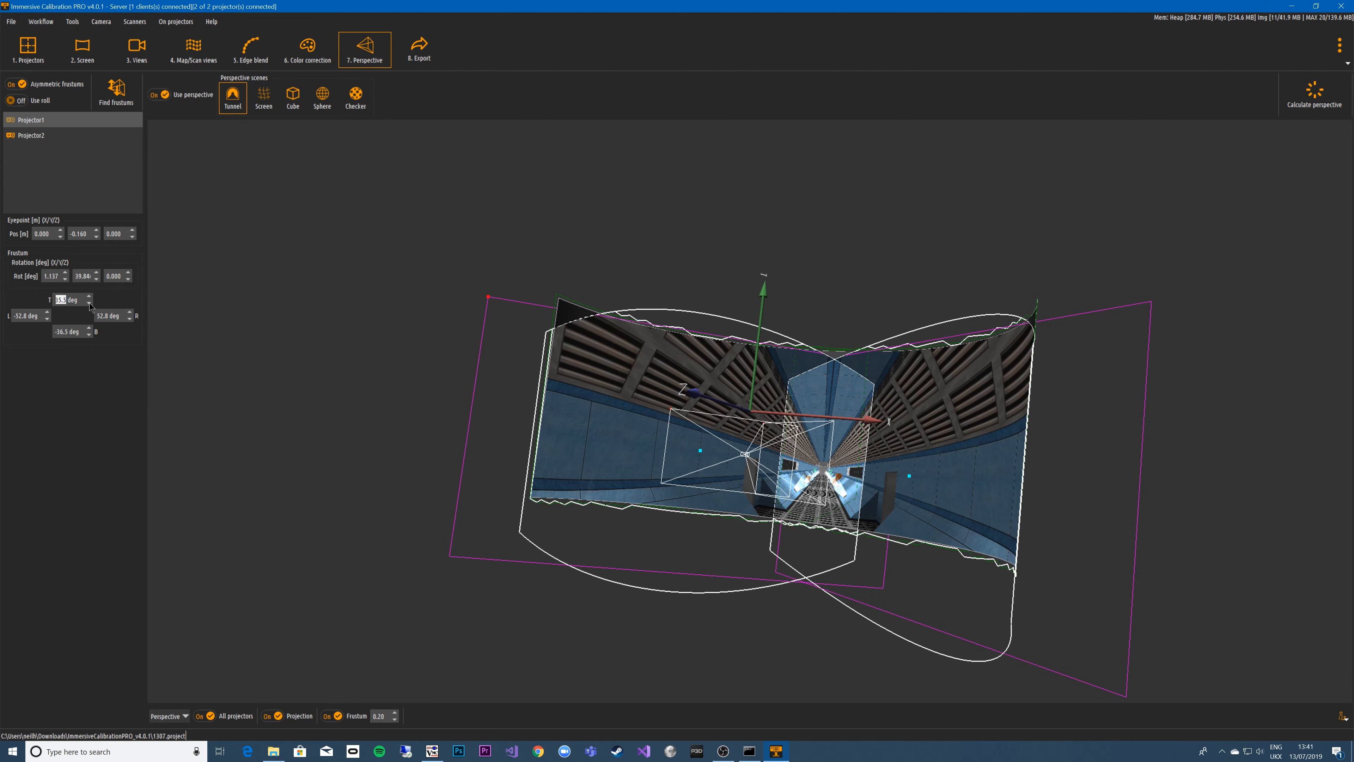
scroll(90, 302, up, 5)
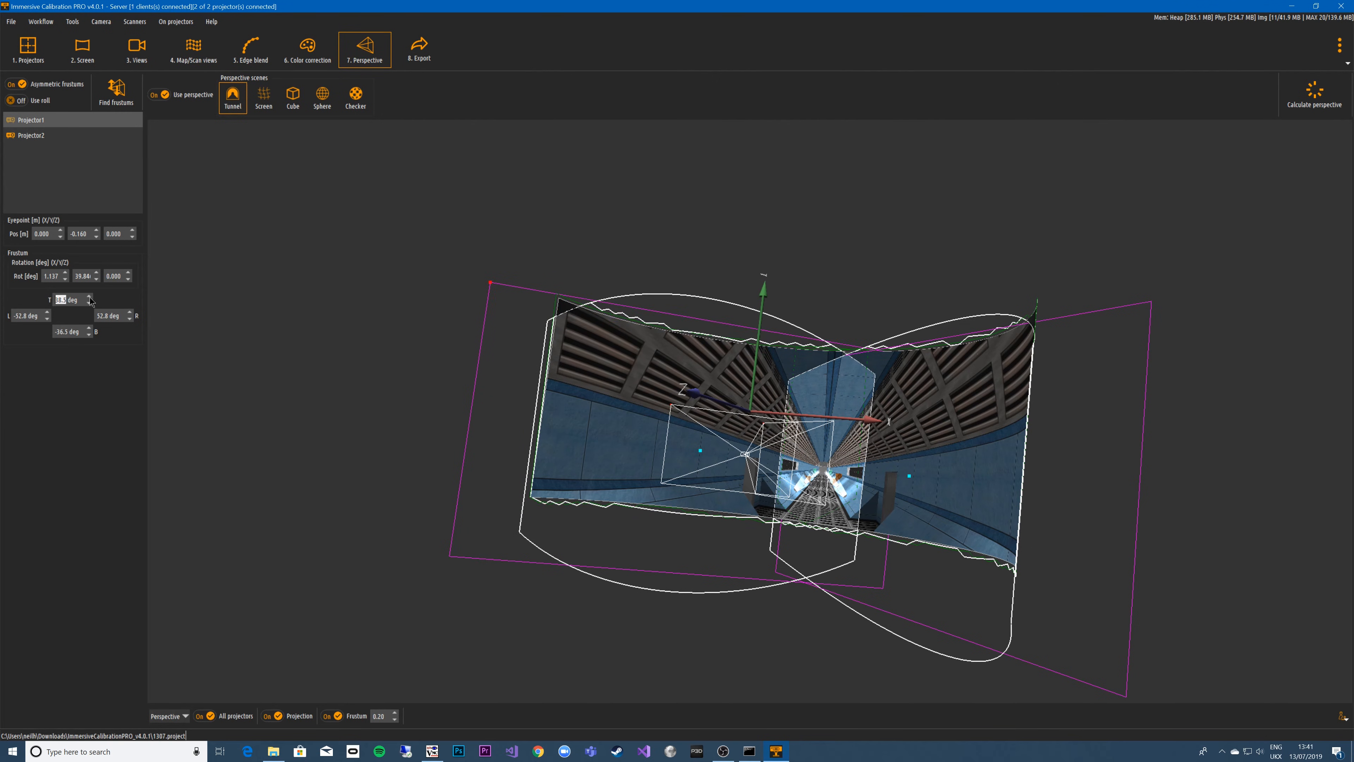
scroll(91, 302, up, 2)
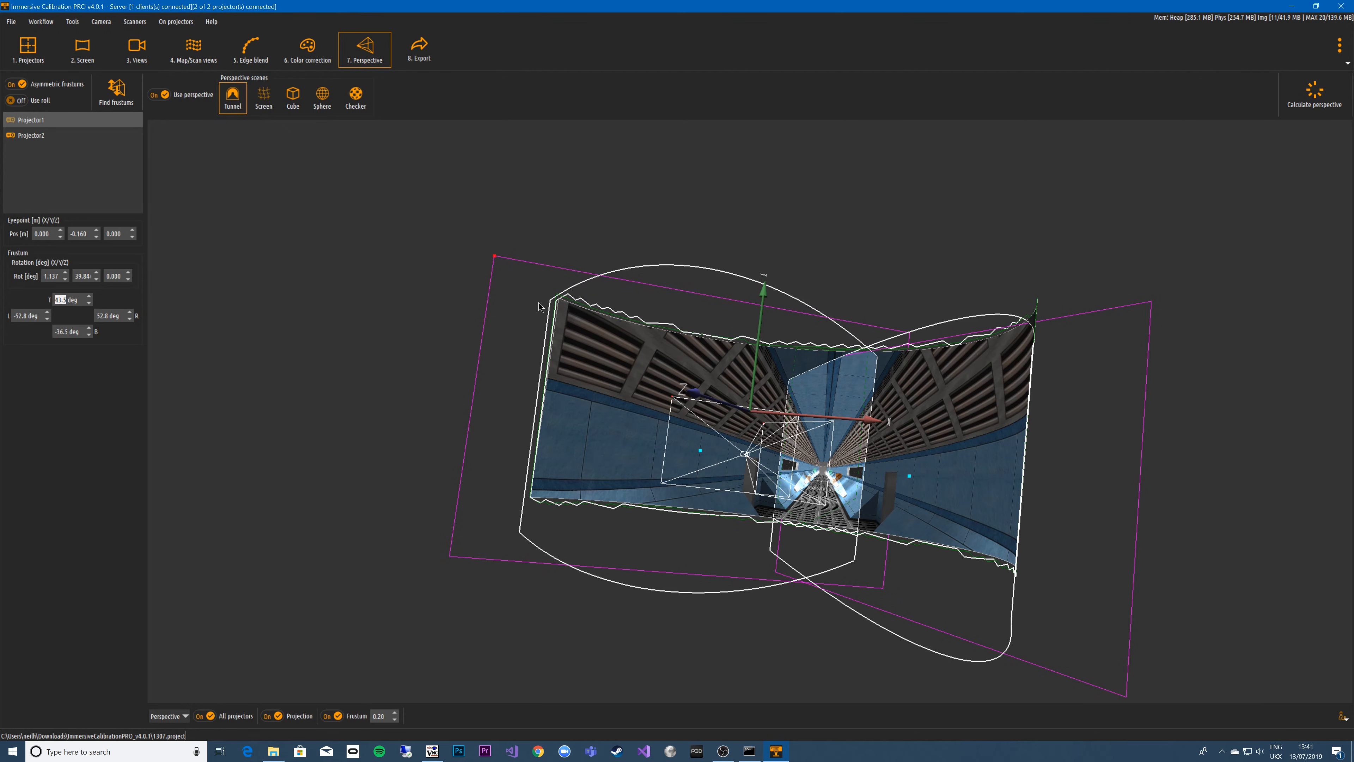
scroll(90, 299, up, 1)
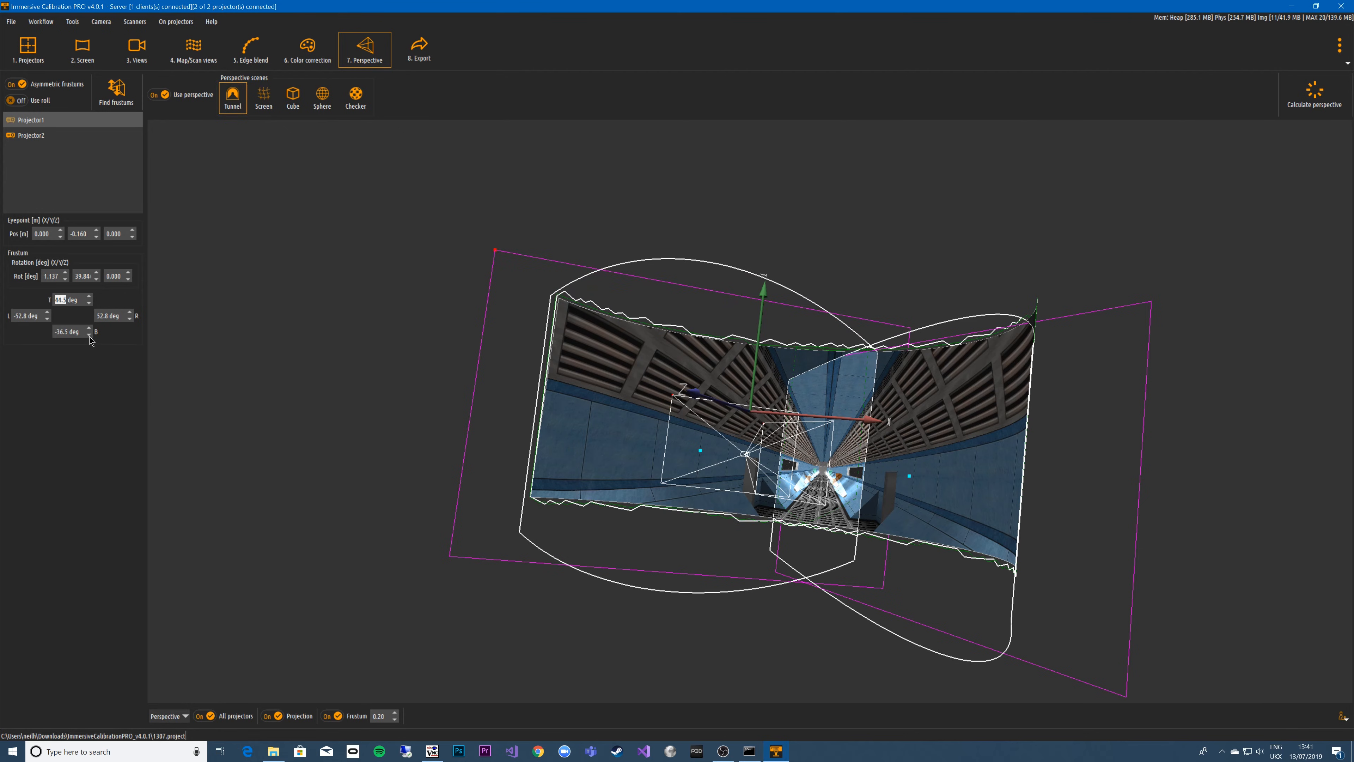
scroll(91, 333, up, 8)
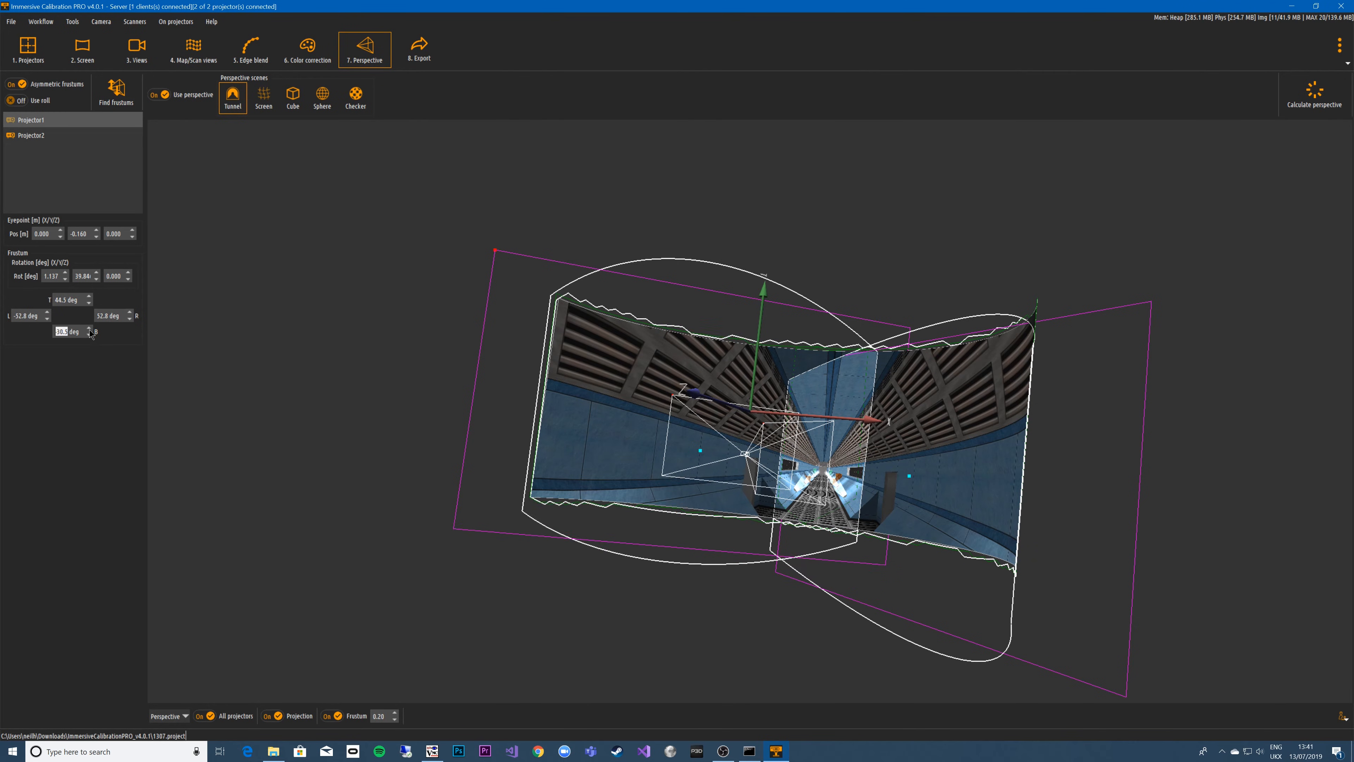
scroll(91, 333, up, 2)
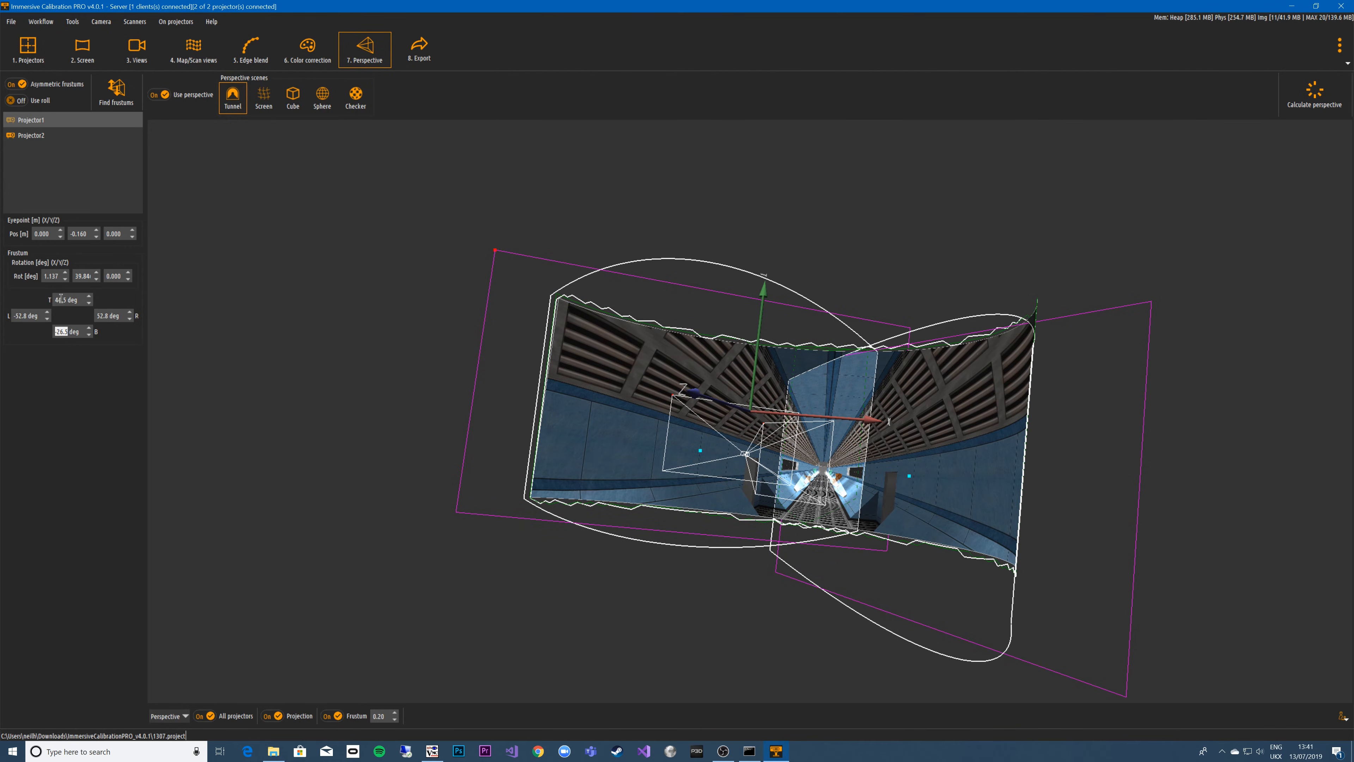
Step: Set Projector2's frustum to 46.5 degrees at the top and -23.5 degrees at the bottom, and calculate the perspective
click(53, 136)
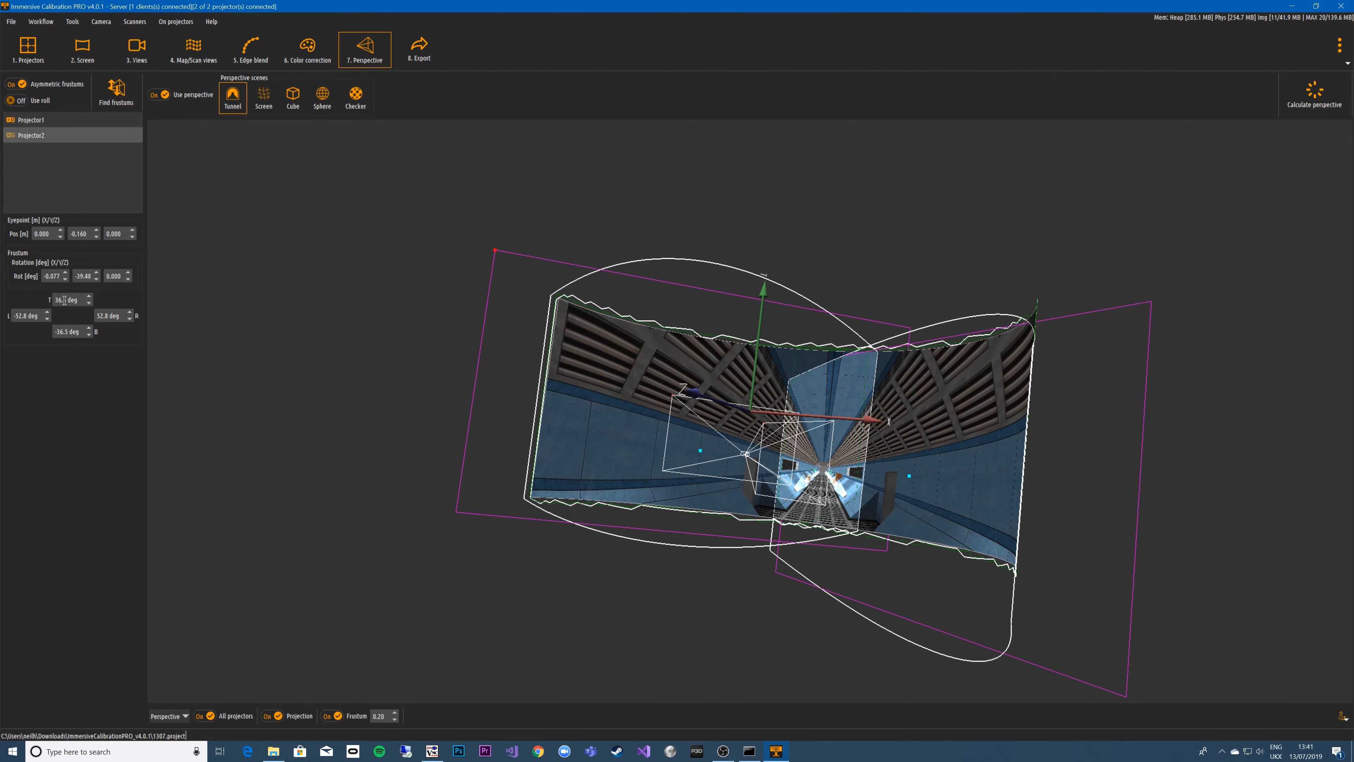
click(91, 301)
scroll(91, 301, up, 12)
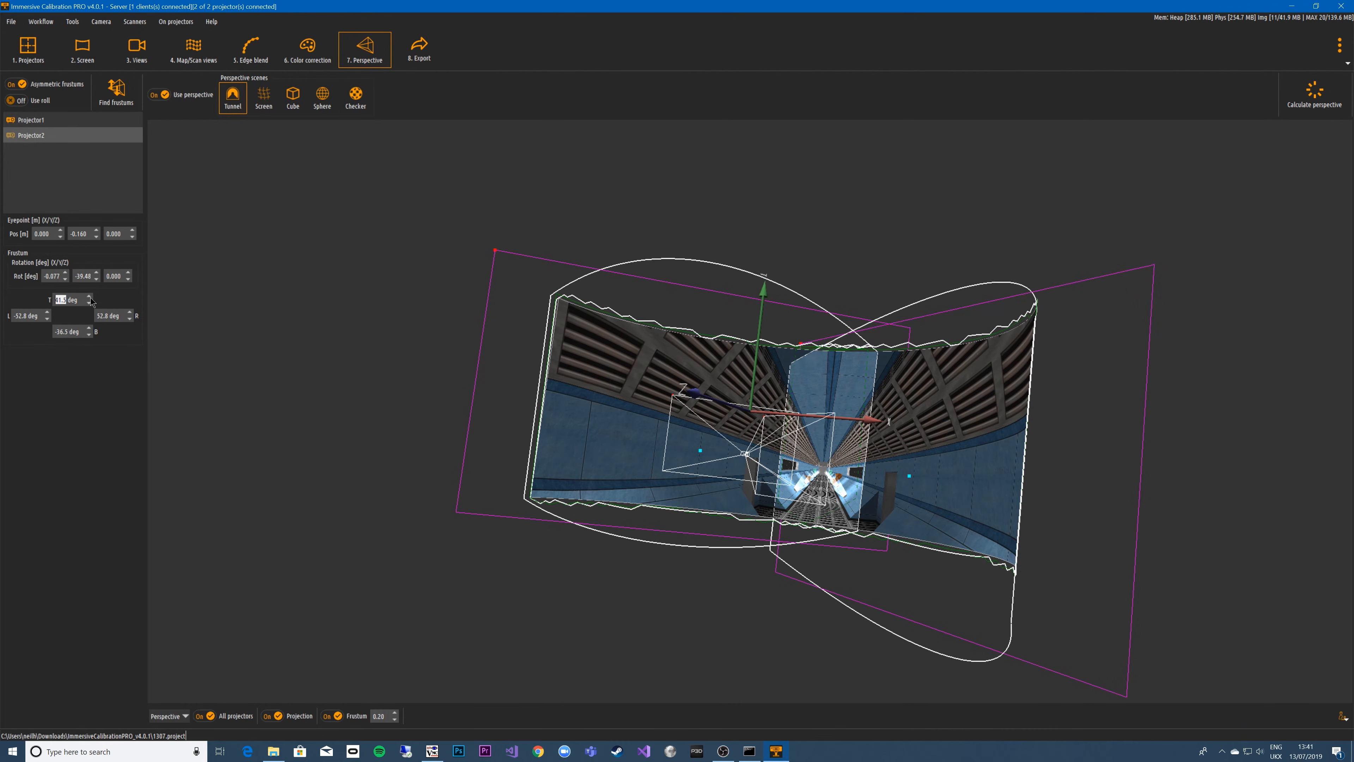
scroll(91, 302, up, 4)
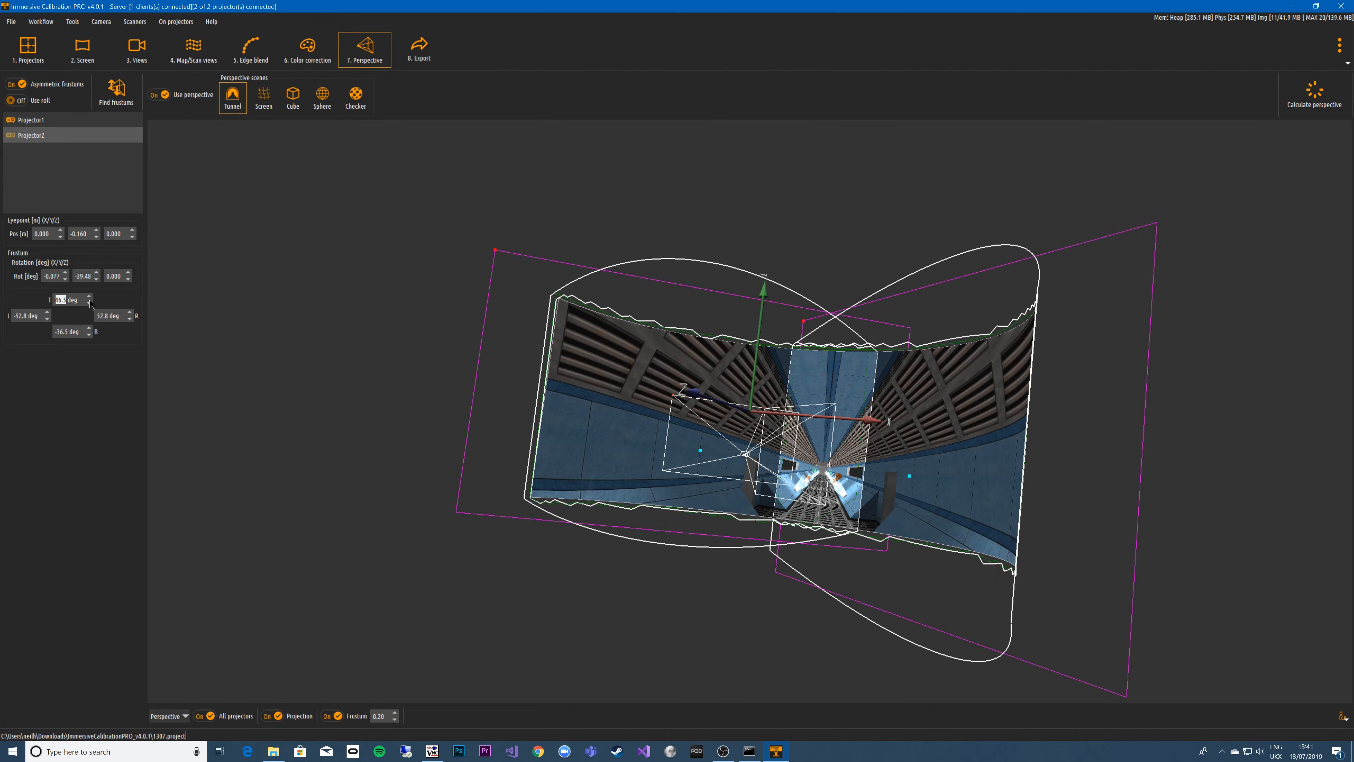
drag(484, 420, 774, 452)
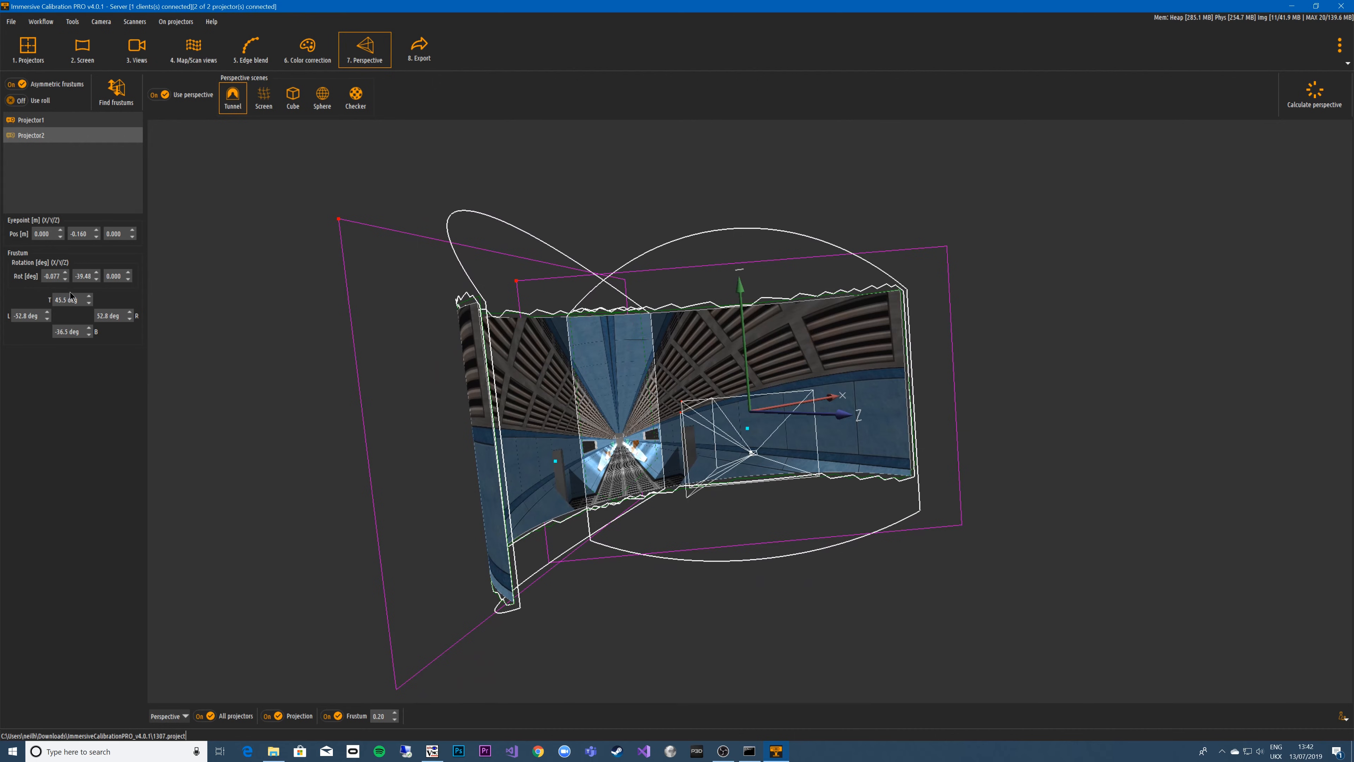
scroll(89, 302, up, 1)
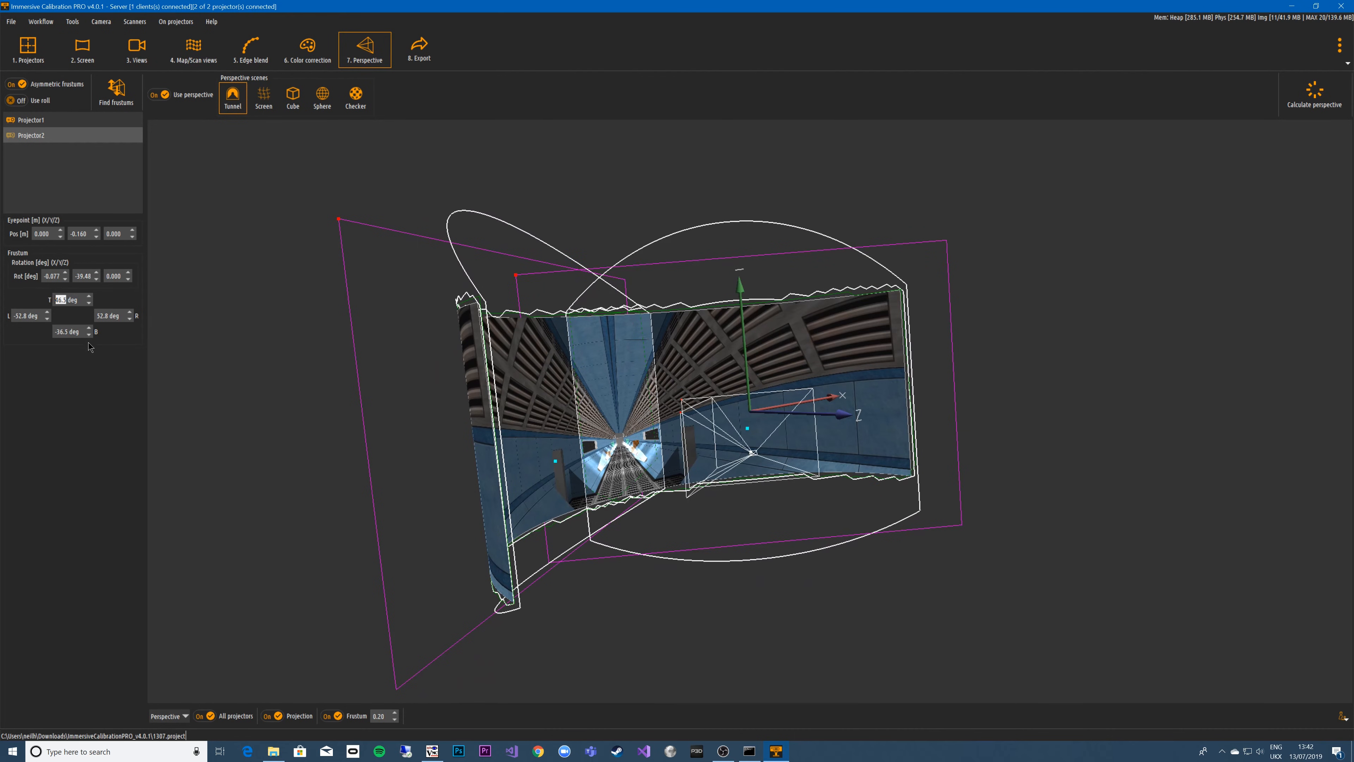
scroll(89, 332, up, 1)
scroll(89, 332, up, 10)
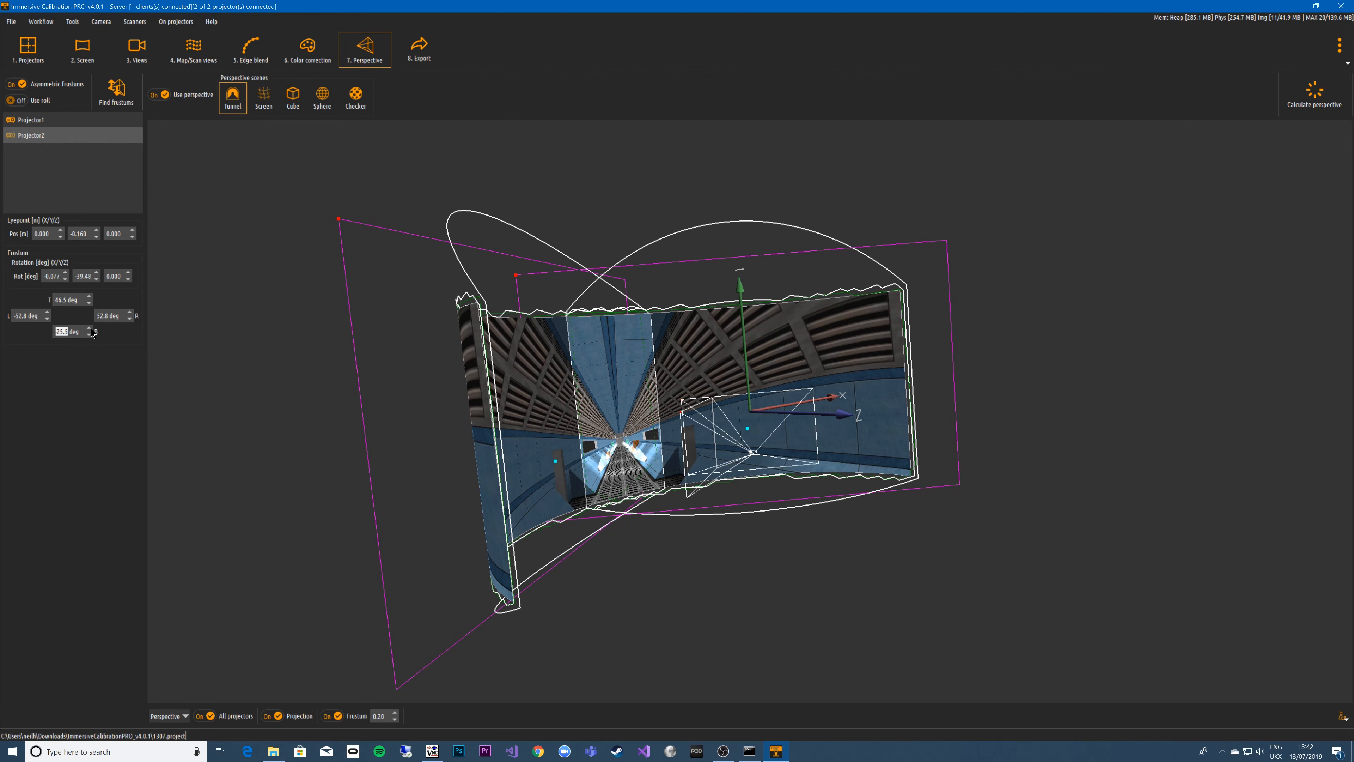
scroll(89, 332, up, 1)
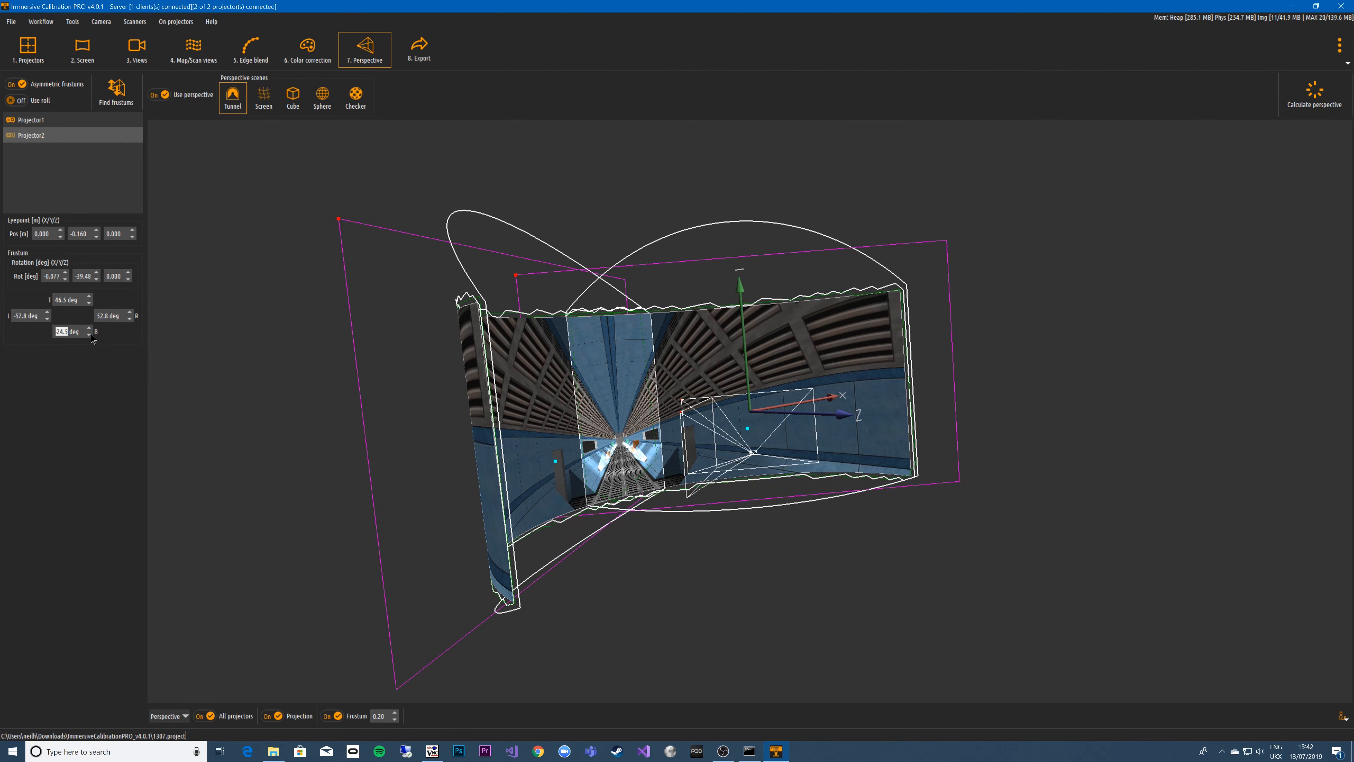
scroll(94, 338, down, 1)
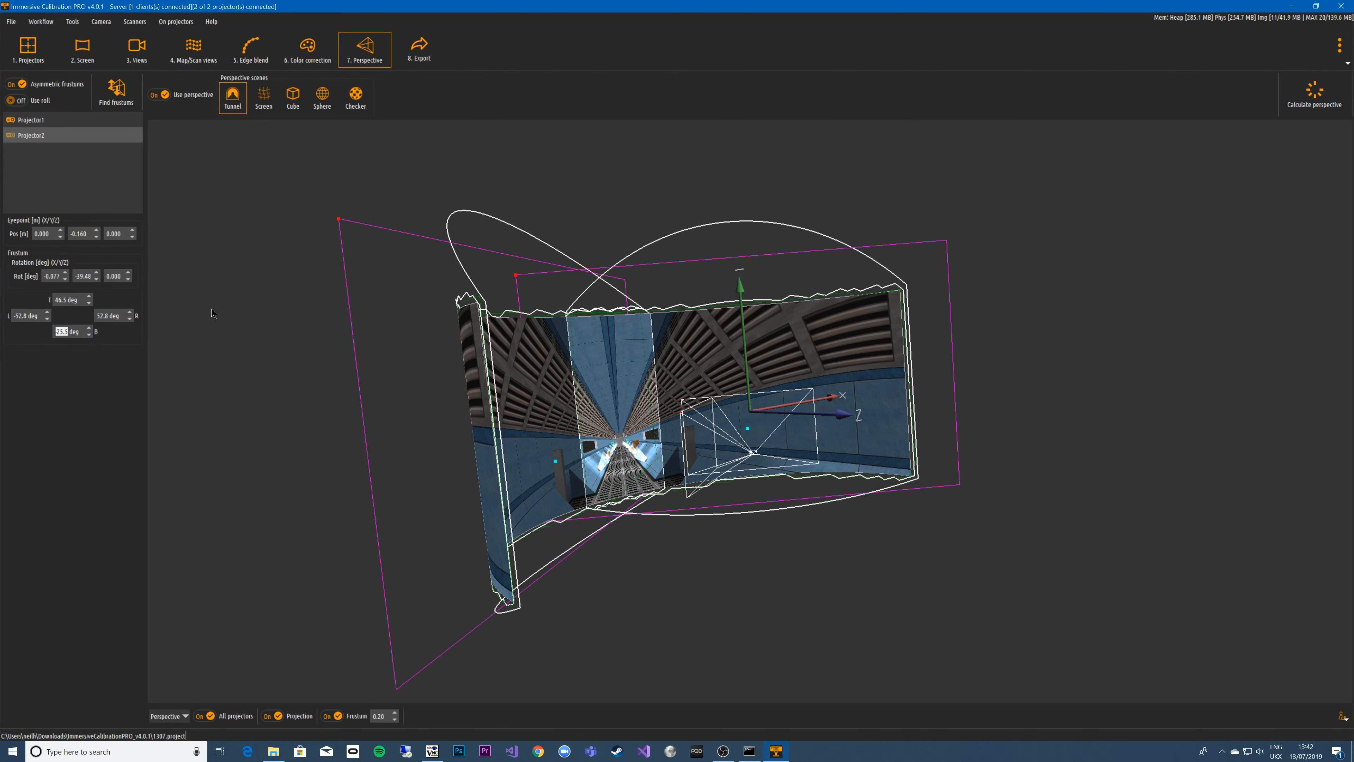
click(1315, 95)
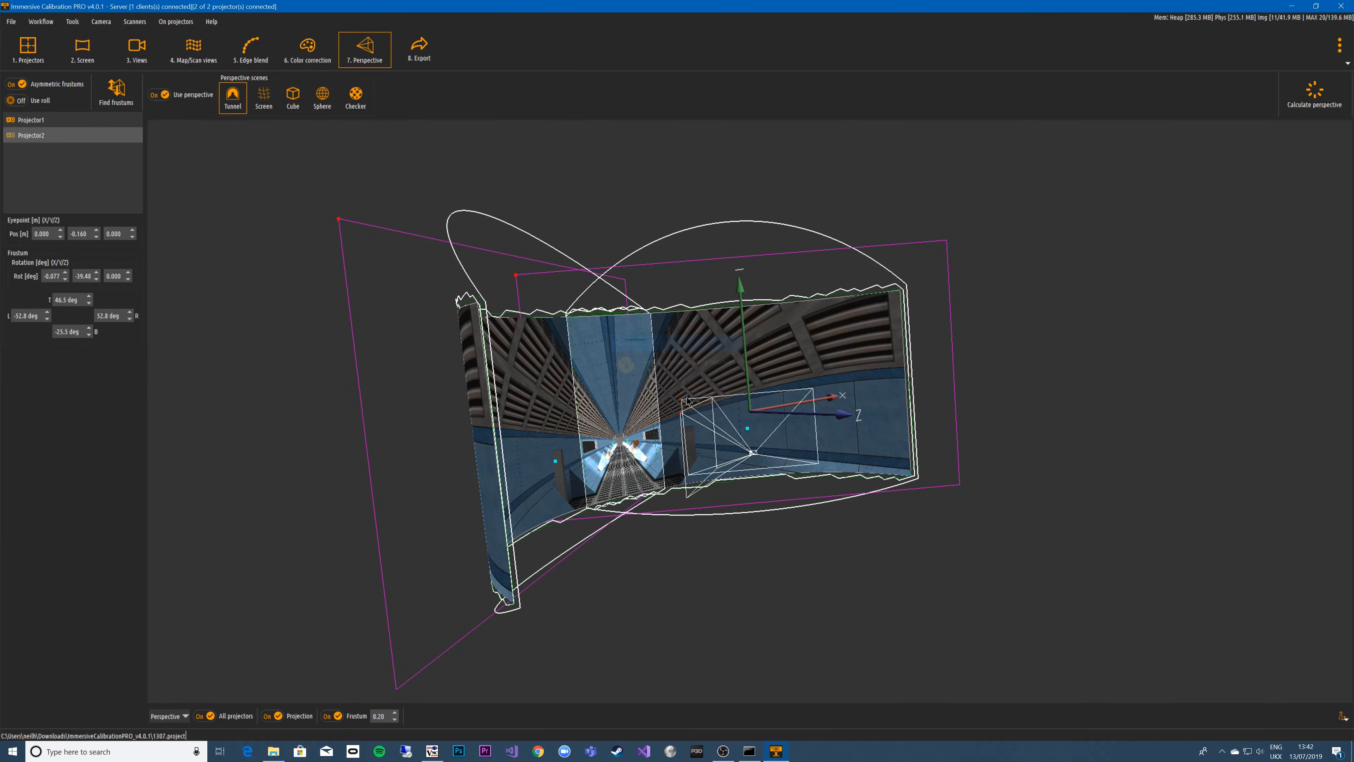
Step: Lower the eyepoint's Y position to -0.200 m
click(706, 395)
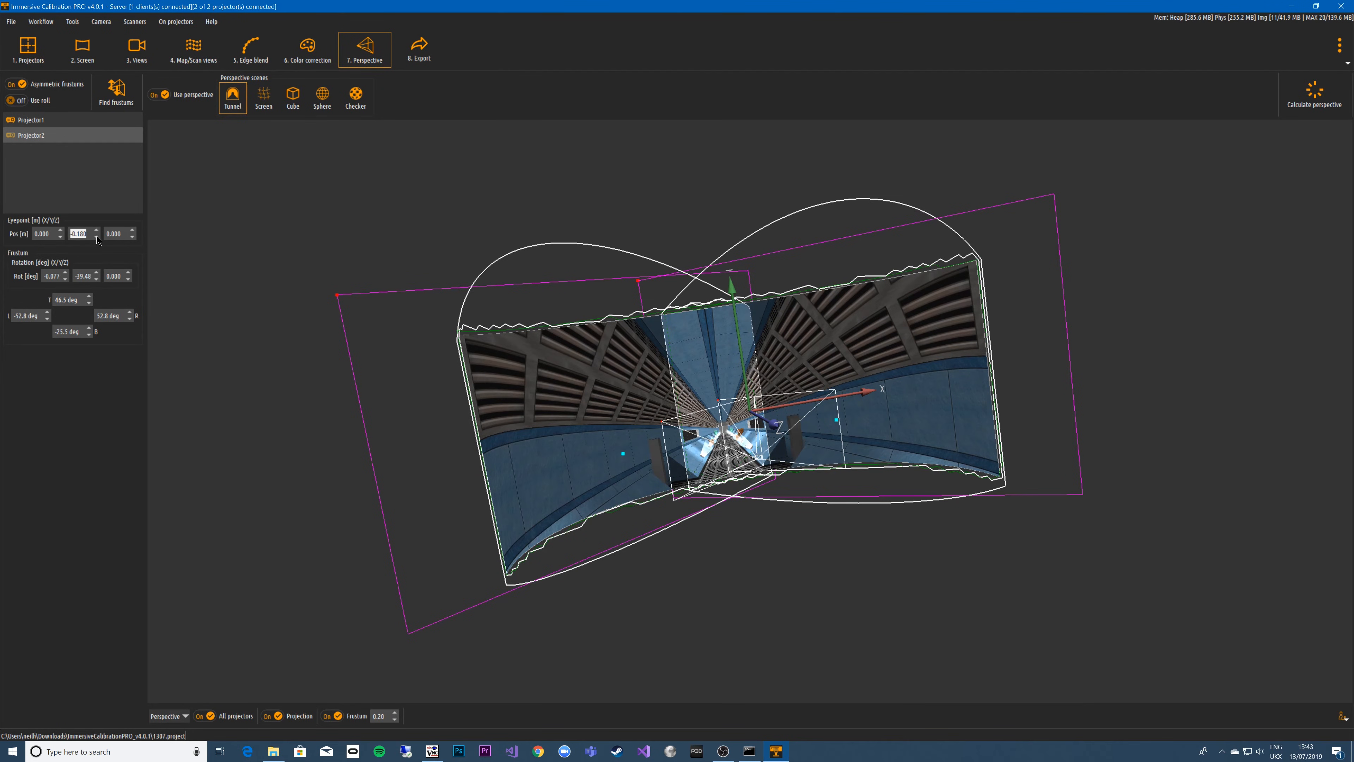
click(97, 237)
click(96, 237)
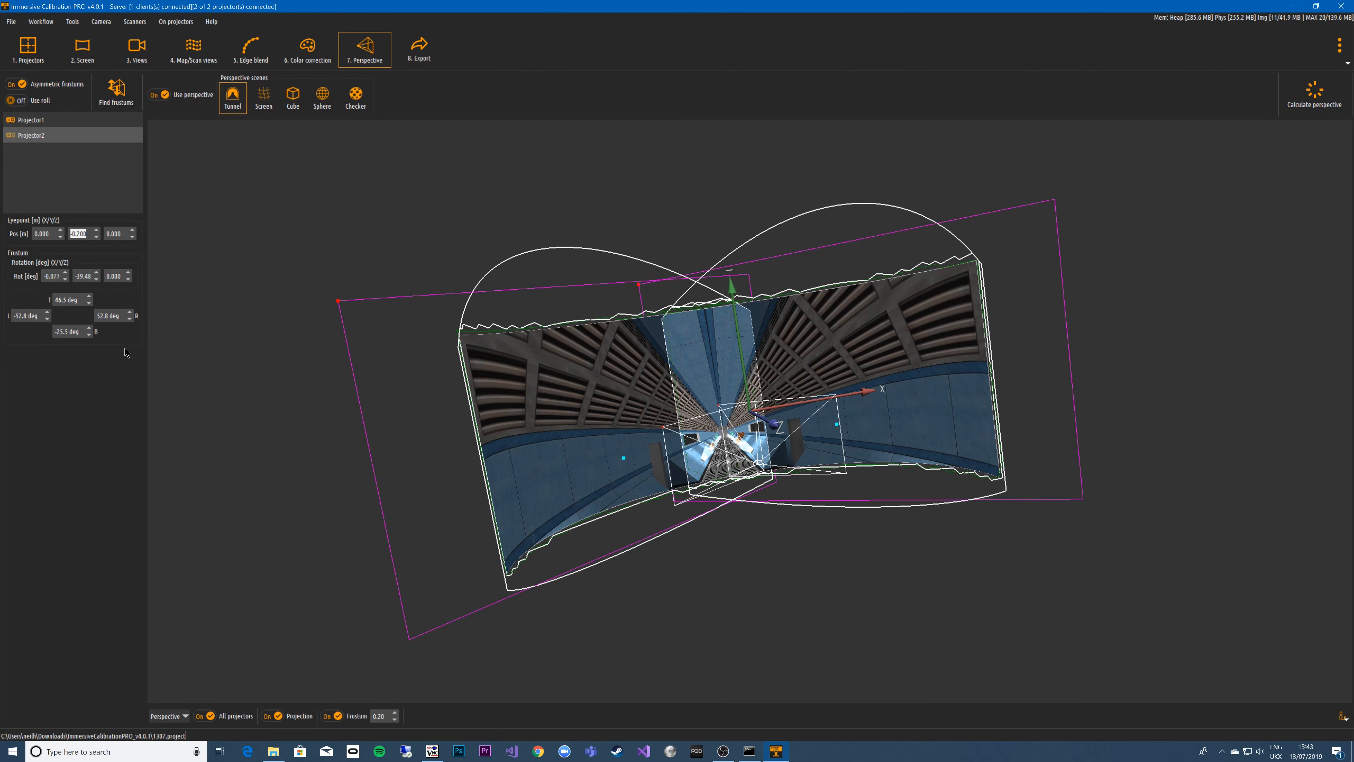
Step: Set Projector2's frustum top angle to 47.5 degrees and tighten its bottom angle to fit the screen's lower edge
click(89, 304)
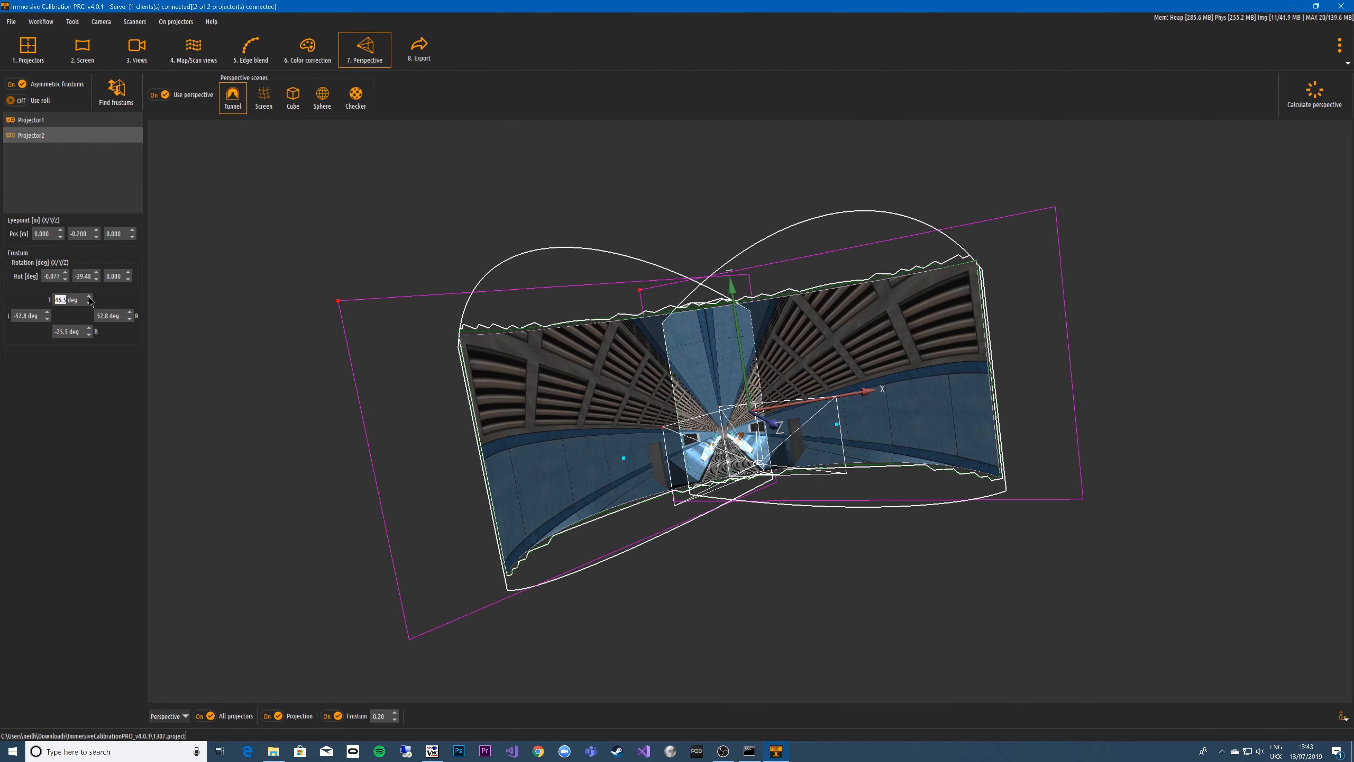
scroll(88, 305, up, 2)
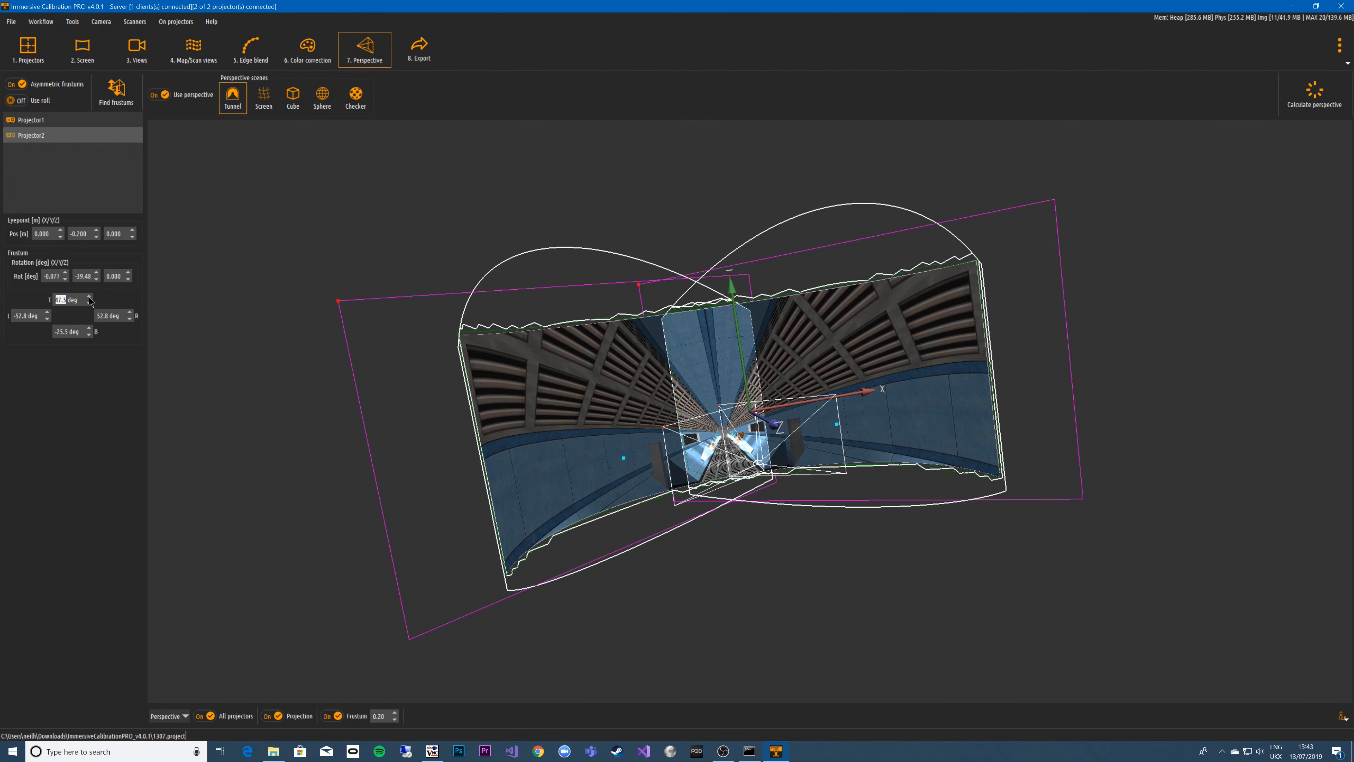
click(89, 334)
click(91, 326)
scroll(92, 330, up, 3)
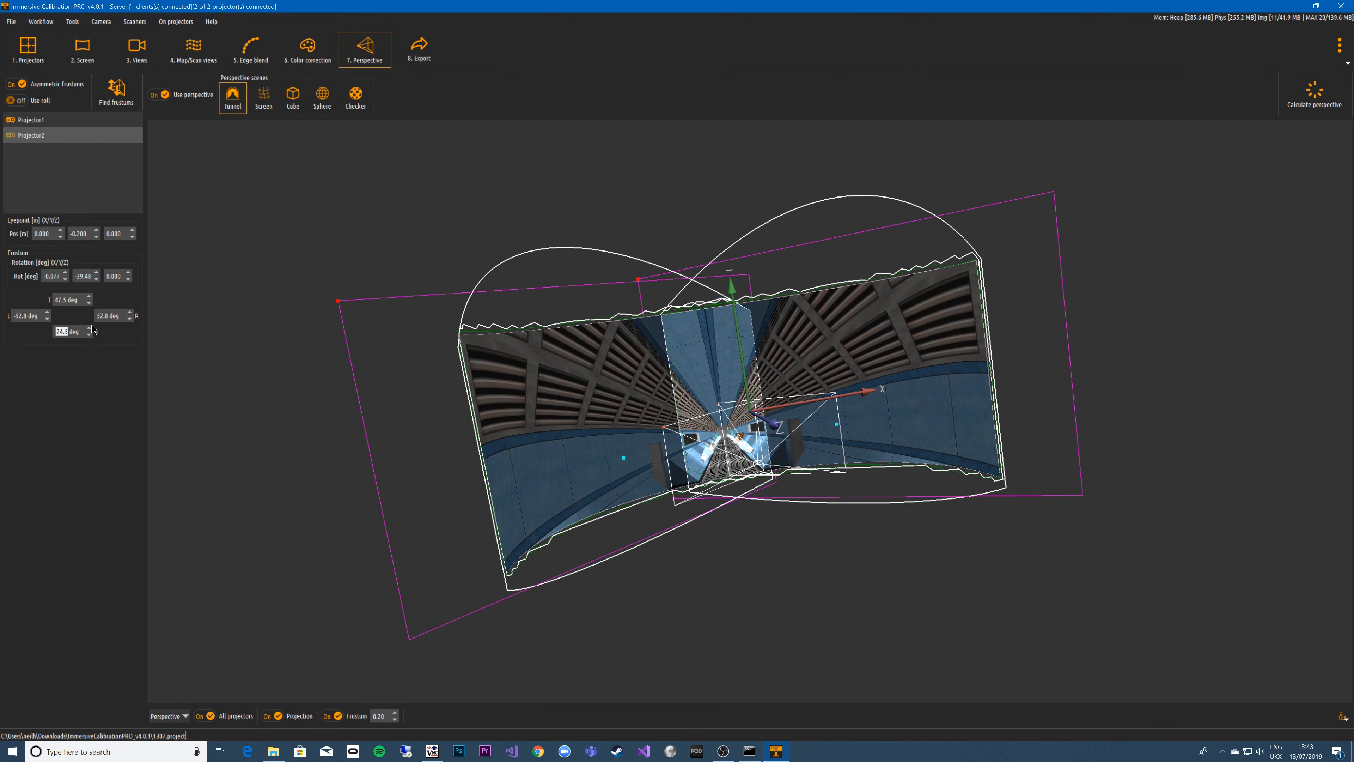
Step: Set Projector1's frustum top angle to 46.5 degrees
click(33, 120)
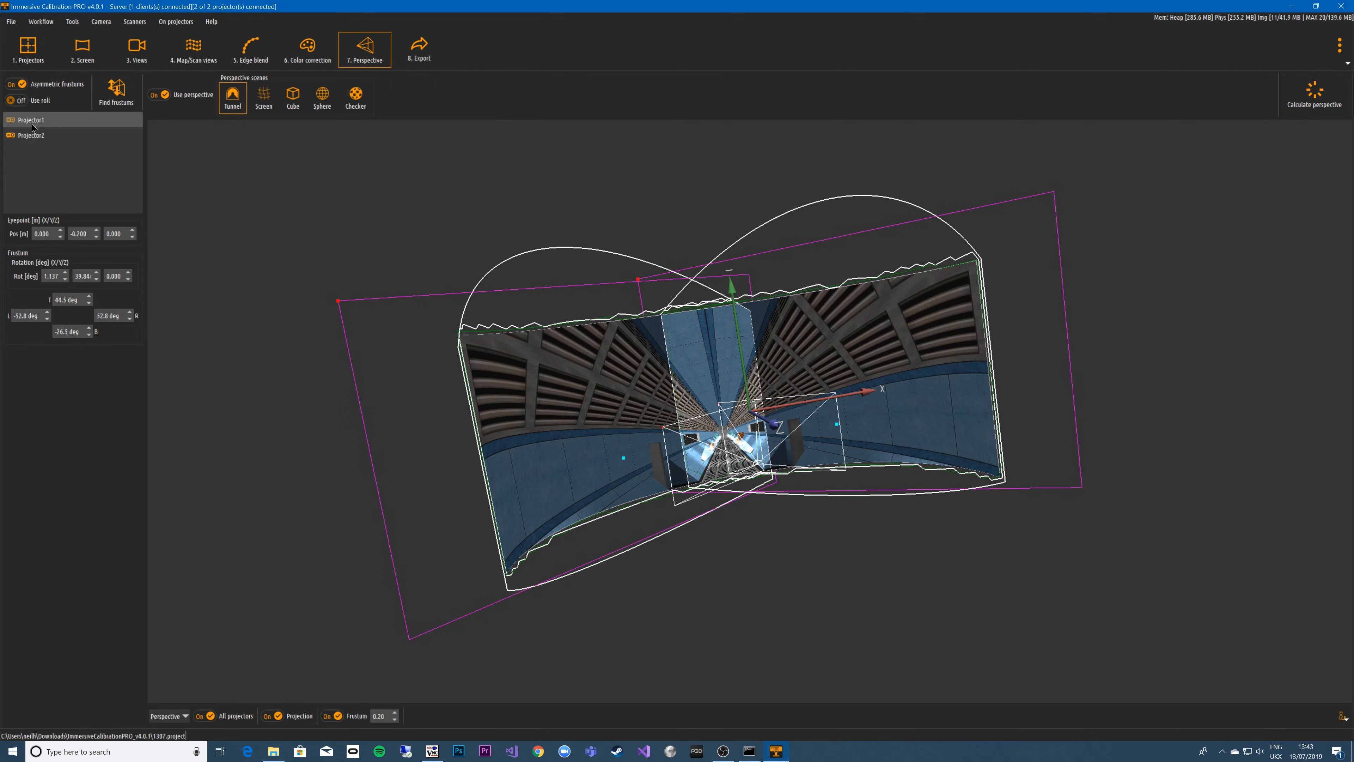
click(88, 298)
click(89, 298)
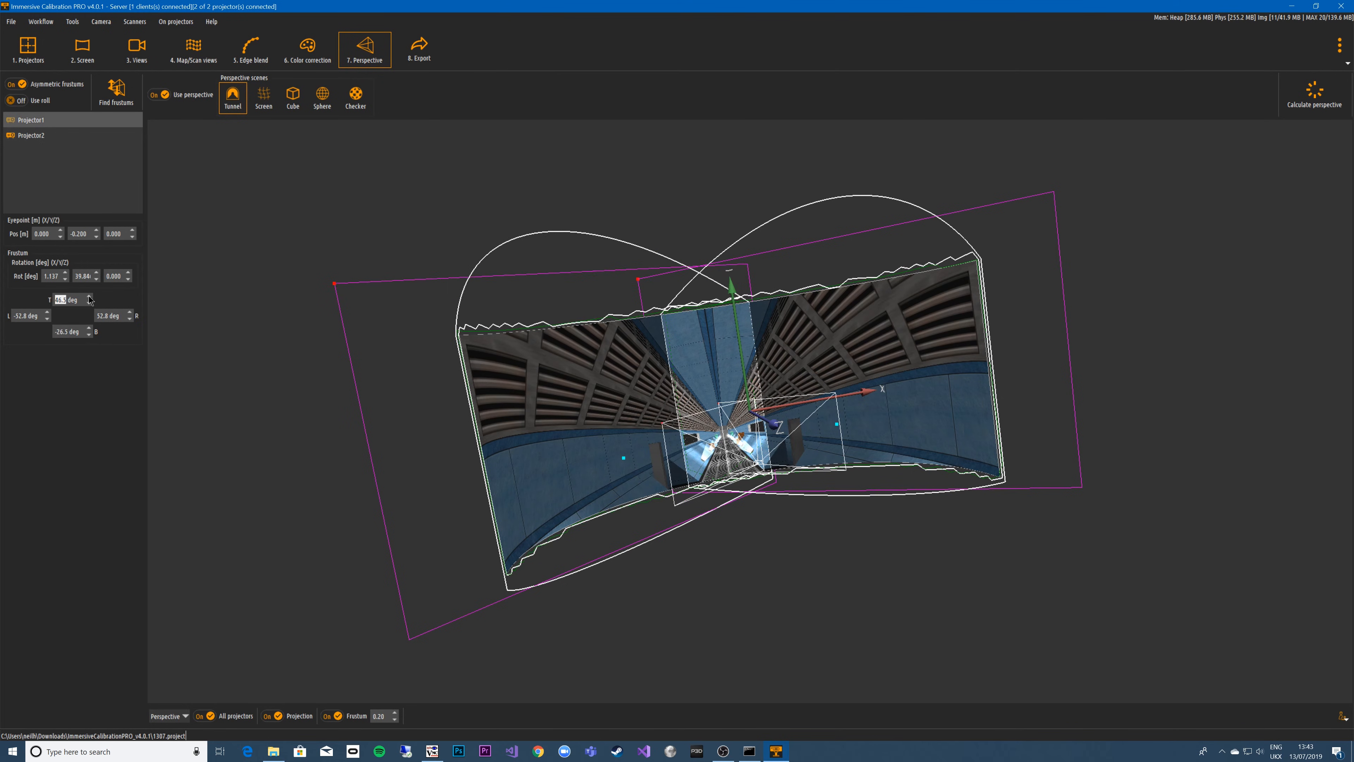
Step: Set Projector1's frustum bottom angle to -23.5 degrees and calculate the perspective
click(89, 329)
click(88, 329)
click(88, 329)
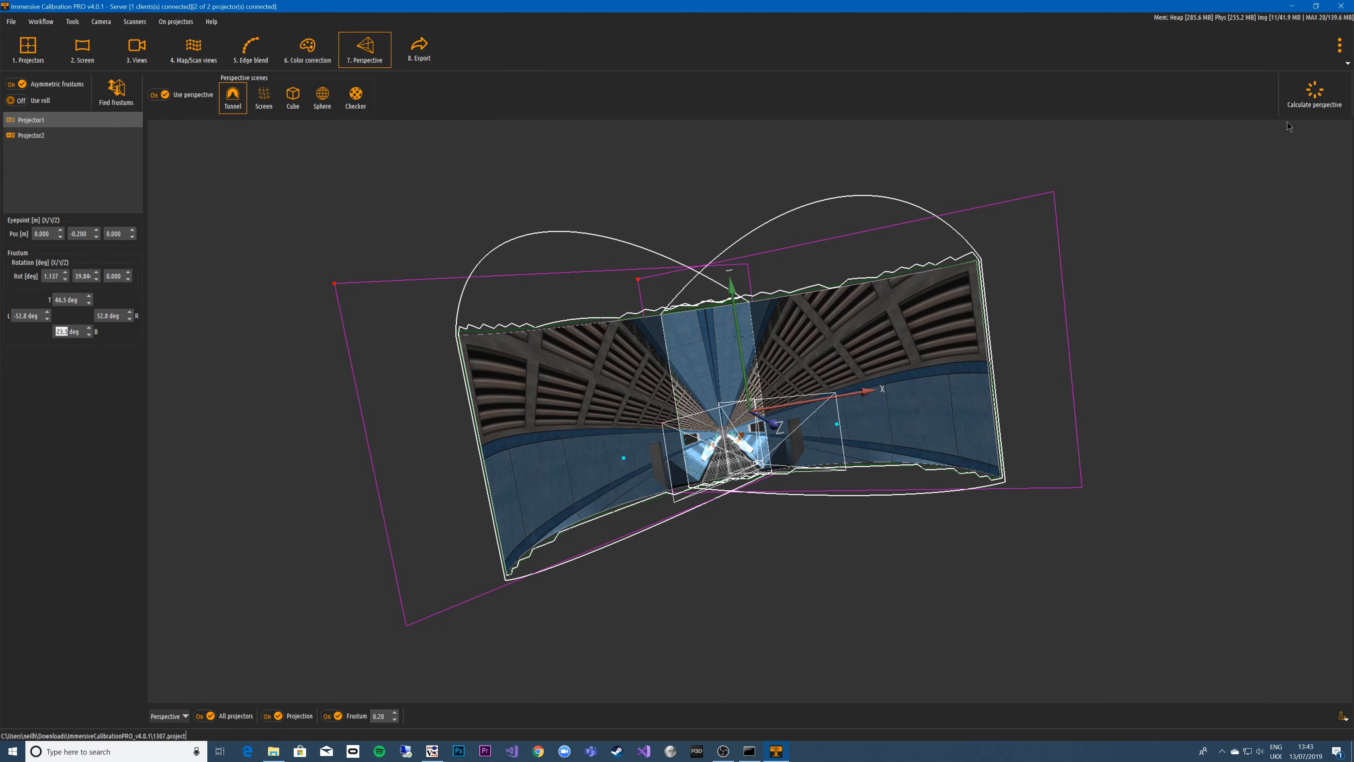
click(1316, 95)
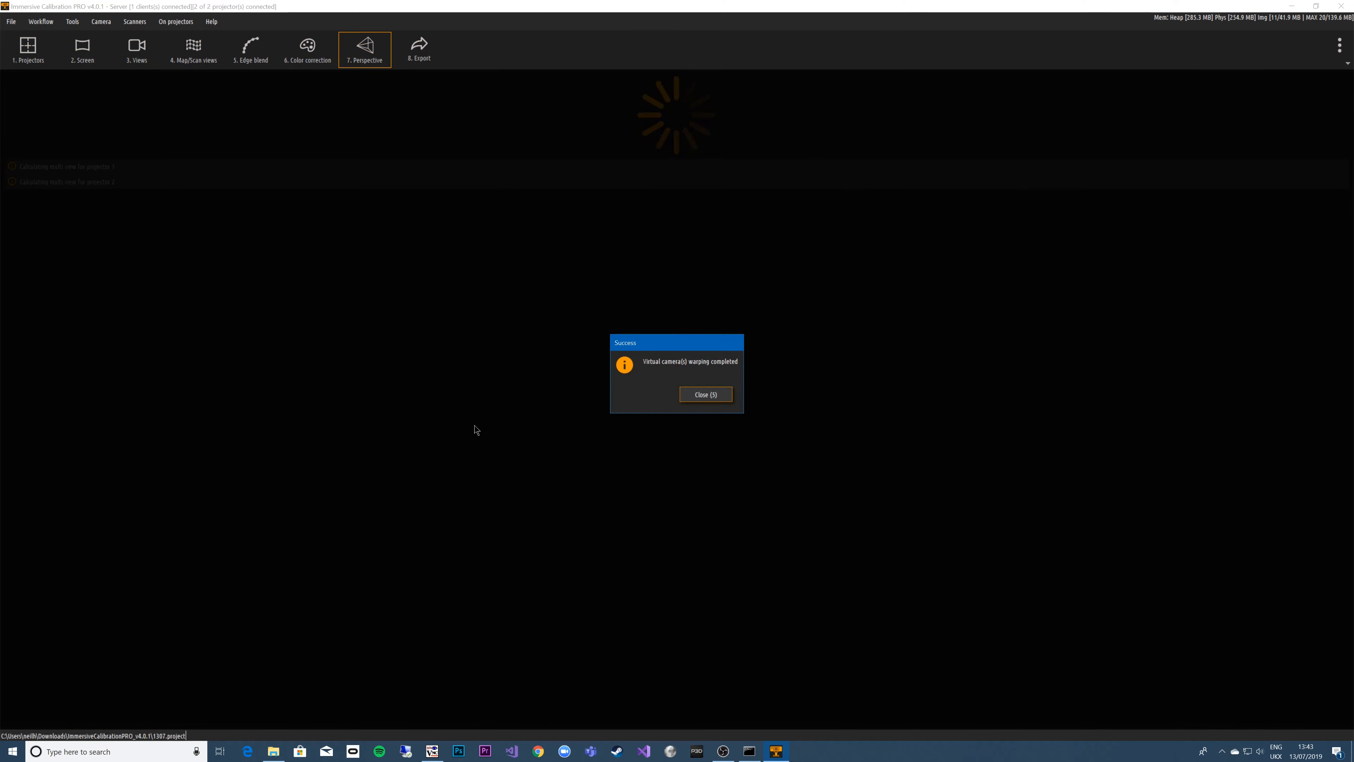
click(698, 397)
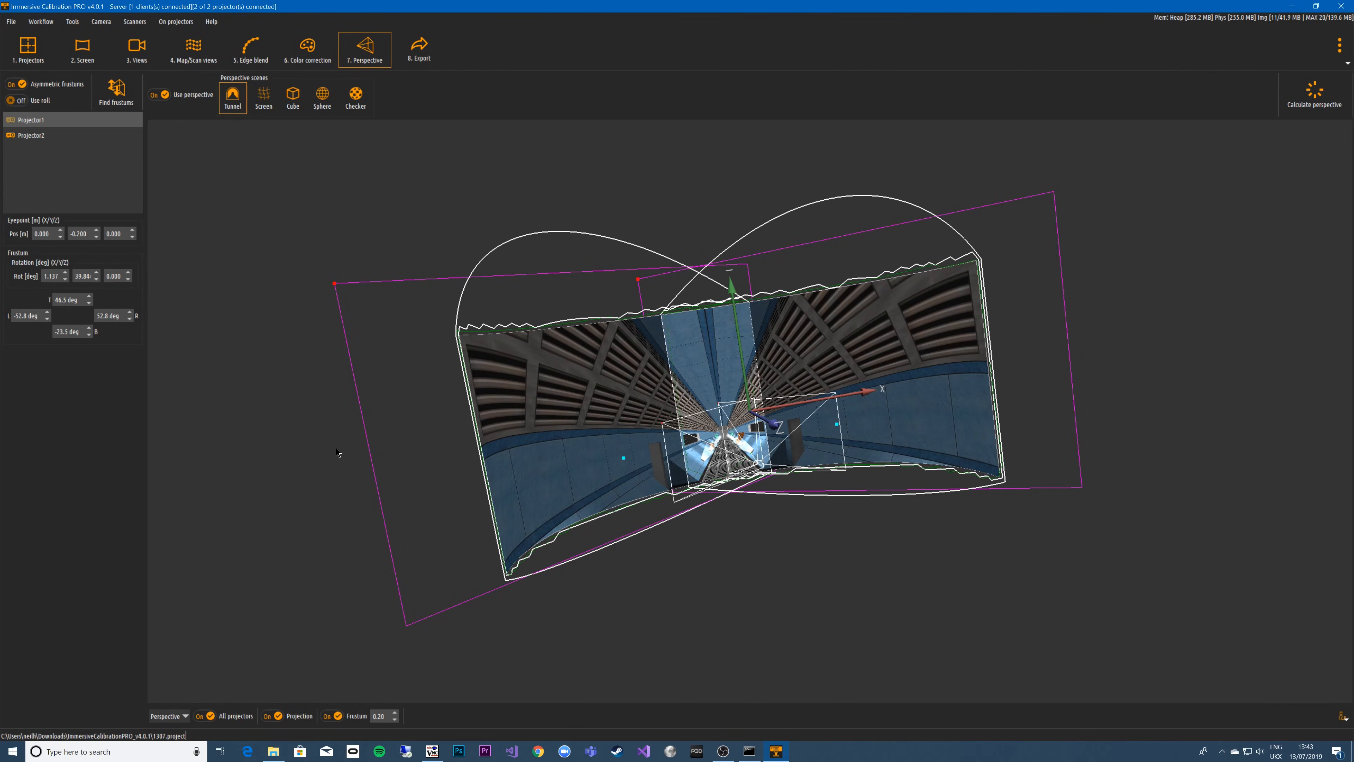
Step: Preview the calculated perspective with the Checker scene
drag(252, 174, 320, 201)
click(355, 96)
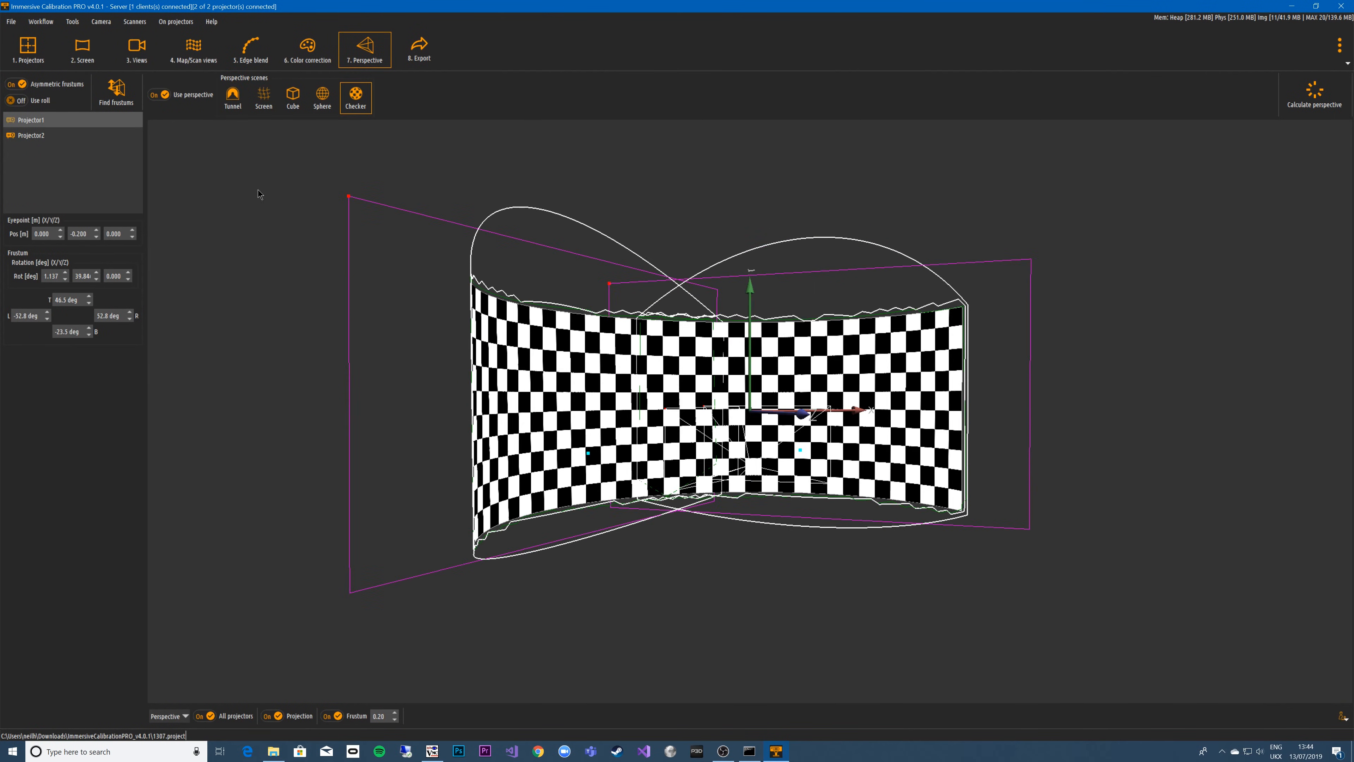
Step: Enable the P3D/FSX export with the Prepar3Dv3.3+ (ViewGroups.xml) option and export the calibration data
click(418, 49)
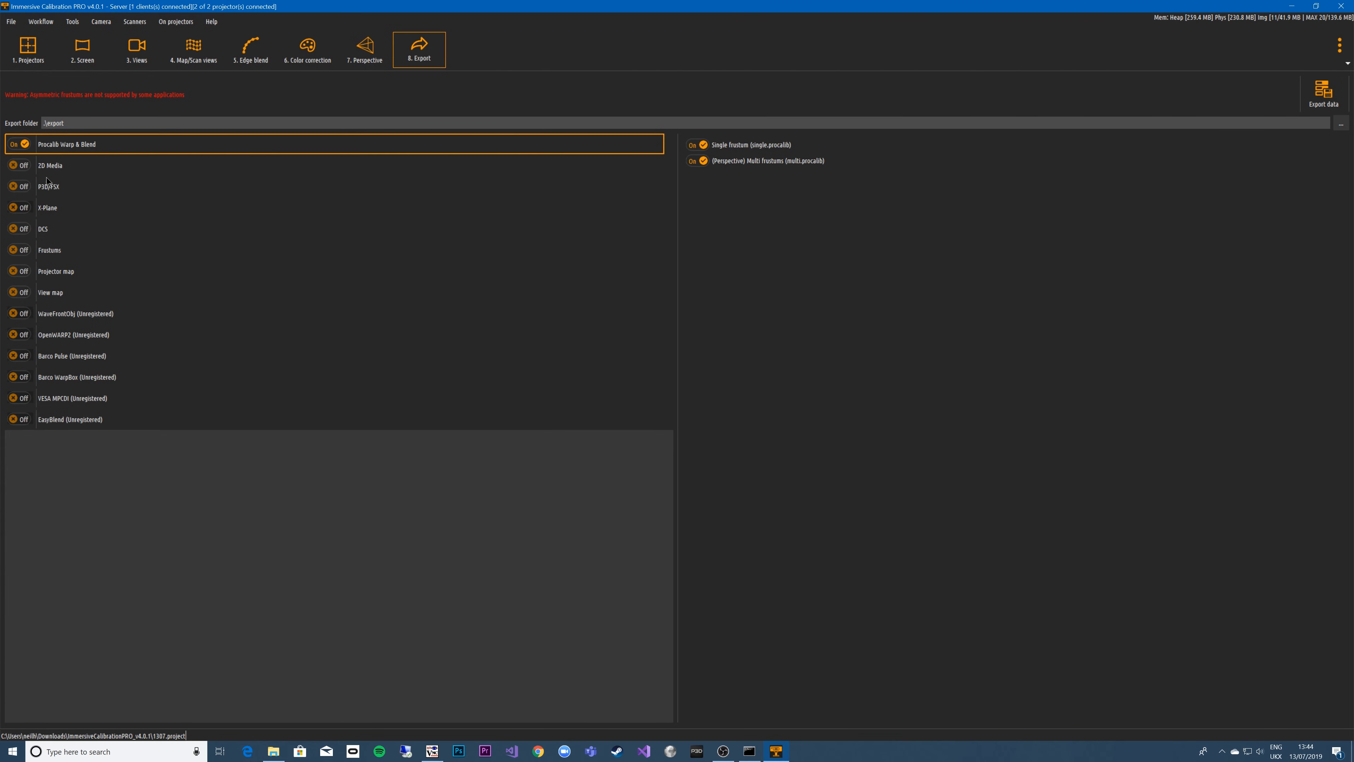
click(19, 188)
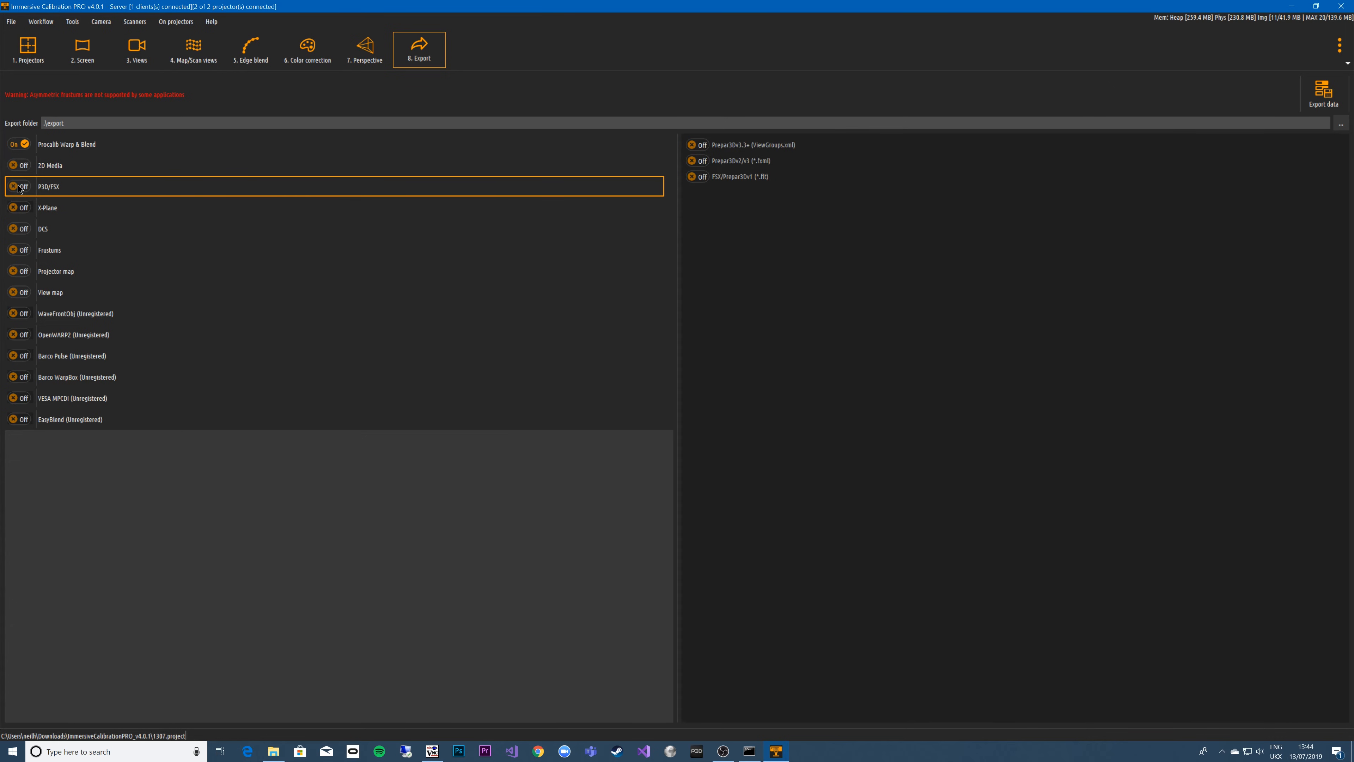
click(19, 188)
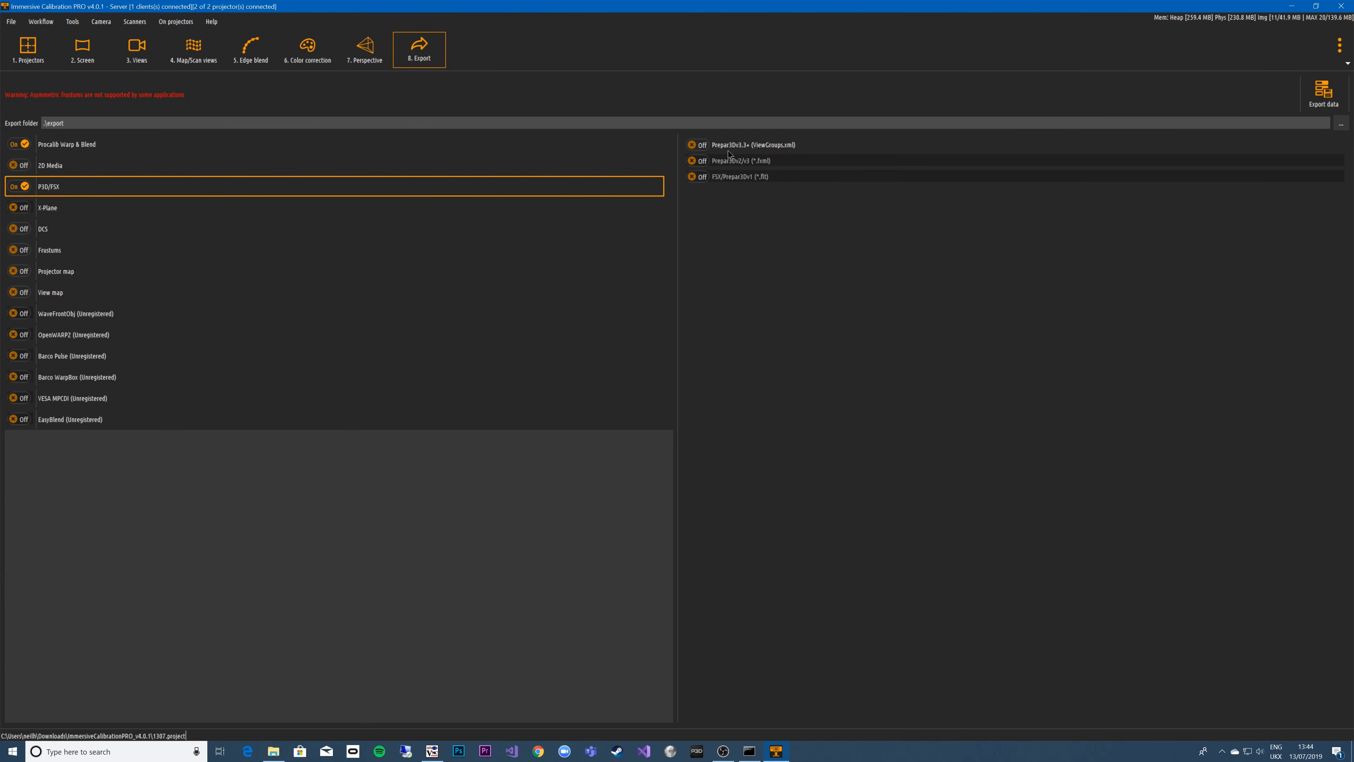
click(703, 146)
click(1327, 99)
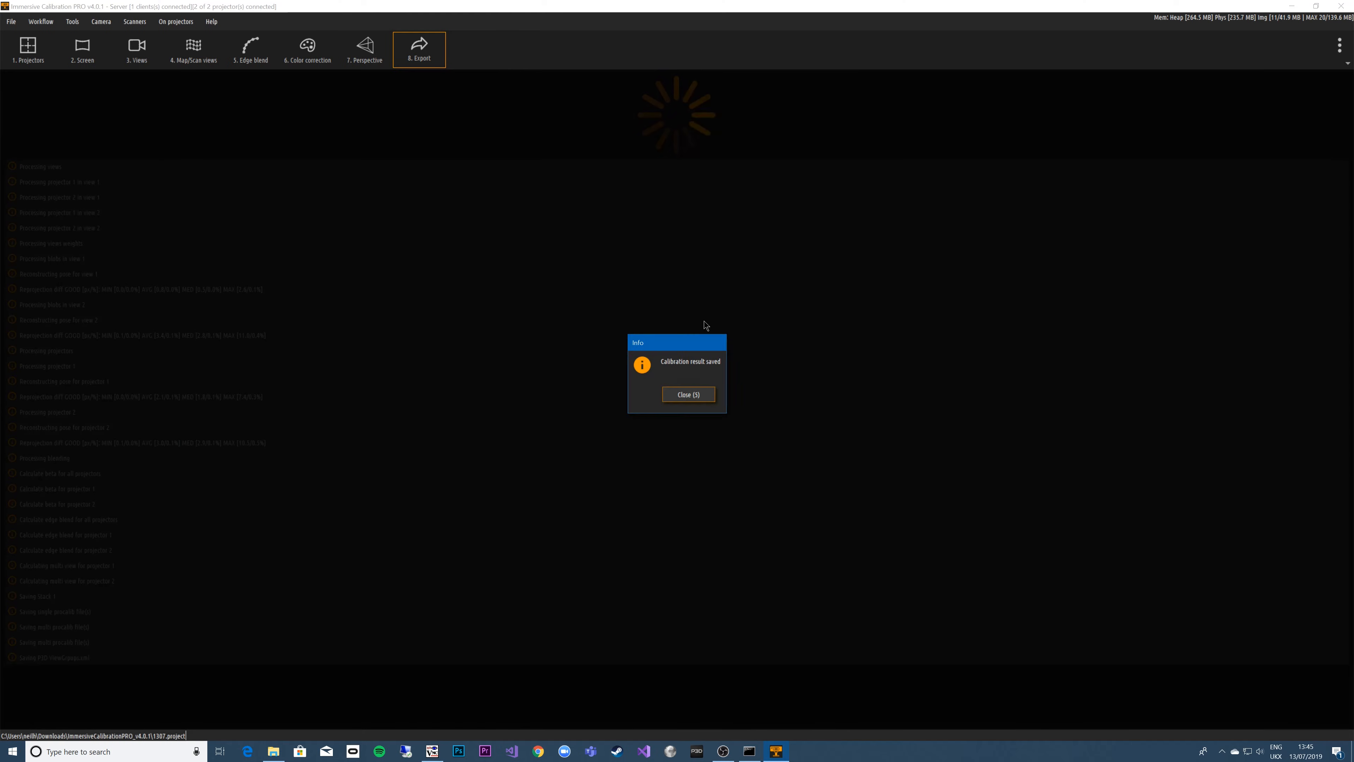
click(681, 395)
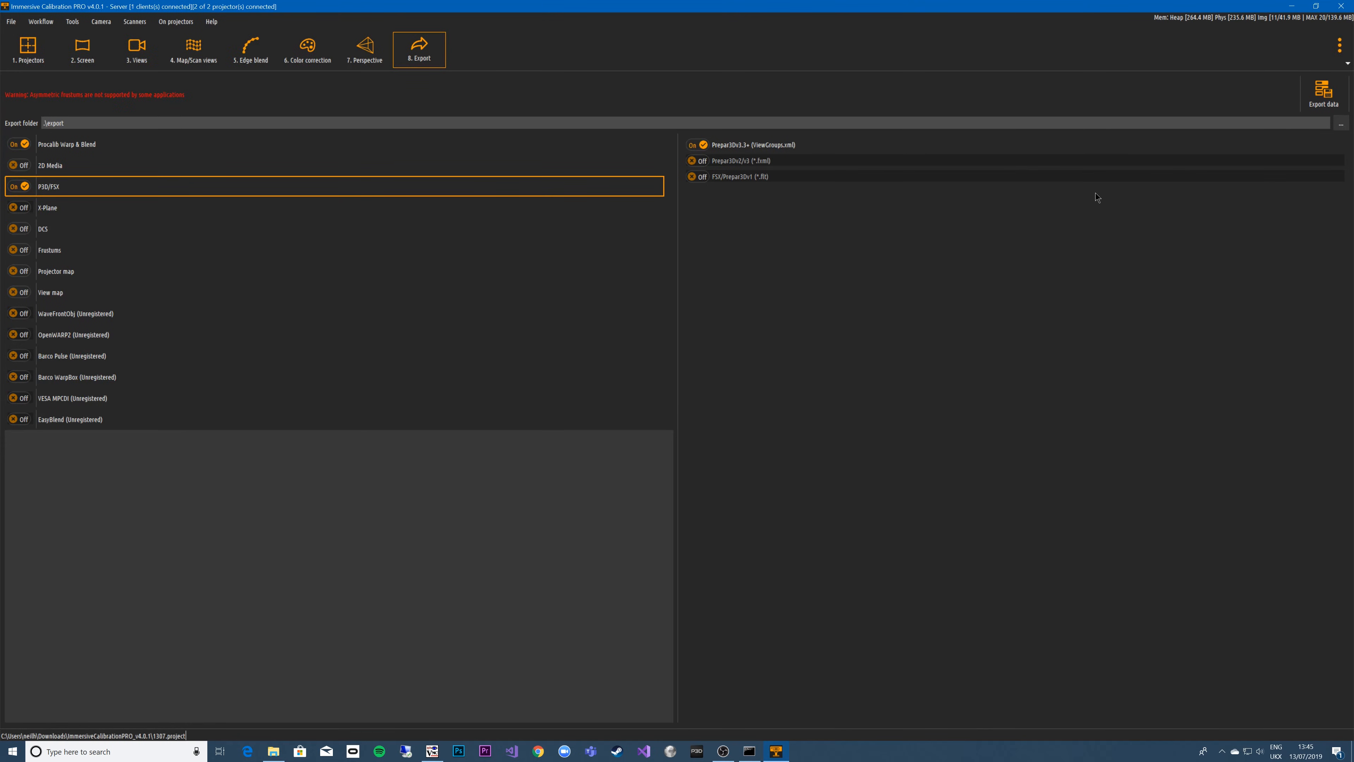
Step: Close Immersive Calibration PRO and the Command Prompt running guardnet
click(1347, 8)
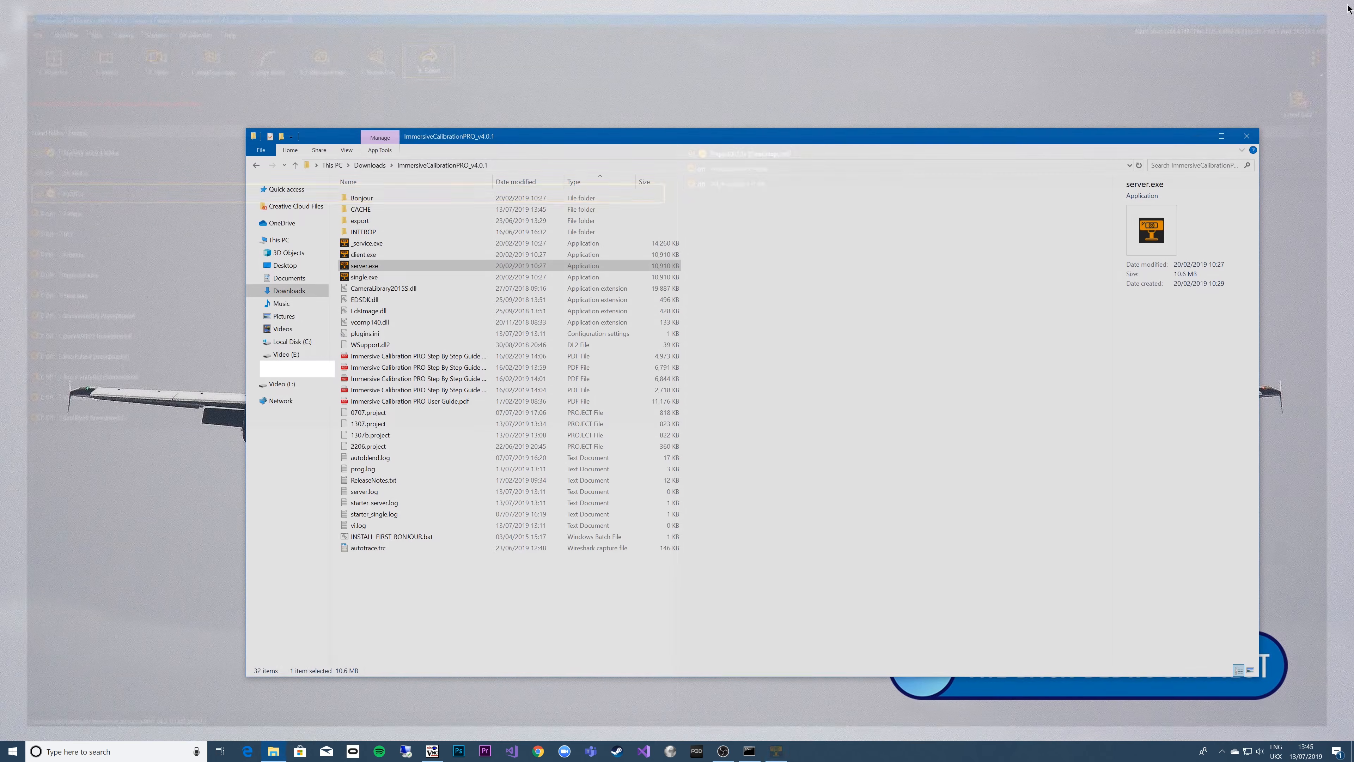
click(757, 751)
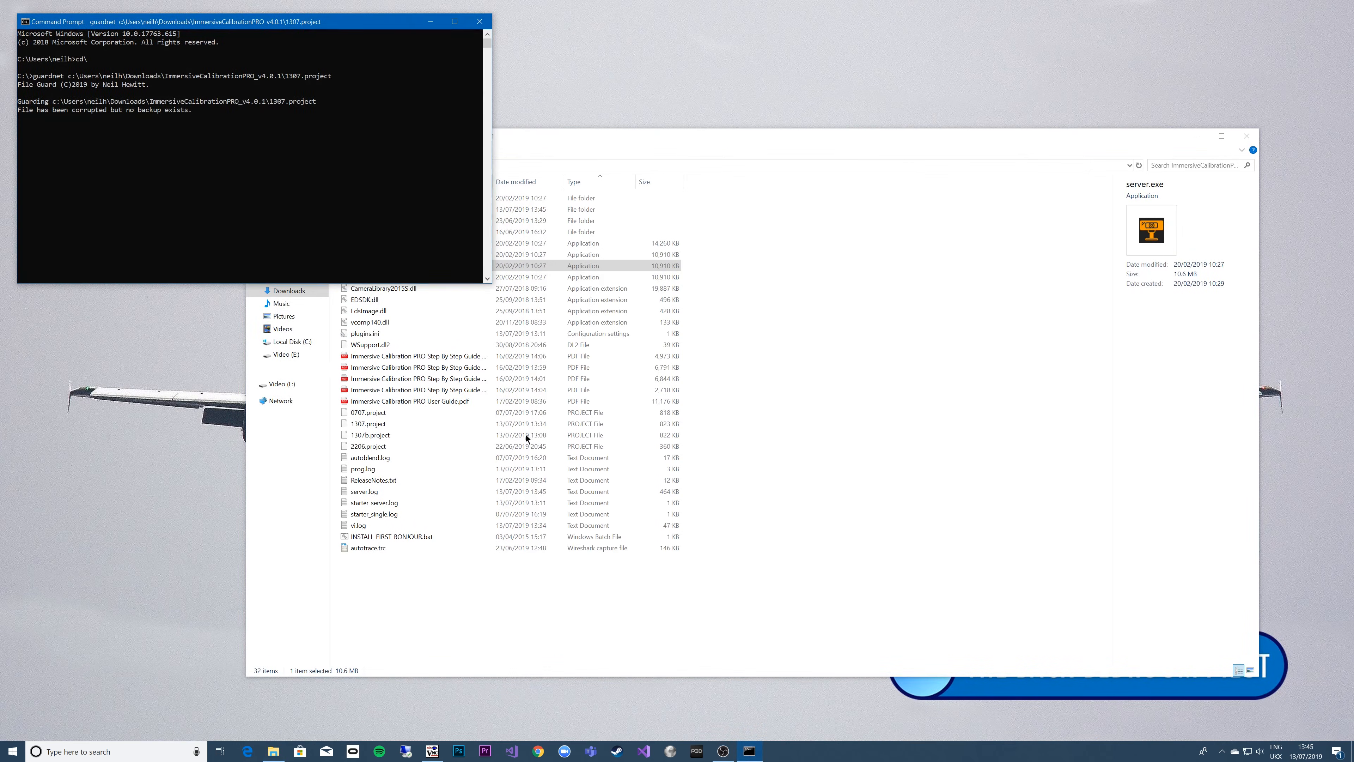
click(479, 22)
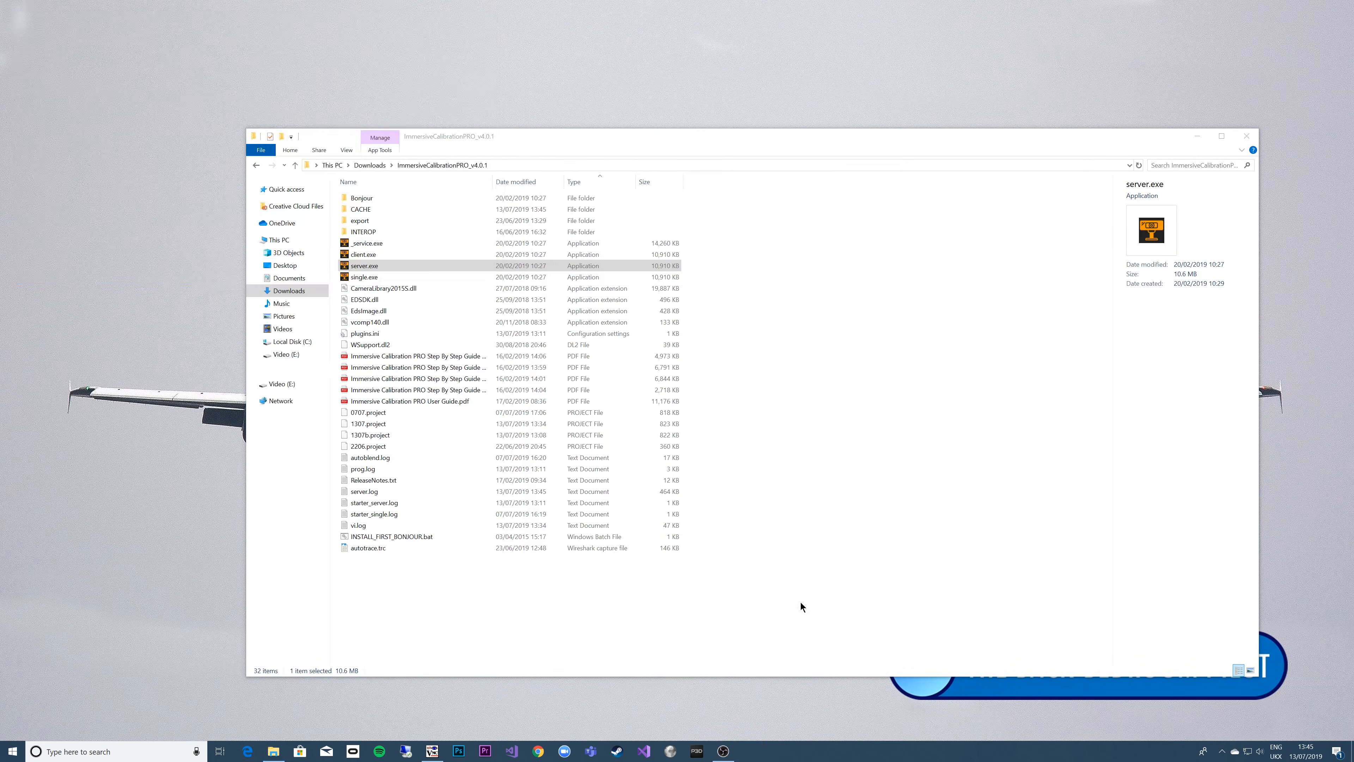
Step: Examine the exported files in the procalib and p3d subfolders of the export folder
double_click(361, 220)
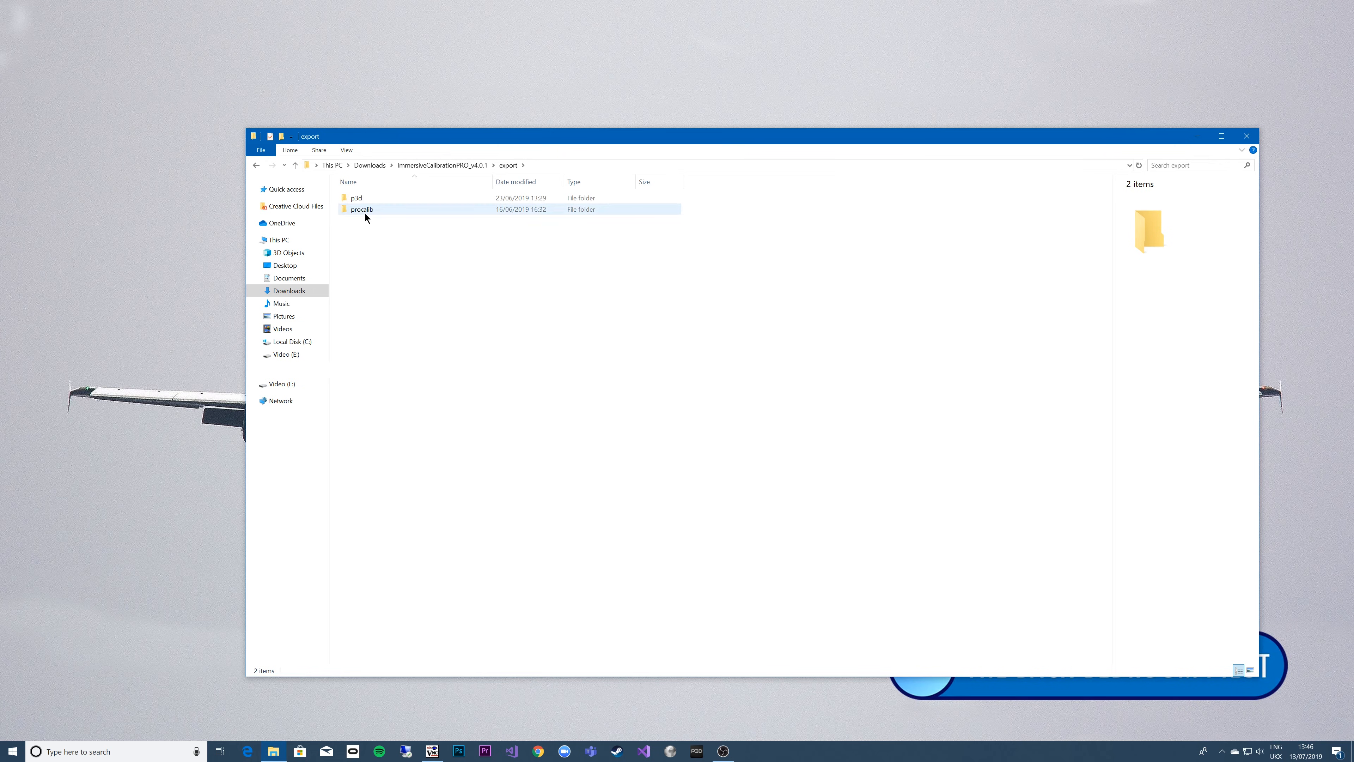
double_click(365, 208)
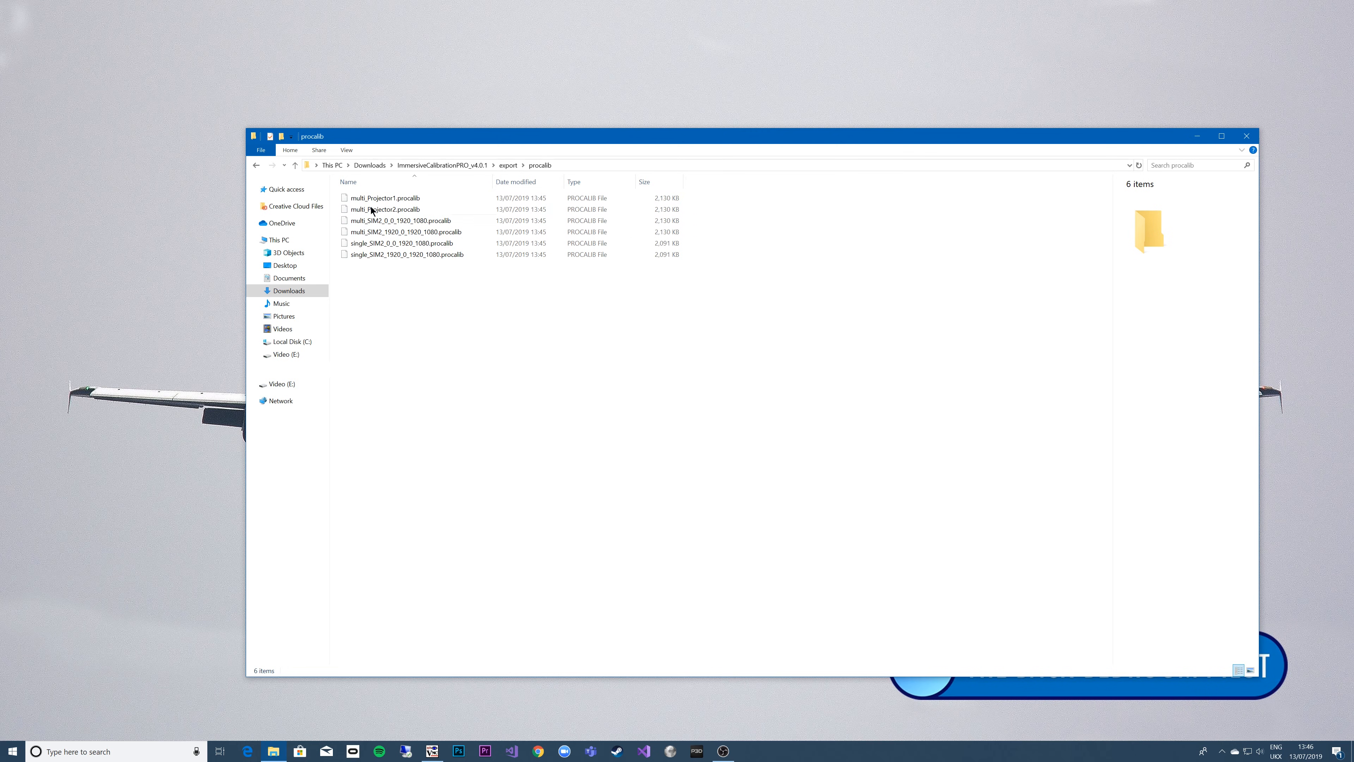
click(504, 165)
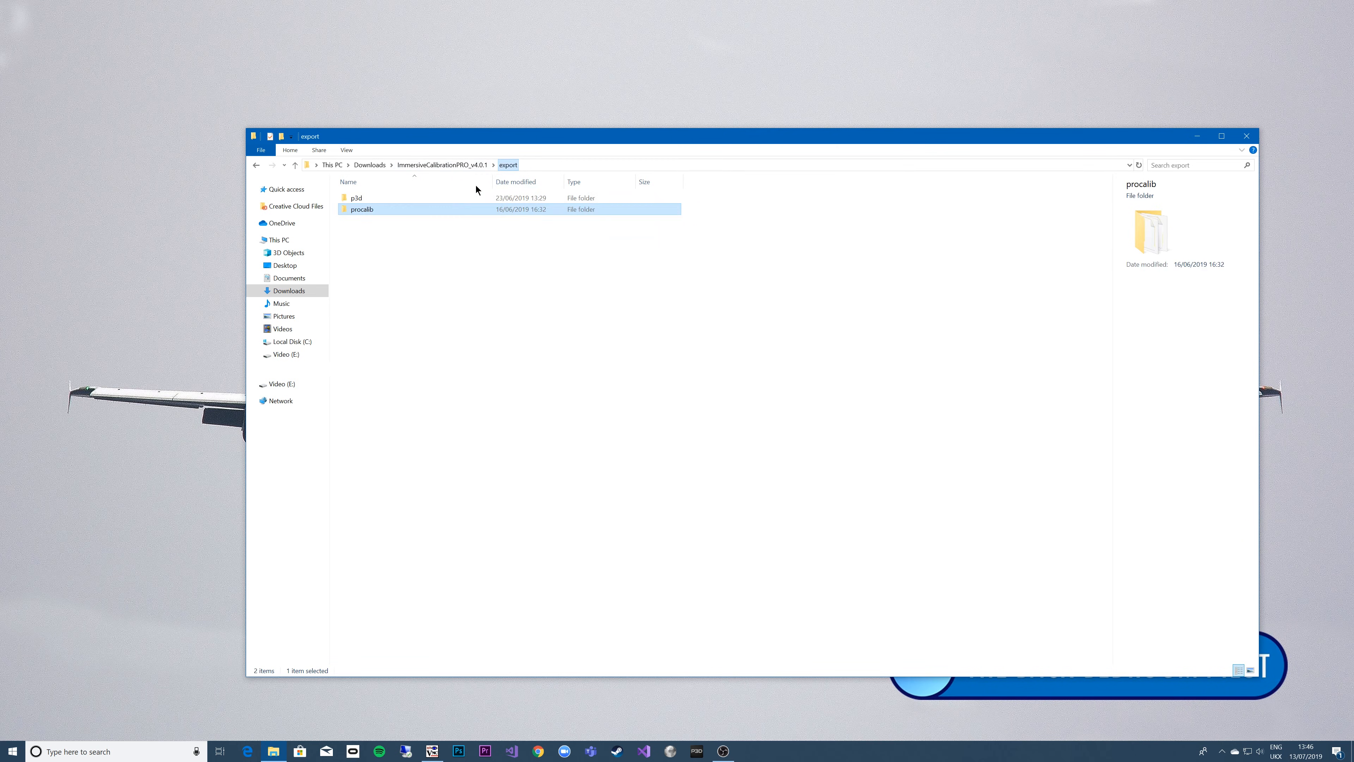
double_click(365, 202)
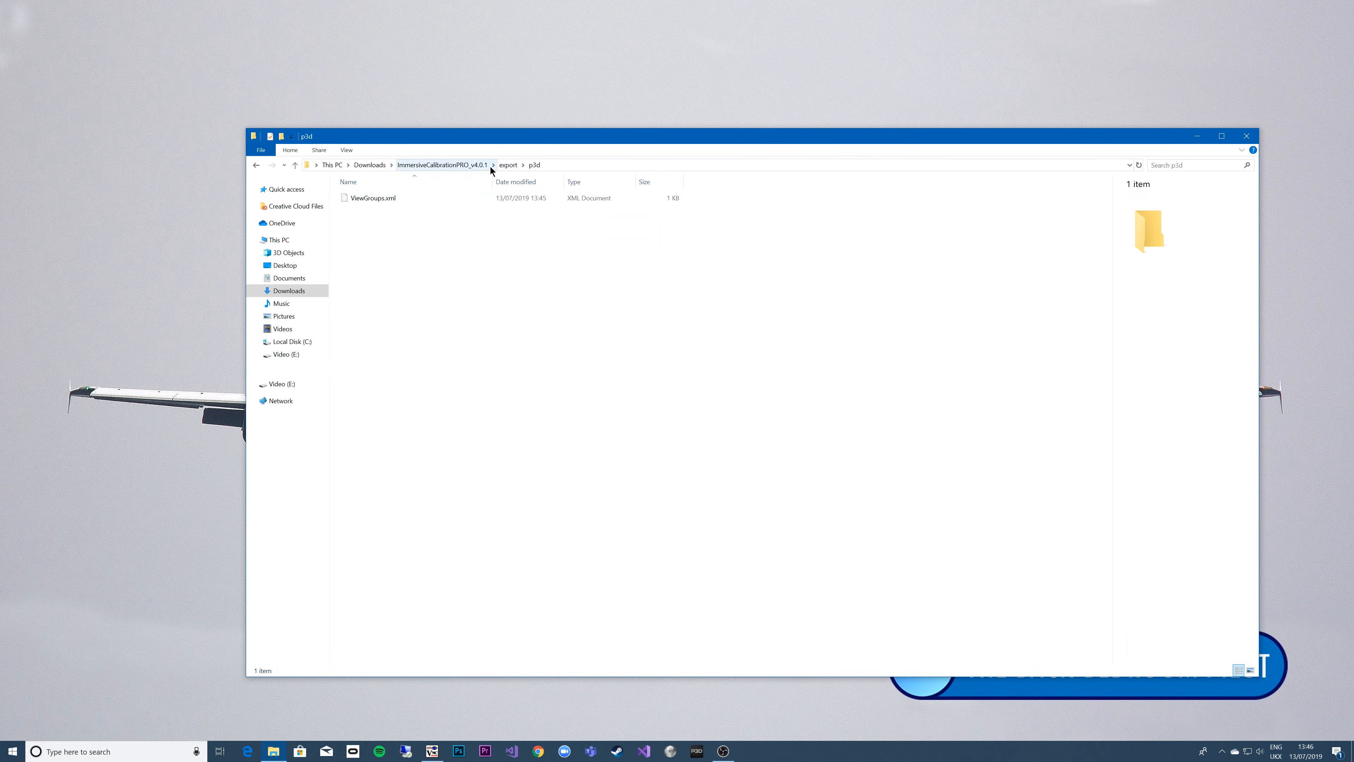
Step: Copy both the p3d and procalib folders from the export folder
click(506, 166)
click(358, 212)
shift+click(356, 200)
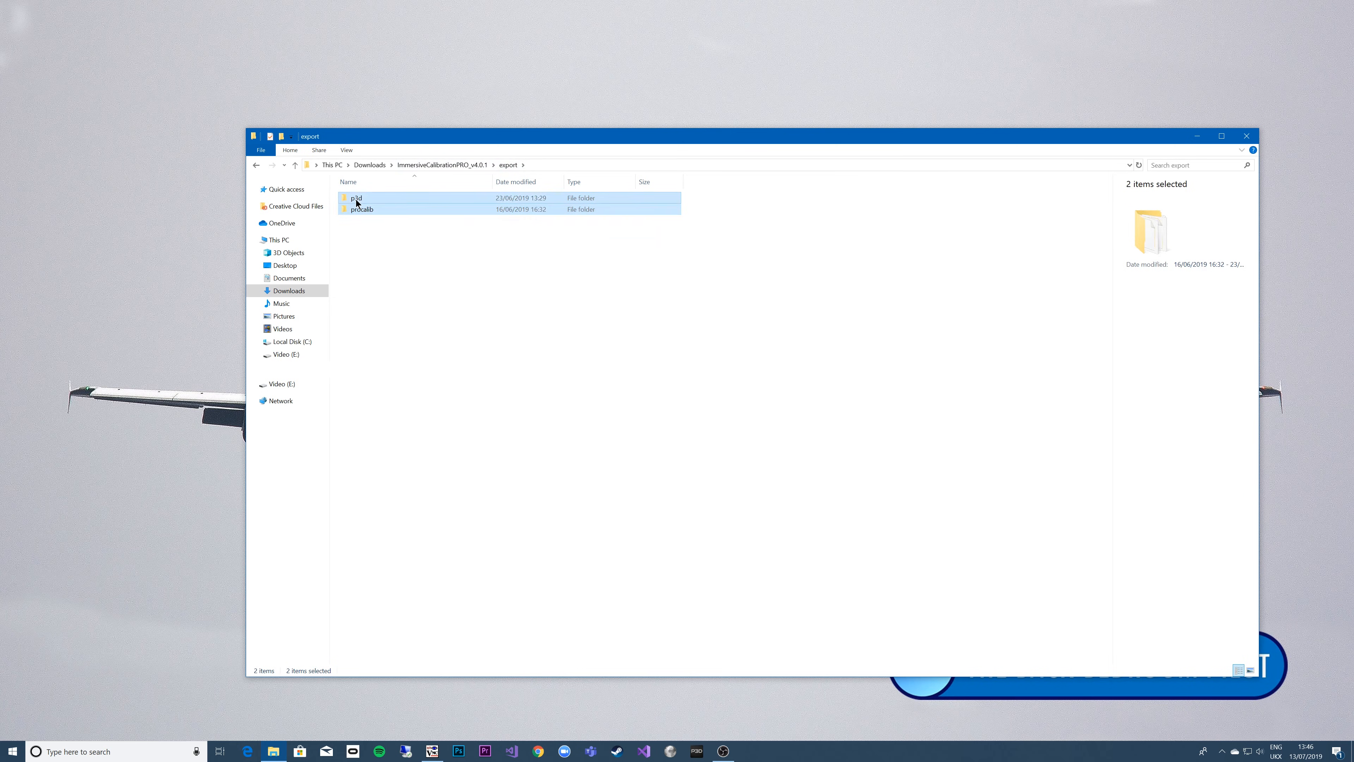
right_click(355, 199)
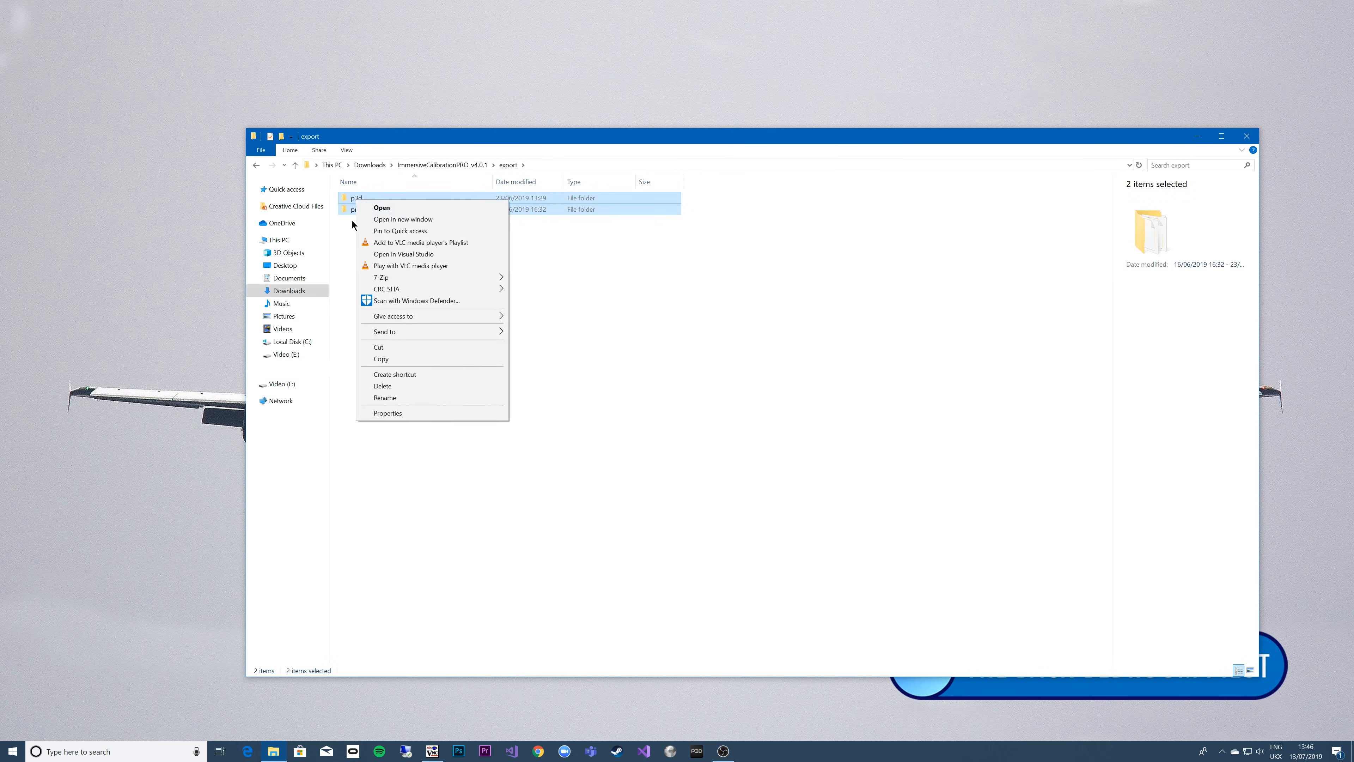
click(377, 361)
Step: Paste the copied folders into the network location \\sim2\c\temp and close the window
click(549, 167)
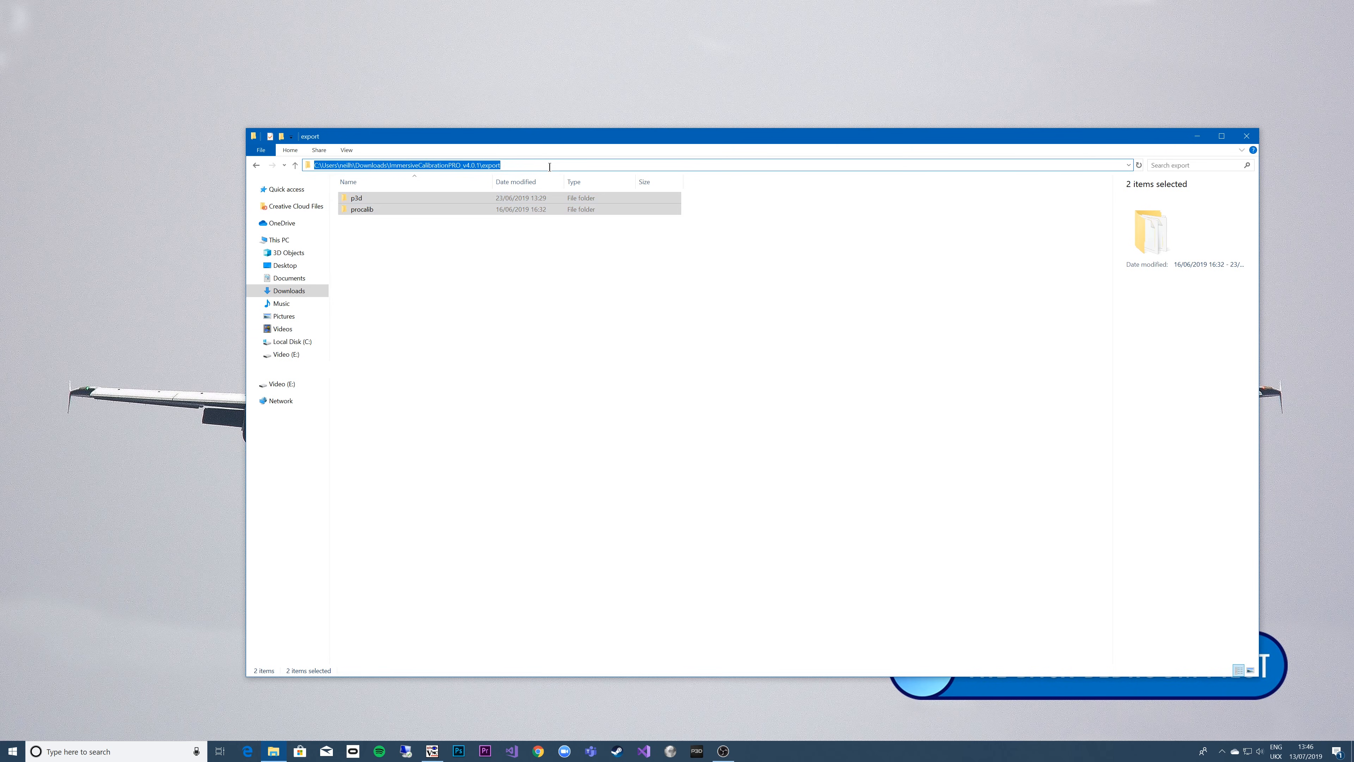
text(\\sim2\)
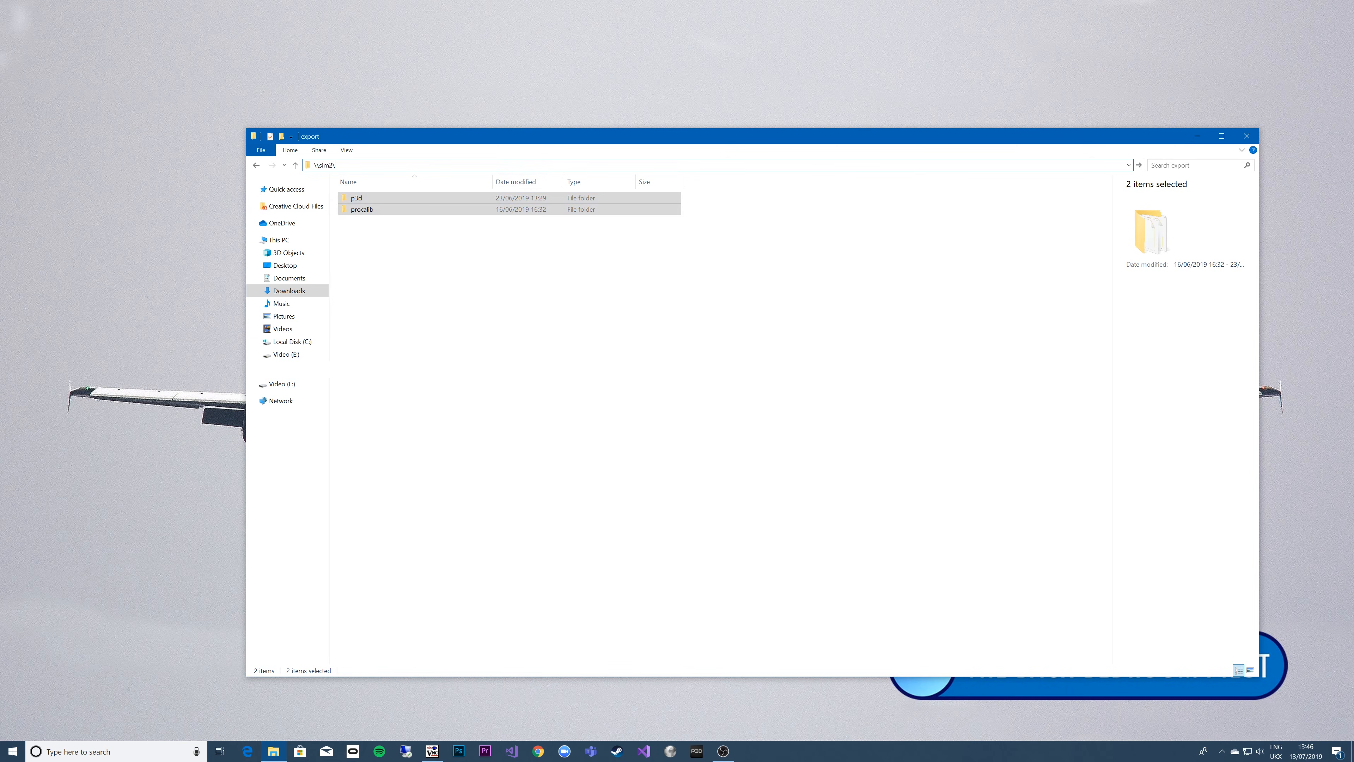
text(c\temp)
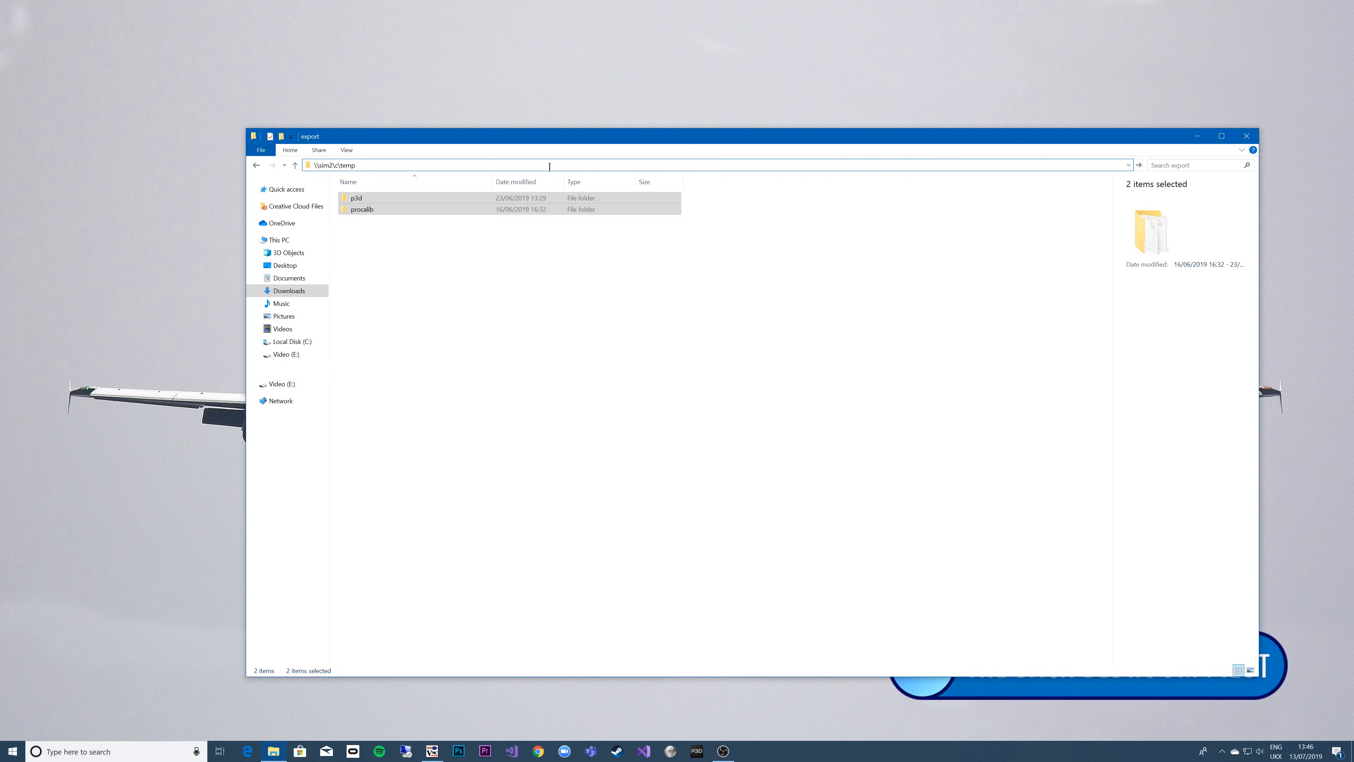
key(Return)
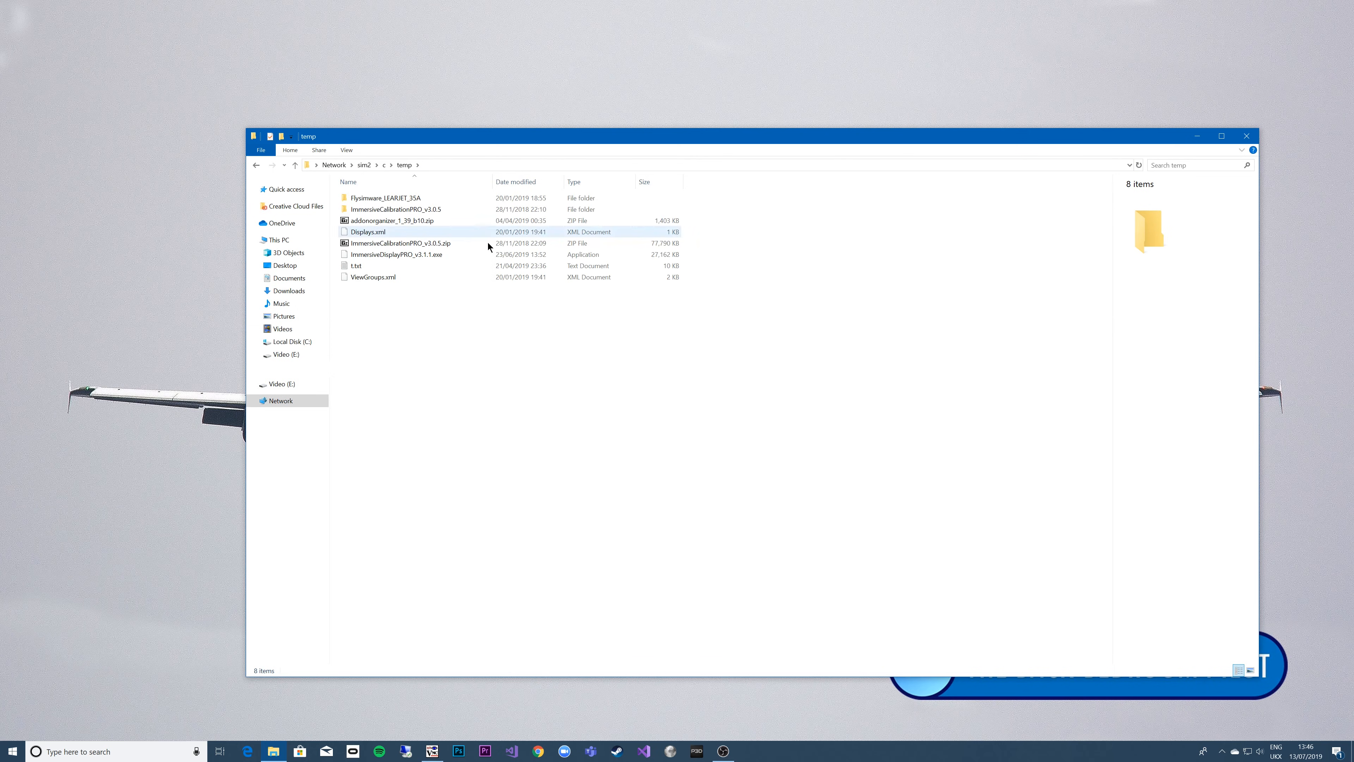
right_click(393, 395)
click(419, 469)
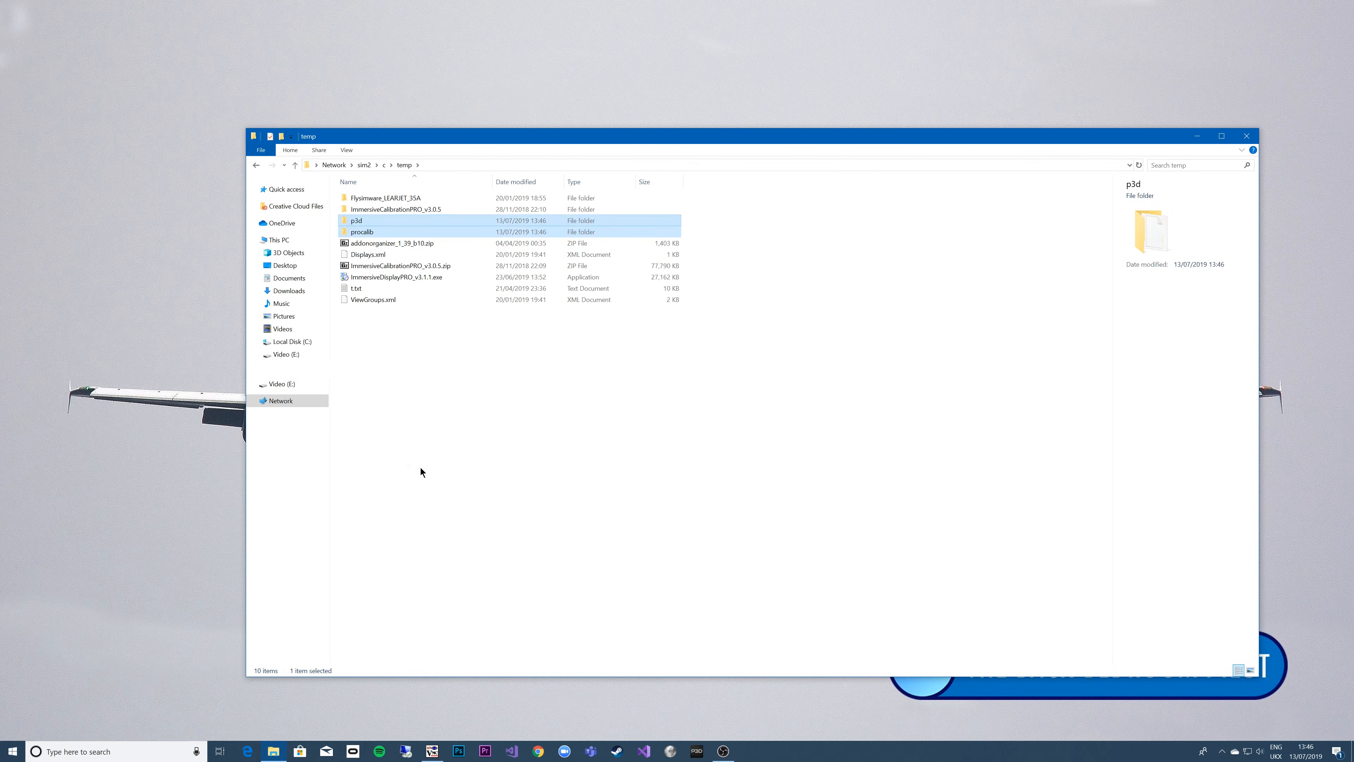
click(524, 476)
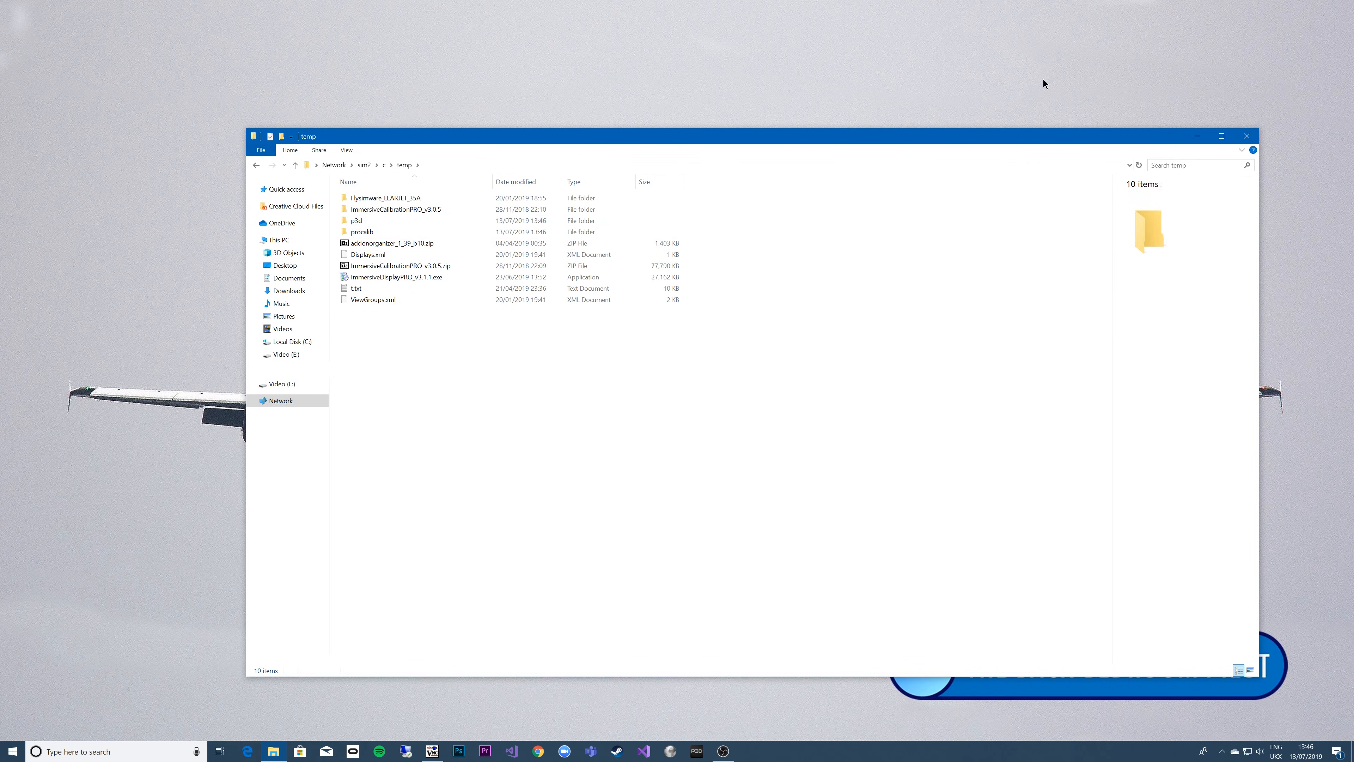
click(1246, 137)
Step: Switch to the sim2 remote session in TightVNC Viewer and shut down the Immersive Calibration PRO client
click(432, 750)
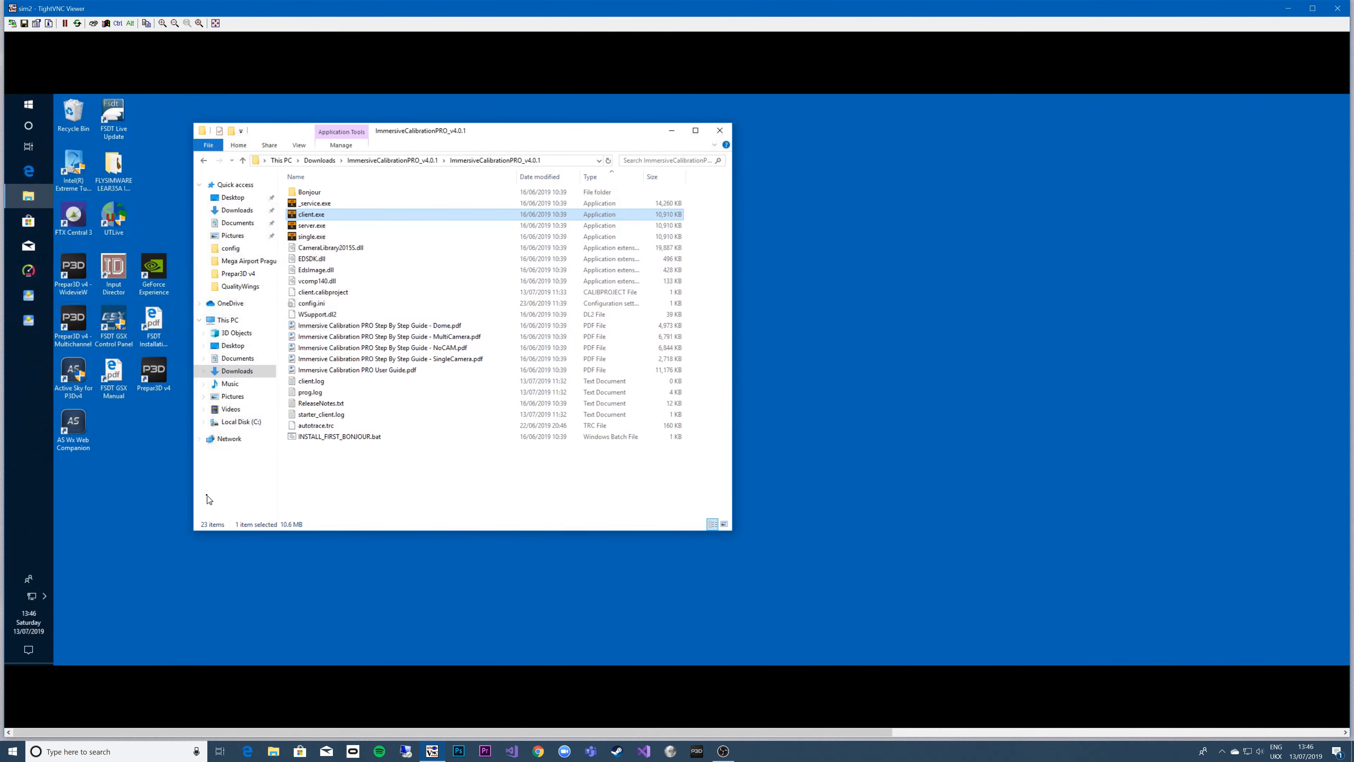
click(42, 597)
click(106, 619)
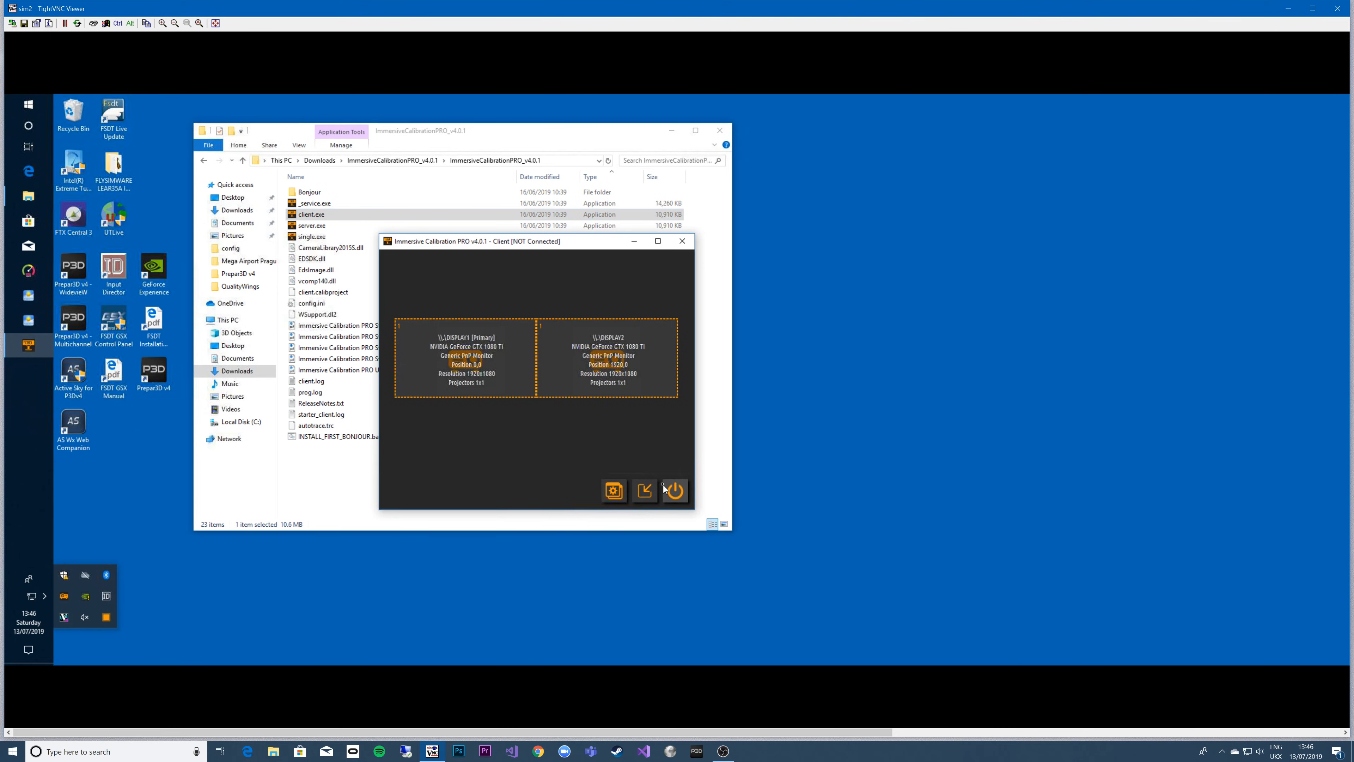
click(678, 494)
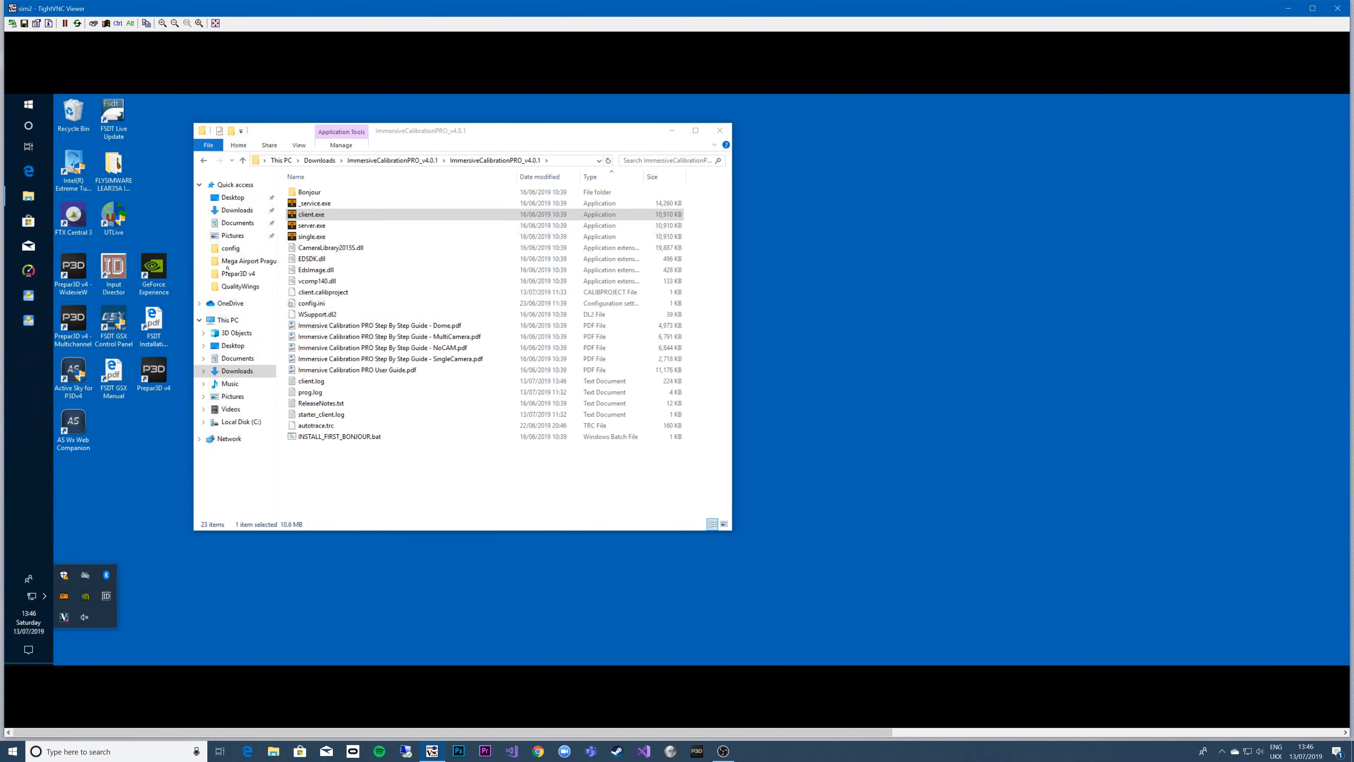
Step: Open ViewGroups.xml from C:\temp\p3d on the remote computer for editing in Notepad
click(236, 422)
double_click(312, 301)
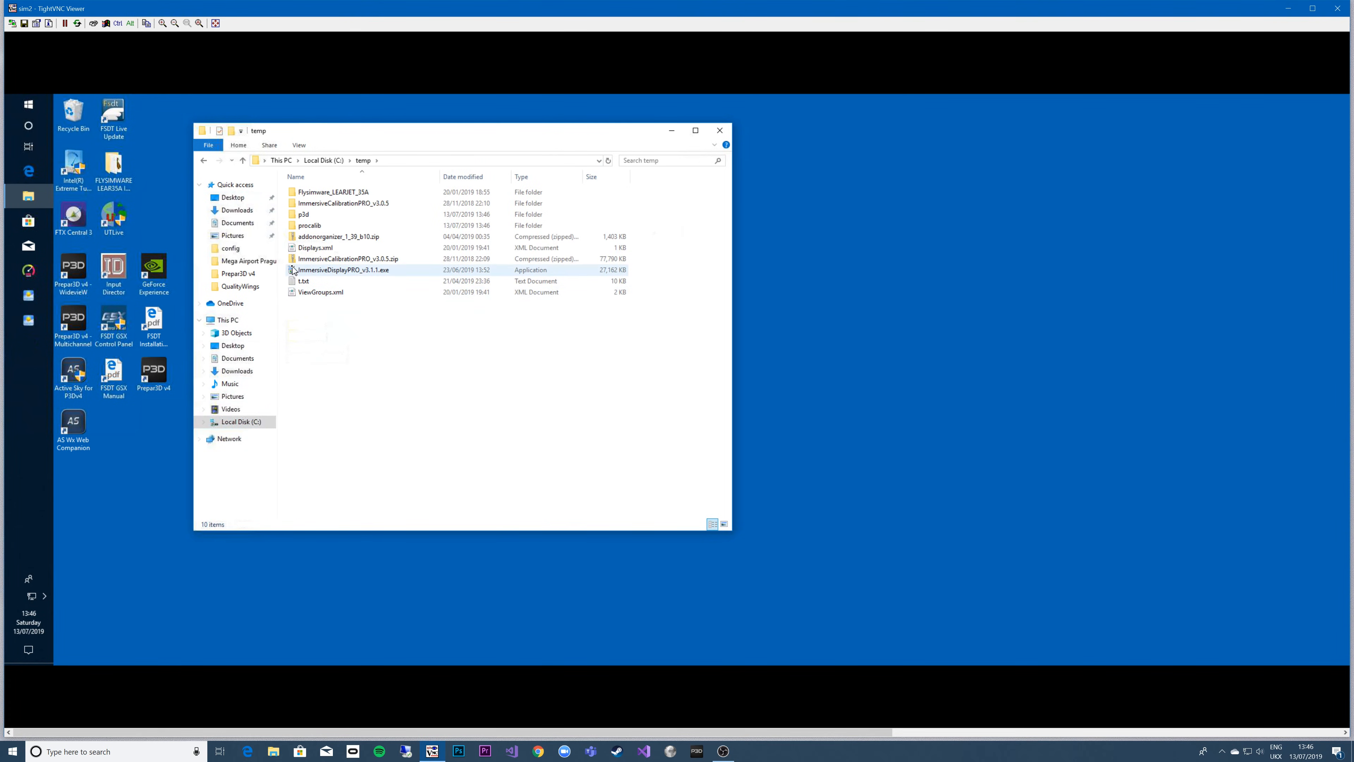
double_click(304, 215)
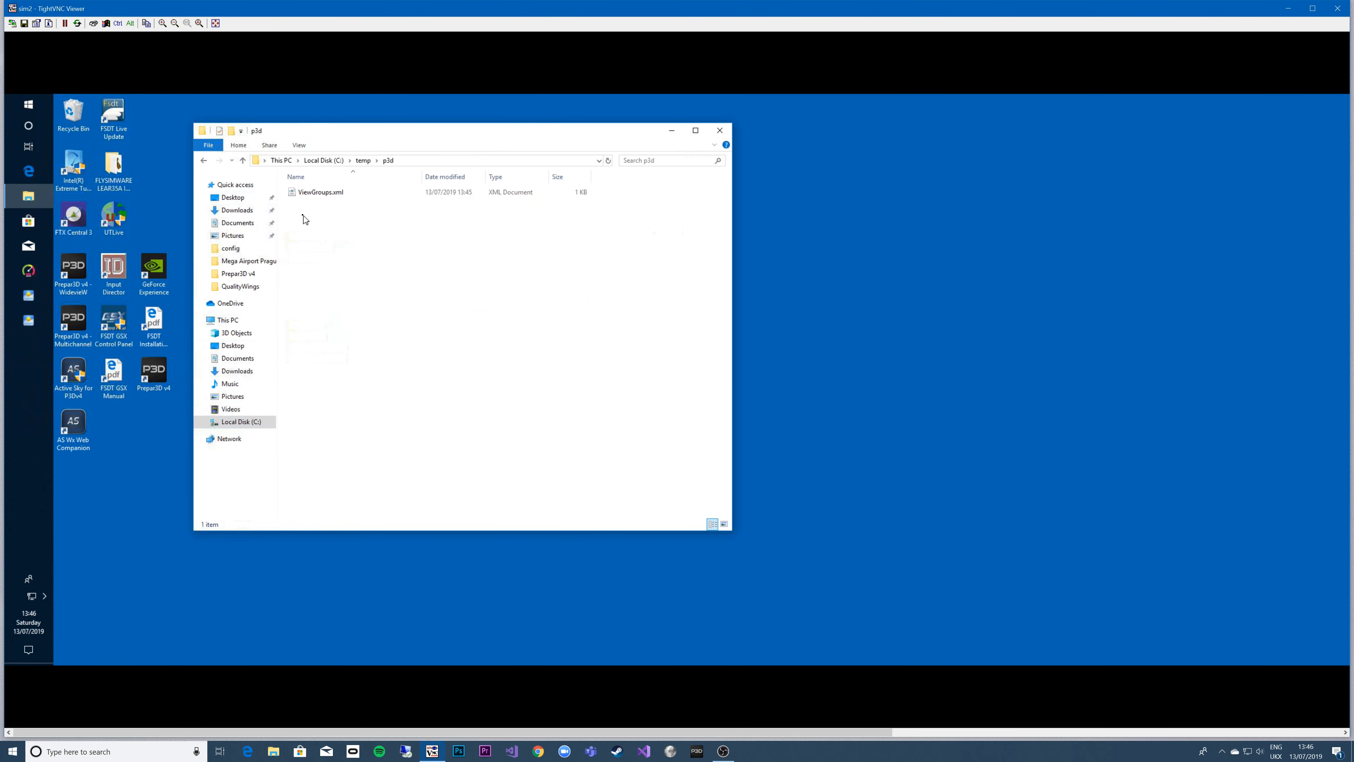
right_click(315, 195)
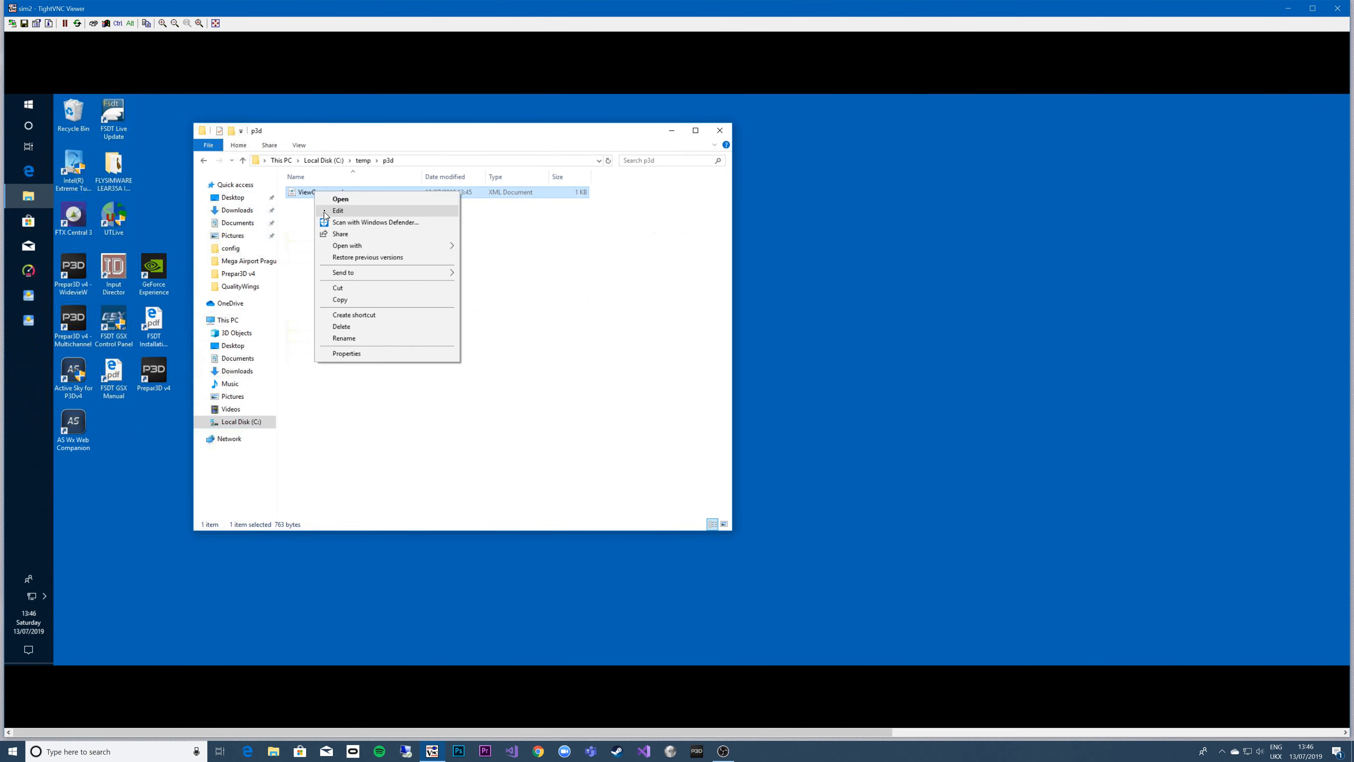
click(338, 210)
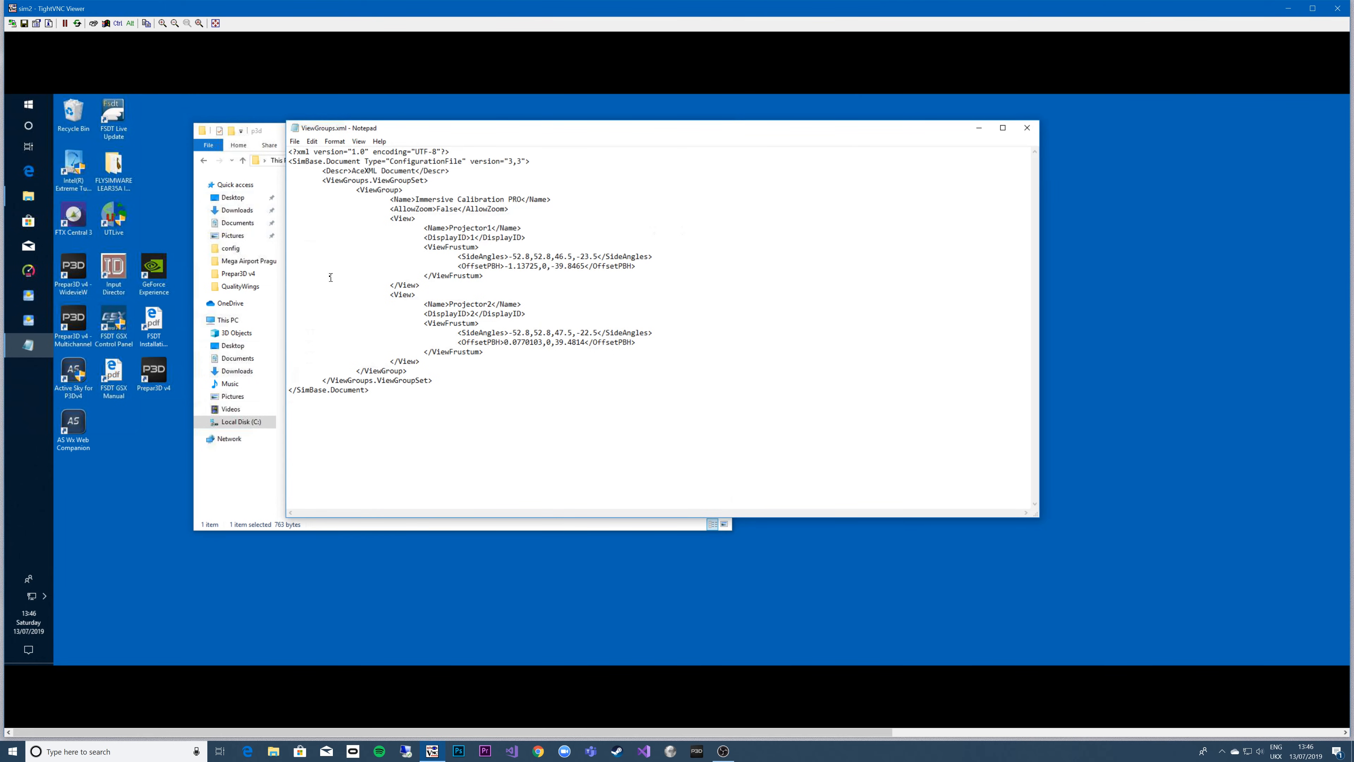
Step: Copy the whole ViewGroup block named Immersive Calibration PRO, including its opening and closing tags
click(355, 190)
shift+click(411, 369)
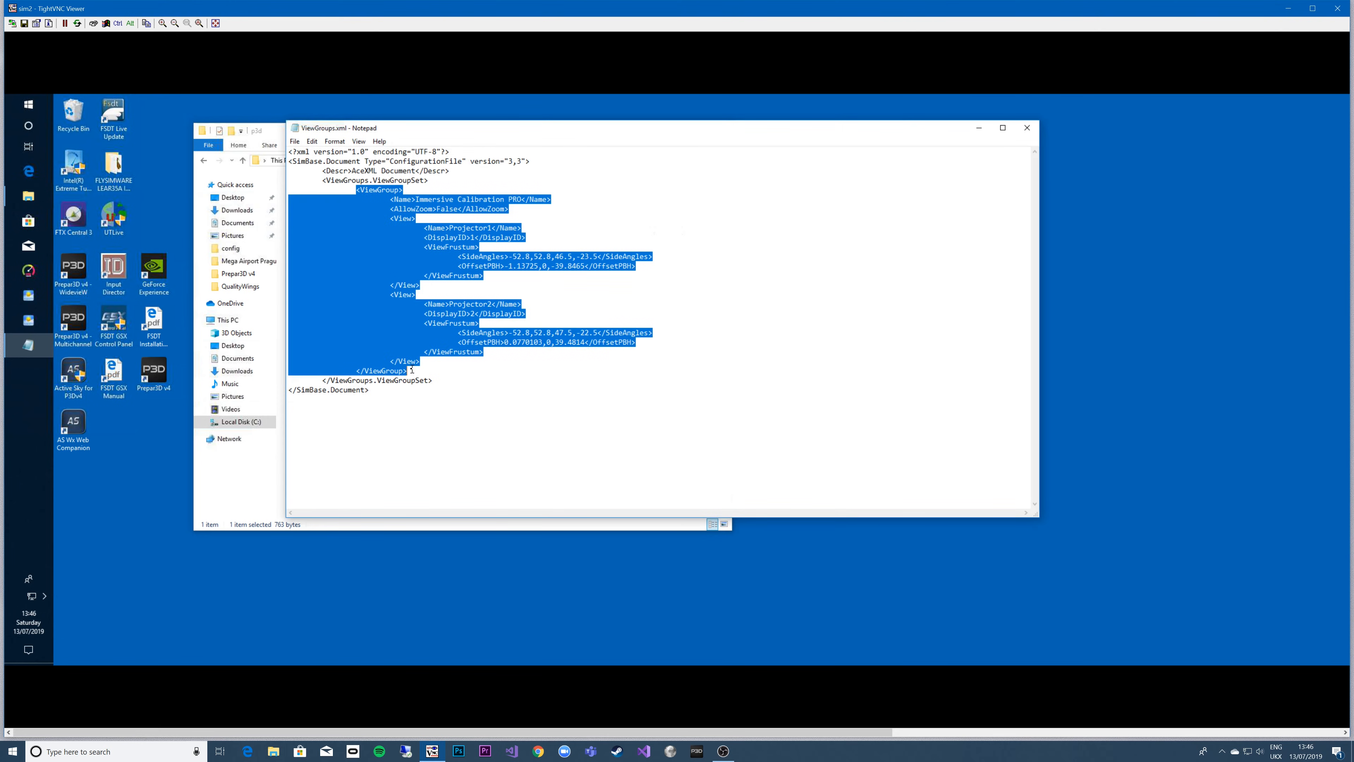
right_click(400, 254)
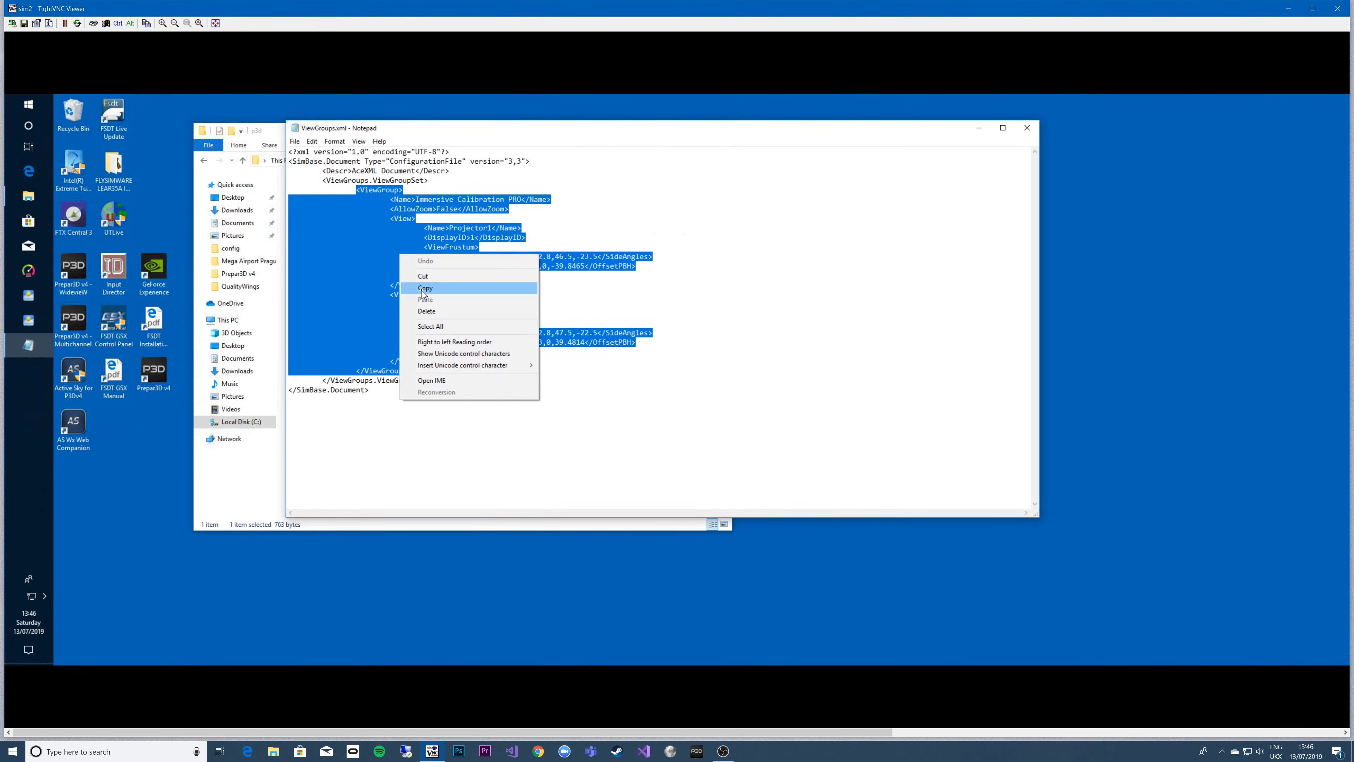
click(409, 287)
Step: Open ViewGroups.xml from C:\ProgramData\Lockheed Martin\Prepar3D v4 on the remote computer for editing in Notepad
click(226, 492)
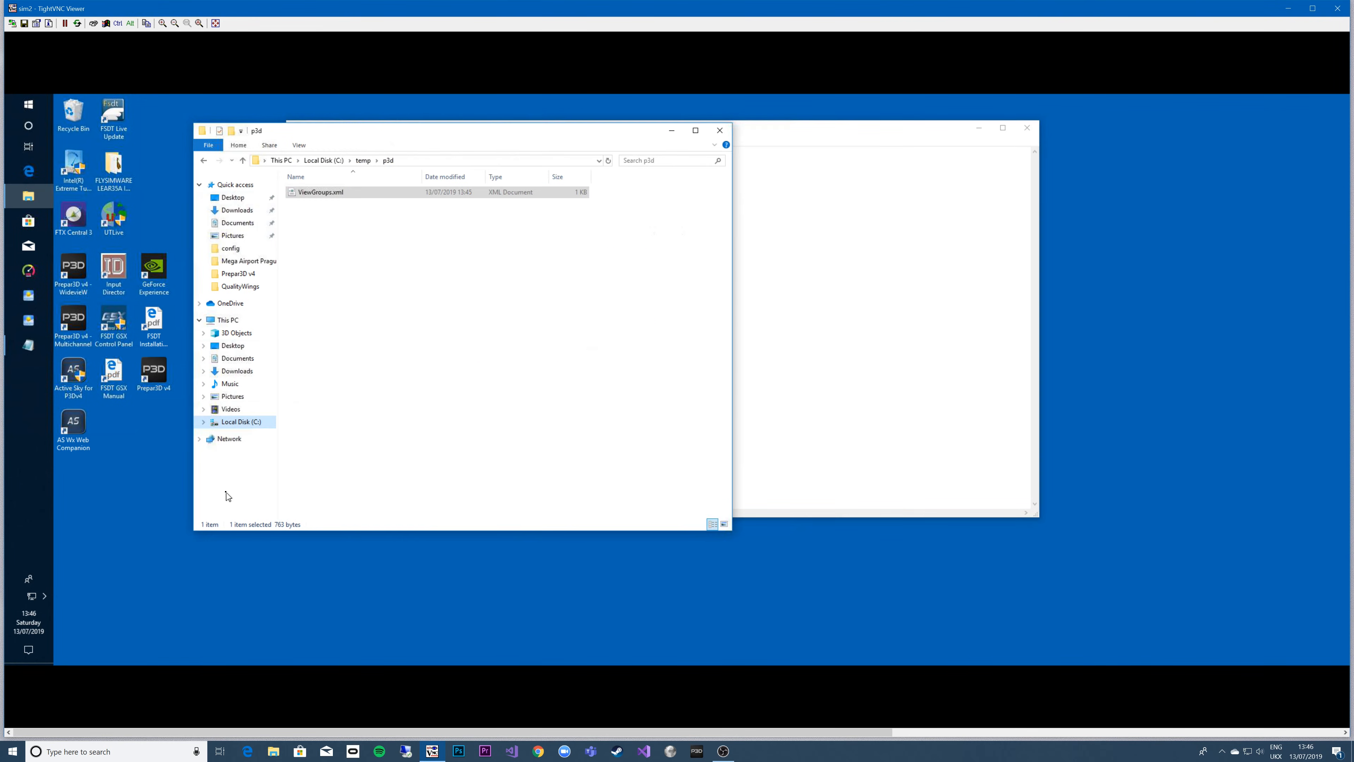
click(228, 424)
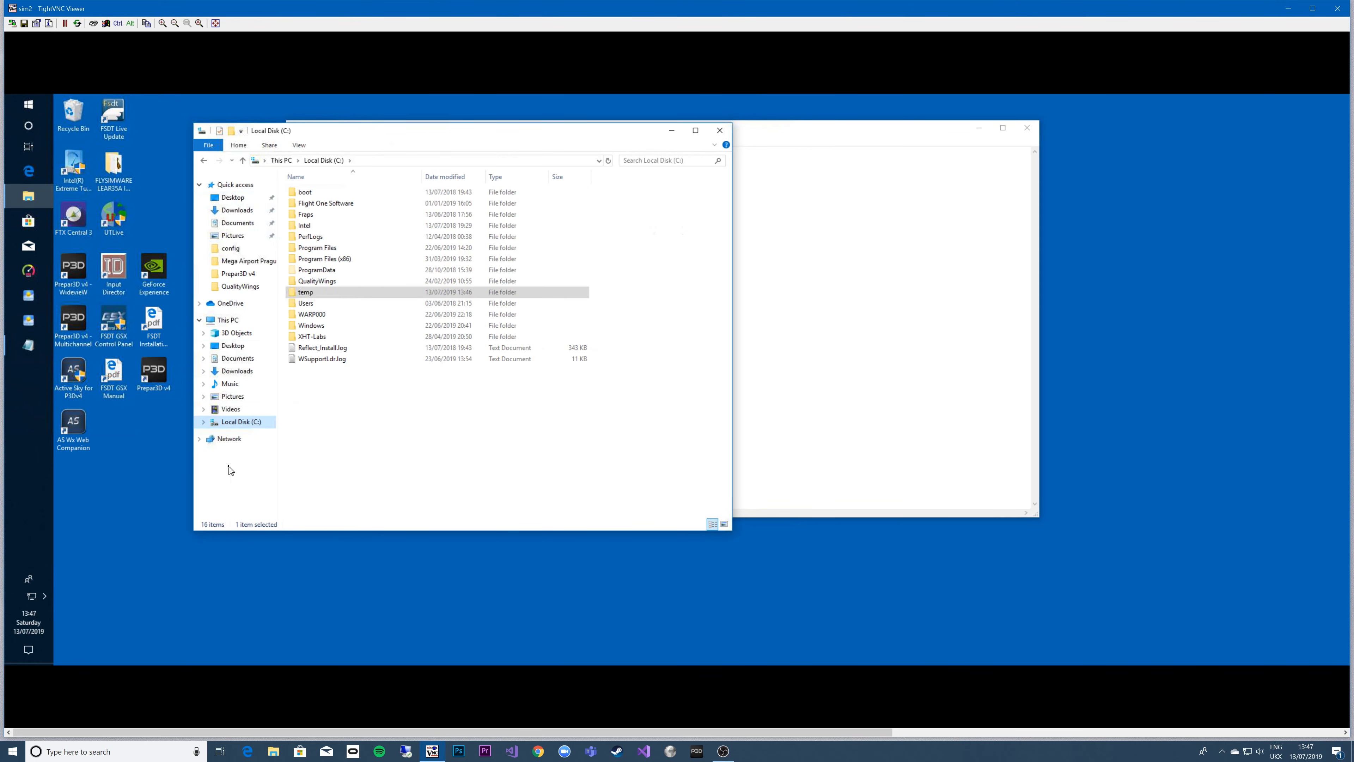
double_click(314, 270)
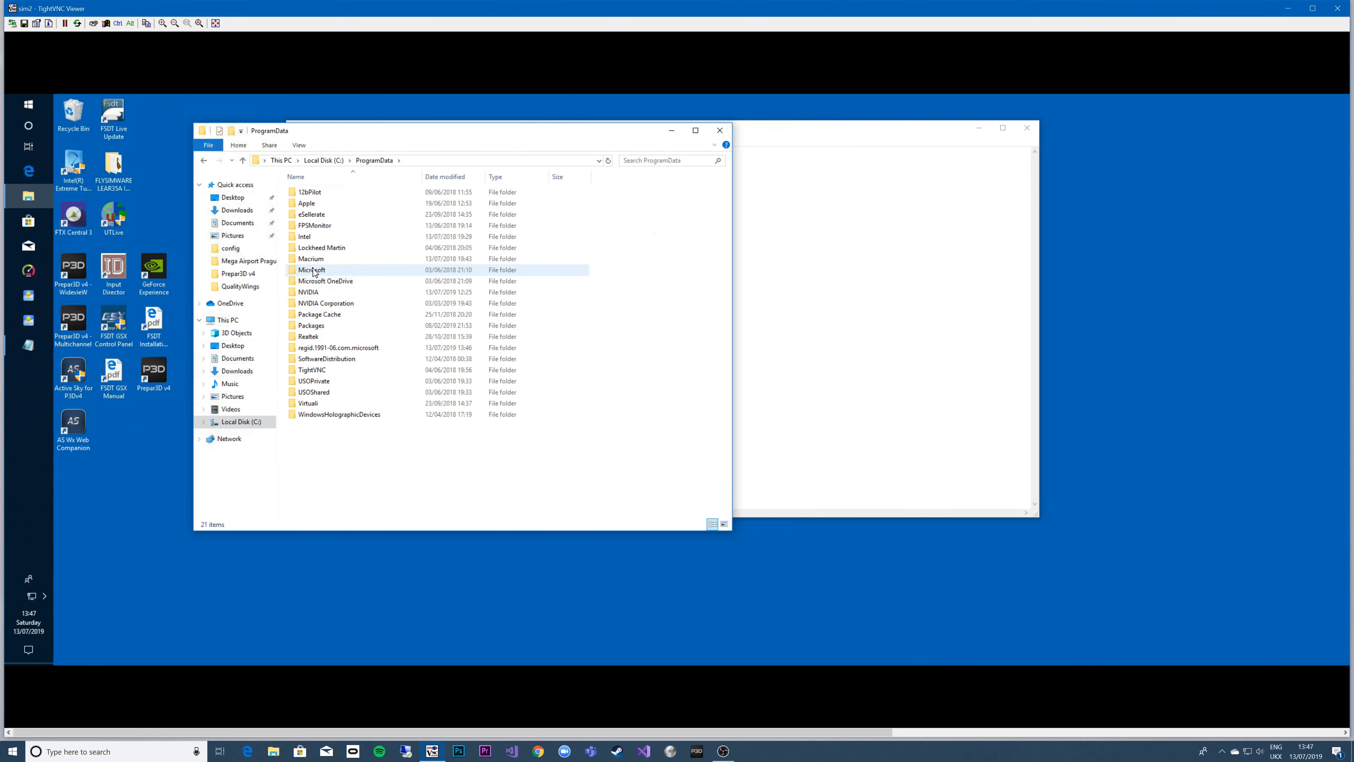
click(299, 146)
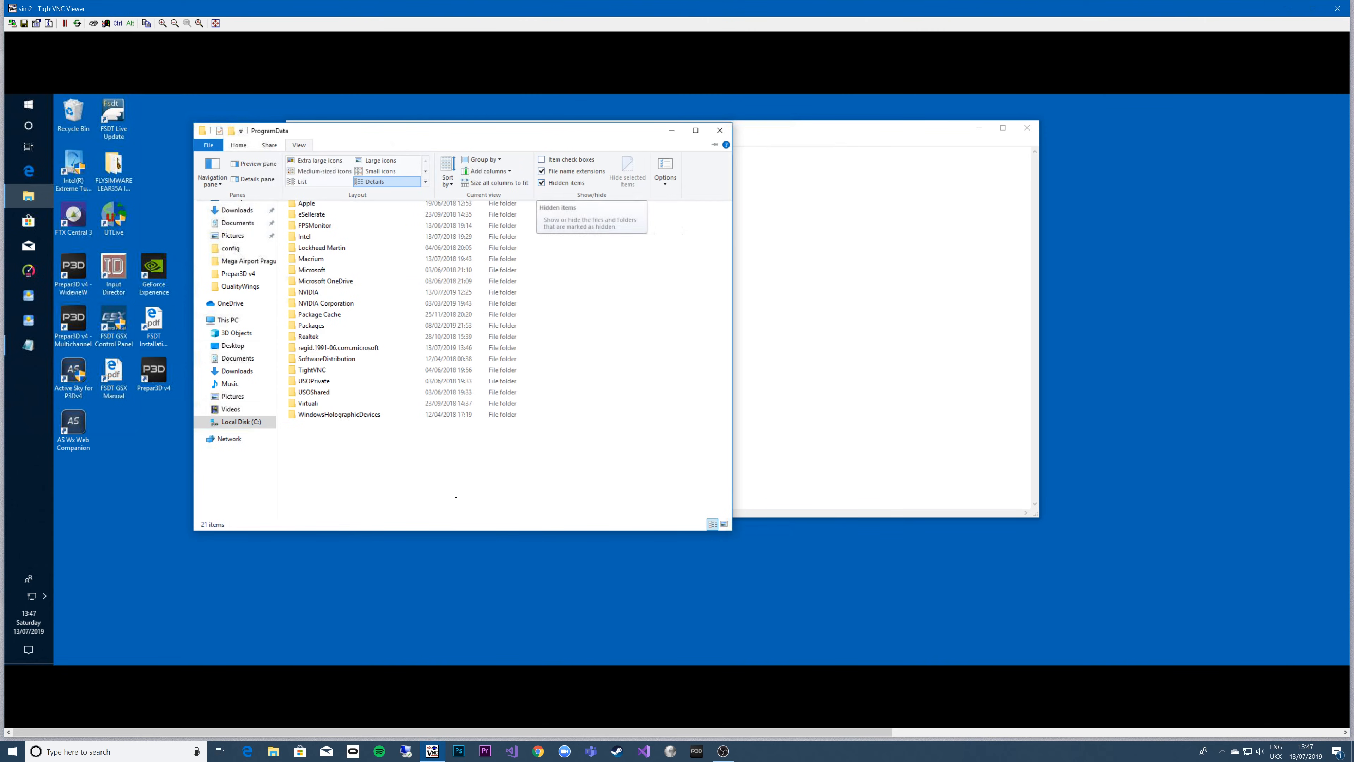
click(304, 489)
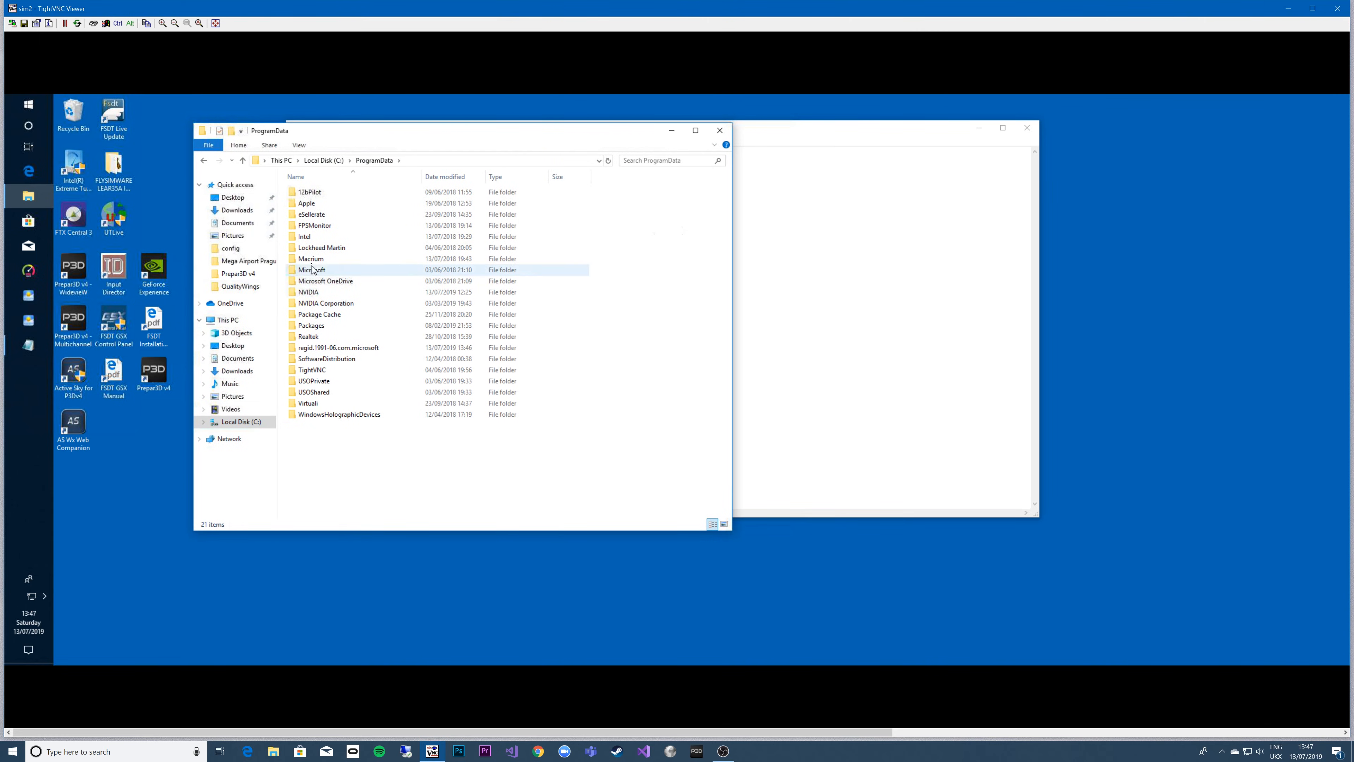
double_click(324, 249)
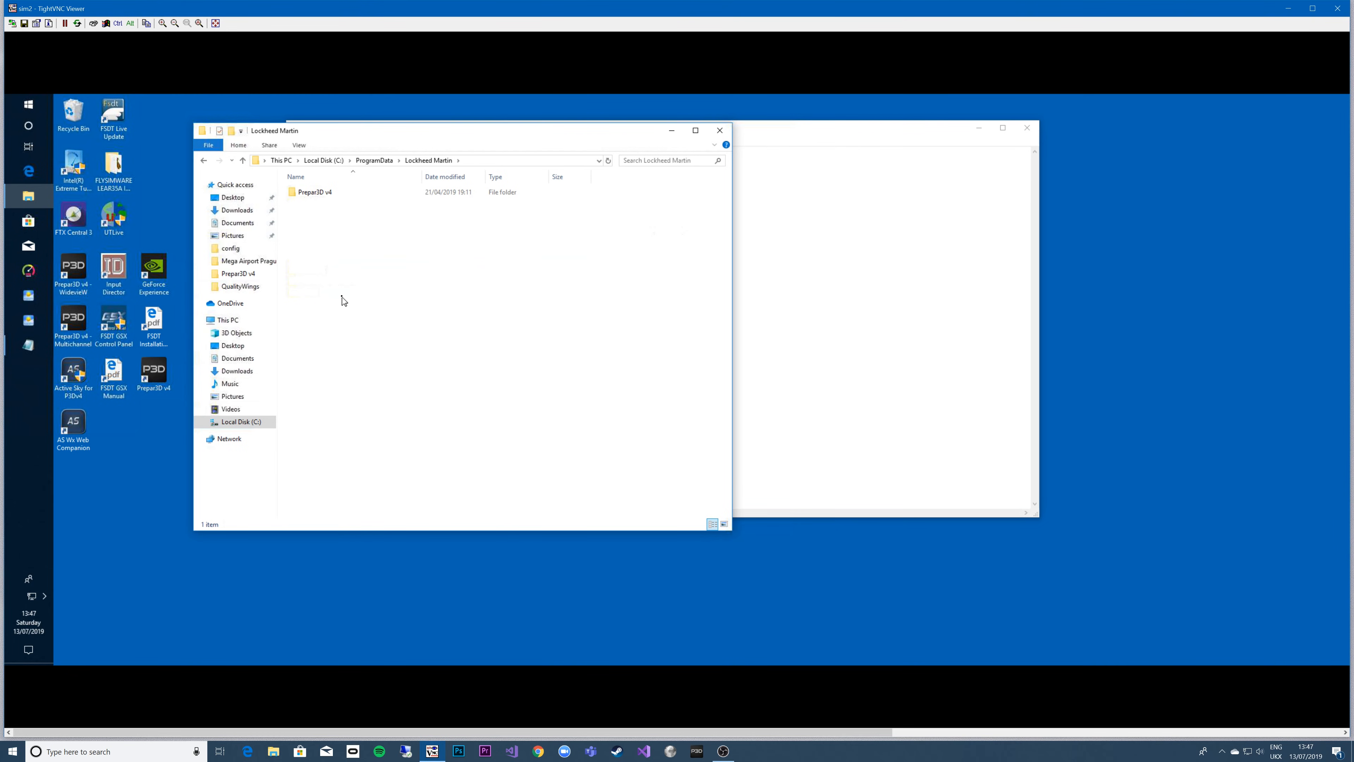
click(313, 194)
double_click(303, 194)
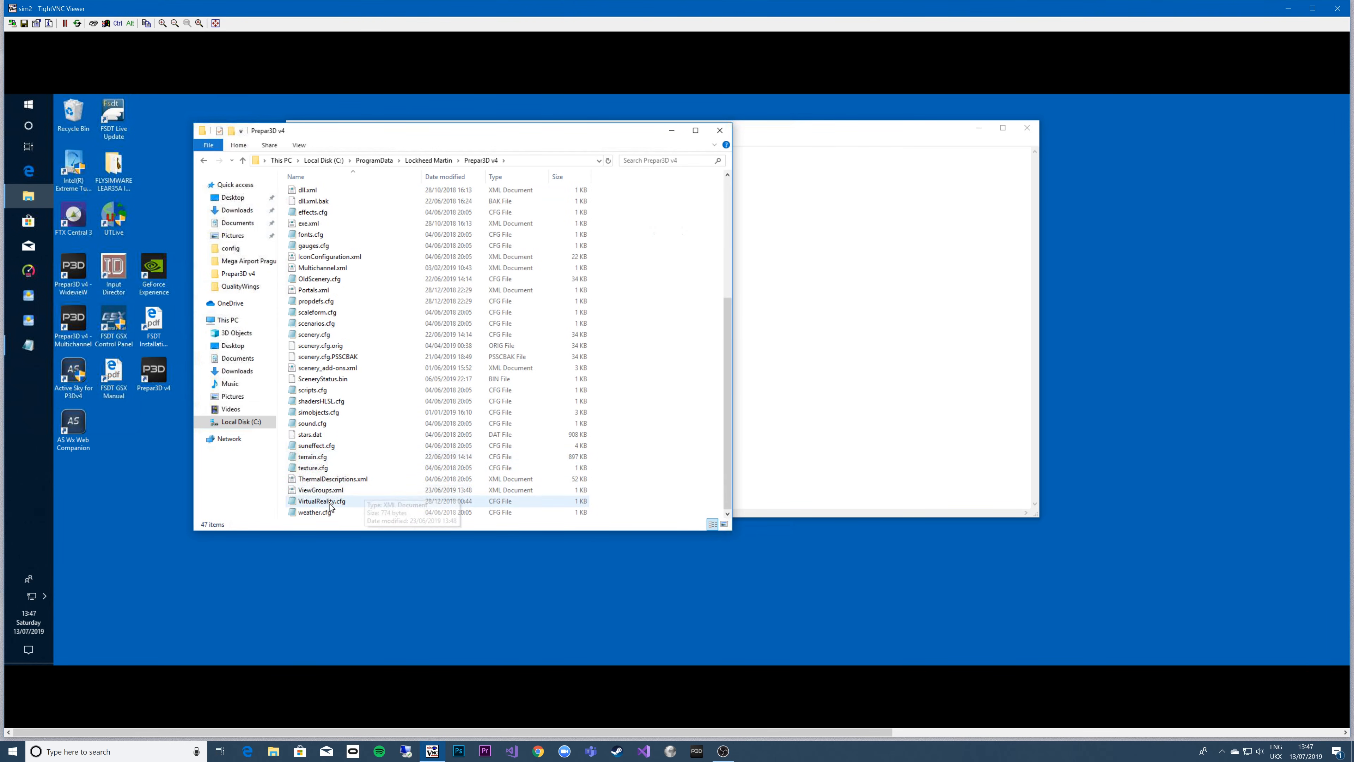
click(309, 494)
right_click(308, 496)
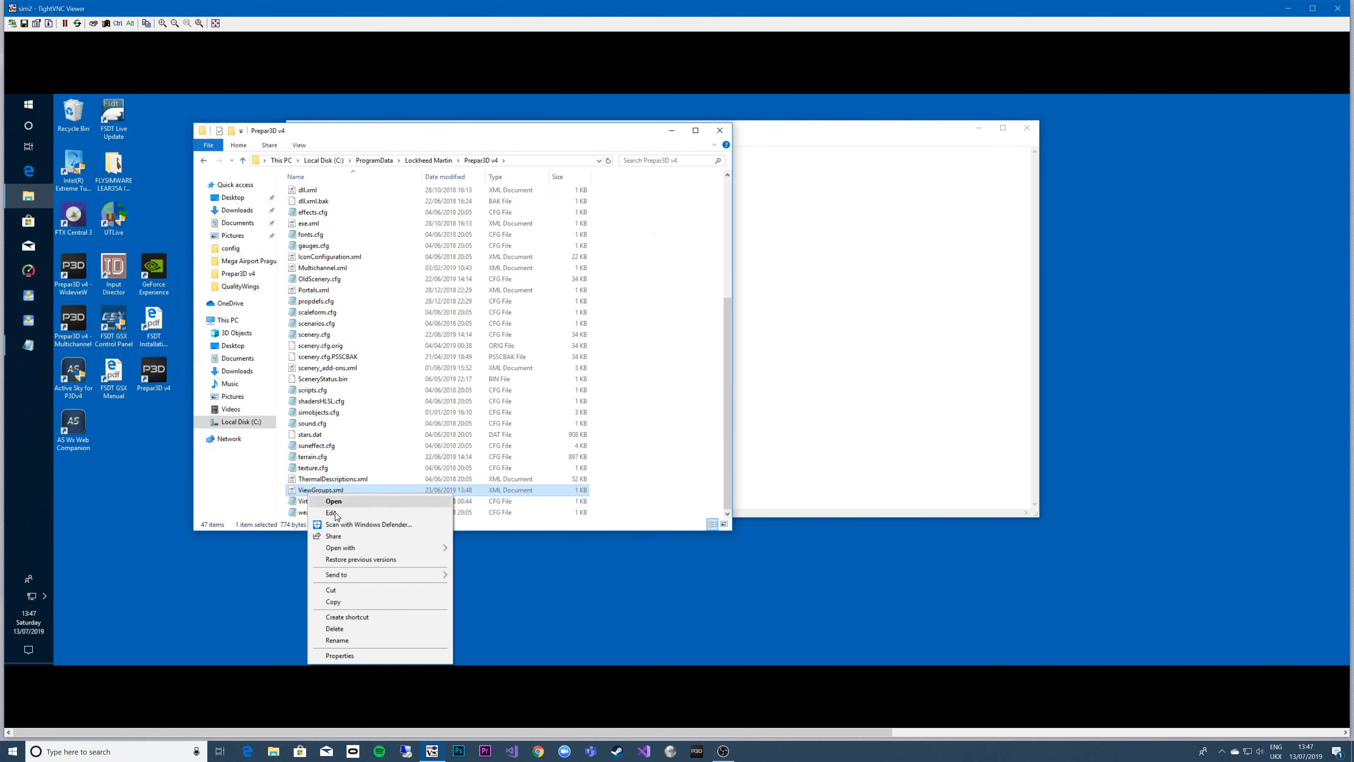
click(328, 513)
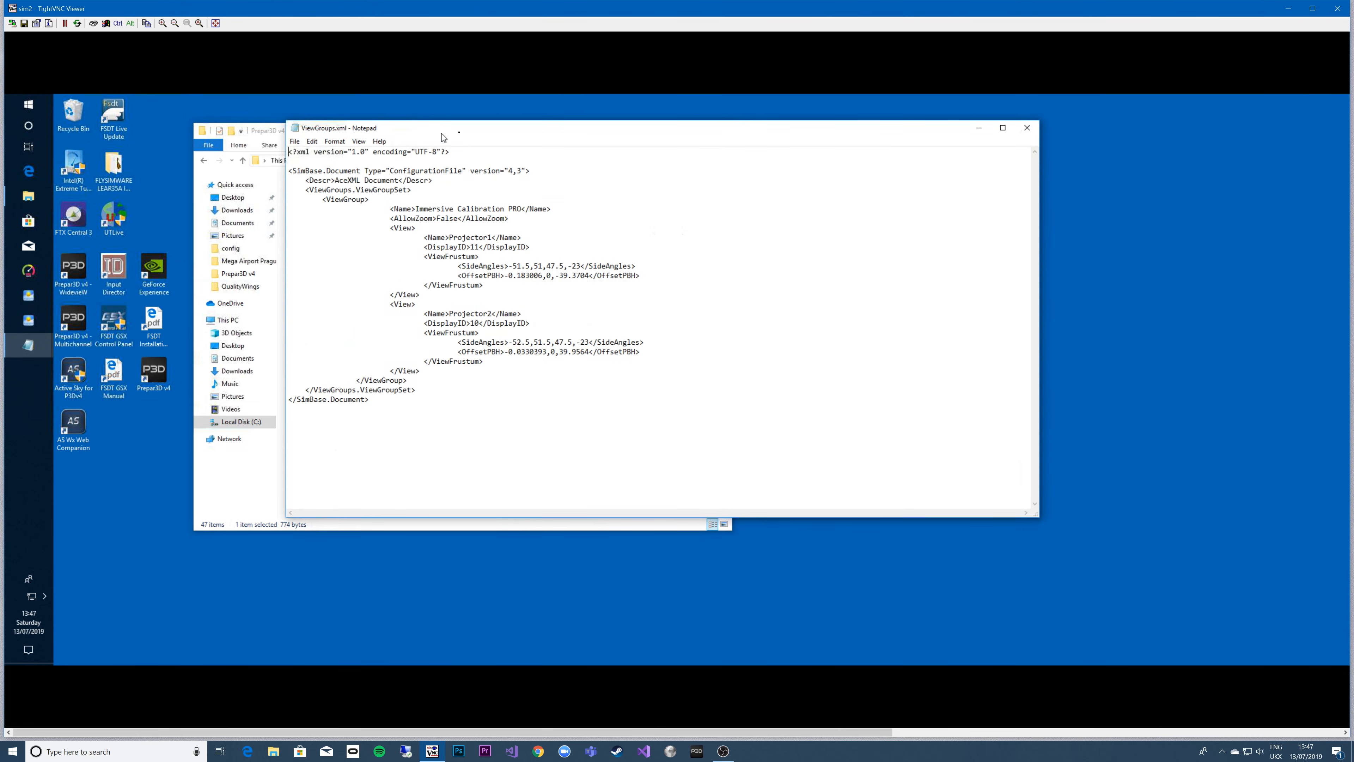
Step: Replace the whole existing ViewGroup block in Prepar3D's ViewGroups.xml with the copied Immersive Calibration PRO block
drag(437, 133, 655, 244)
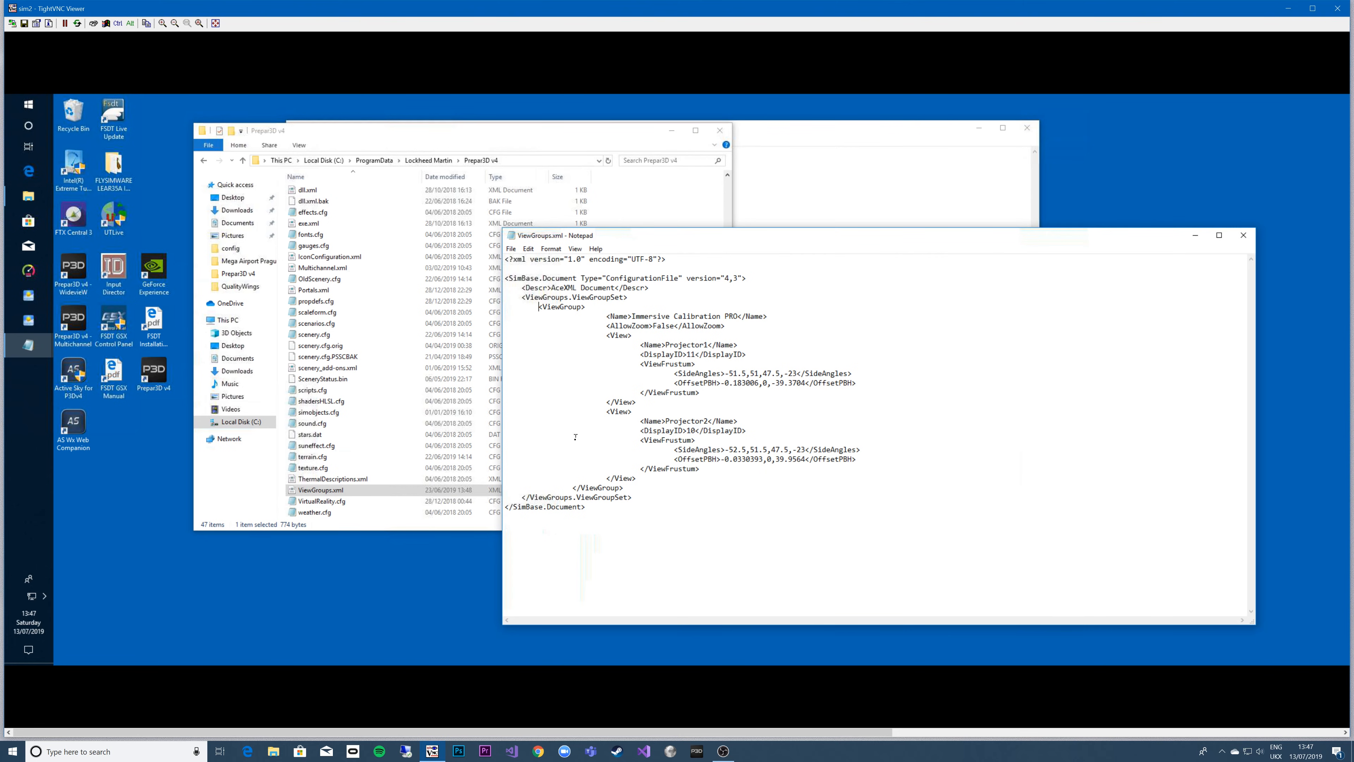
shift+click(622, 489)
right_click(600, 417)
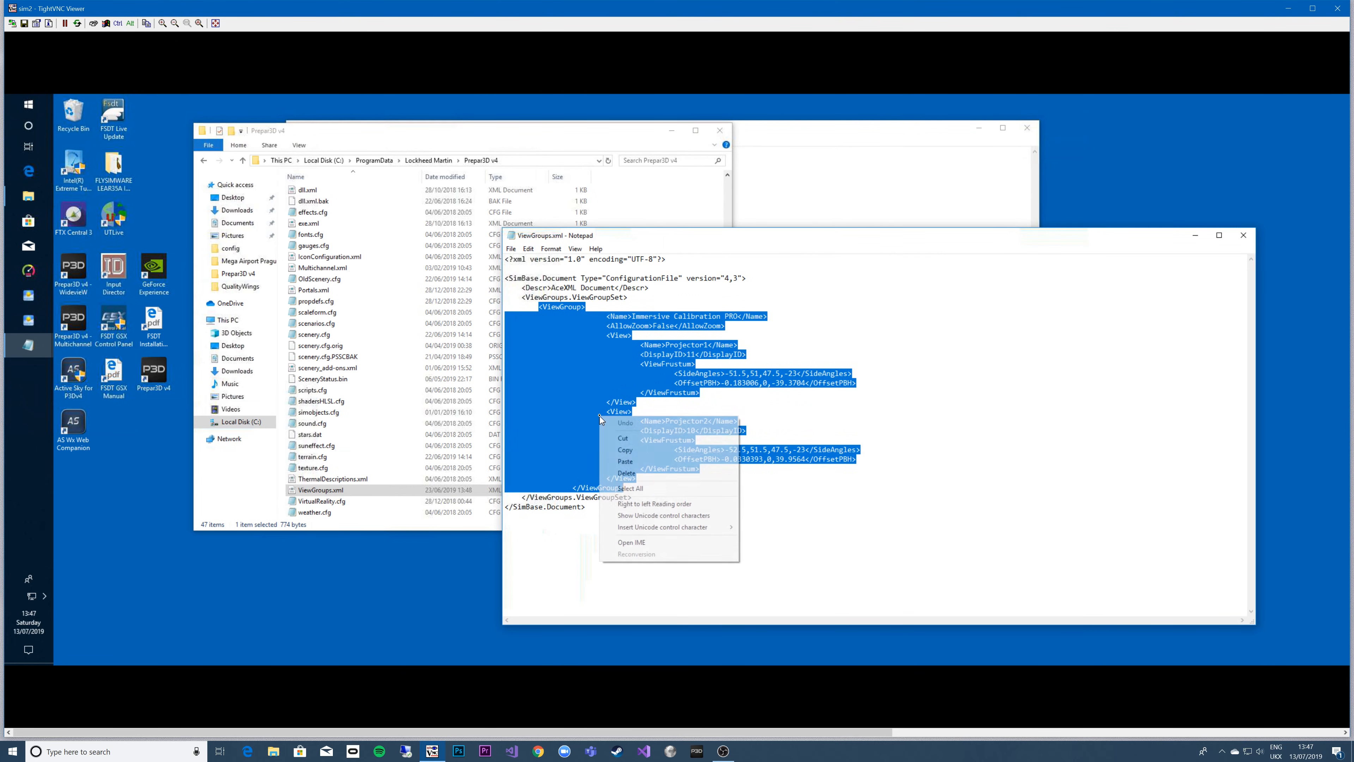
click(627, 462)
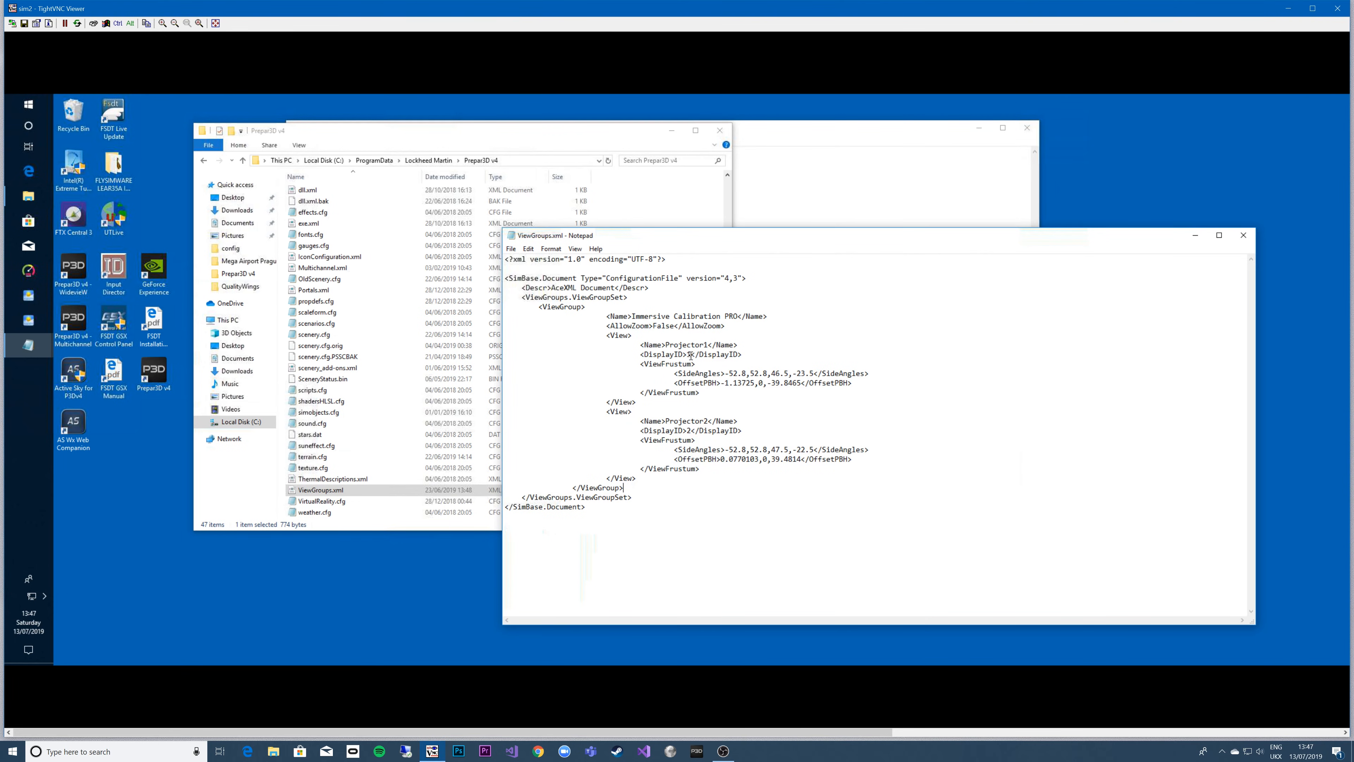
Step: Set the DisplayID to 11 for Projector1 and to 10 for Projector2 in the pasted block
text(1)
click(688, 432)
key(Delete)
text(10)
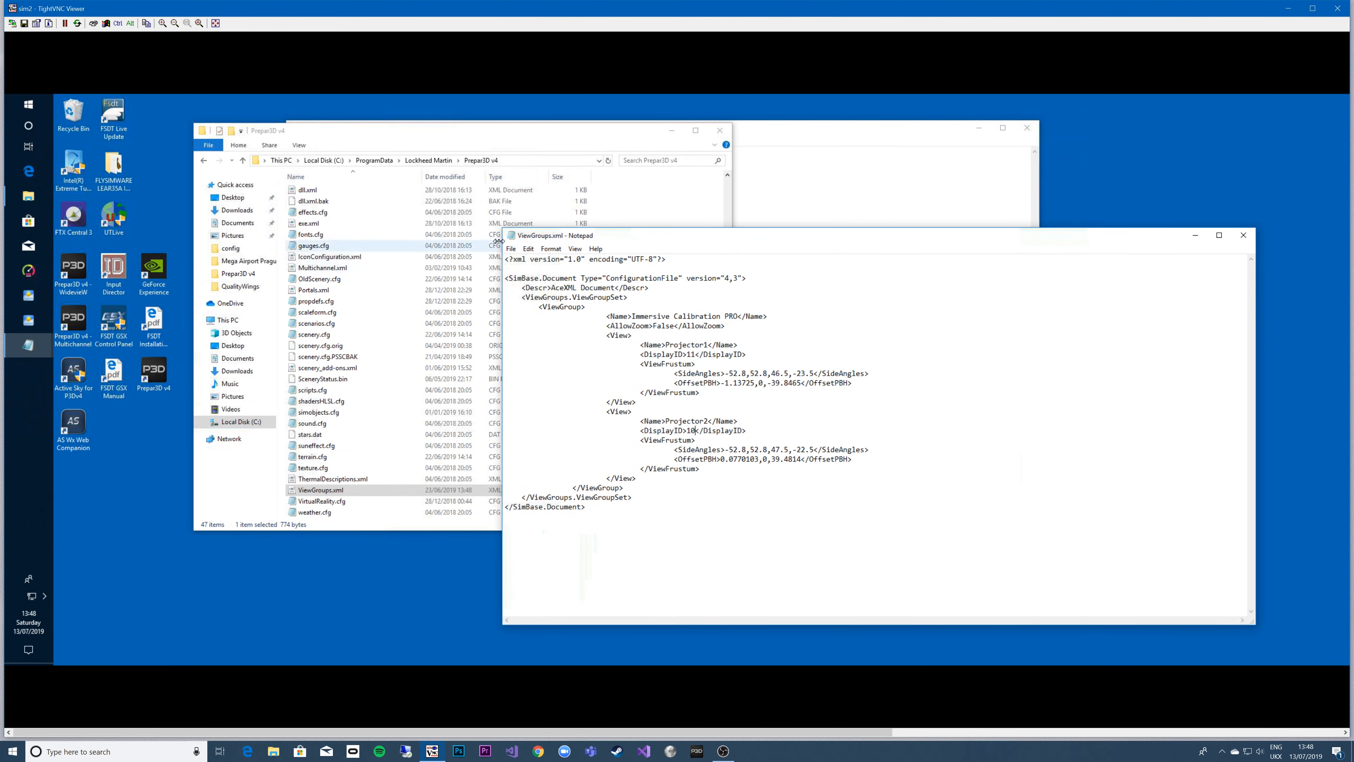
Step: Save the edited ViewGroups.xml and close both Notepad windows and the File Explorer window
click(510, 248)
click(522, 286)
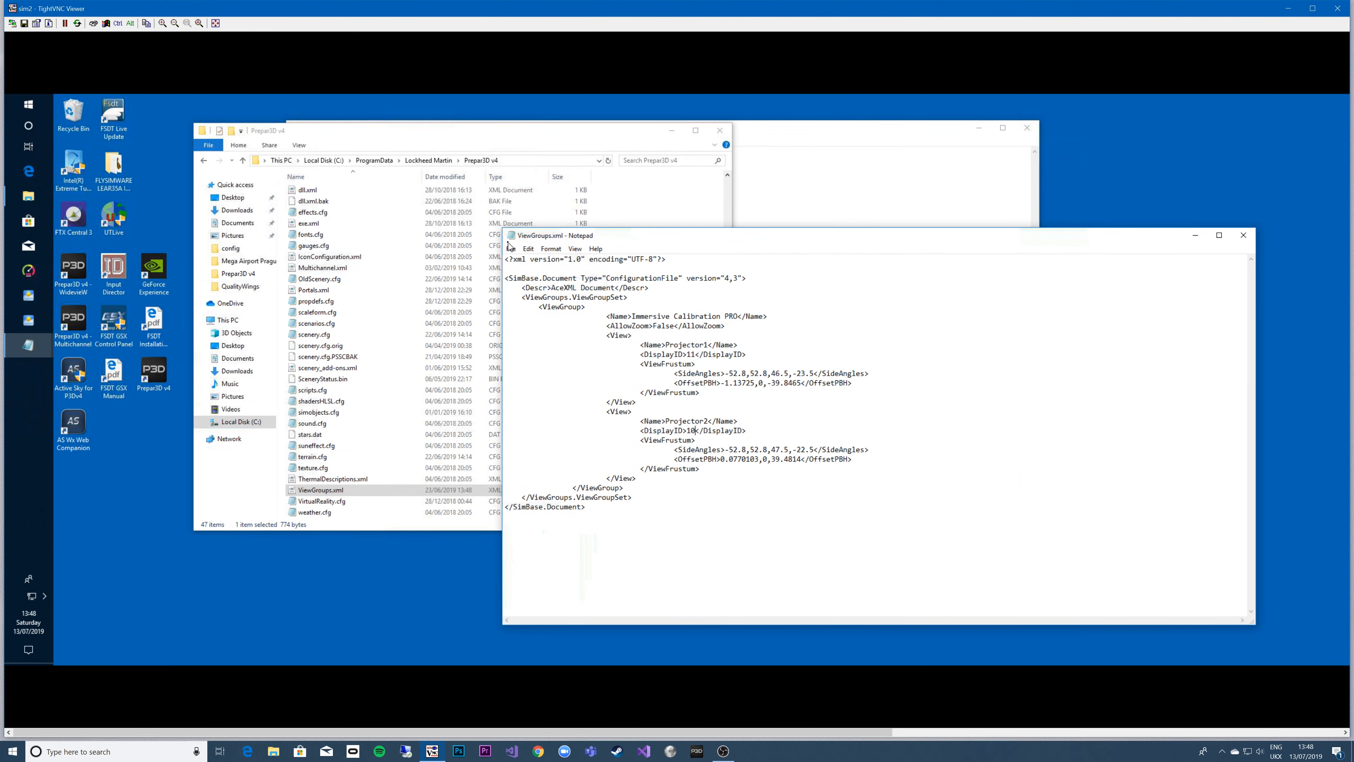
double_click(512, 236)
click(720, 130)
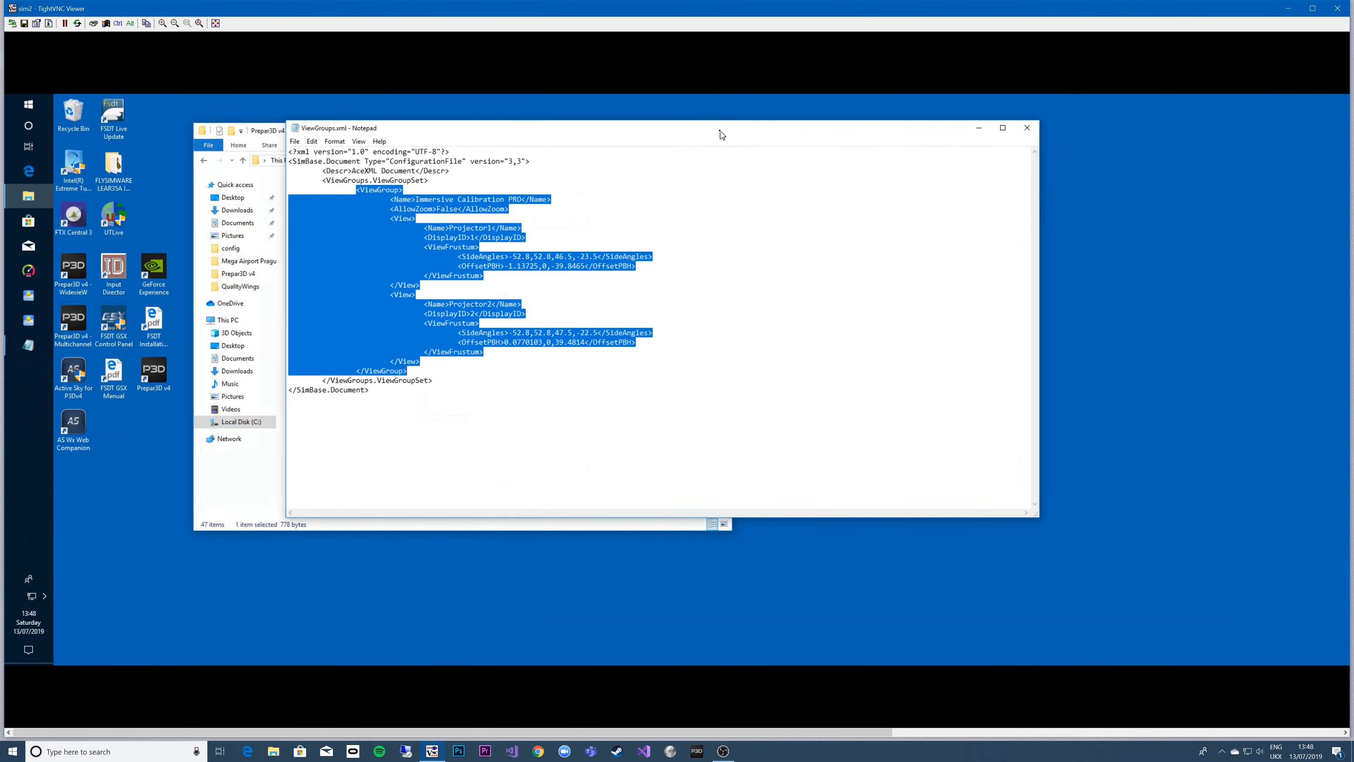
click(499, 430)
click(1027, 129)
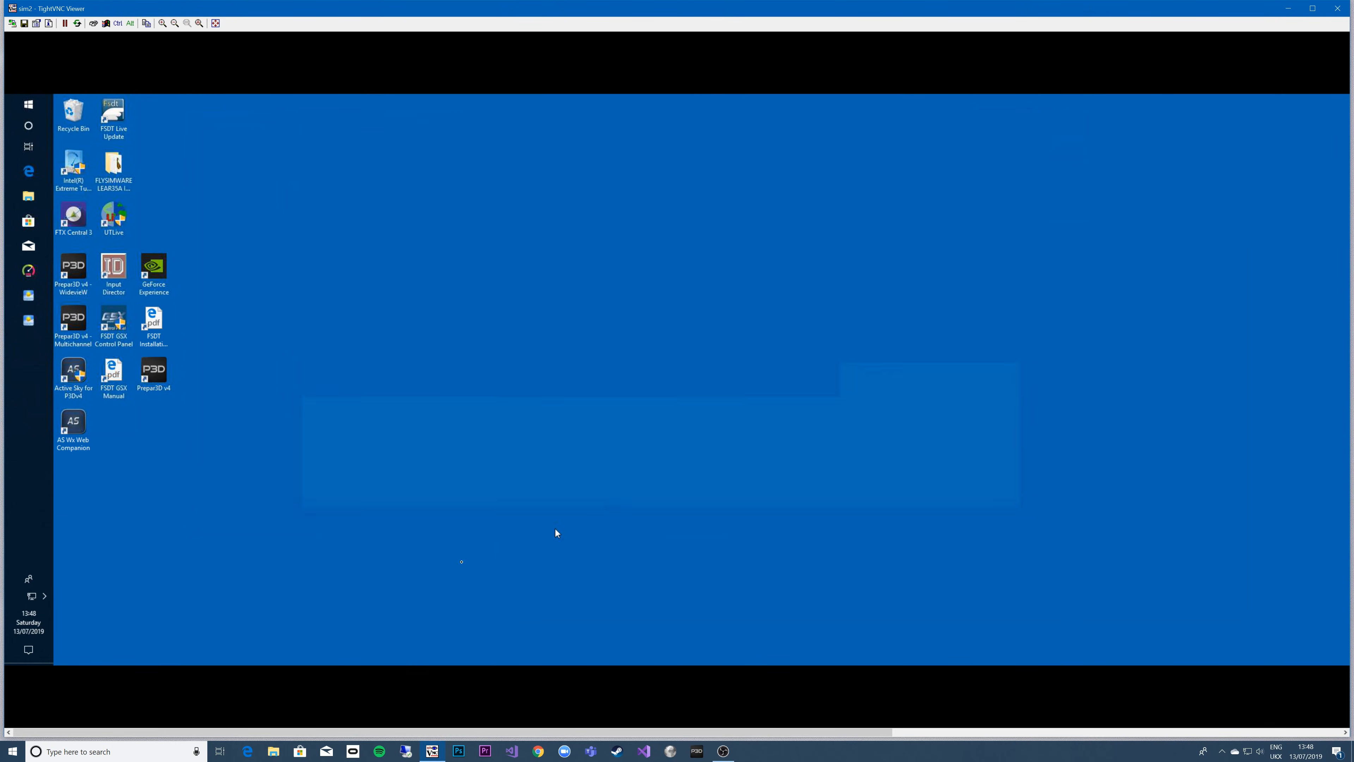
Step: Copy all the .procalib files from C:\temp\procalib on the remote computer
click(30, 197)
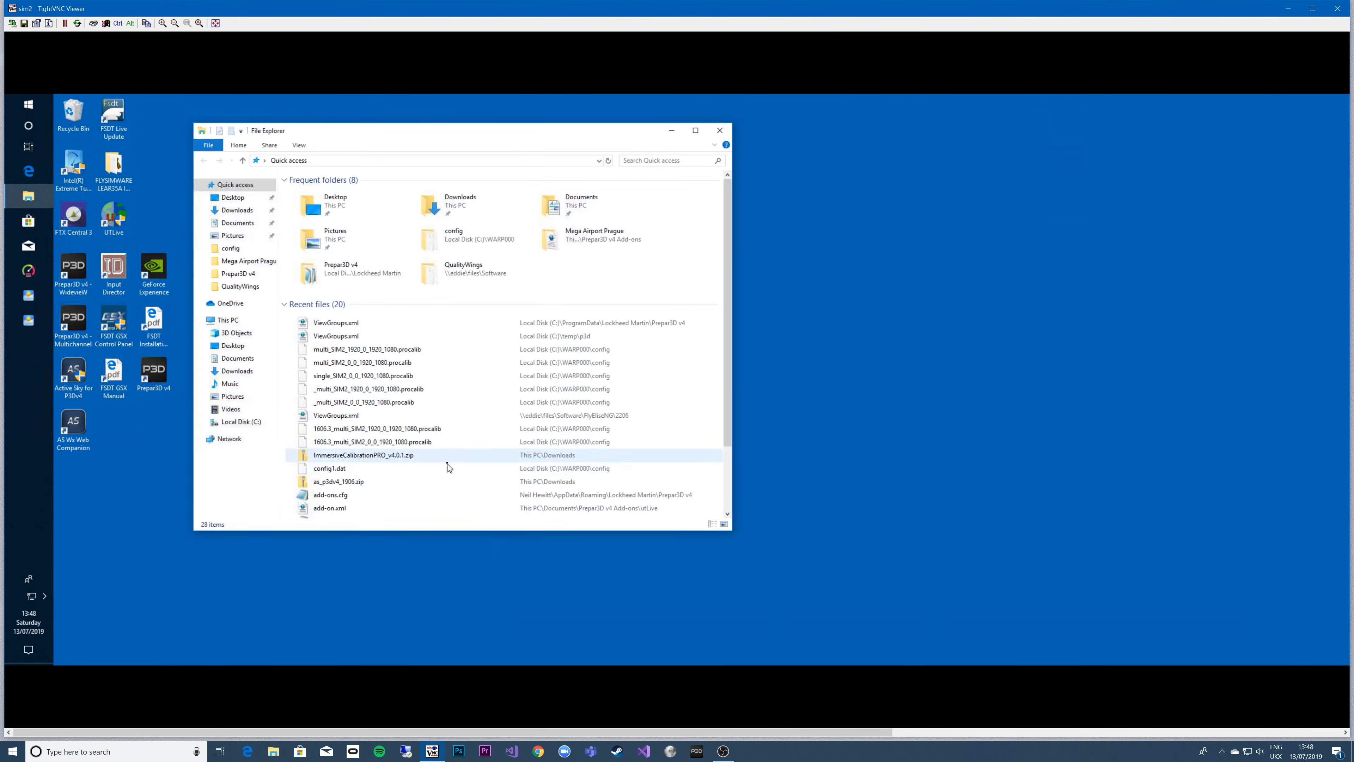
click(239, 422)
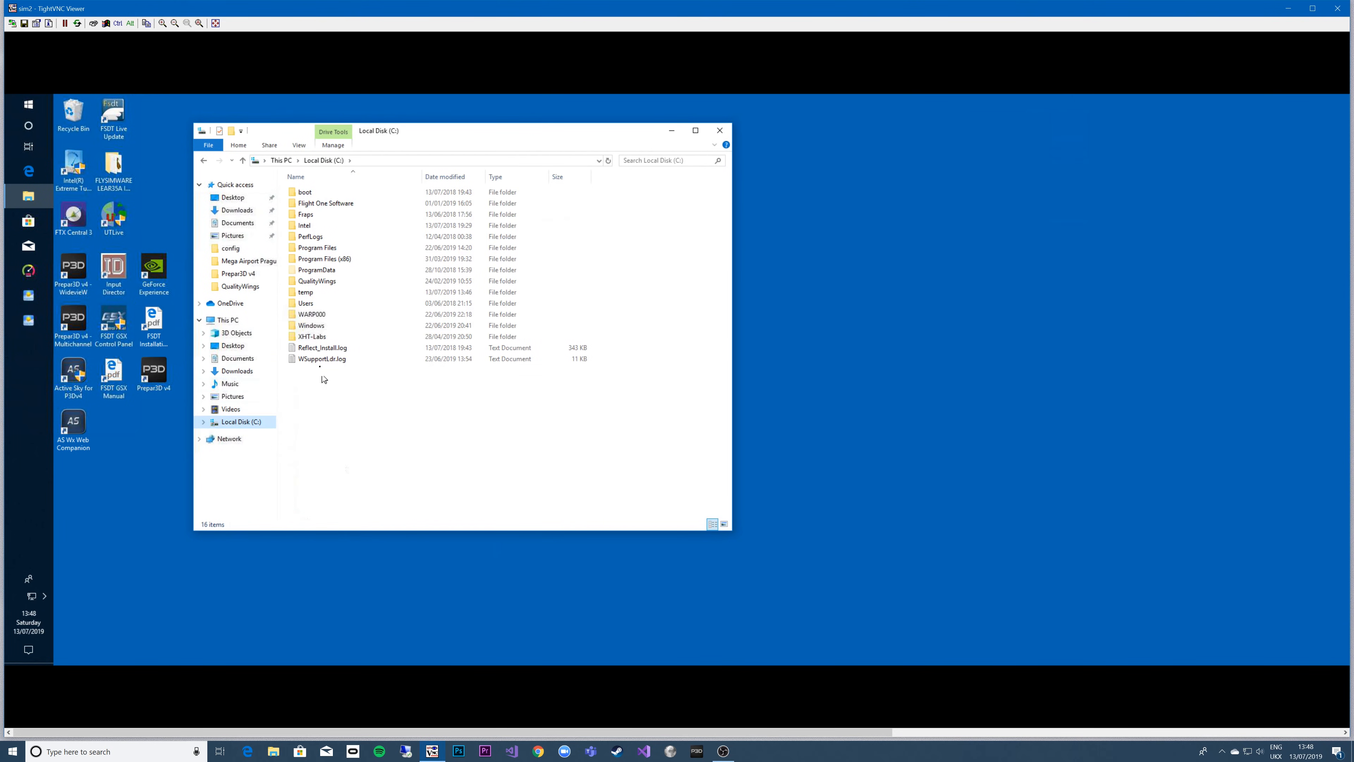
double_click(306, 303)
click(324, 161)
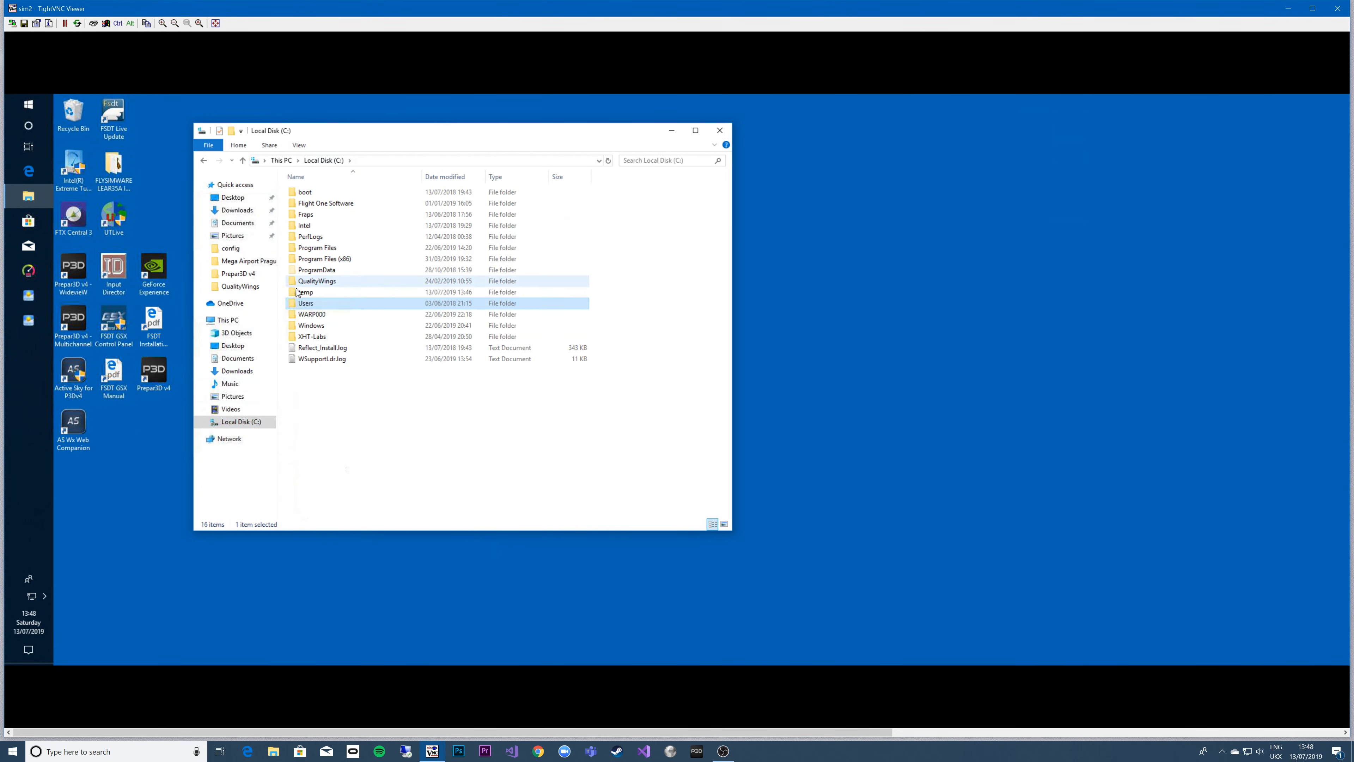
double_click(309, 294)
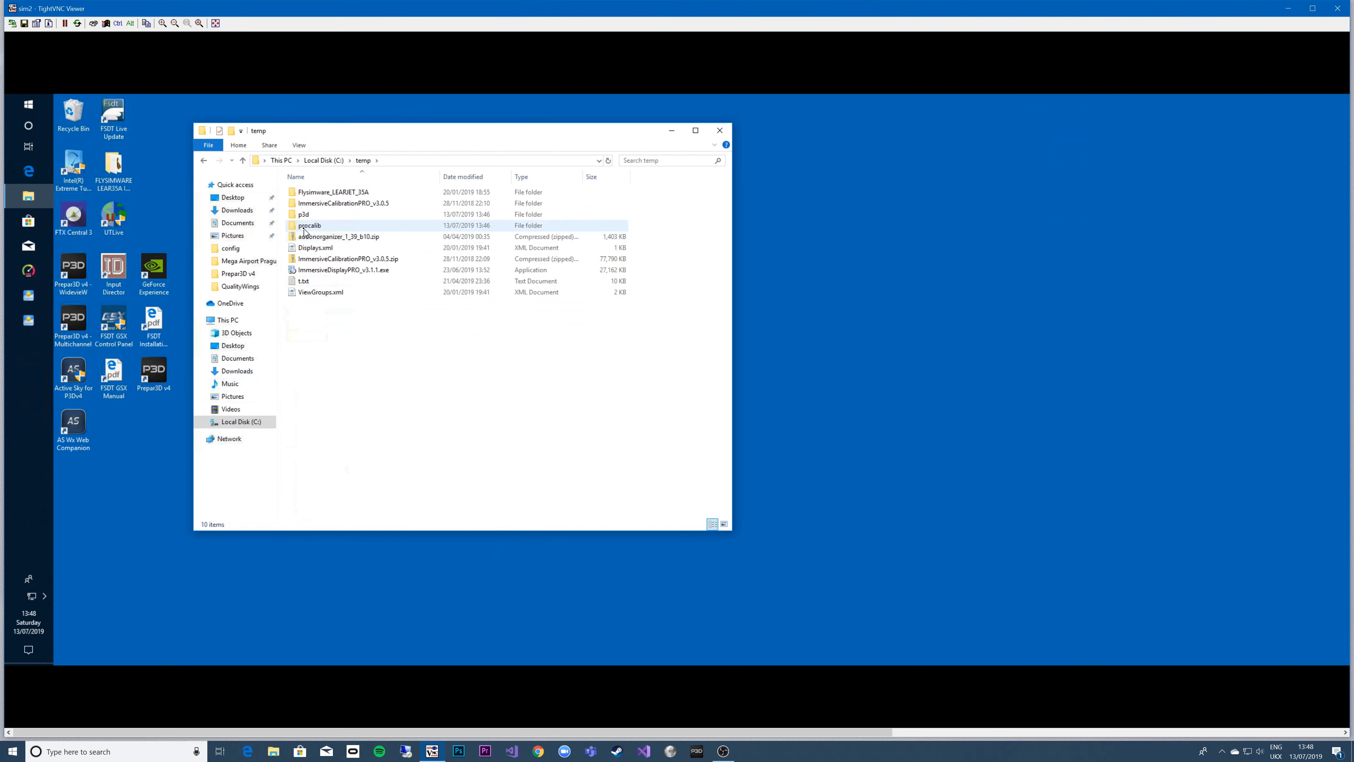
double_click(307, 226)
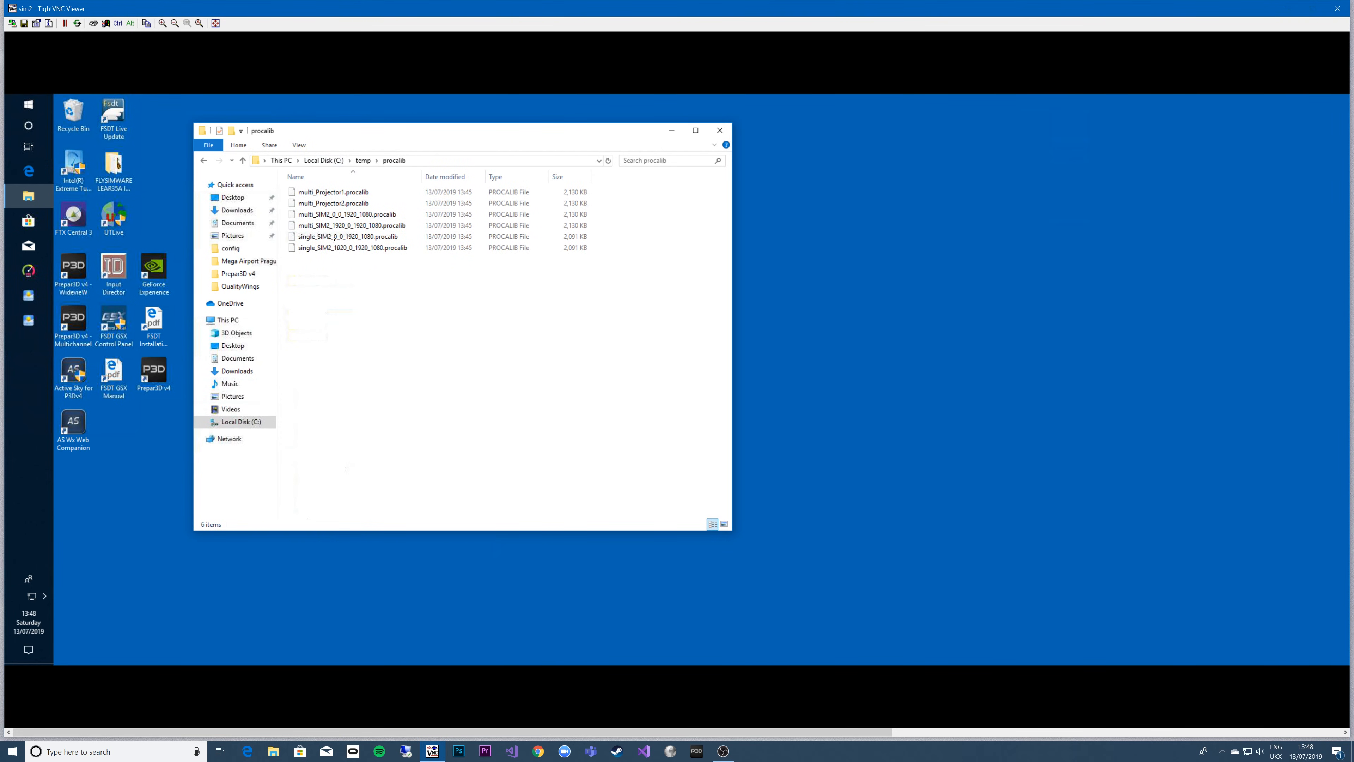
click(338, 193)
shift+click(344, 248)
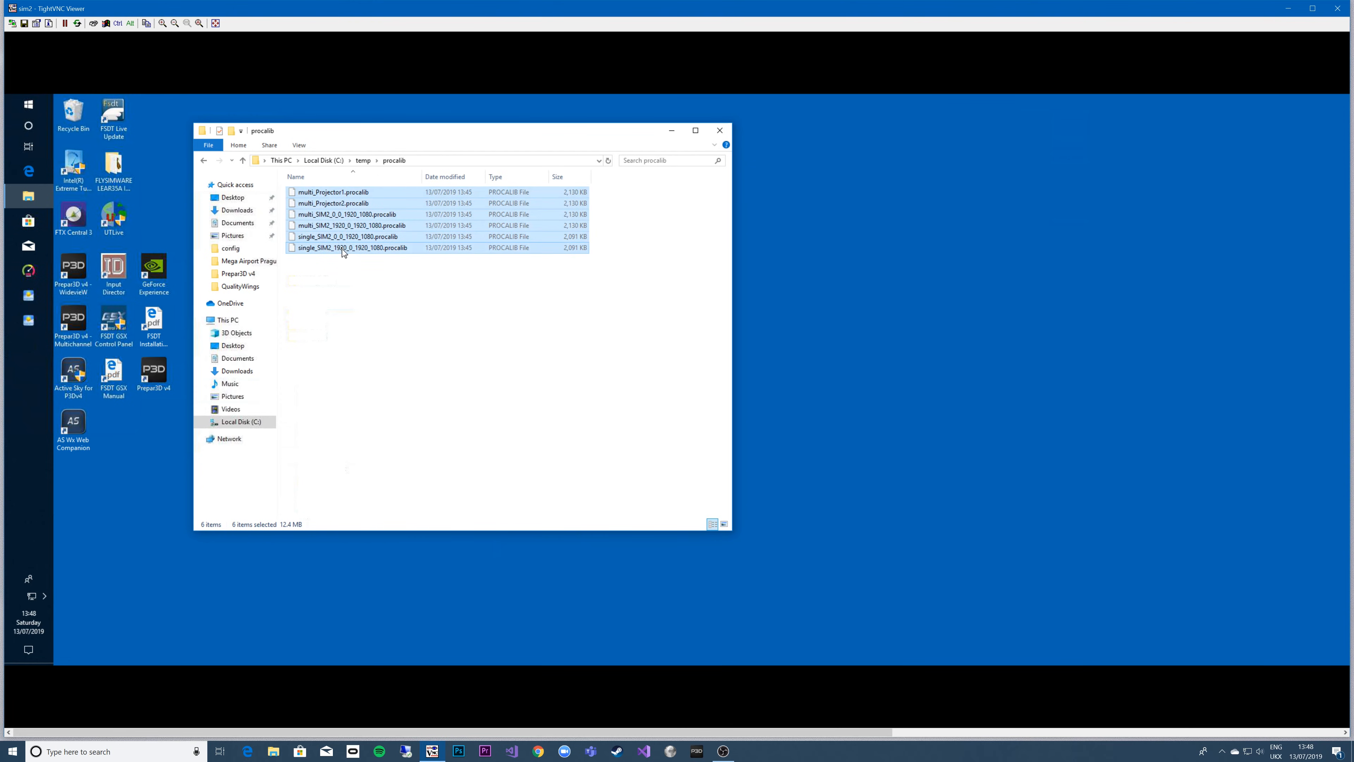
right_click(344, 249)
click(365, 312)
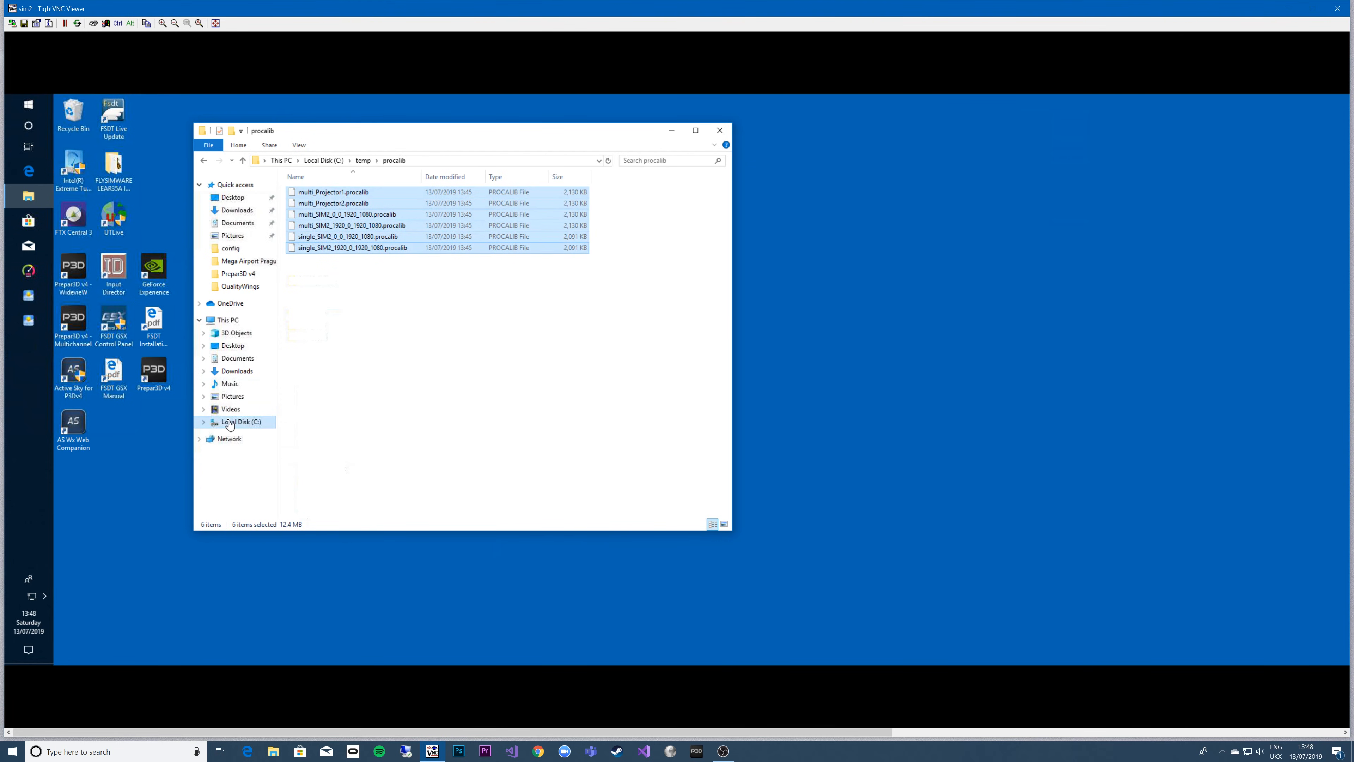
Step: Create a folder named 1307 in C:\WARP000 and open it
click(241, 422)
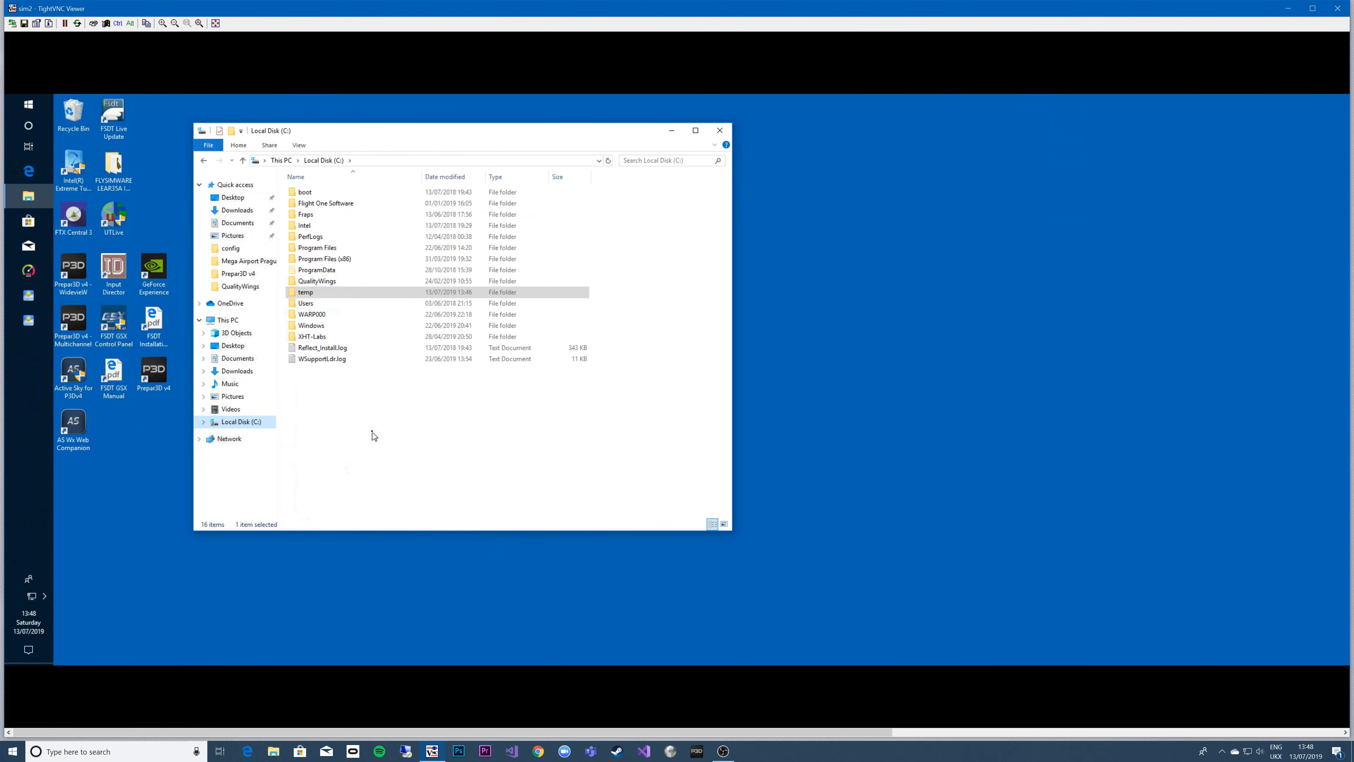
double_click(317, 316)
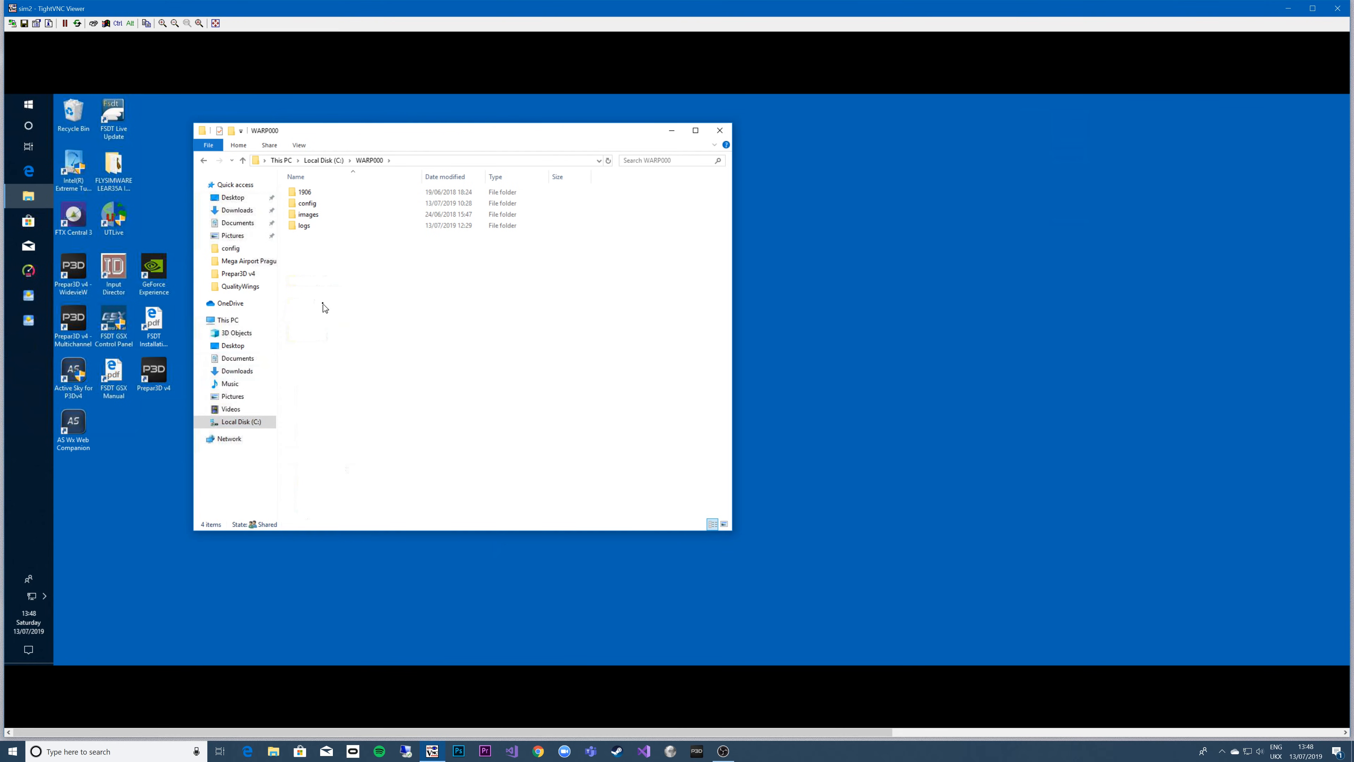
right_click(343, 347)
mouse_move(376, 469)
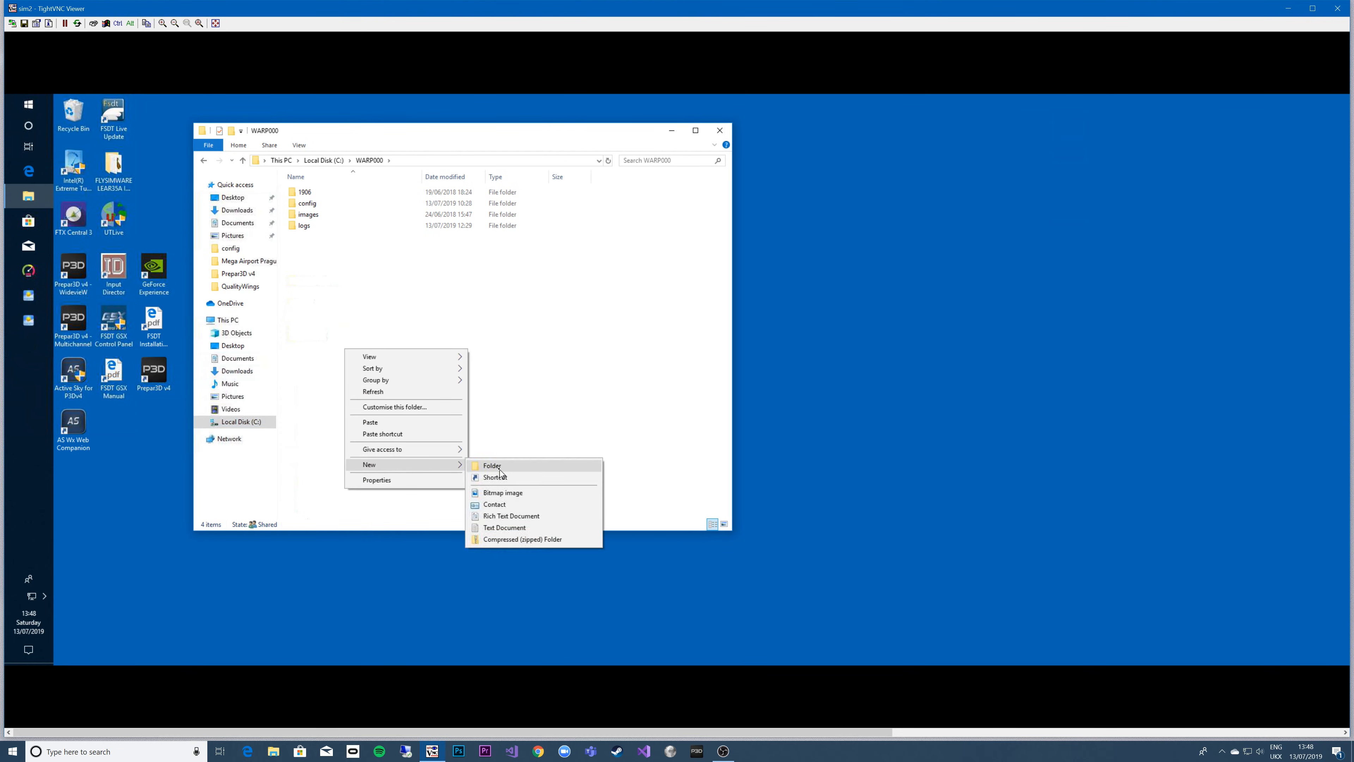
click(501, 466)
text(1307)
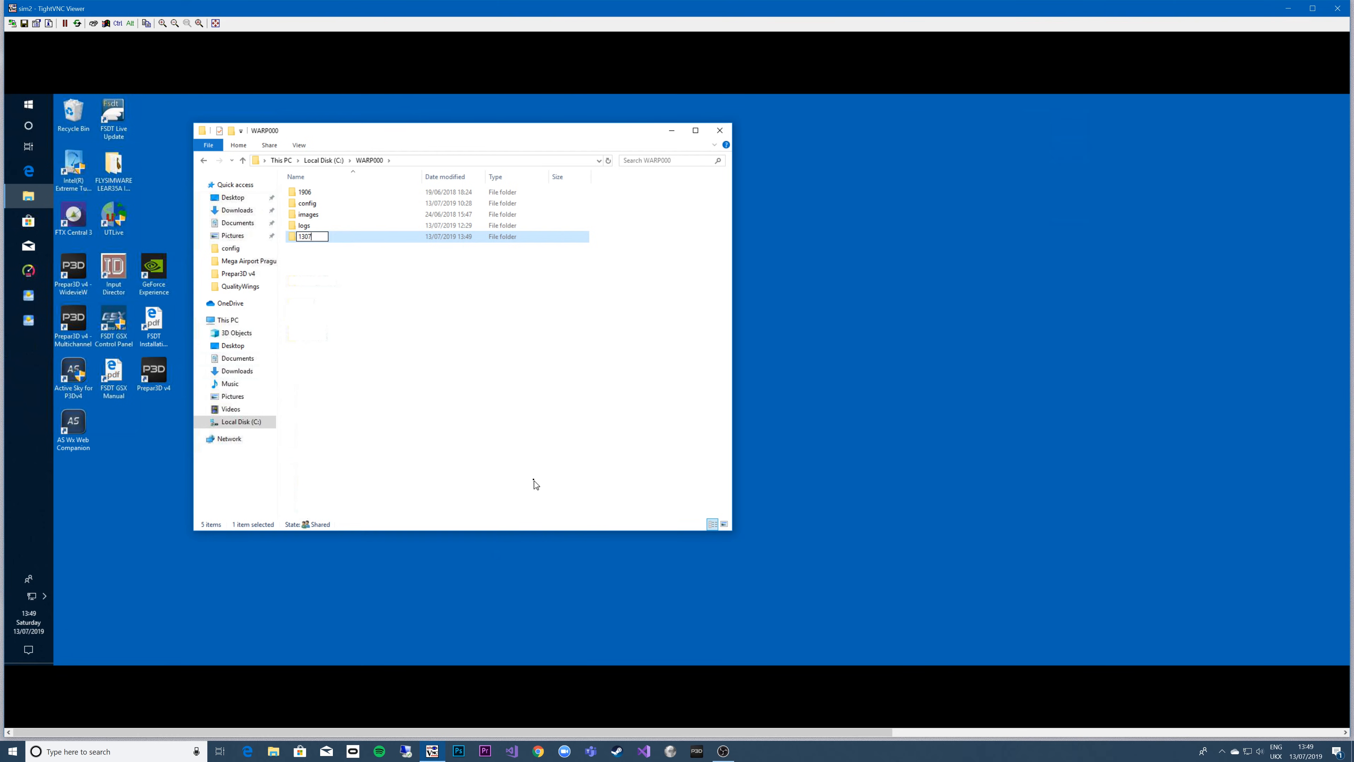
key(Return)
key(Return)
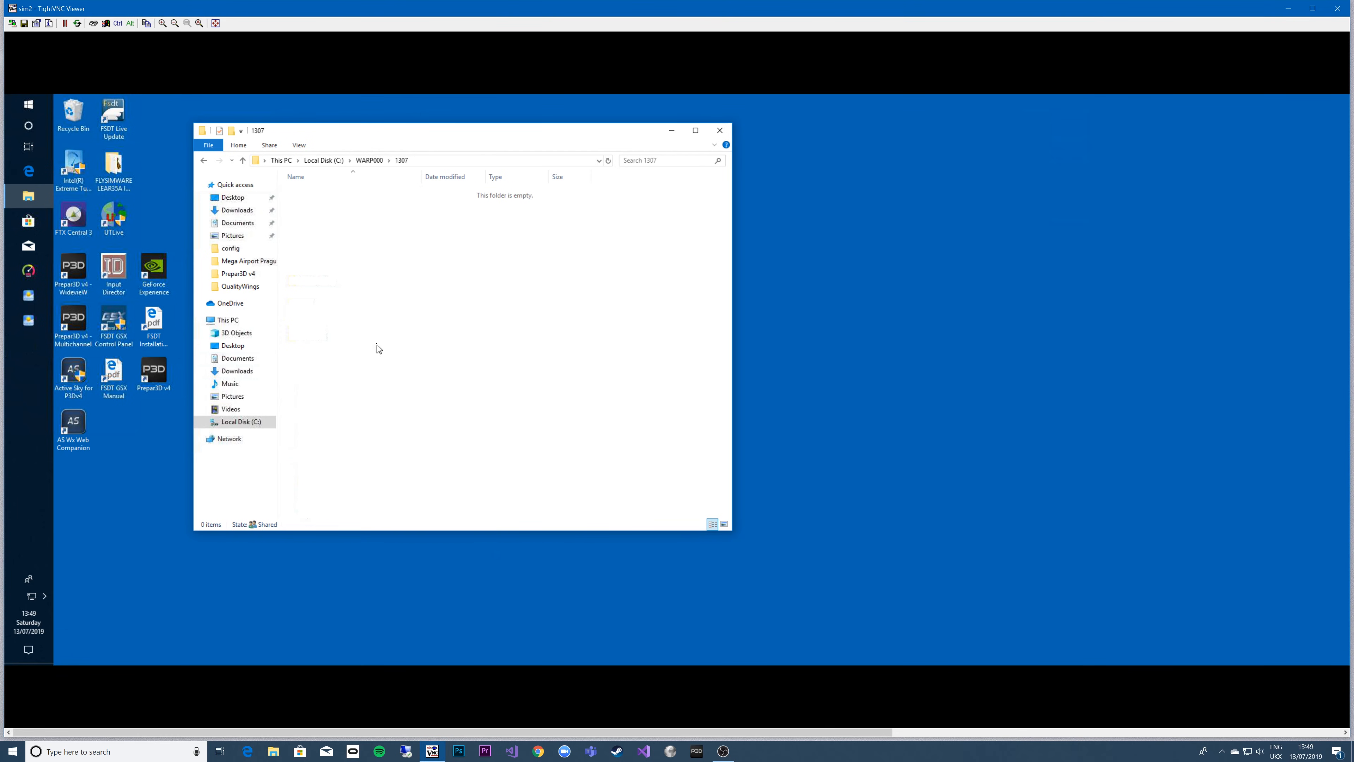
Step: Paste the copied .procalib files into the 1307 folder and close the File Explorer window
right_click(372, 315)
click(397, 389)
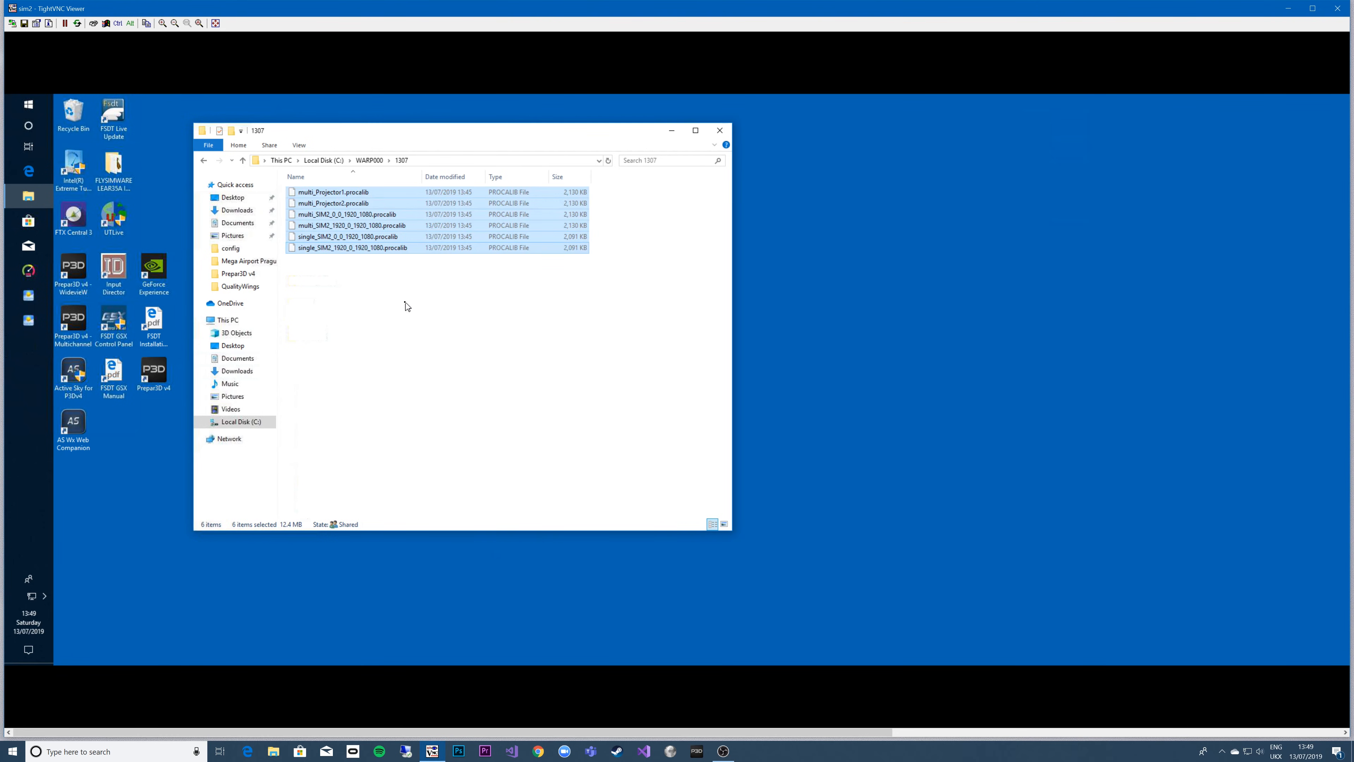
click(380, 346)
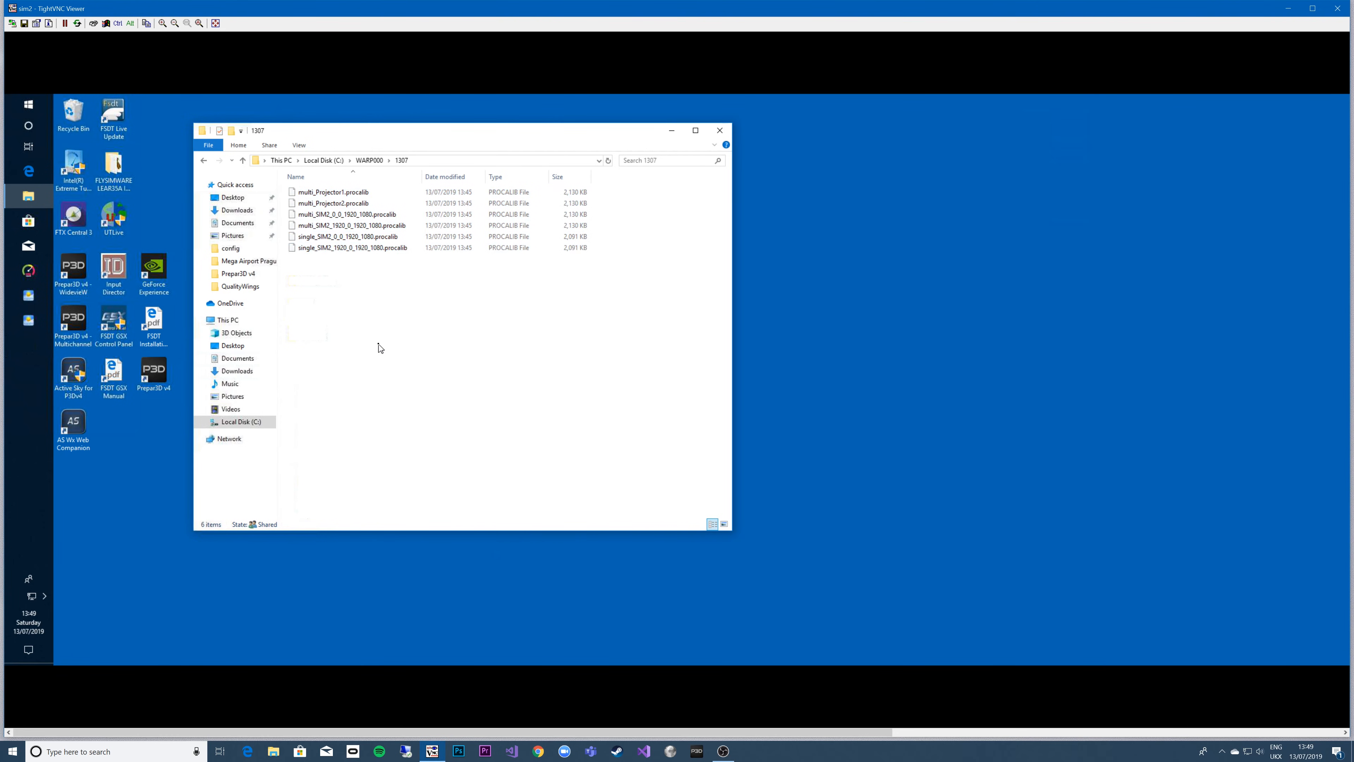
click(720, 130)
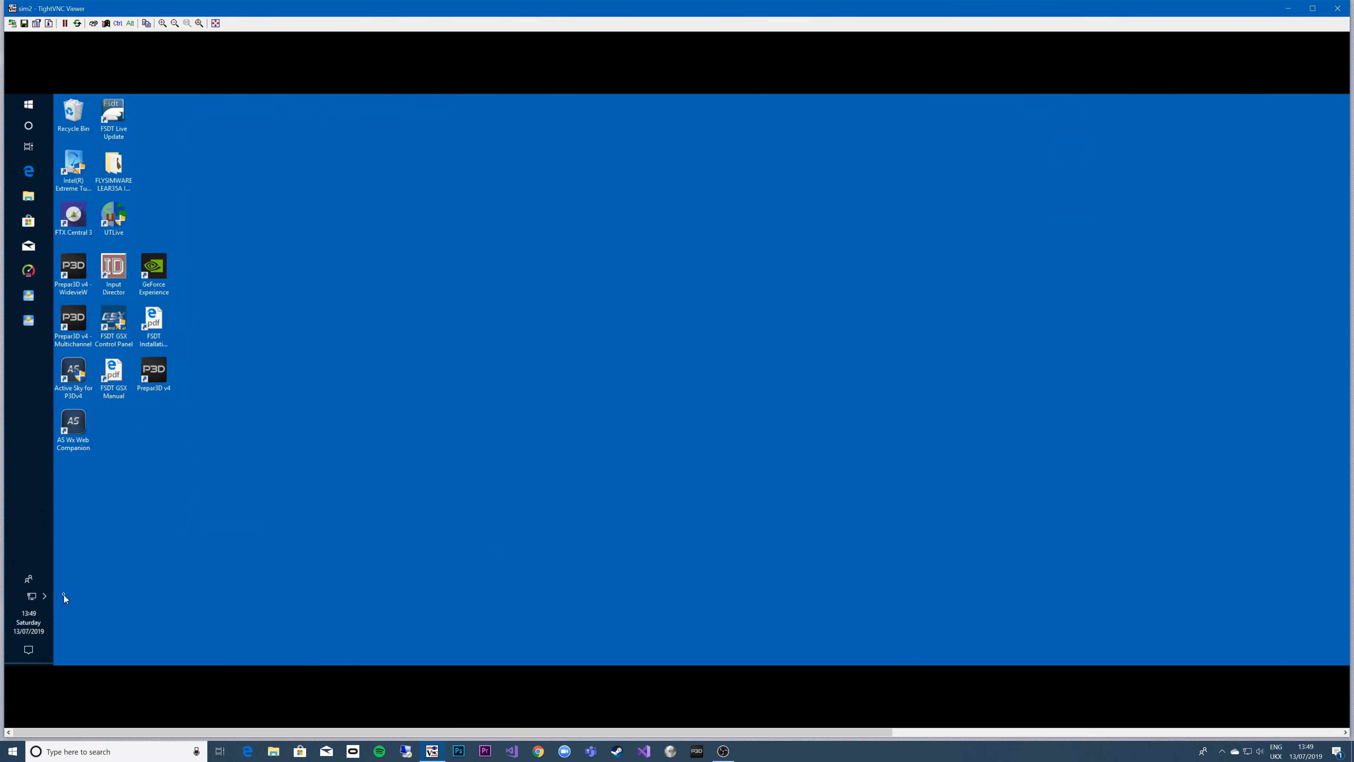
Step: Switch to Immersive Display PRO on the remote computer by bringing up its hidden main window
click(45, 595)
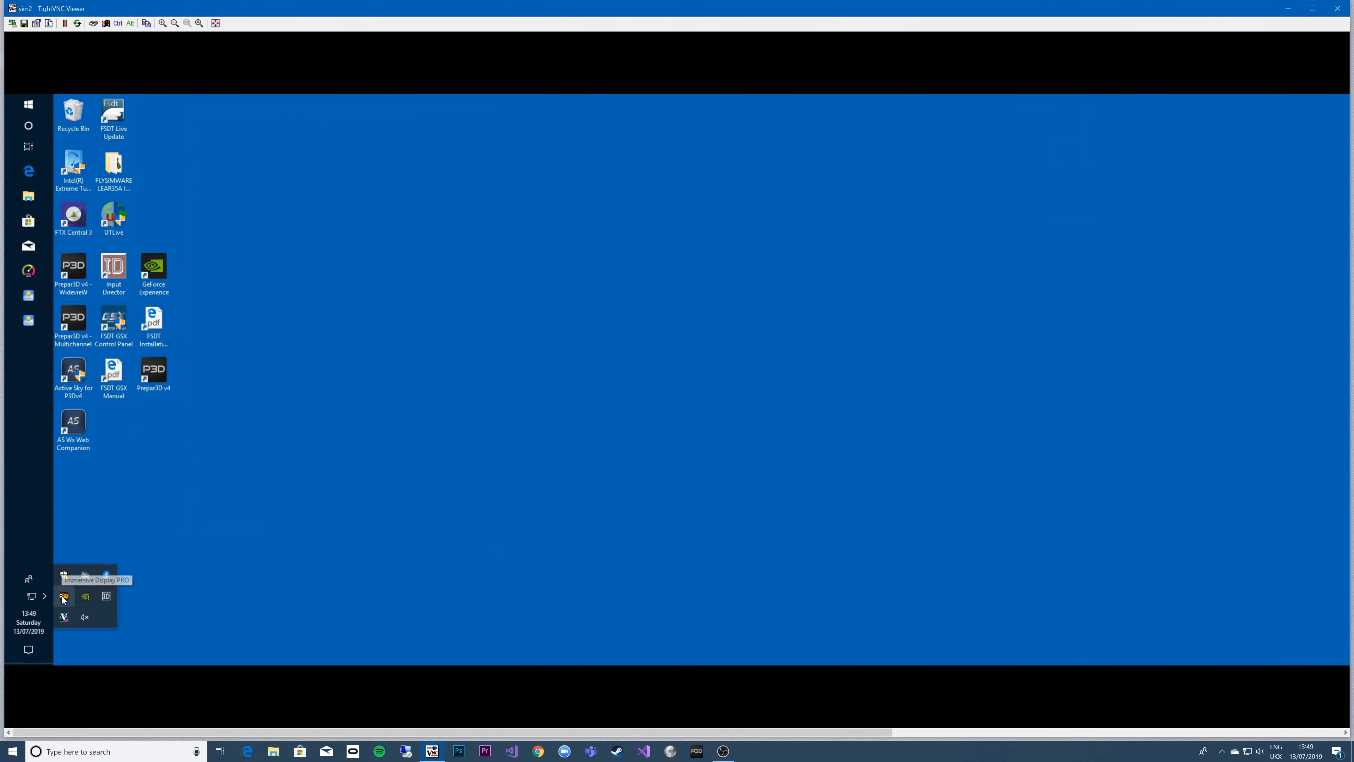
right_click(63, 596)
click(86, 605)
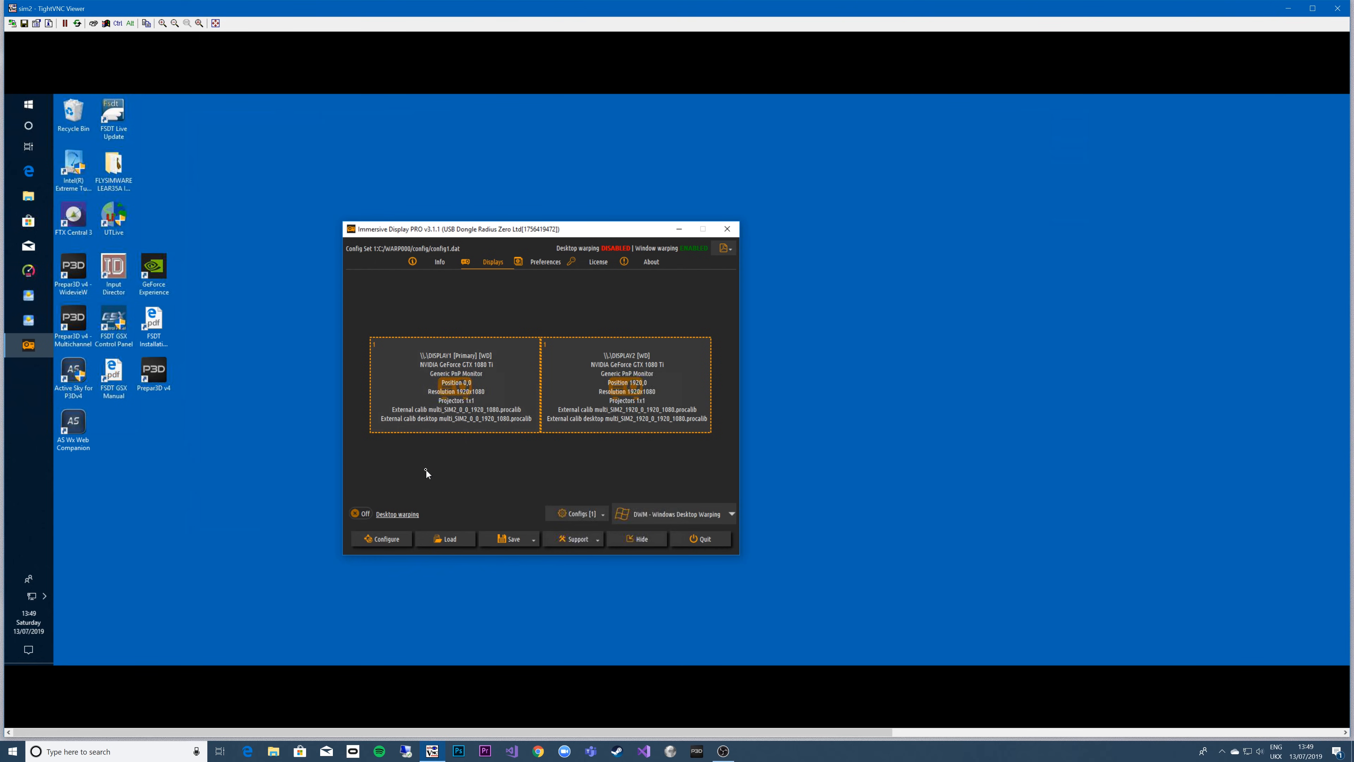
Step: Try to load multi_SIM2_0_0_1920_1080.procalib from C:\WARP000\1307 as display 1's external calibration, then dismiss the warning
right_click(441, 385)
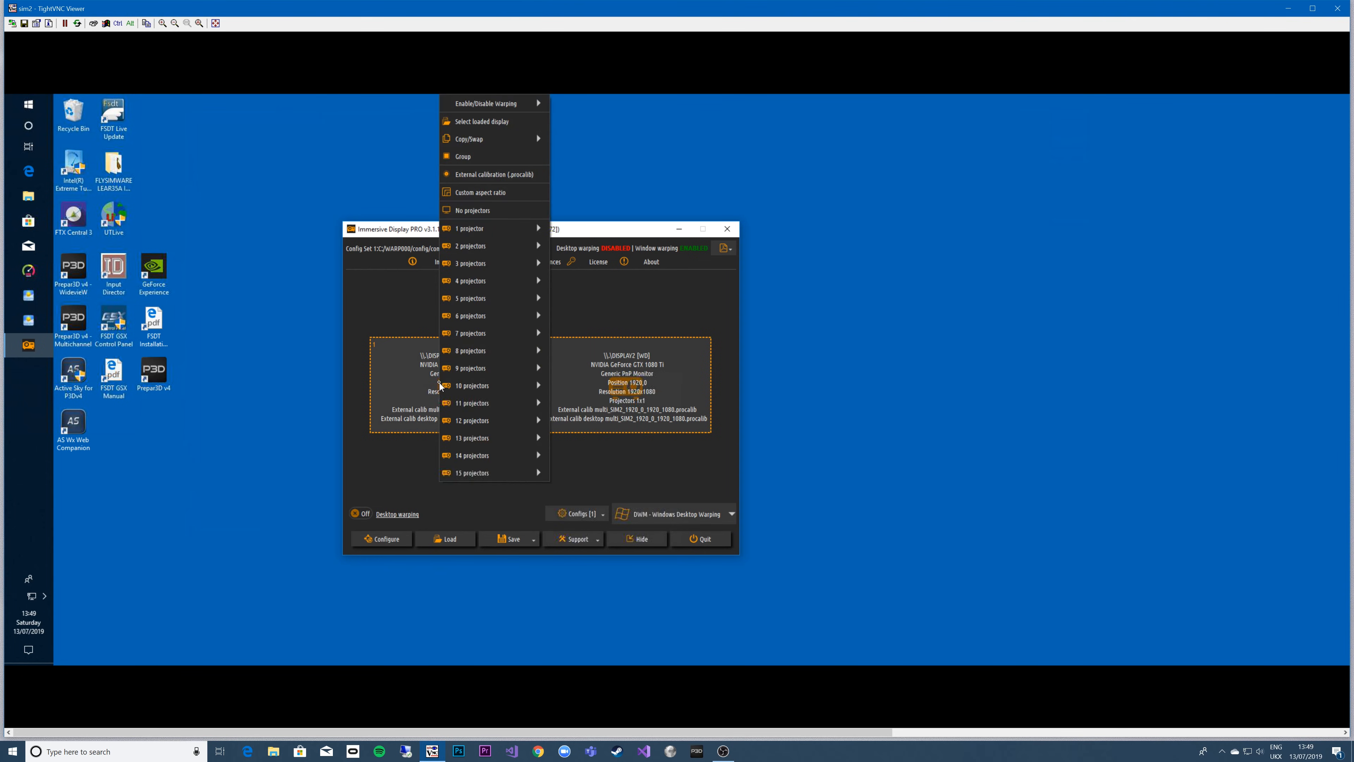
click(478, 174)
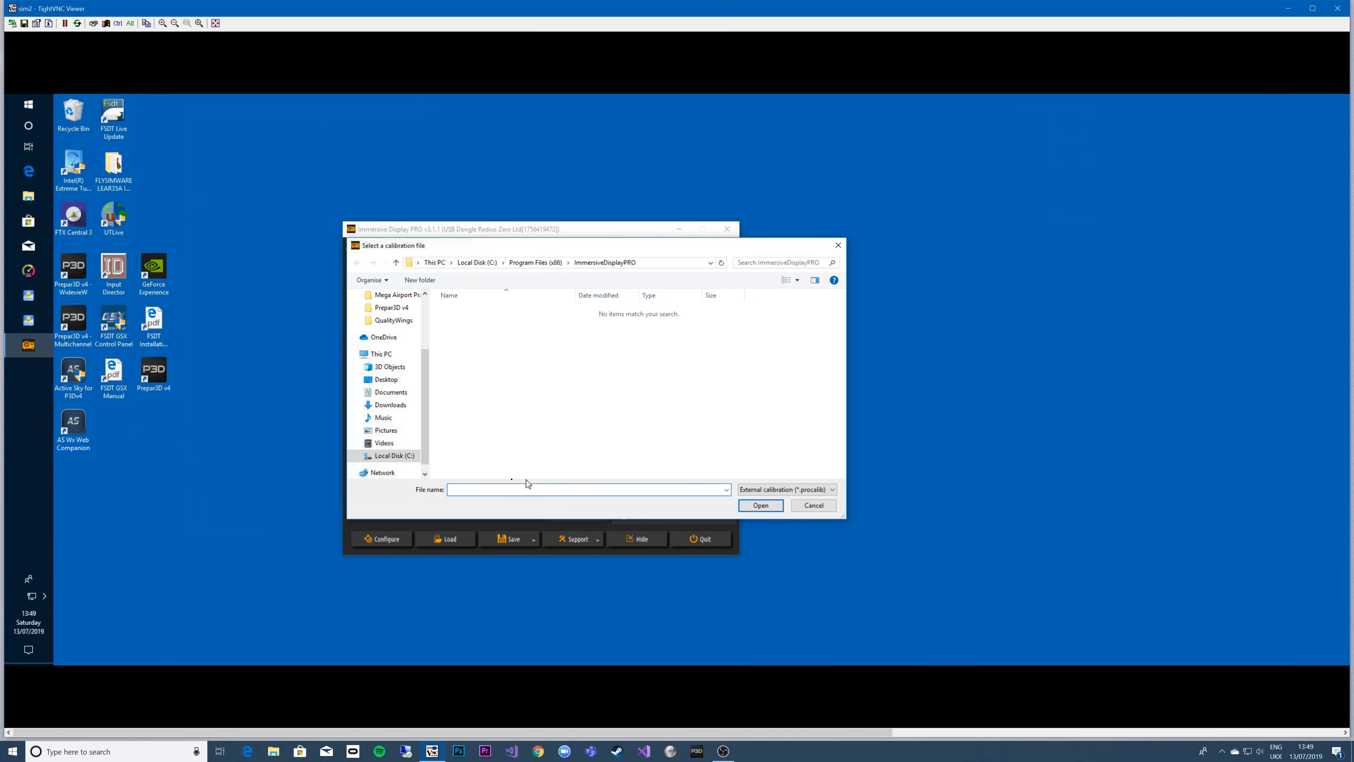
click(384, 456)
double_click(472, 433)
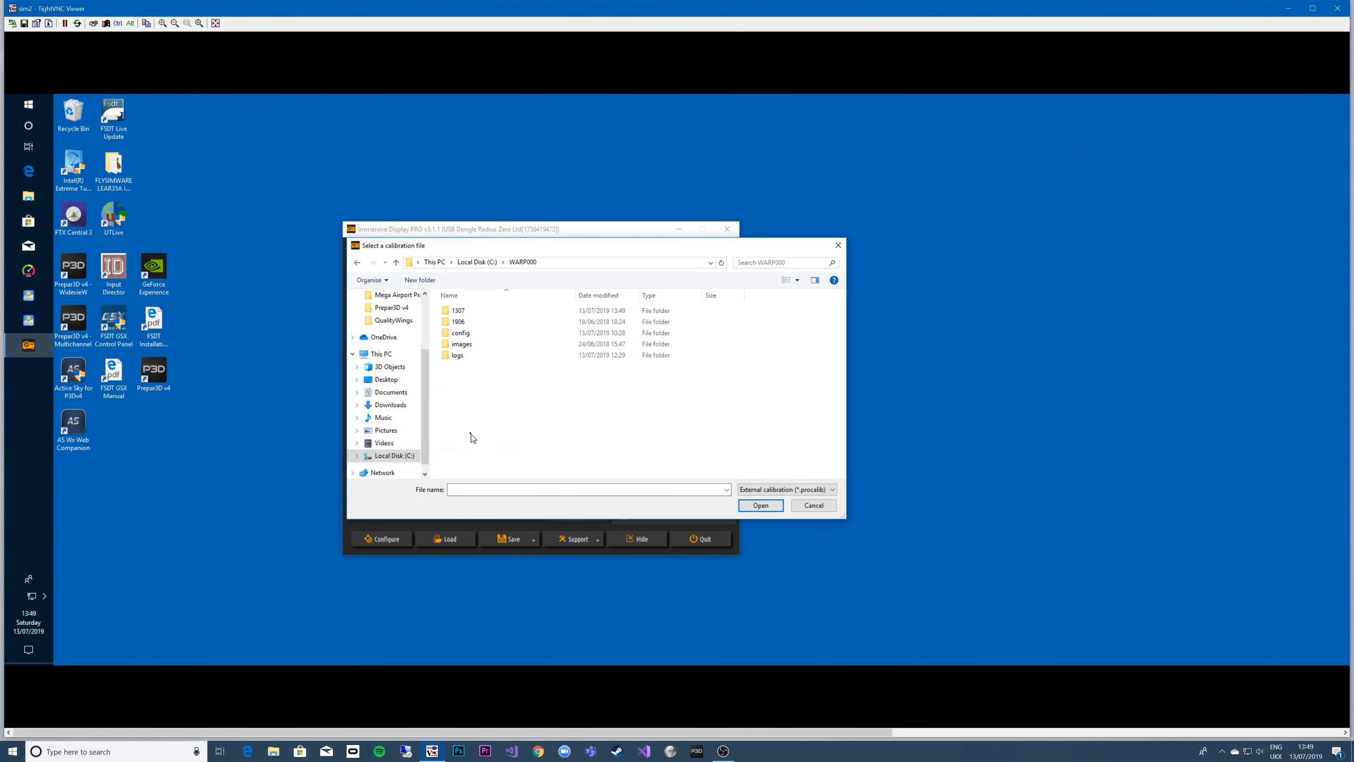
double_click(459, 311)
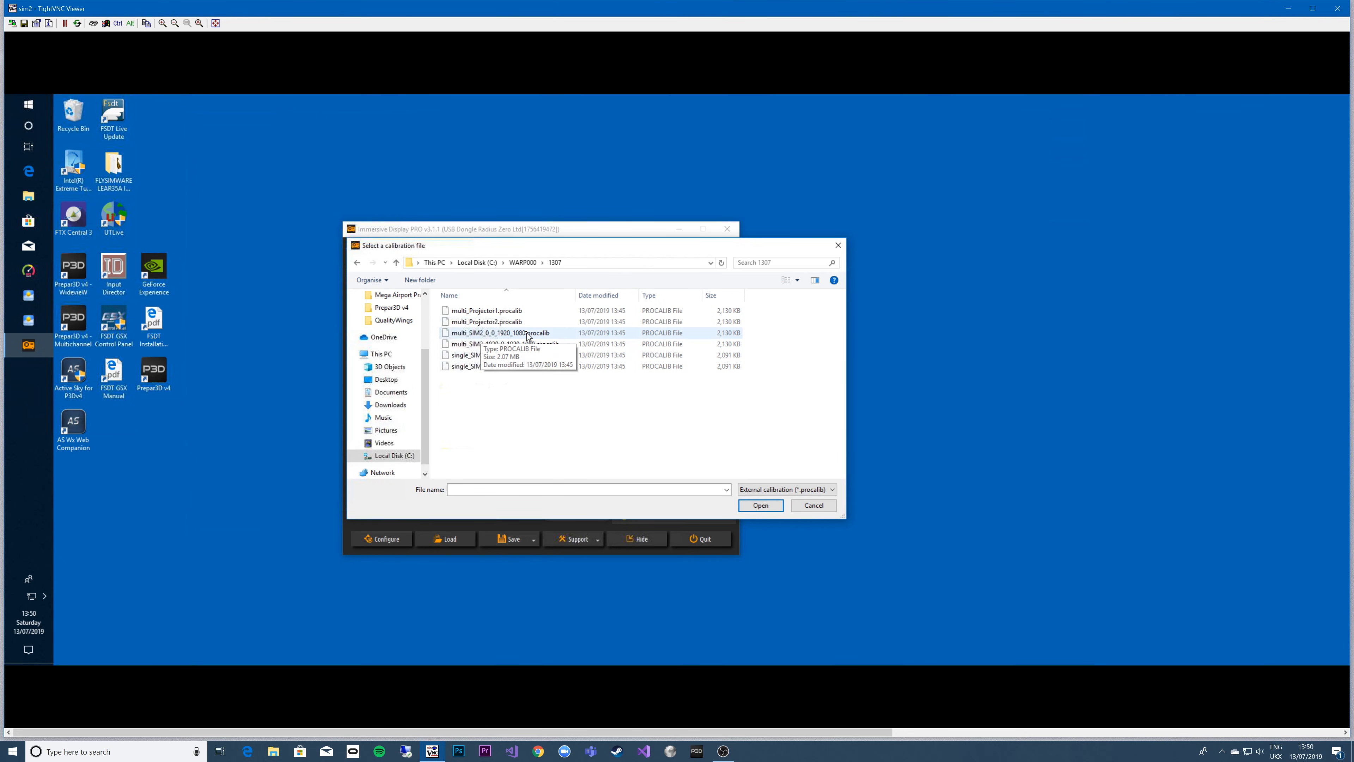
double_click(469, 332)
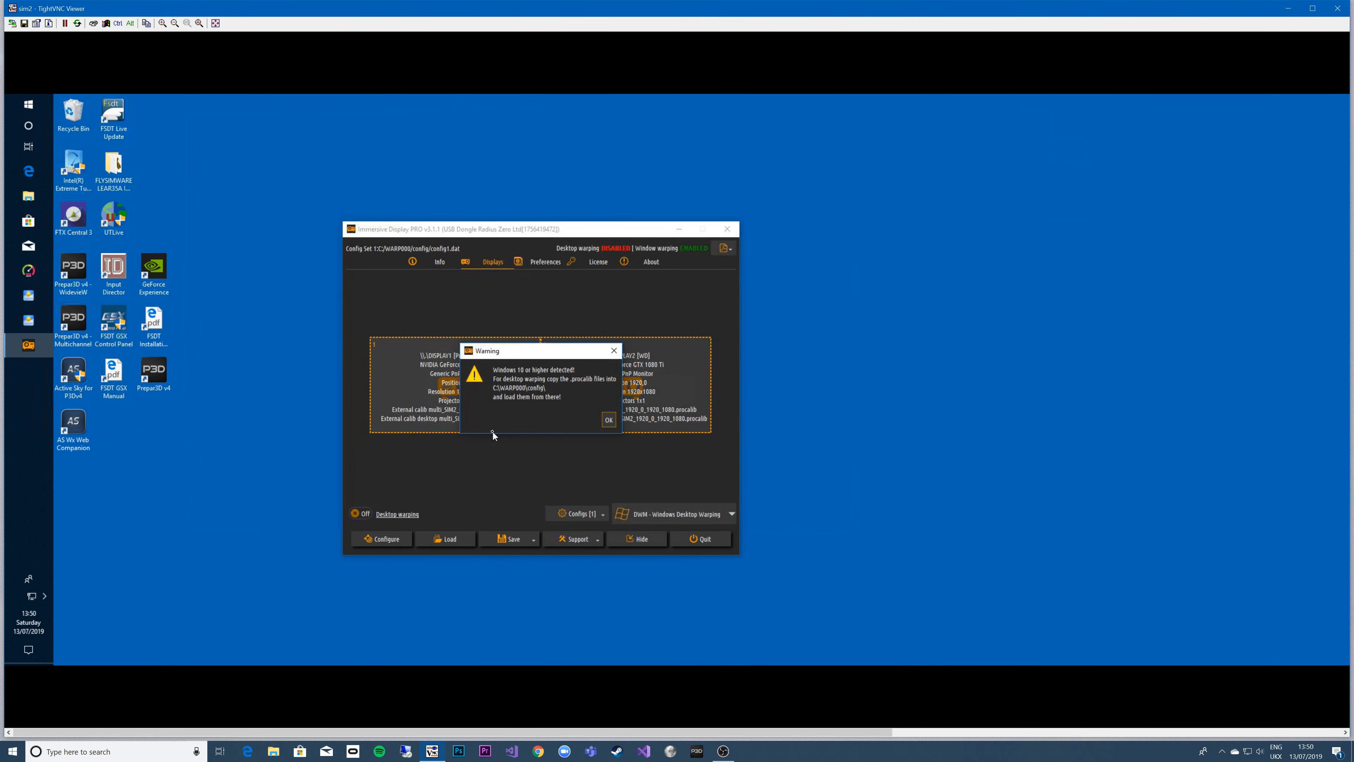
click(608, 419)
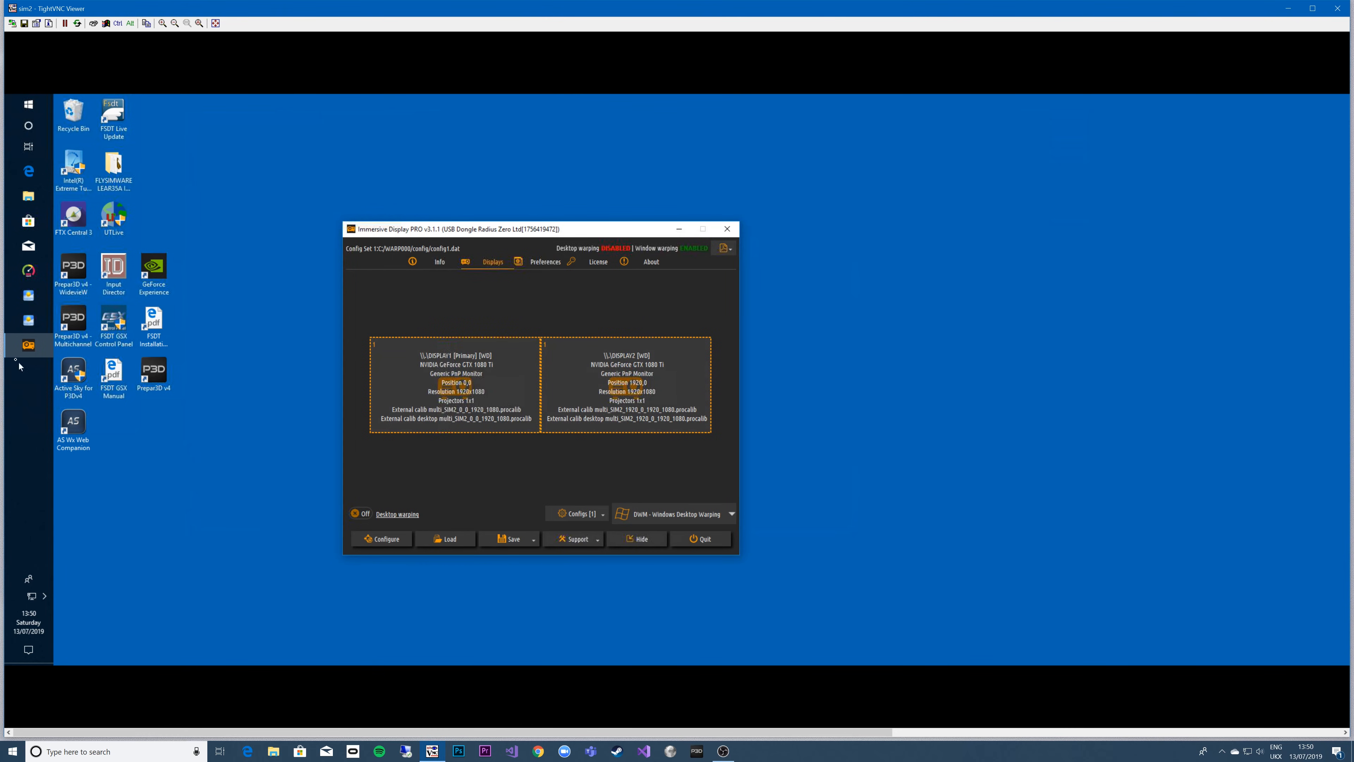
Step: Copy all the .procalib files from the C:\WARP000\1307 folder
click(28, 196)
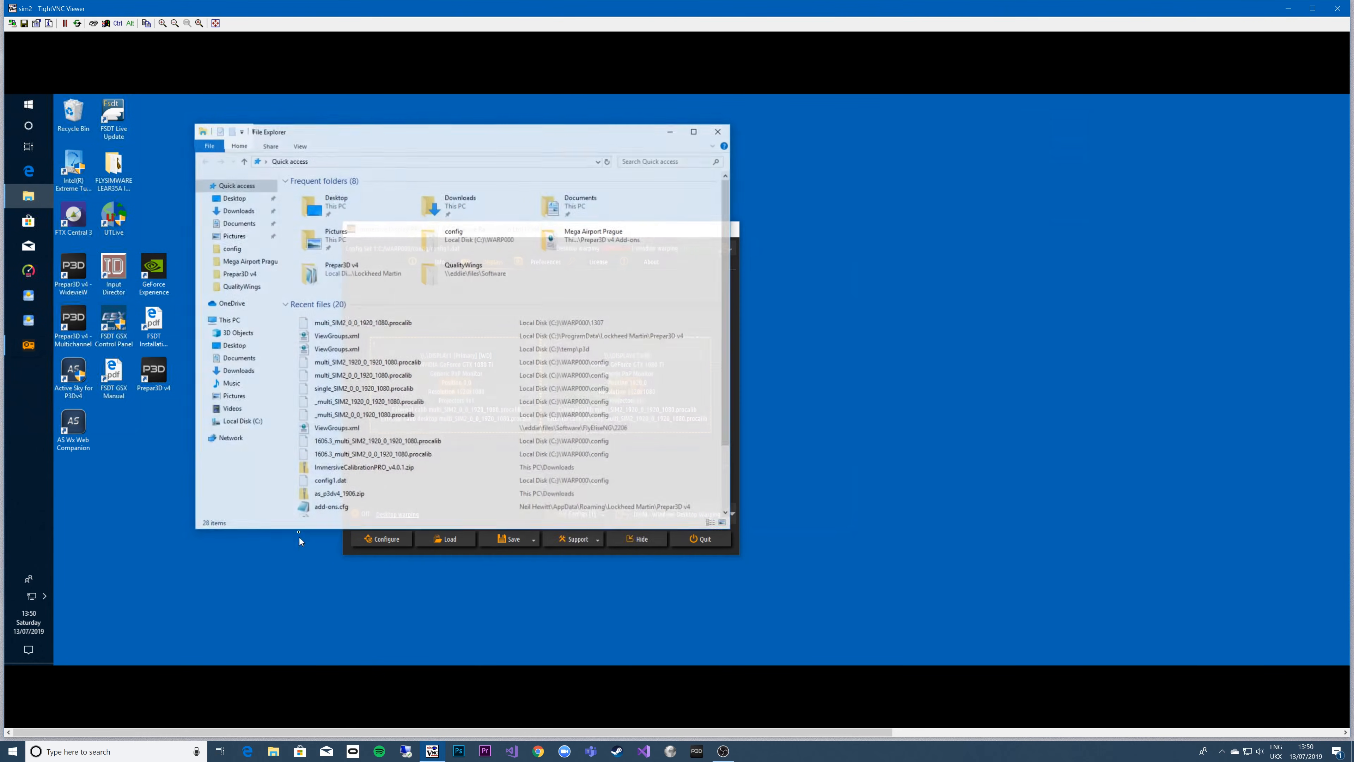
click(238, 422)
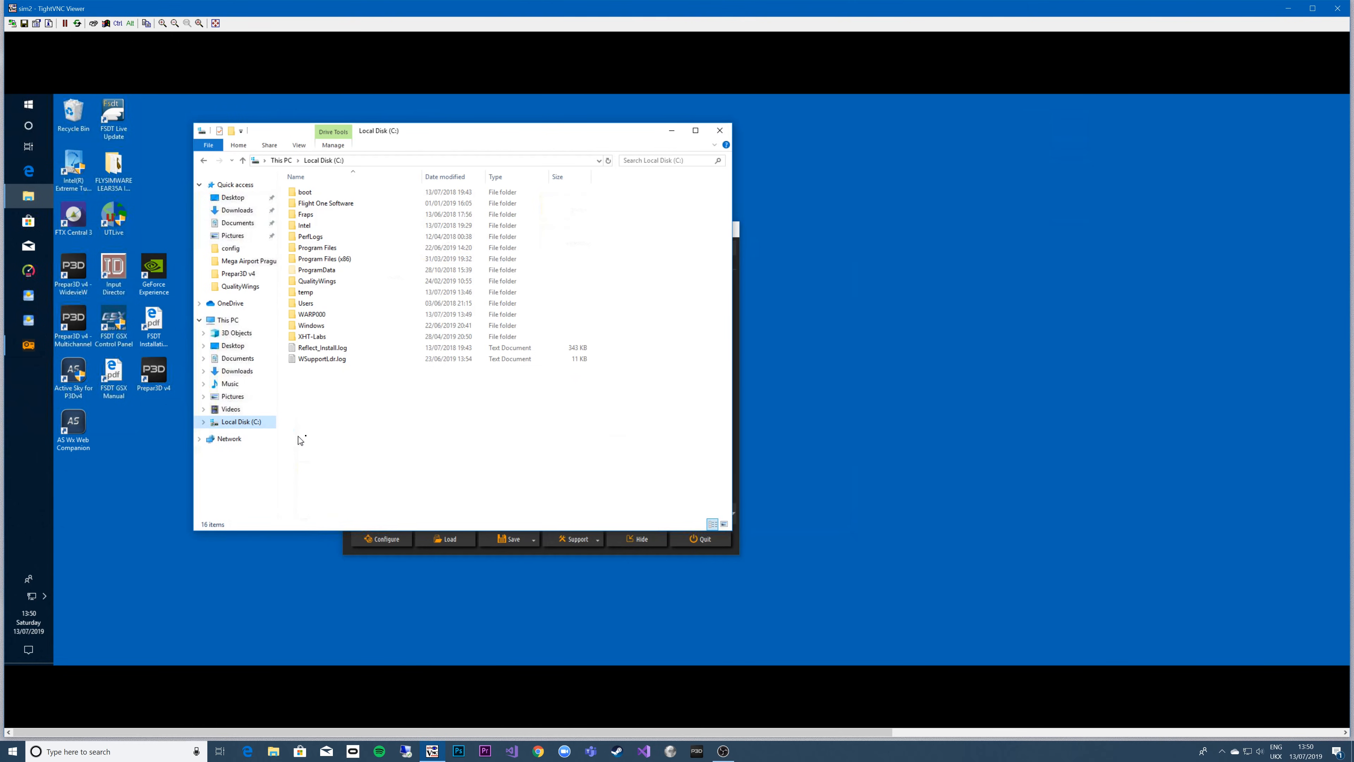
double_click(312, 315)
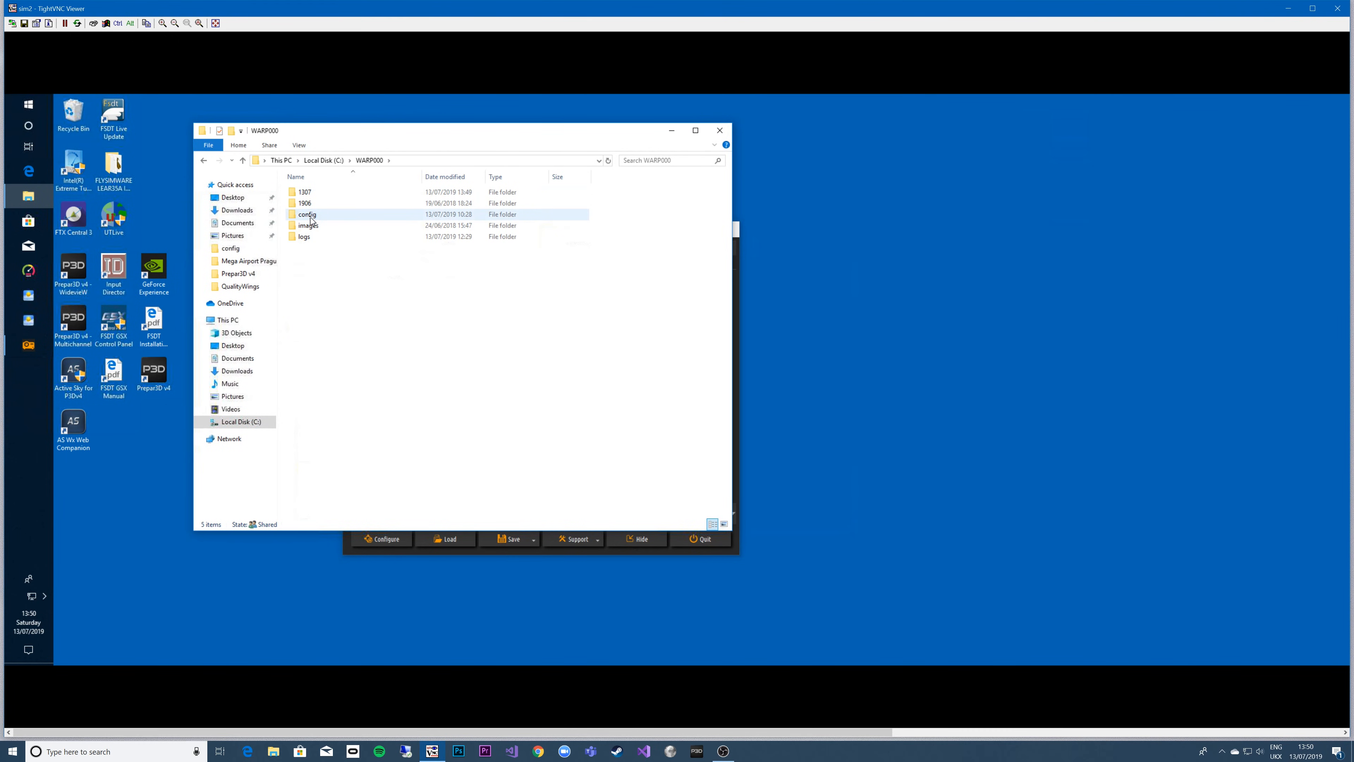
double_click(305, 193)
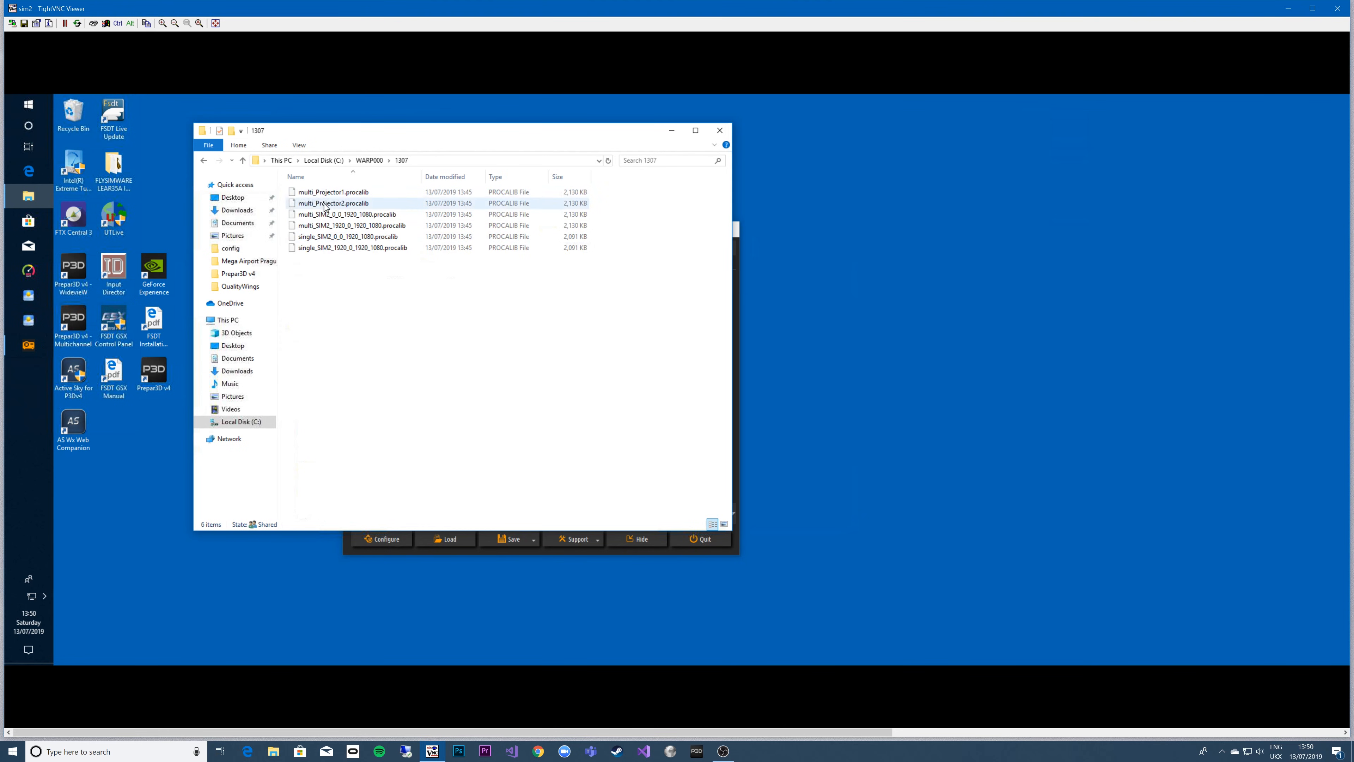
click(327, 195)
shift+click(342, 248)
right_click(342, 249)
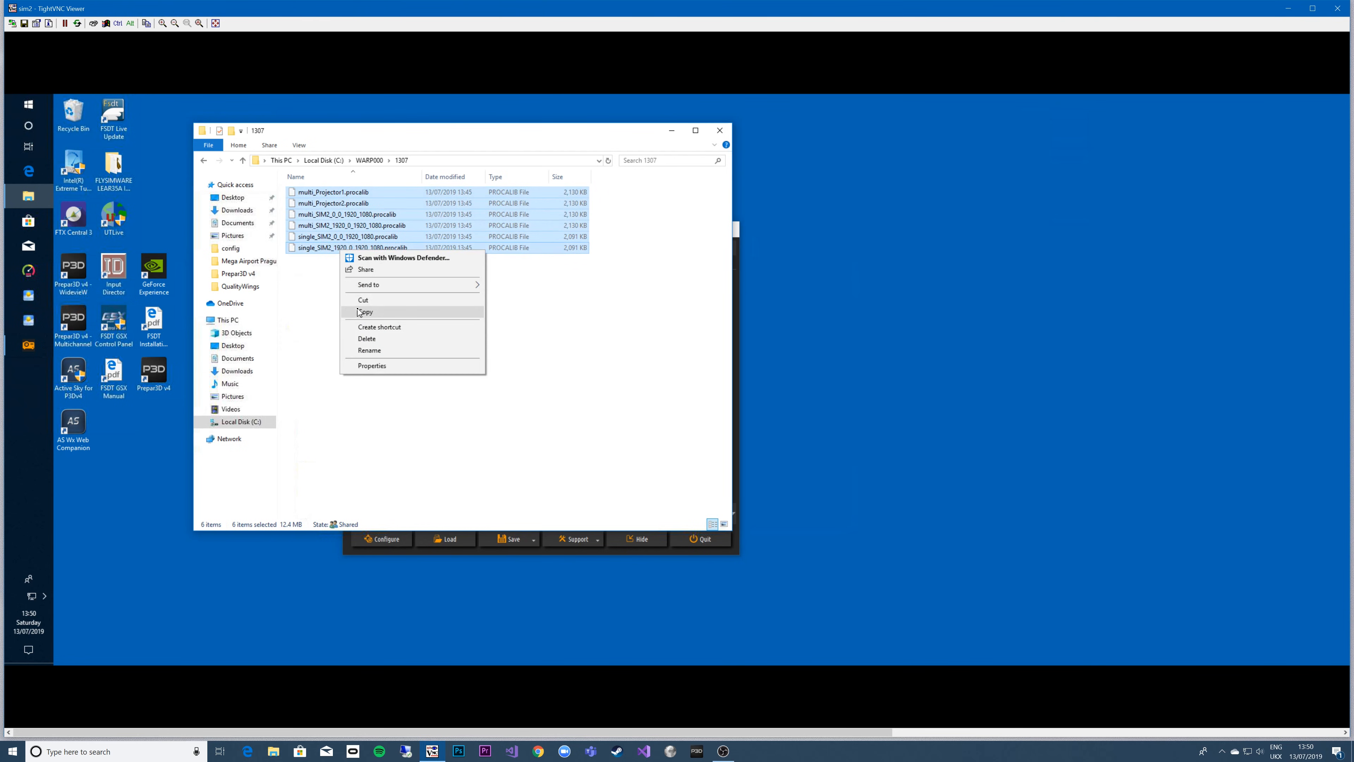
click(366, 311)
Step: Permanently delete the old .procalib, .split and ViewGroups XML files from C:\WARP000\config
click(369, 160)
double_click(308, 216)
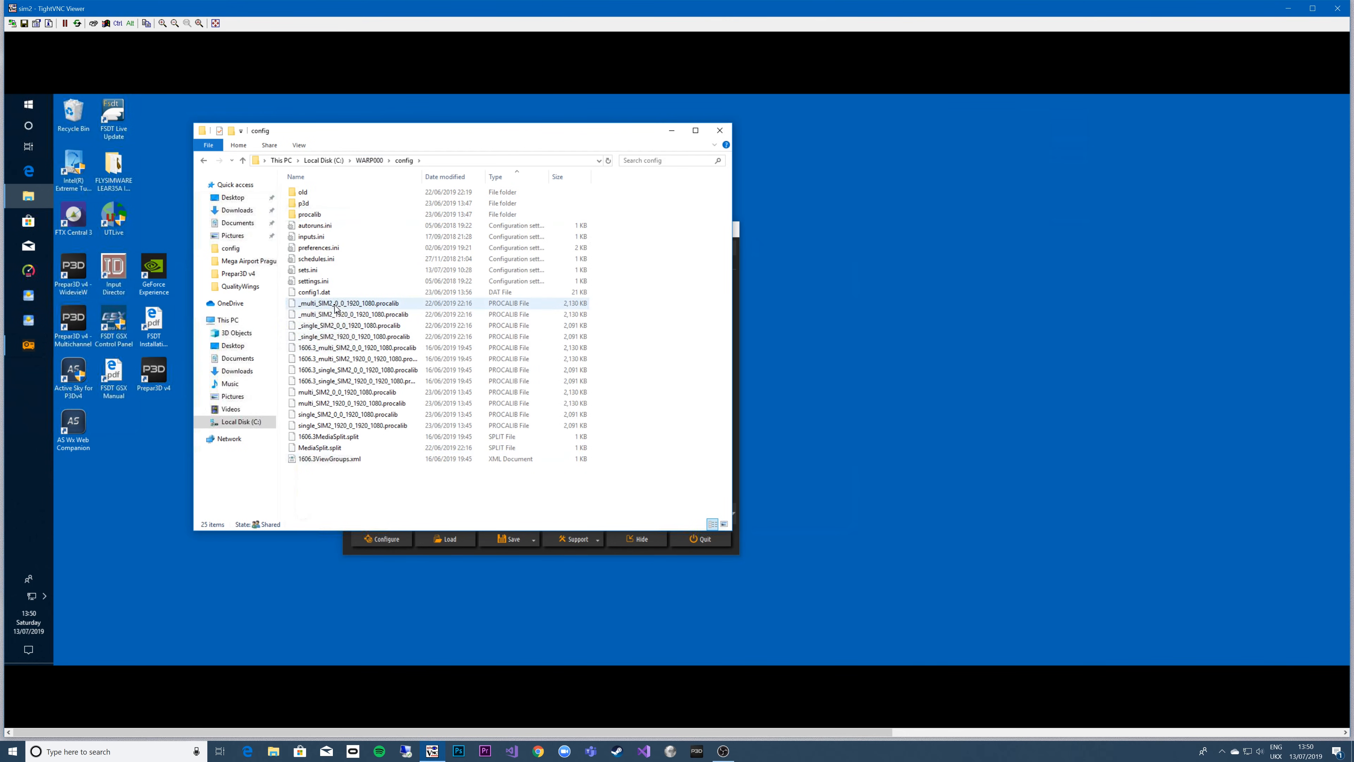
click(335, 307)
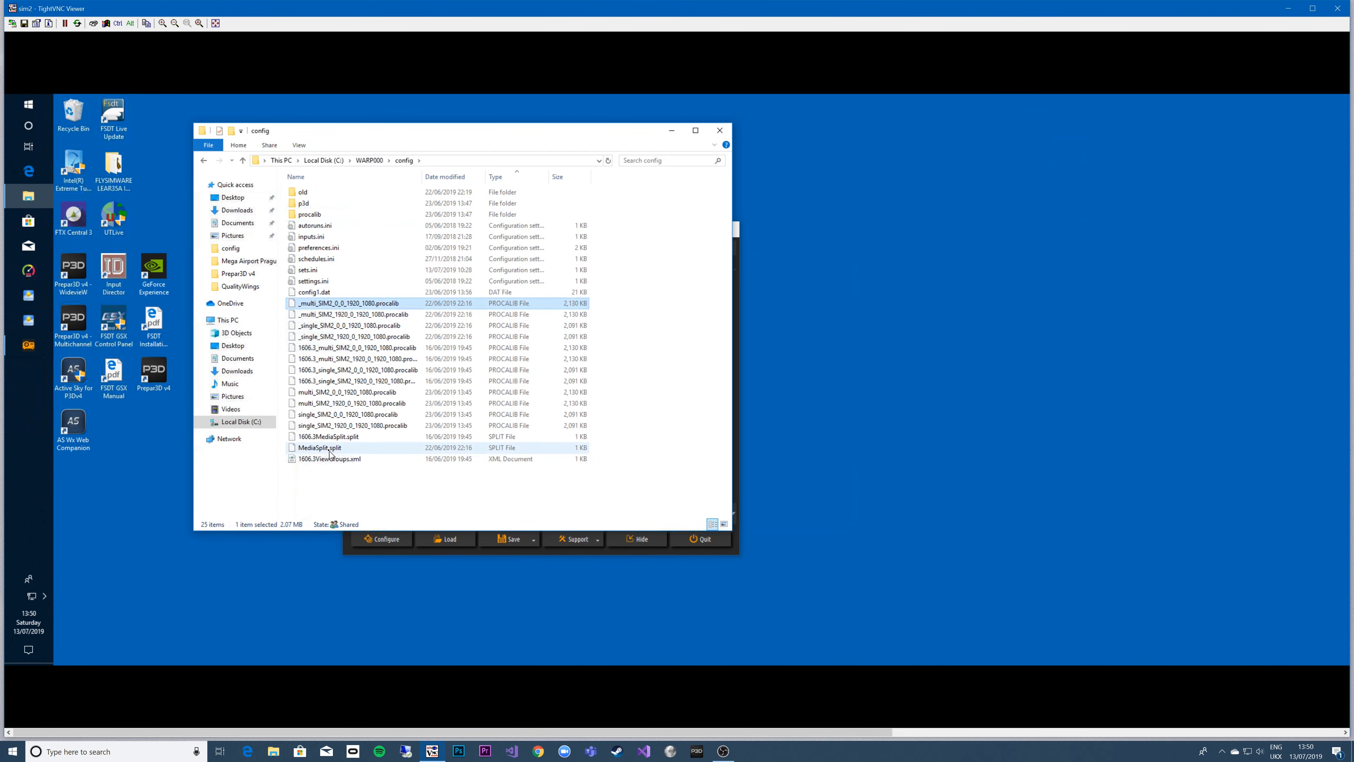
shift+click(333, 460)
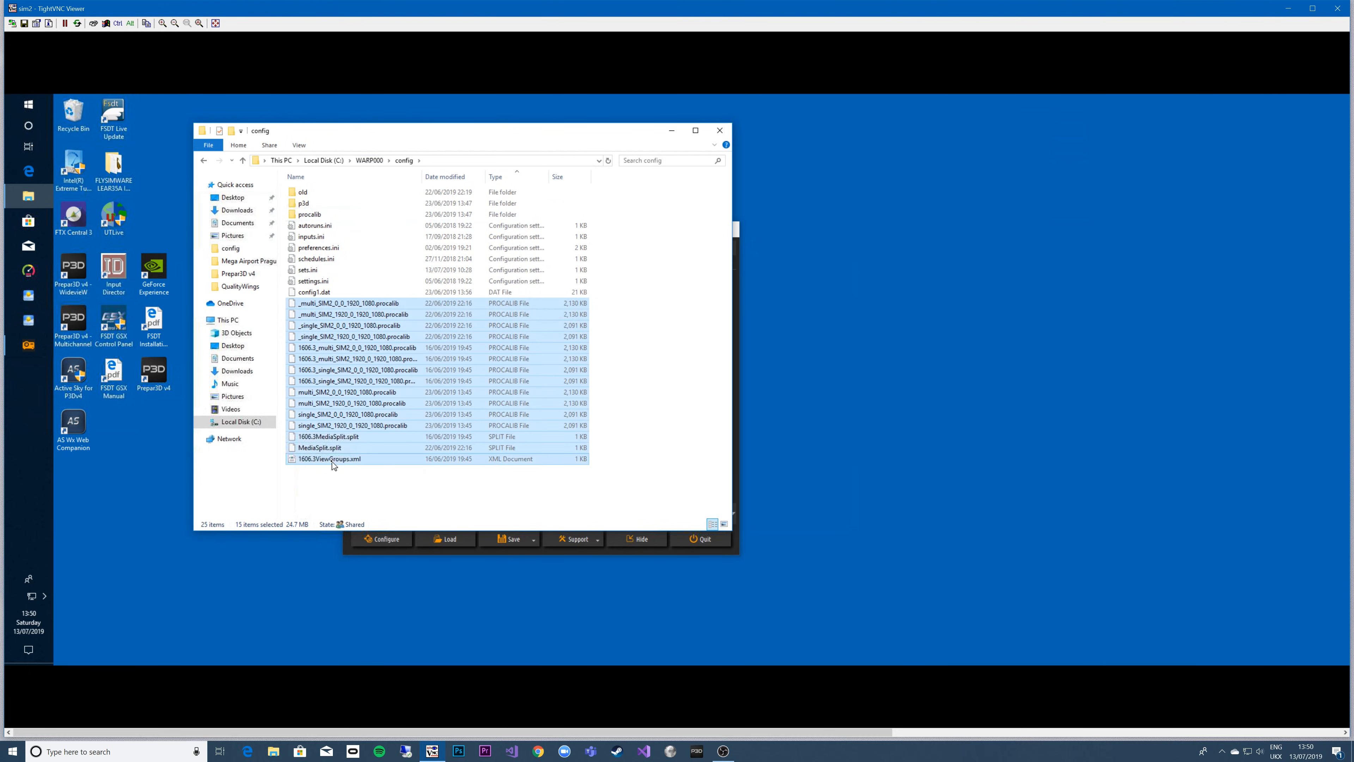
key(shift+Delete)
key(Return)
Step: Paste the copied .procalib files into the config folder and return to the Immersive Display PRO window
right_click(334, 320)
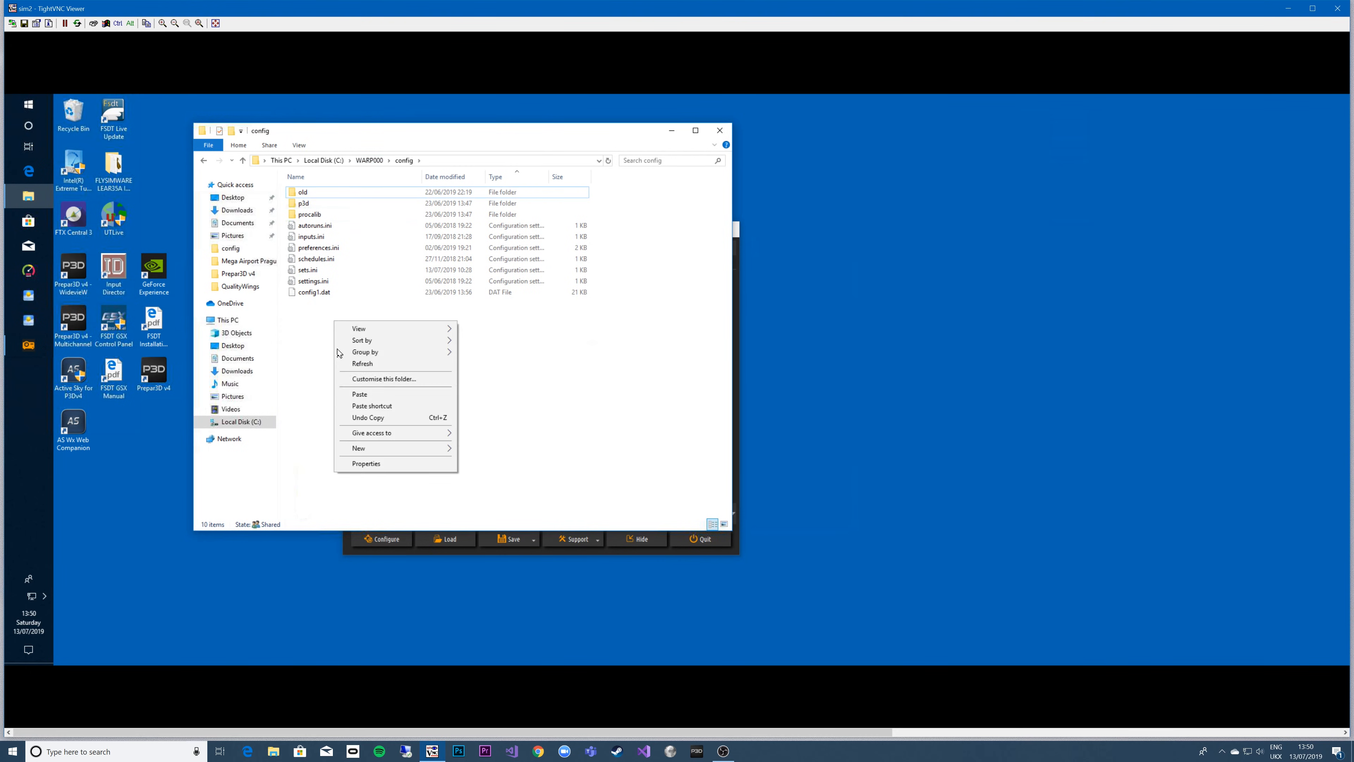
click(351, 394)
click(363, 553)
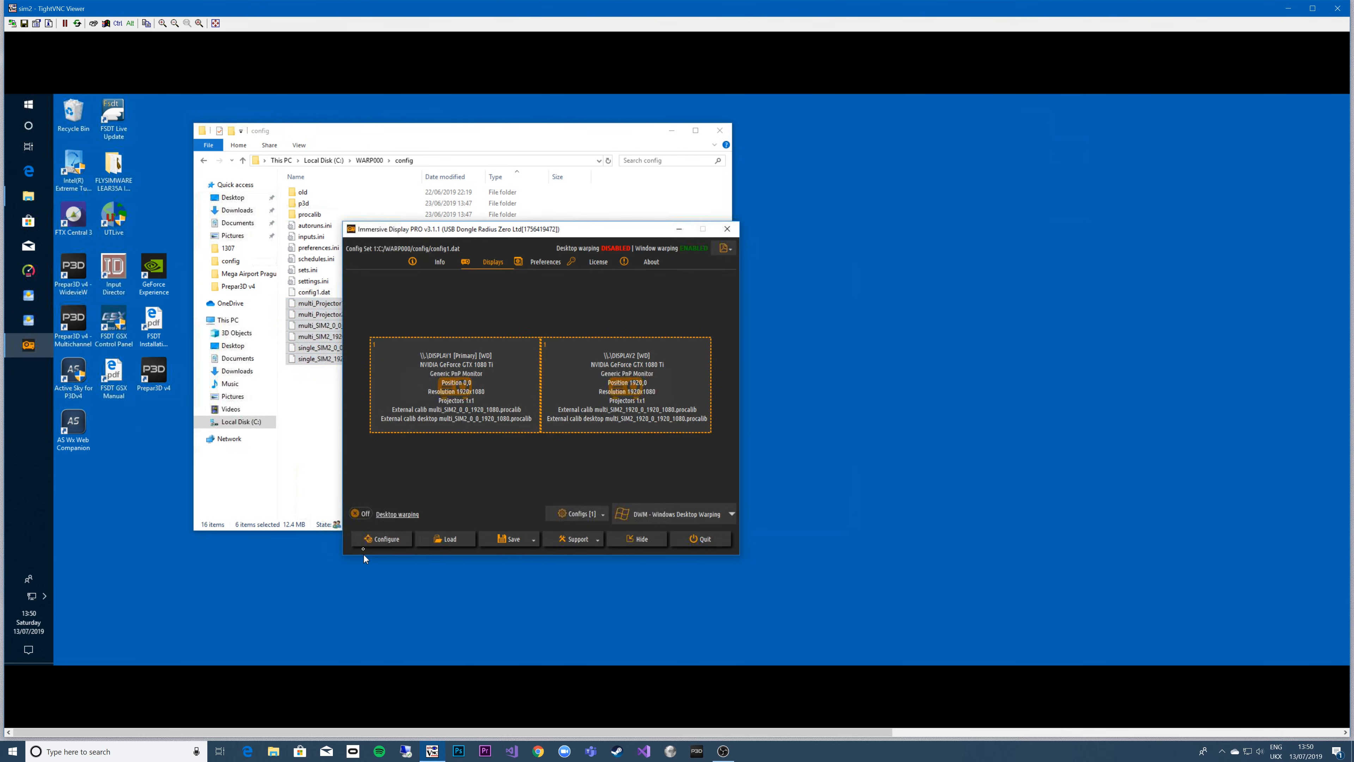
Step: Load multi_SIM2_0_0_1920_1080.procalib from C:\WARP000\config as the external calibration for display 1
right_click(452, 371)
click(483, 174)
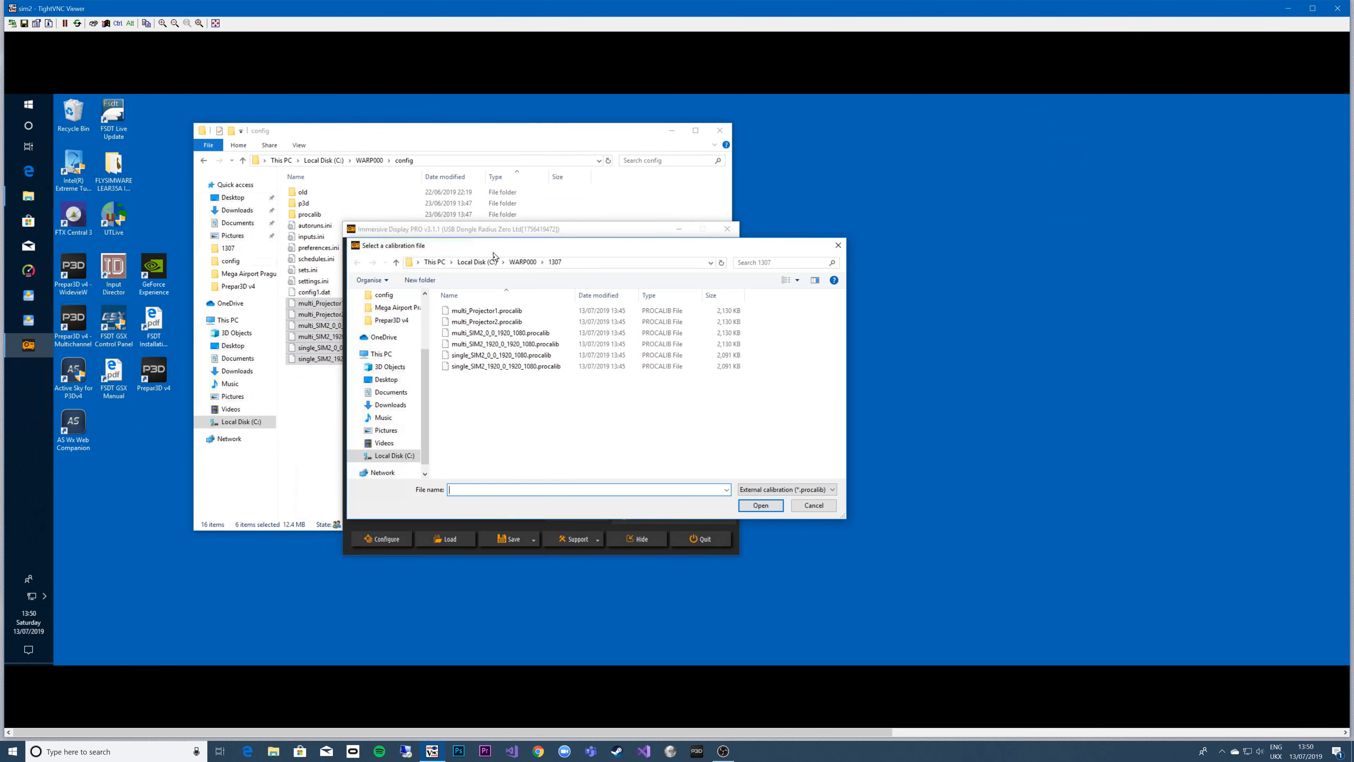
click(523, 262)
double_click(462, 333)
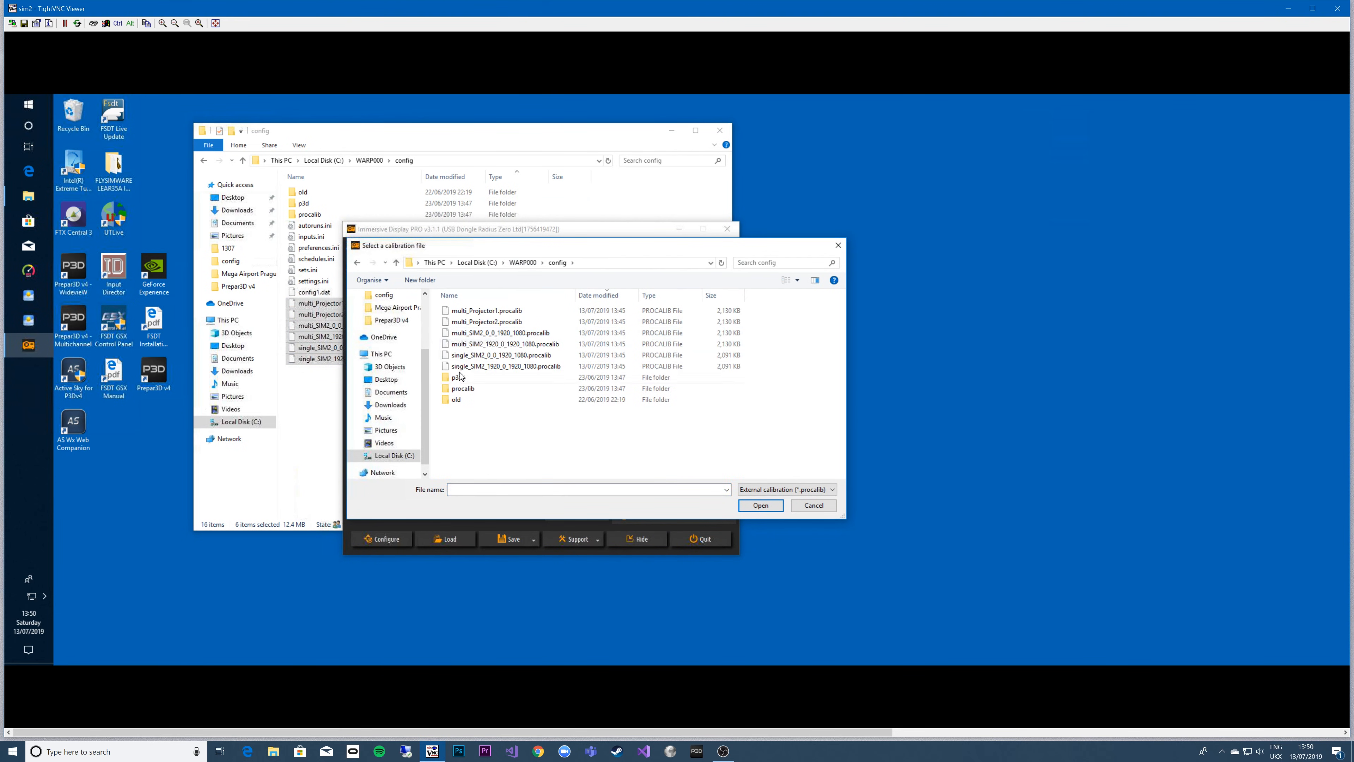
double_click(485, 333)
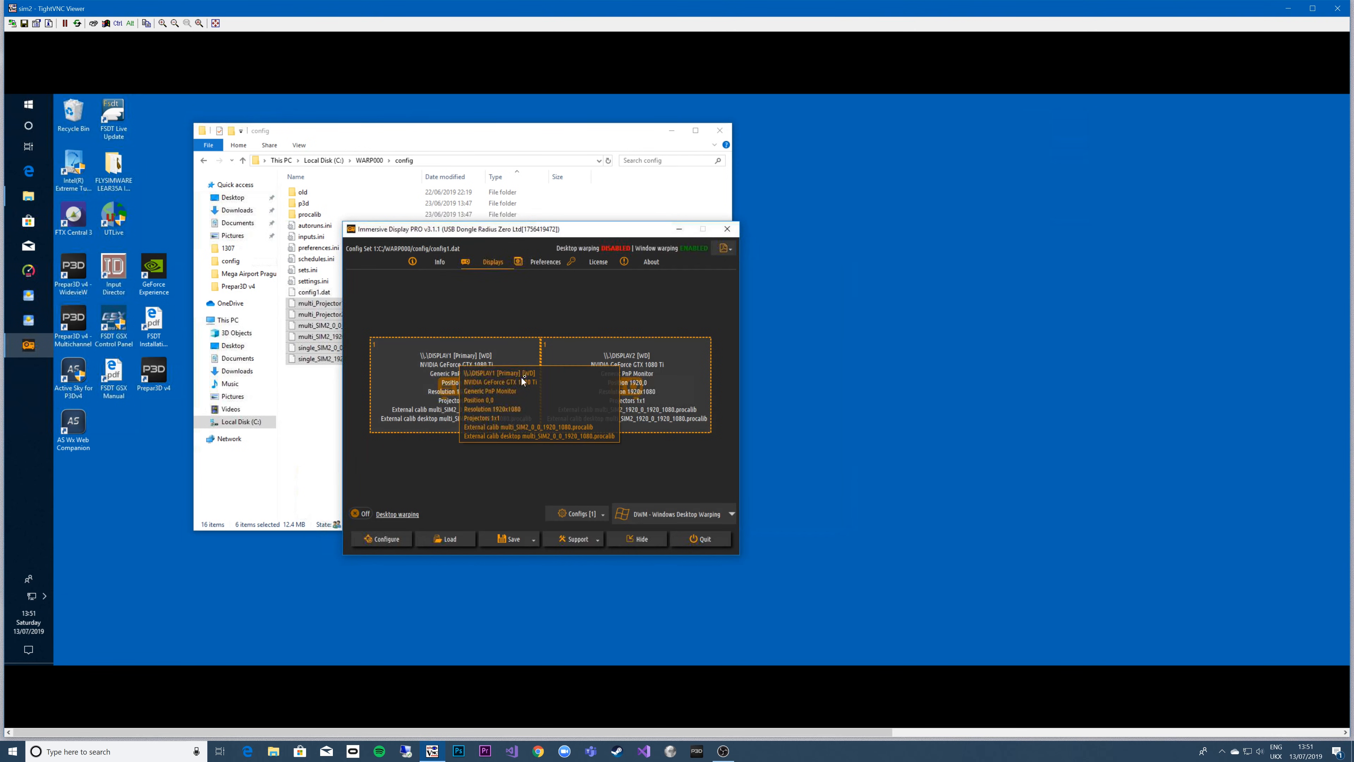
Step: Load multi_SIM2_1920_0_1920_1080.procalib from the config folder as the external calibration for display 2
right_click(661, 379)
click(684, 174)
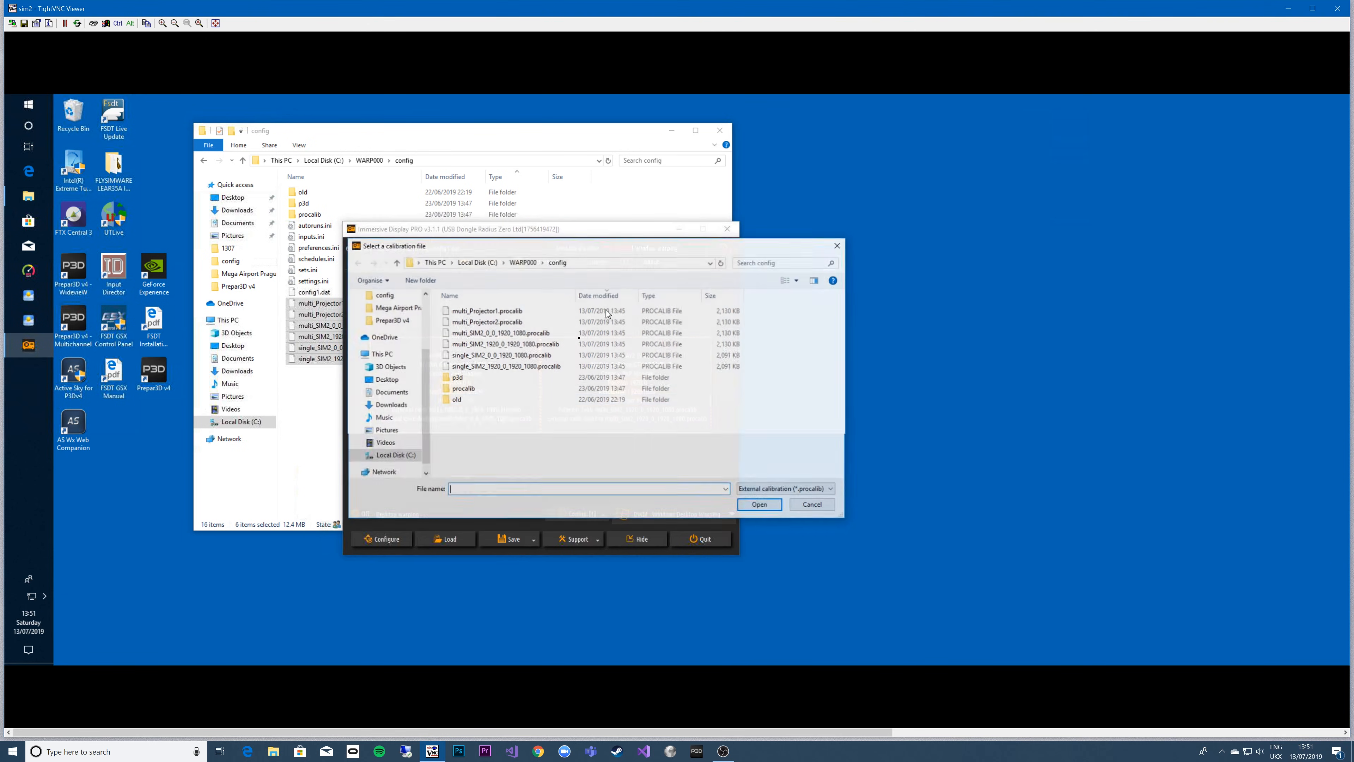
click(483, 345)
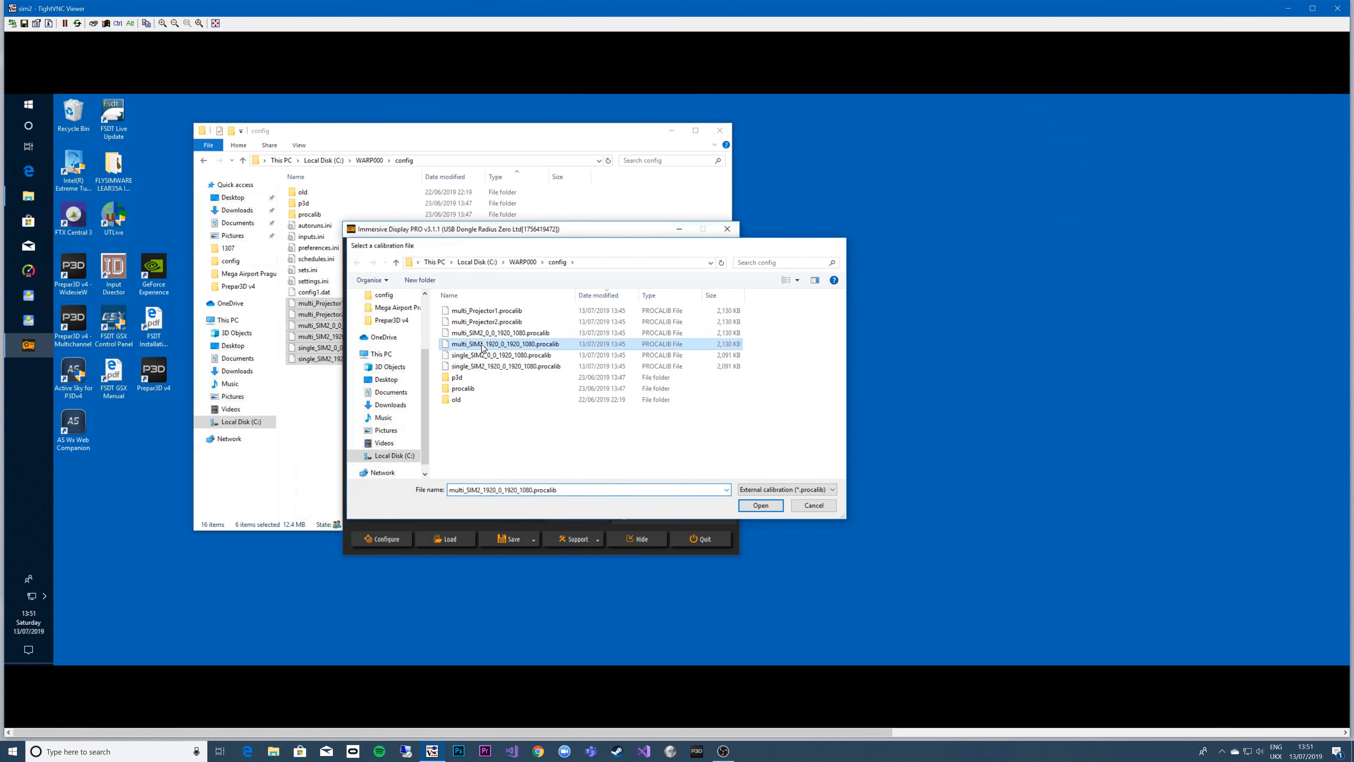
double_click(482, 345)
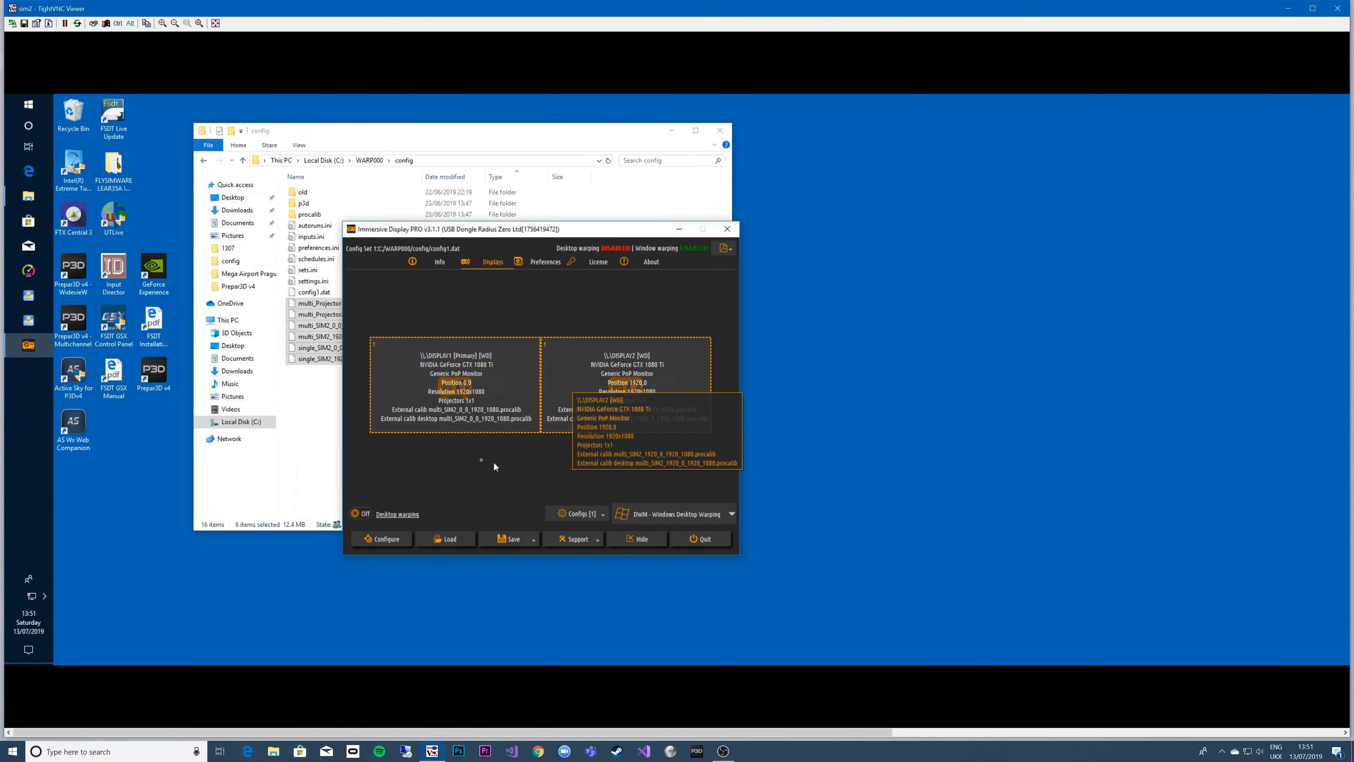
Step: Save the display configuration and turn on desktop warping
click(522, 541)
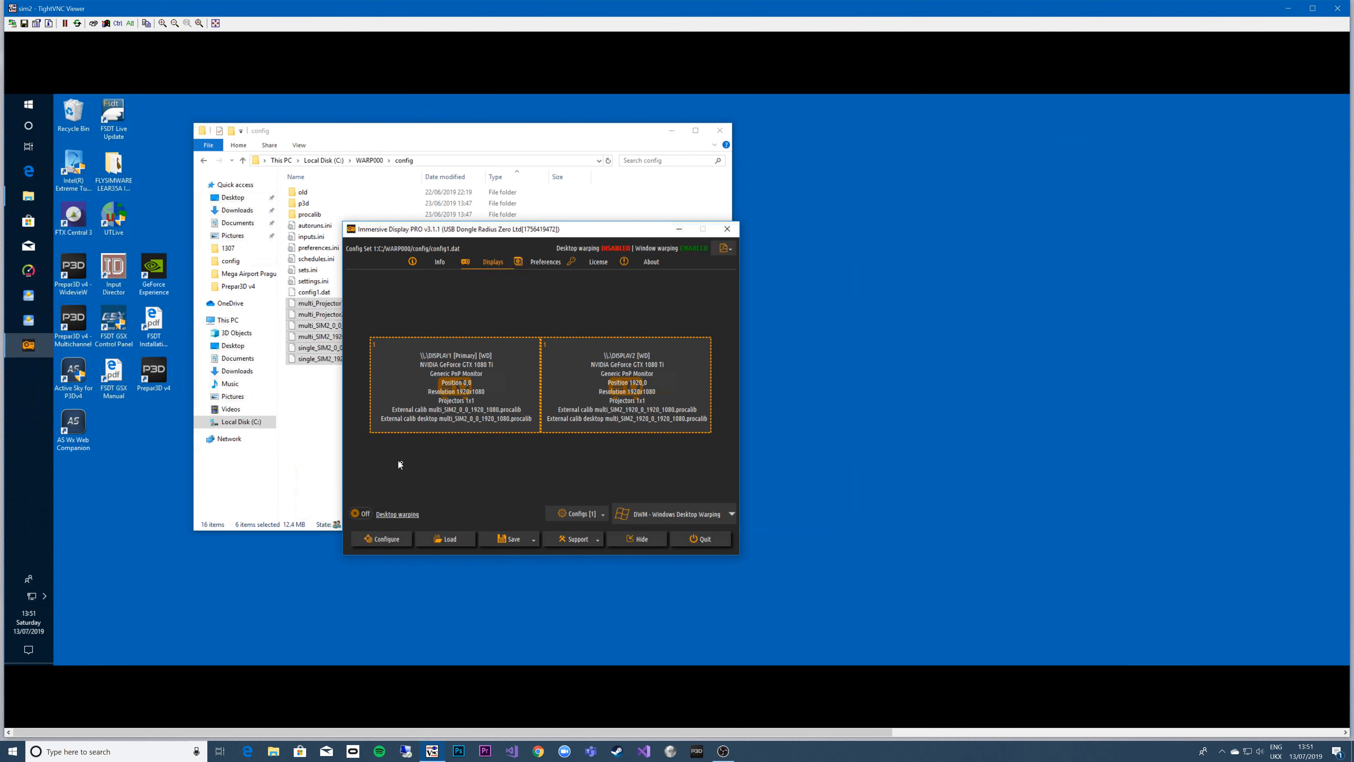
click(365, 515)
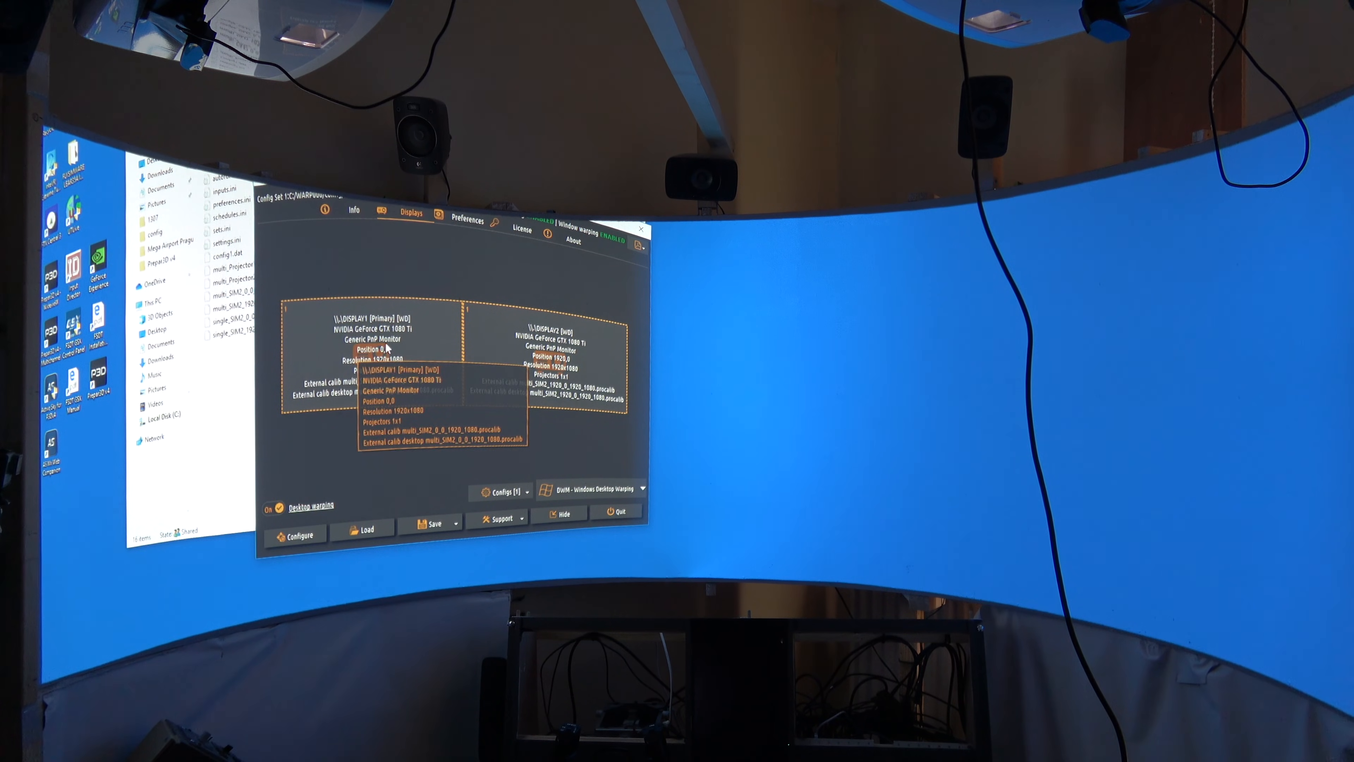
Step: Replace display 1's external calibration with single_SIM2_0_0_1920_1080.procalib from the config folder
right_click(378, 333)
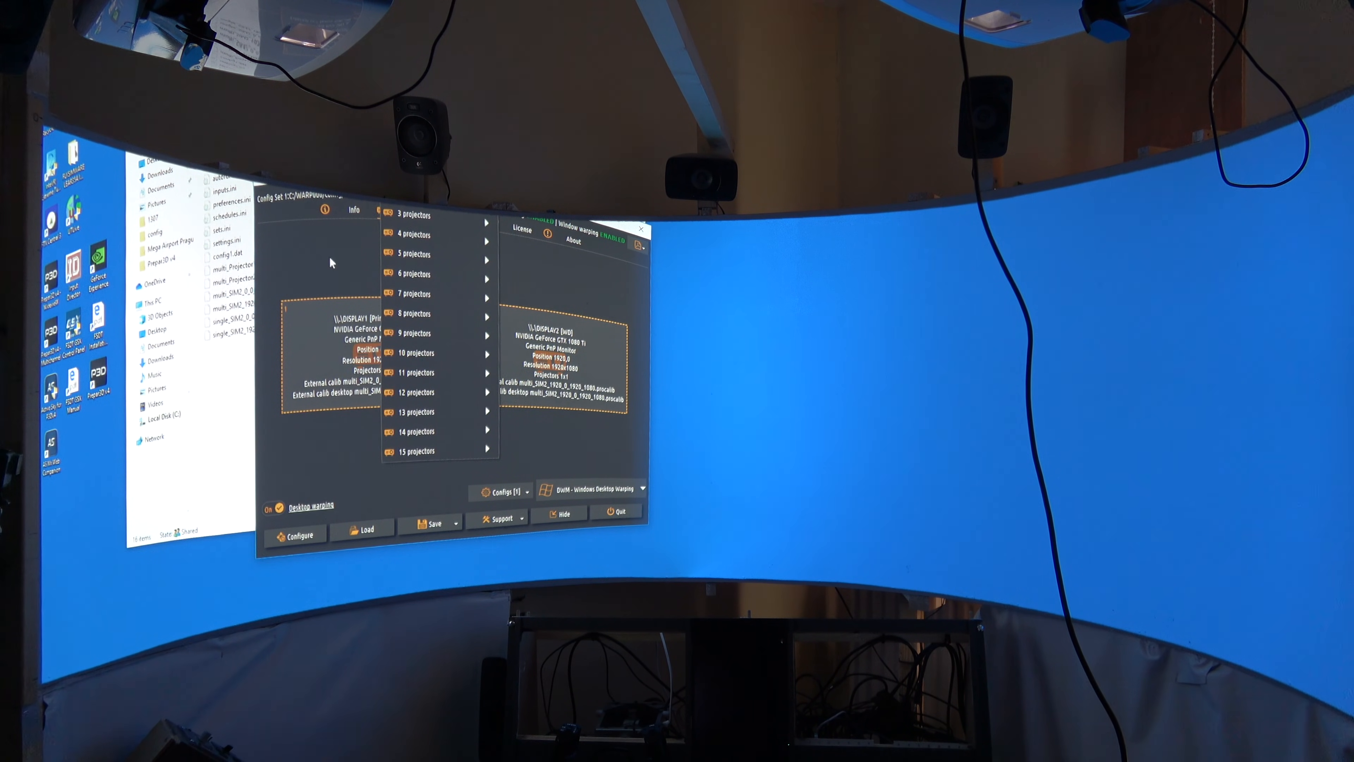
click(426, 195)
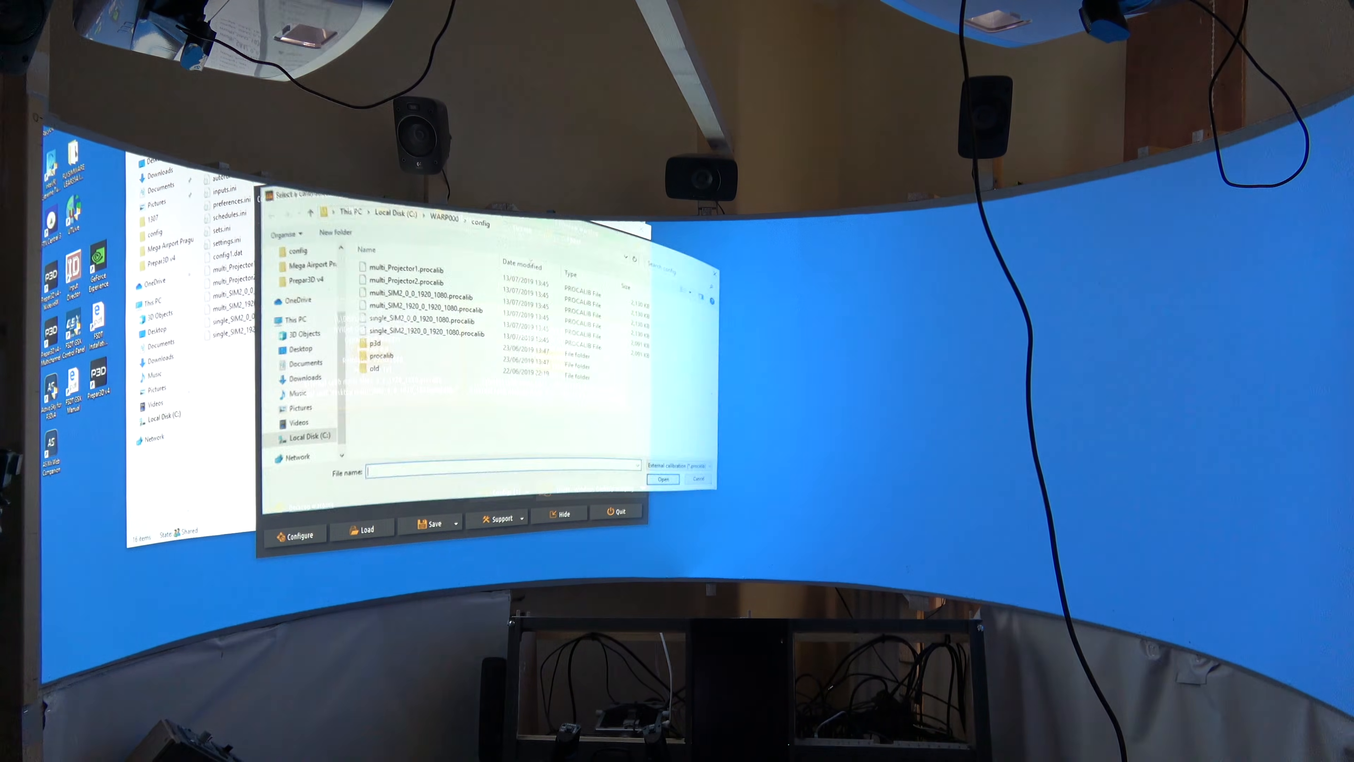
click(415, 320)
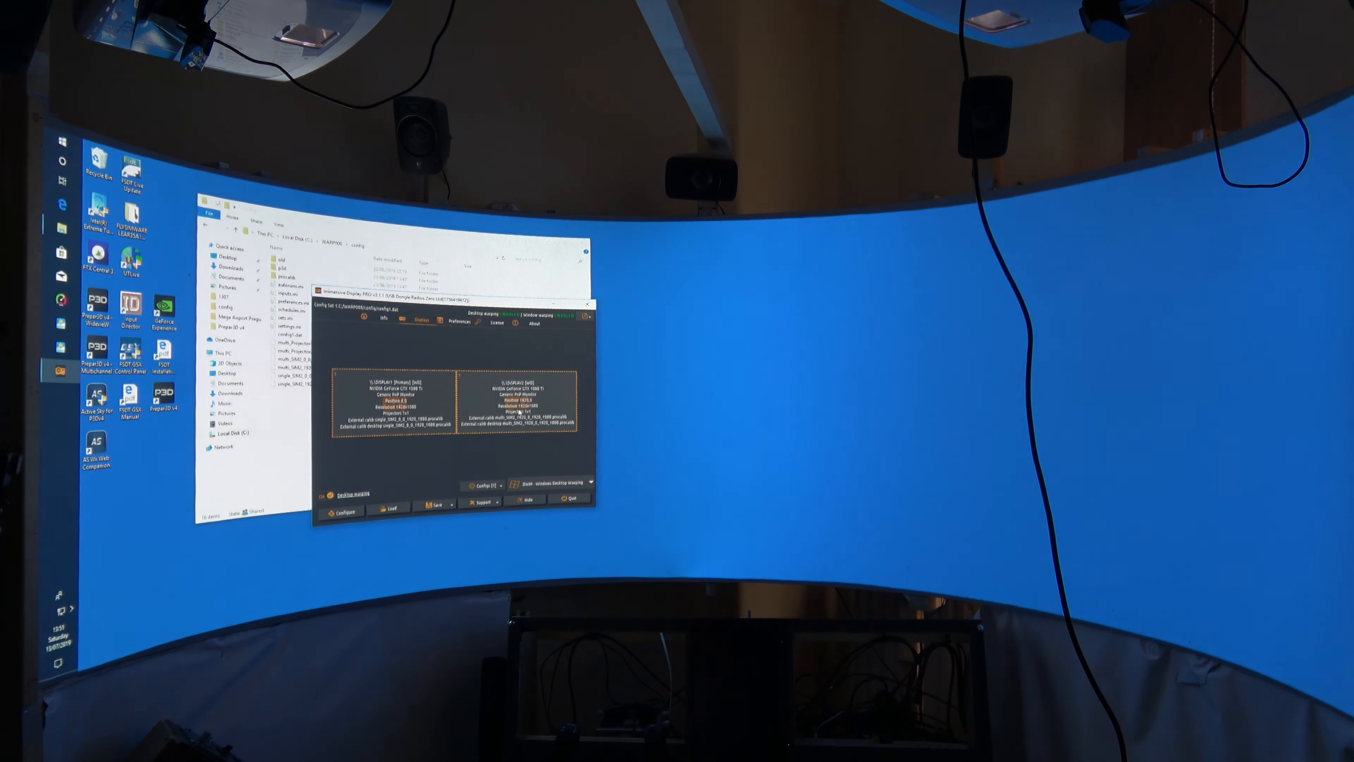
Step: Replace display 2's external calibration with single_SIM2_1920_0_1920_1080.procalib and save the configuration
right_click(517, 406)
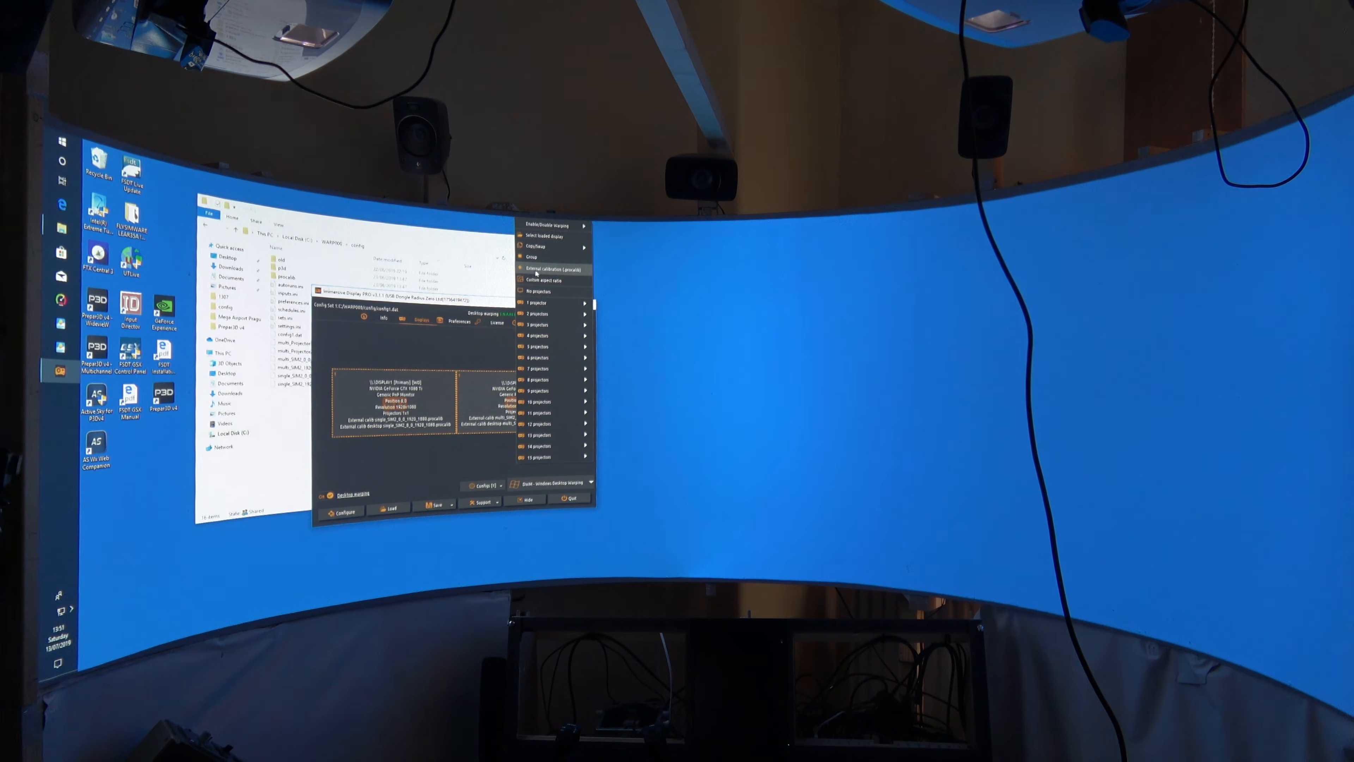
click(526, 331)
click(415, 390)
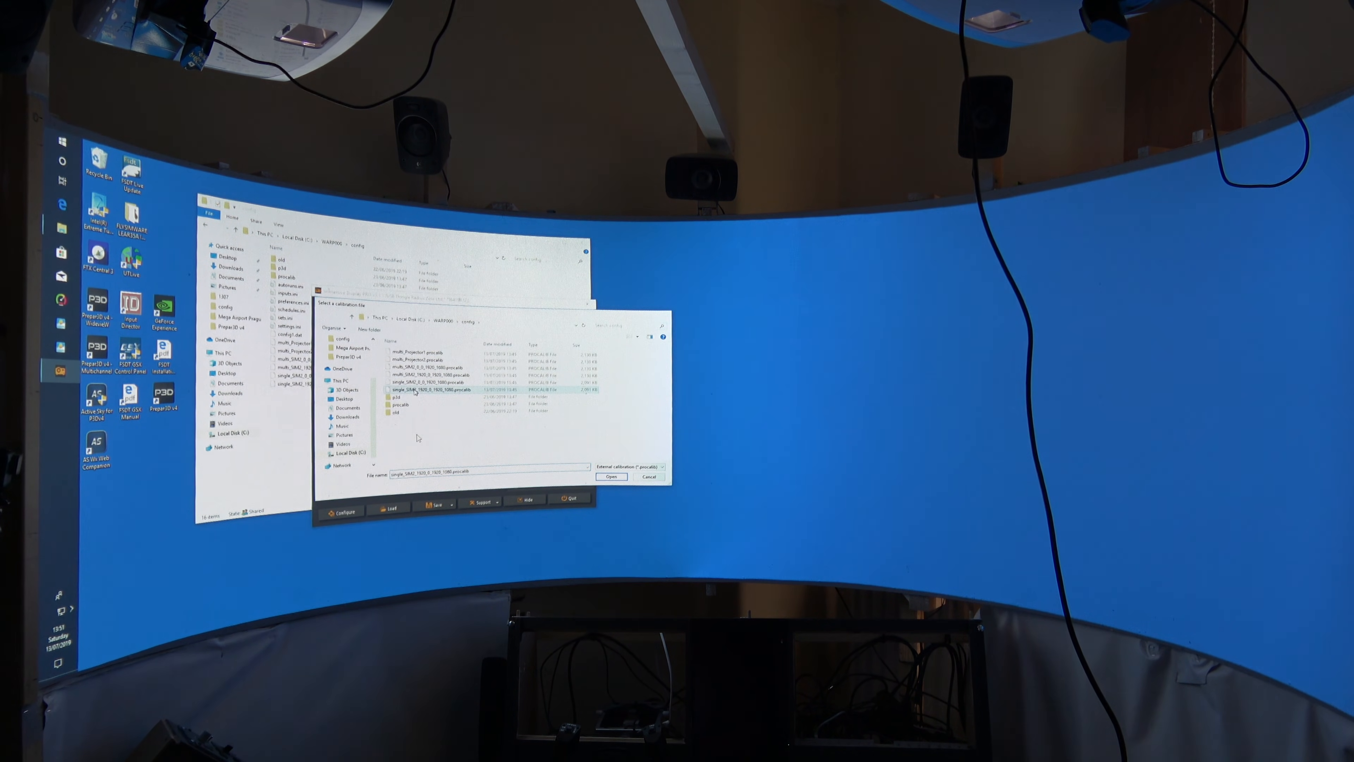
double_click(415, 390)
click(435, 505)
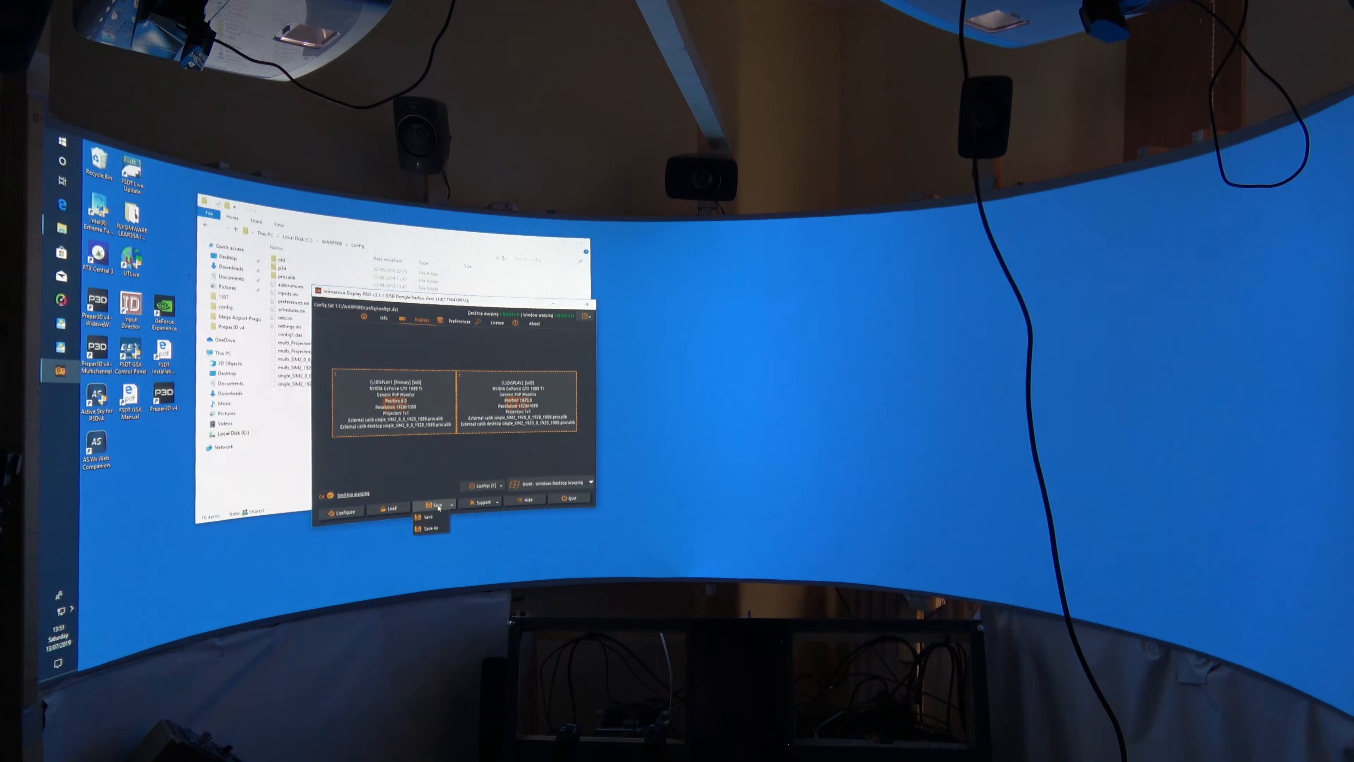
click(432, 517)
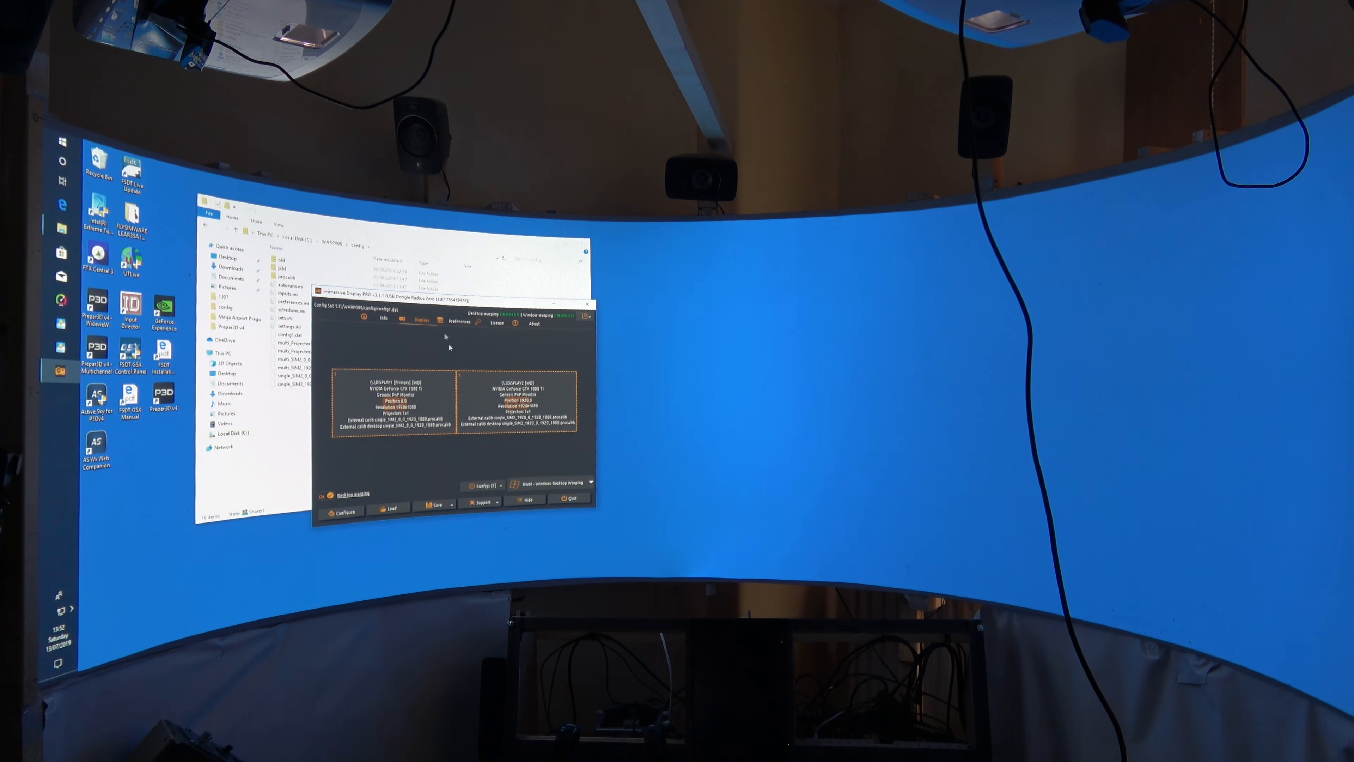
Step: Move the Immersive Display PRO window aside and load multi_SIM2_0_0_1920_1080.procalib as display 1's external calibration again
drag(441, 304, 391, 310)
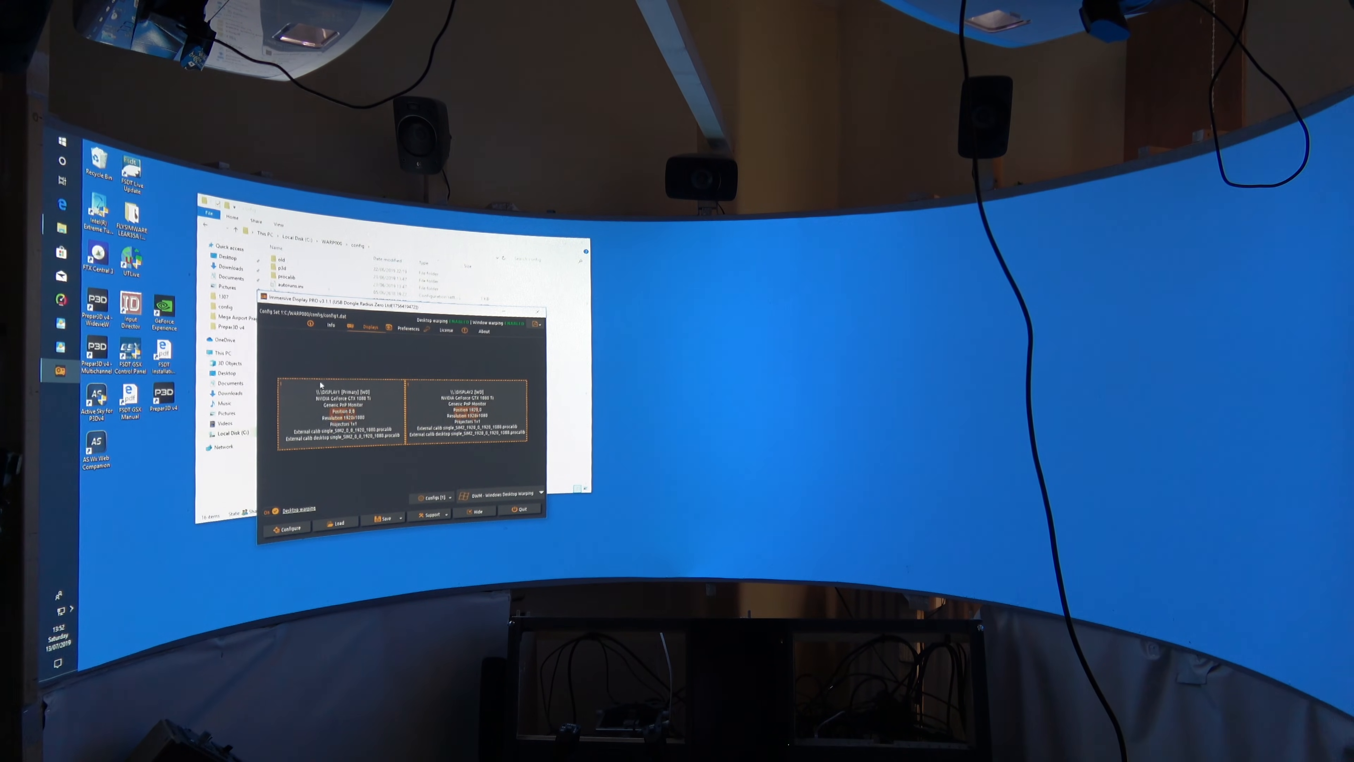
right_click(357, 422)
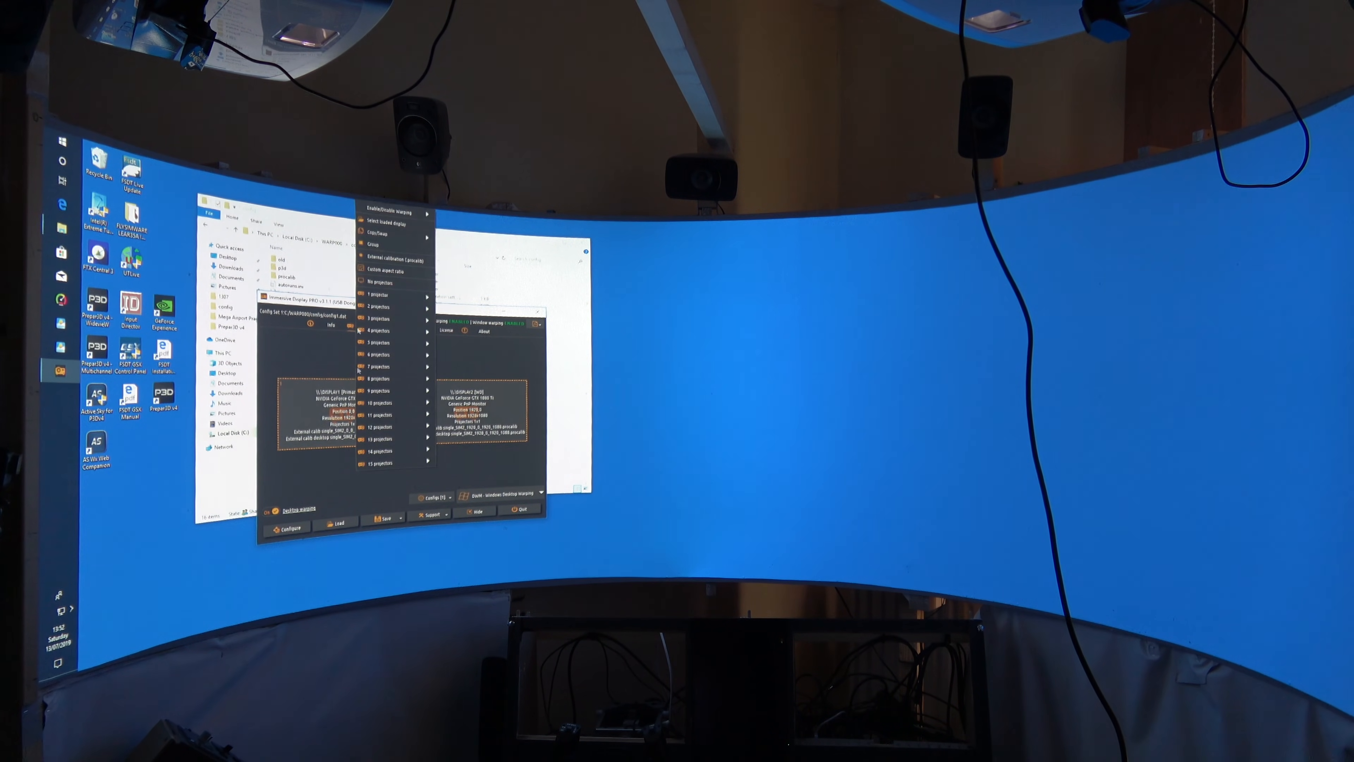
click(389, 263)
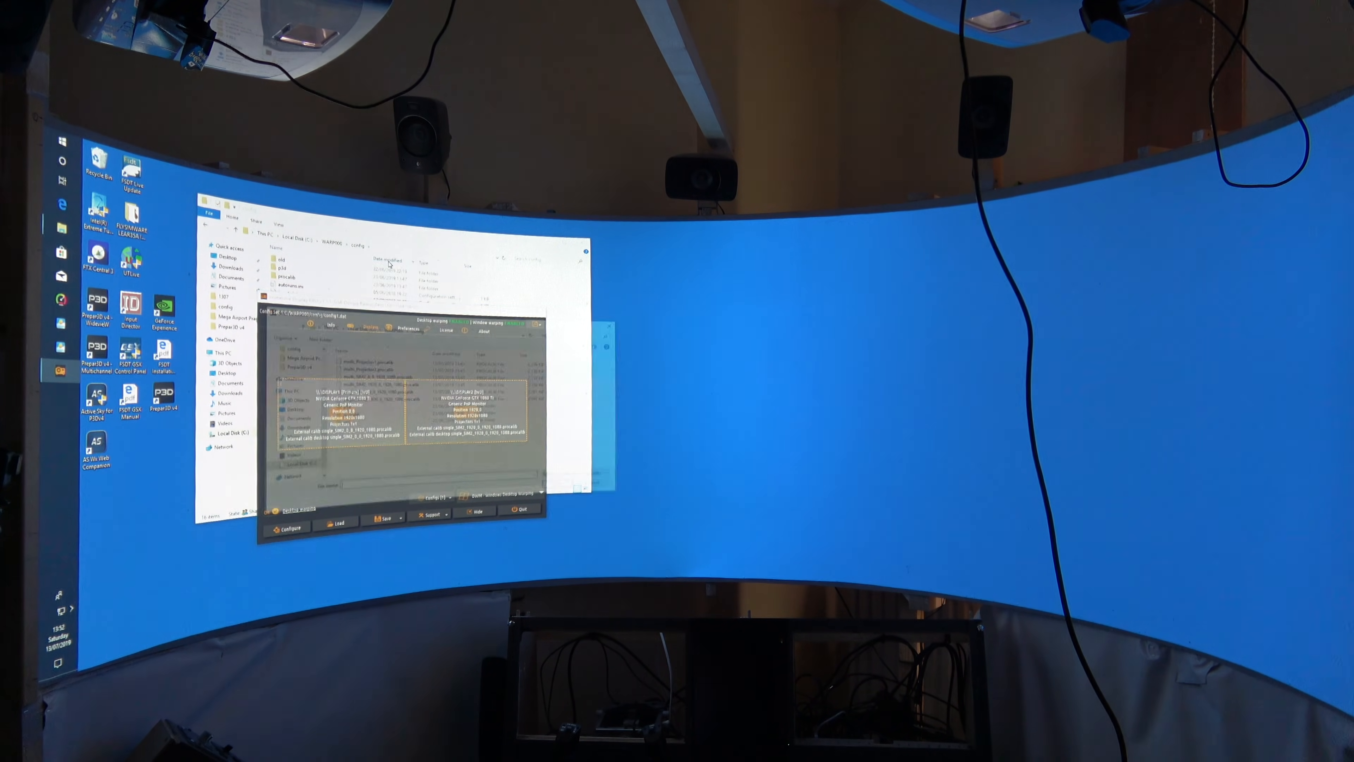
double_click(373, 376)
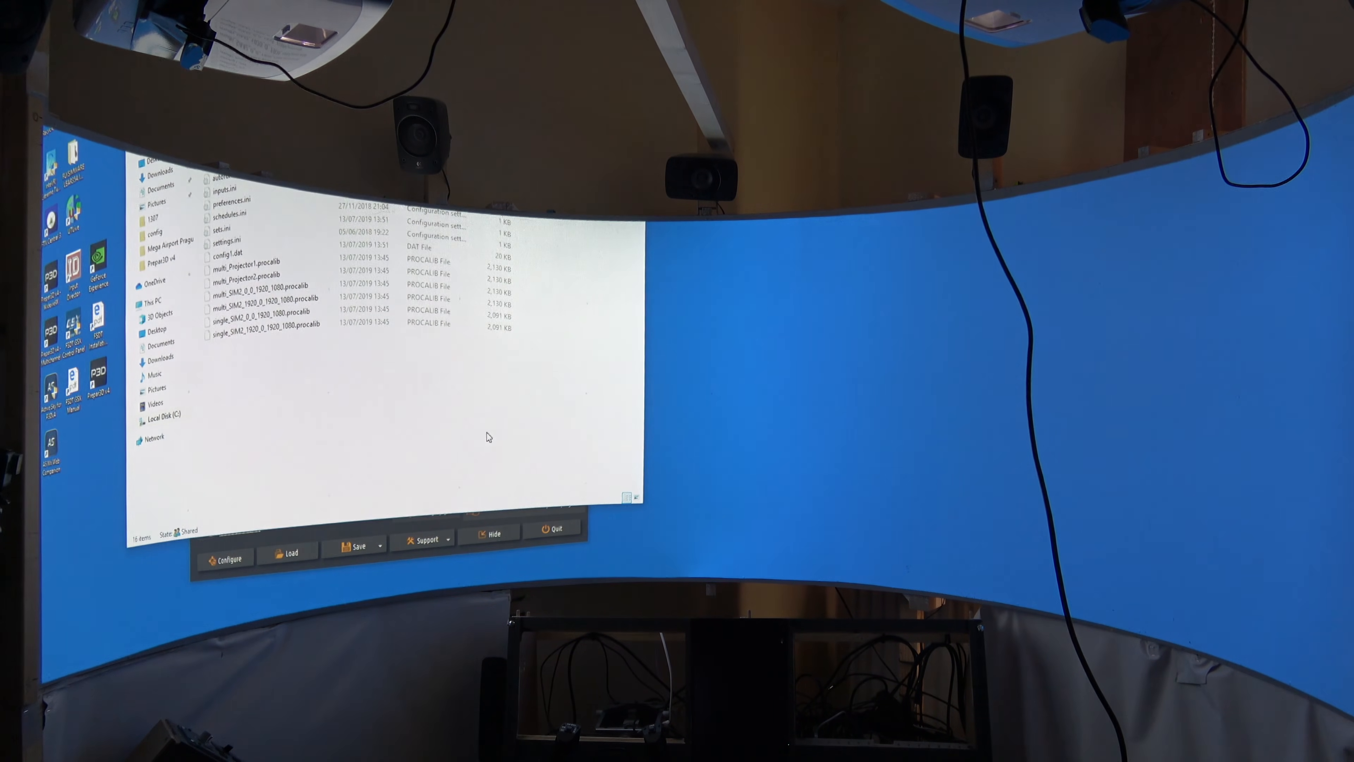
Step: Load multi_SIM2_1920_0_1920_1080.procalib as display 2's external calibration again and save the configuration
click(355, 531)
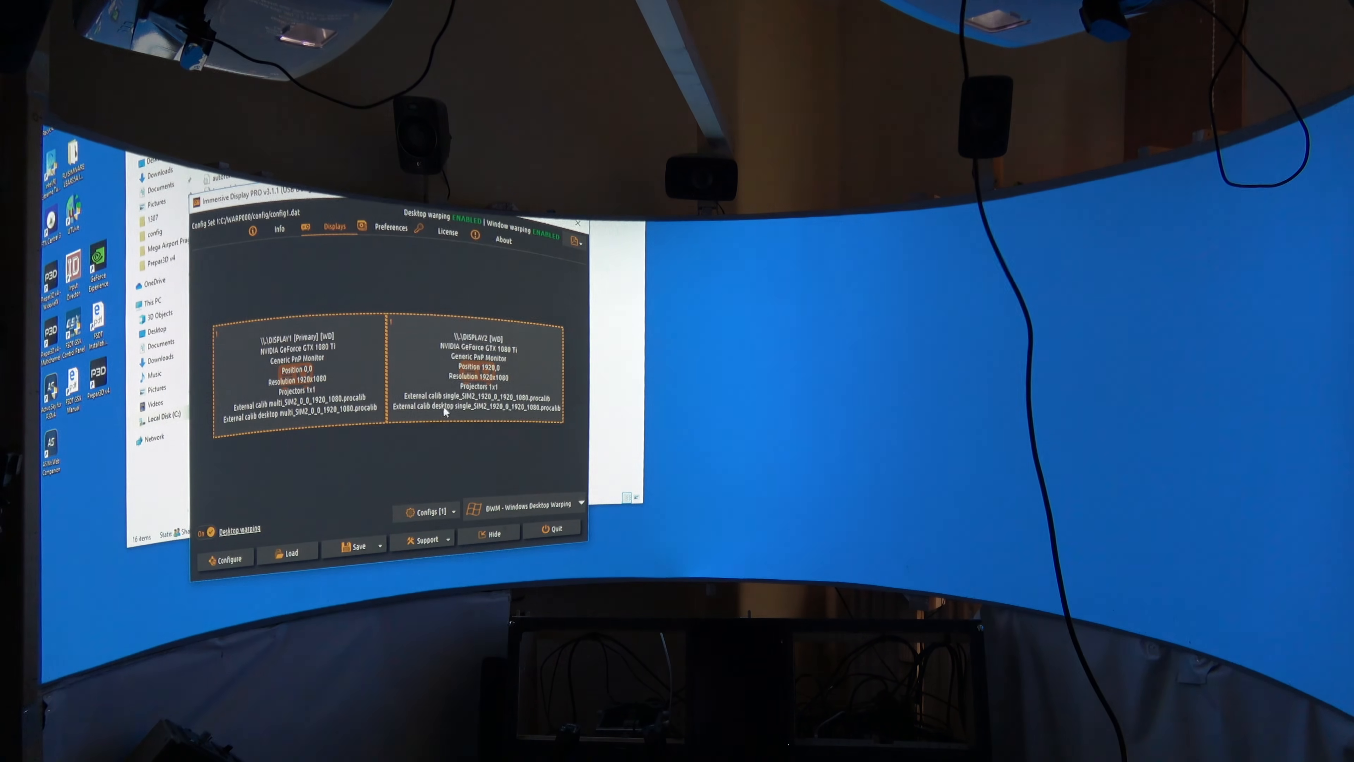
right_click(443, 406)
click(480, 211)
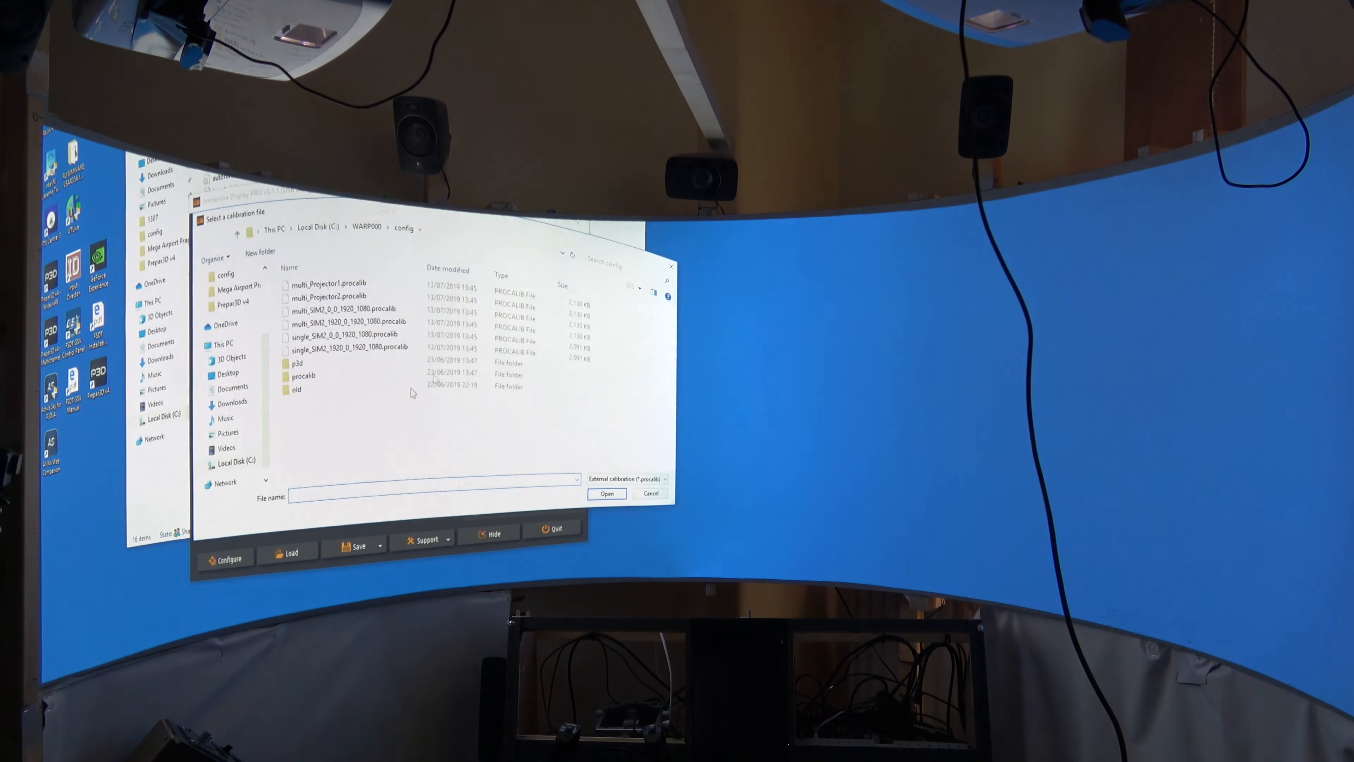
click(326, 327)
double_click(327, 326)
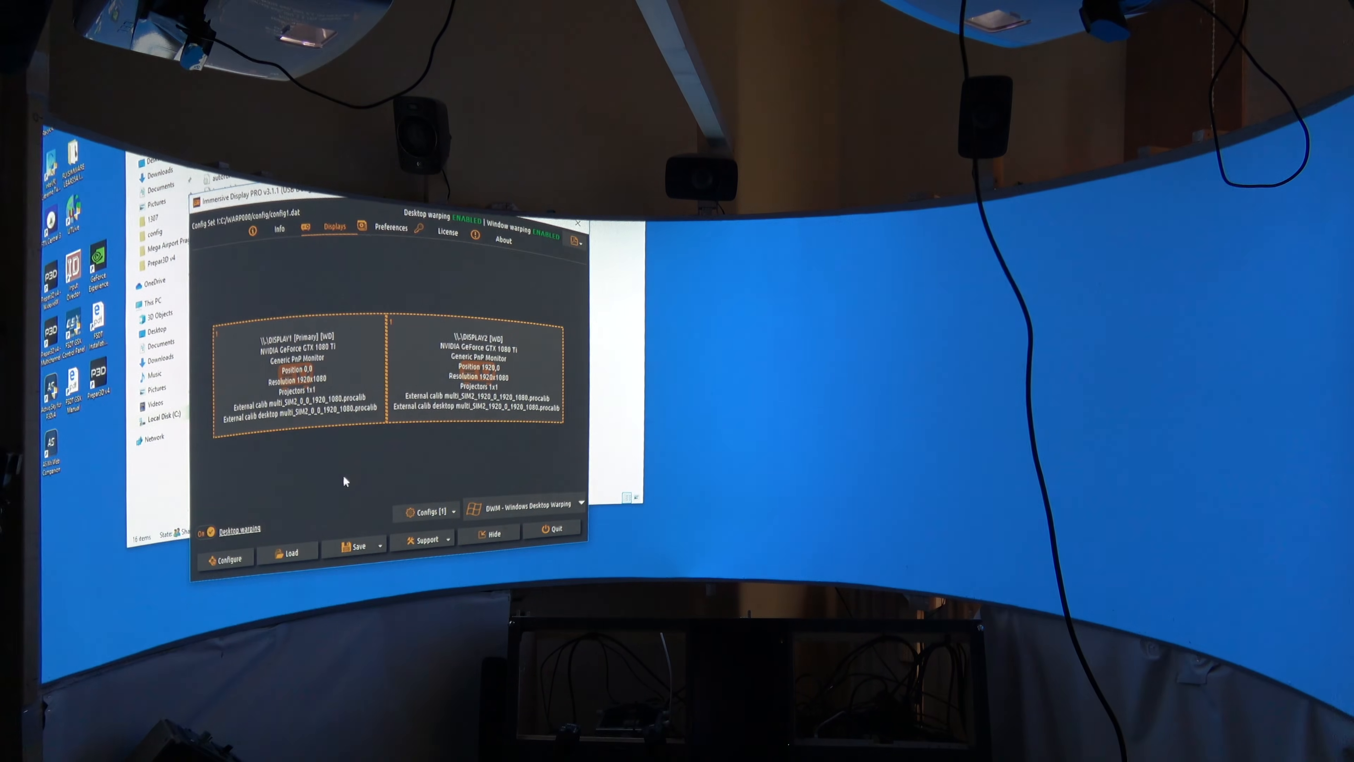
click(353, 545)
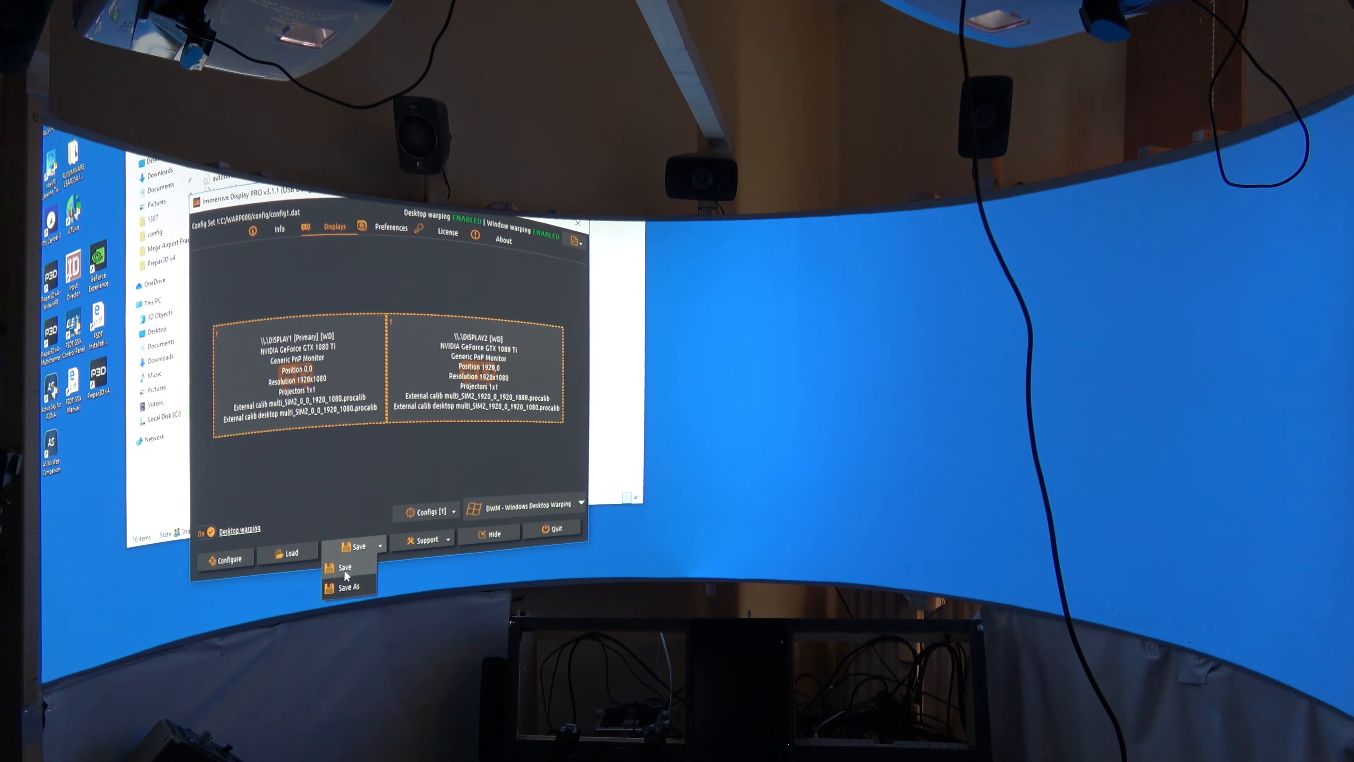
click(345, 569)
Step: Clear the calibration and file explorer windows off the desktop and launch Prepar3D
click(490, 536)
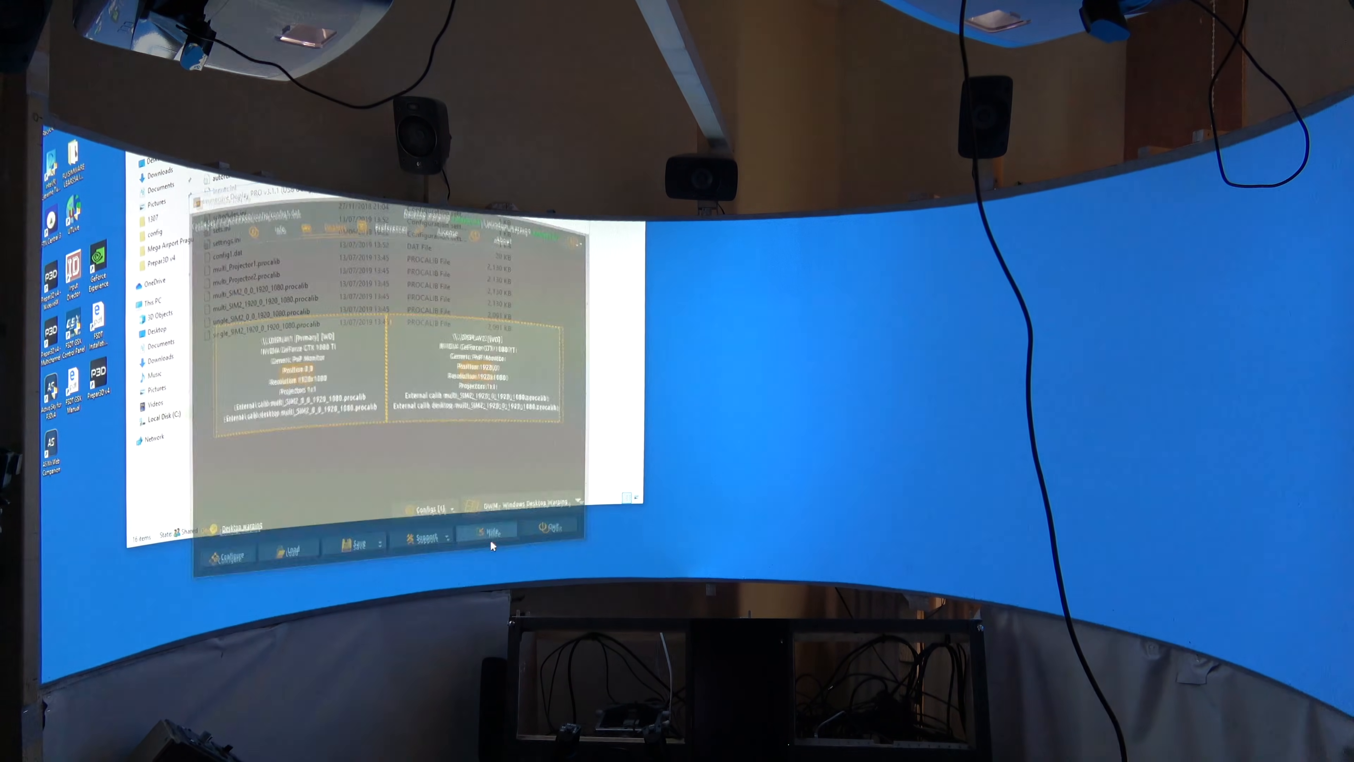
click(633, 107)
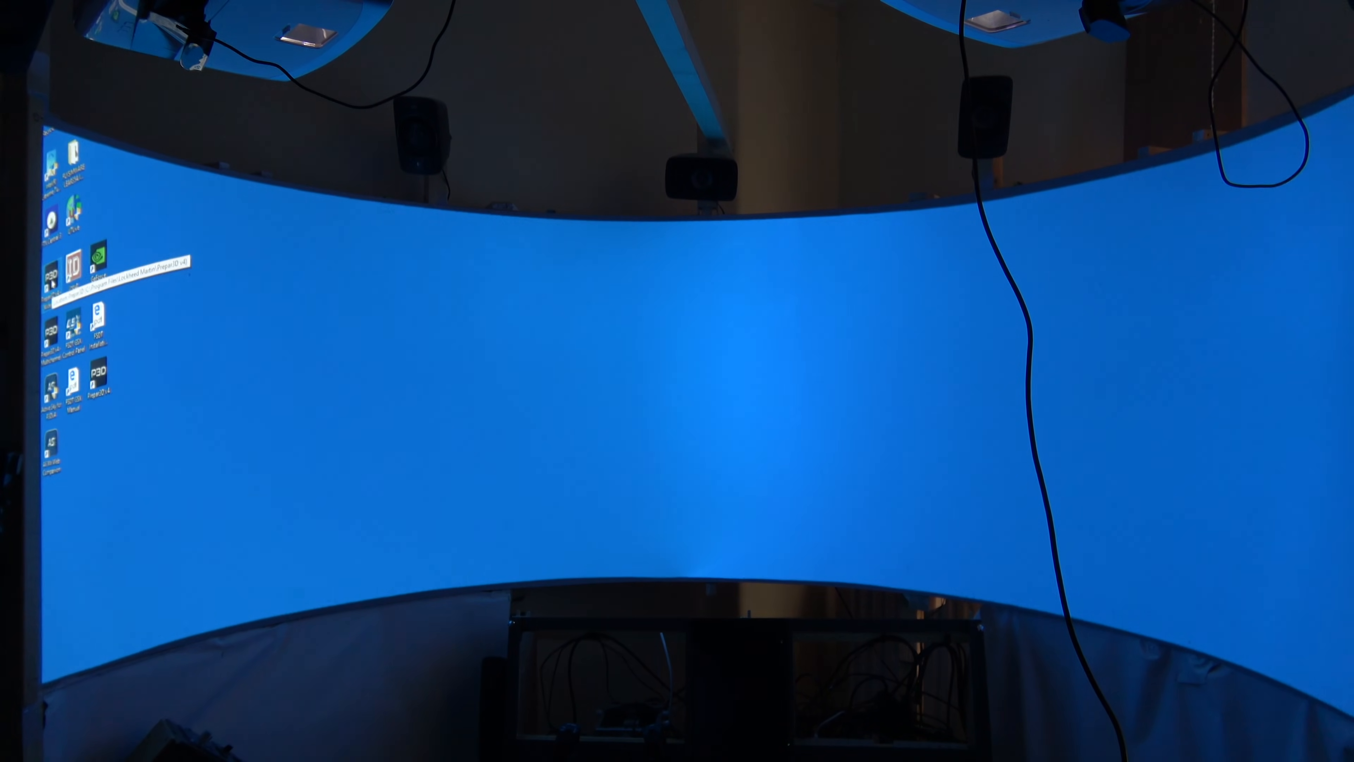
double_click(51, 281)
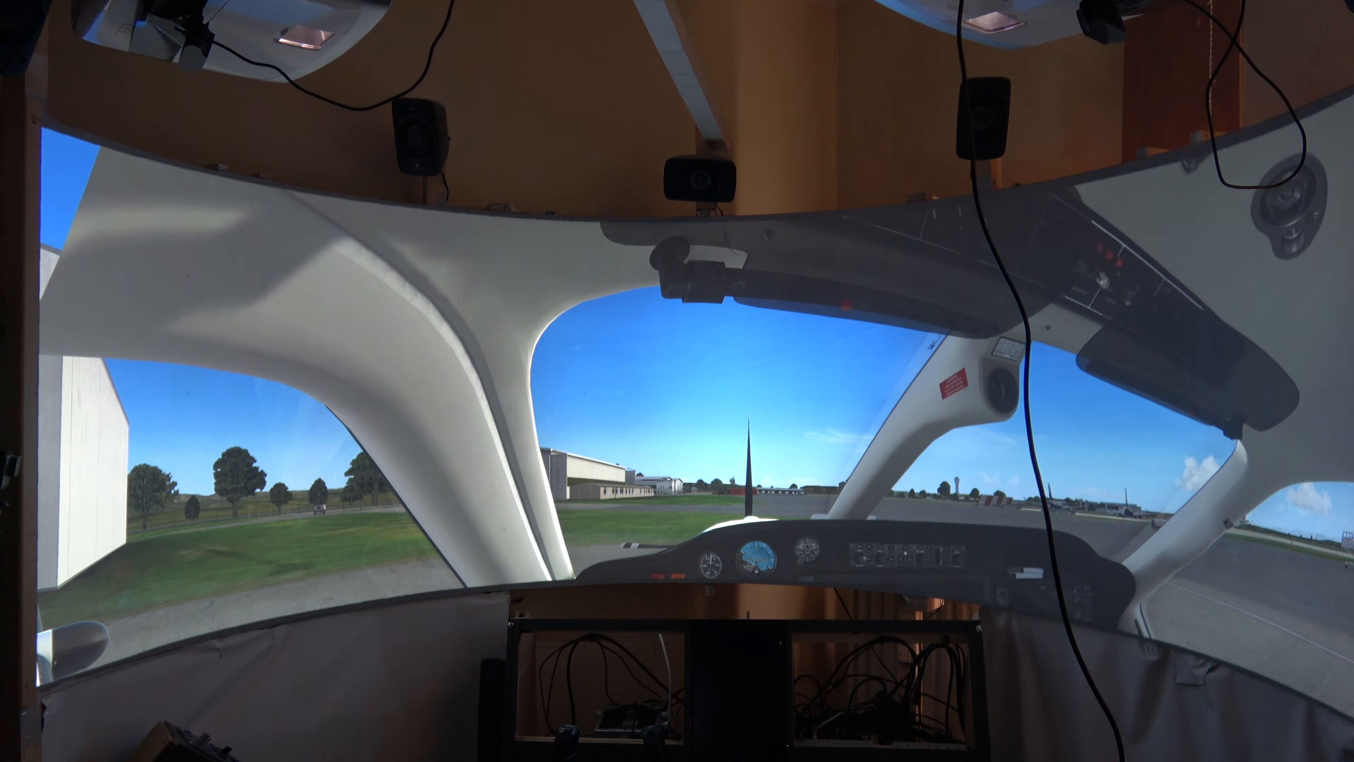
Step: Shift the virtual cockpit eyepoint sideways between the pilot's seat and the centre post to examine the warped view across both projectors
key(ctrl+shift+Return)
key(ctrl+shift+Return)
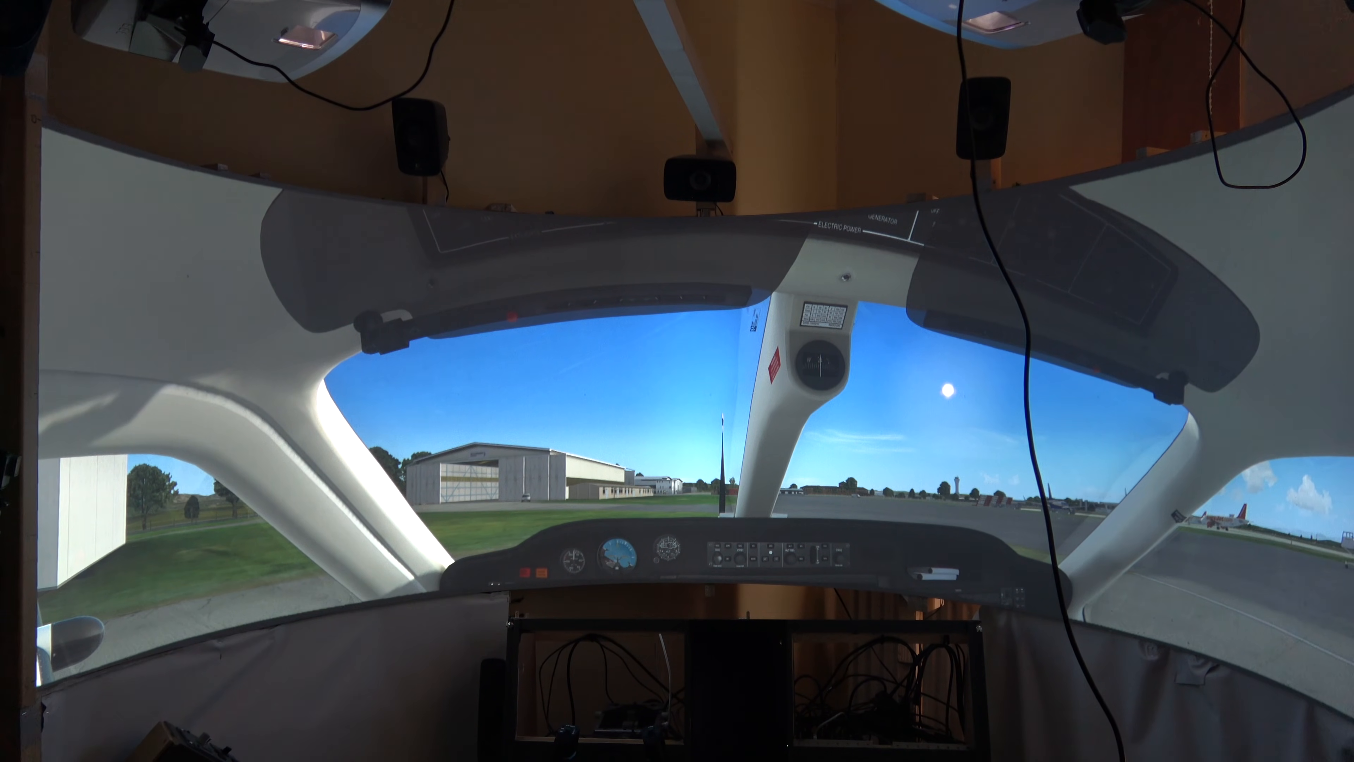
key(ctrl+shift+Return)
key(ctrl+shift+Return)
key(ctrl+shift+Return)
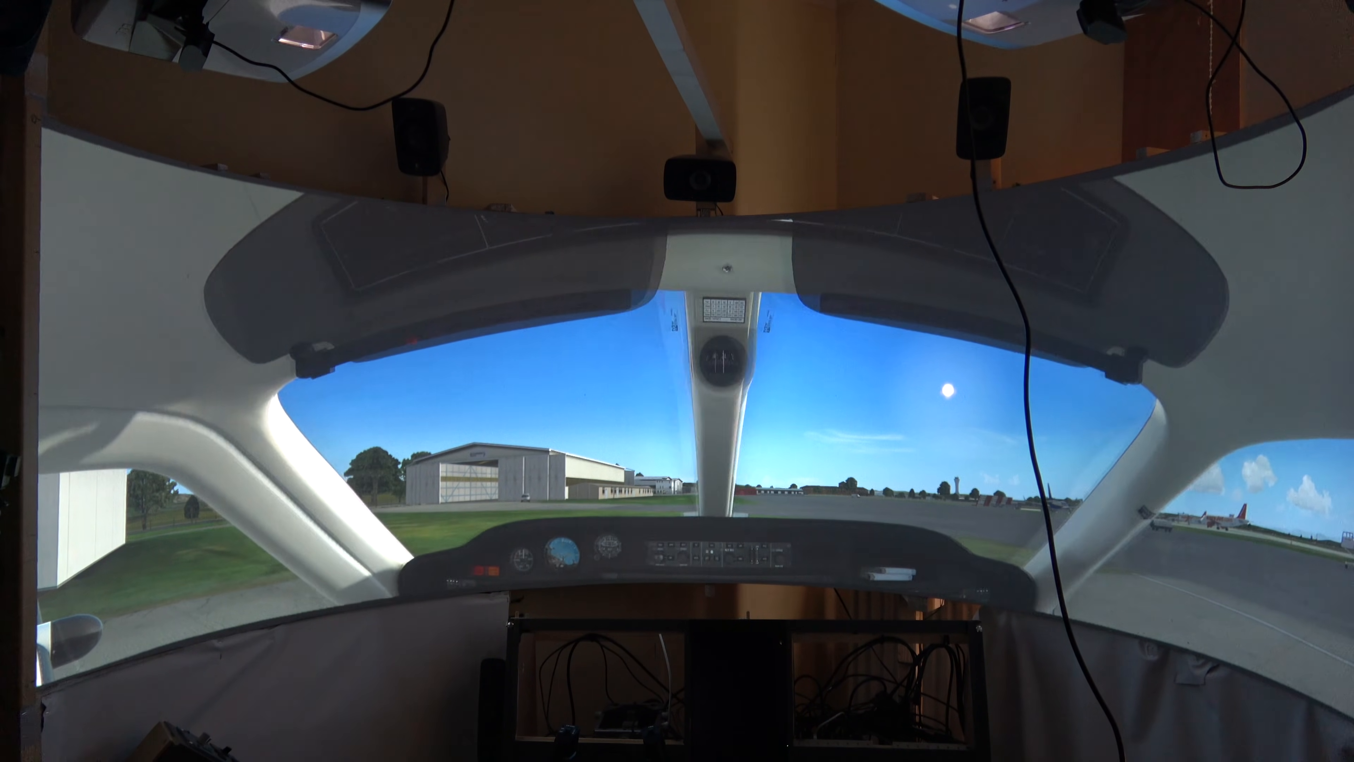
key(ctrl+shift+BackSpace)
key(ctrl+shift+BackSpace)
key(ctrl+shift+BackSpace)
key(ctrl+shift+BackSpace)
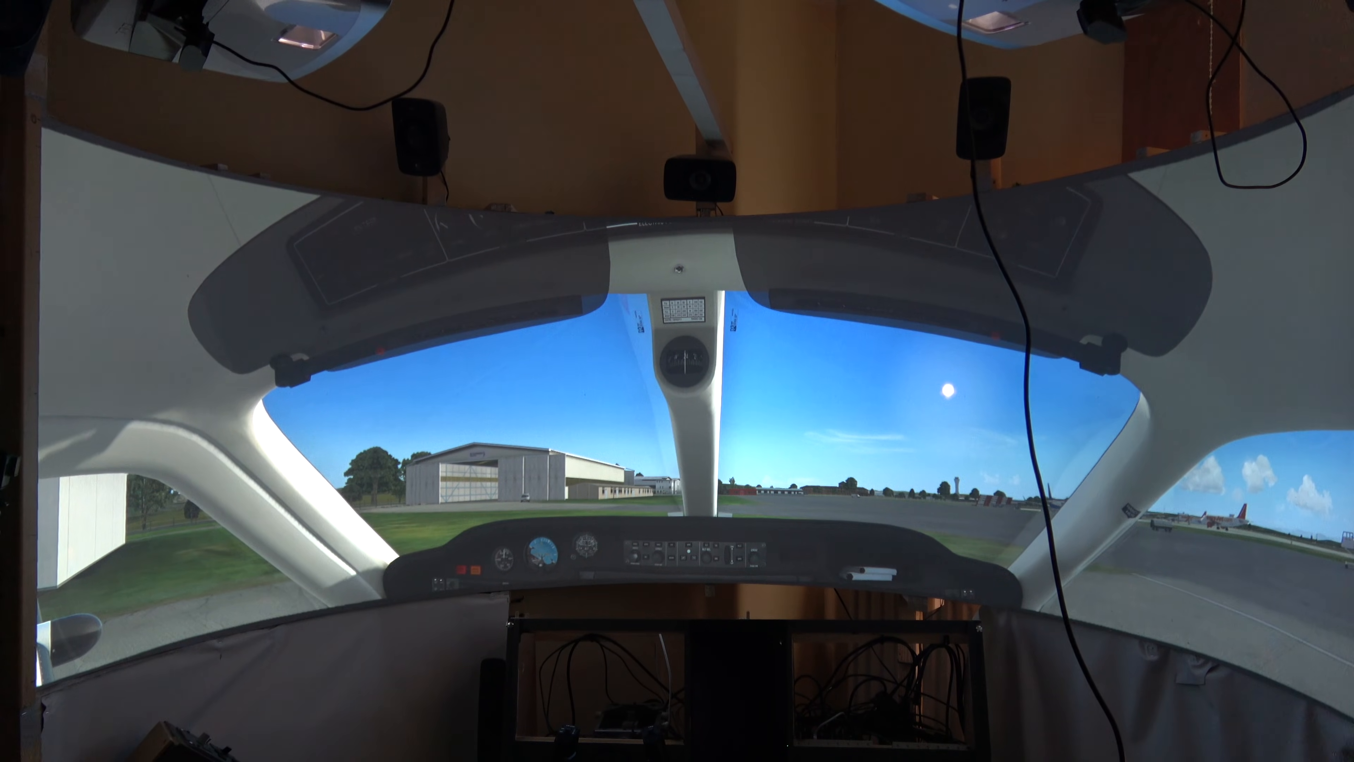
key(ctrl+shift+Return)
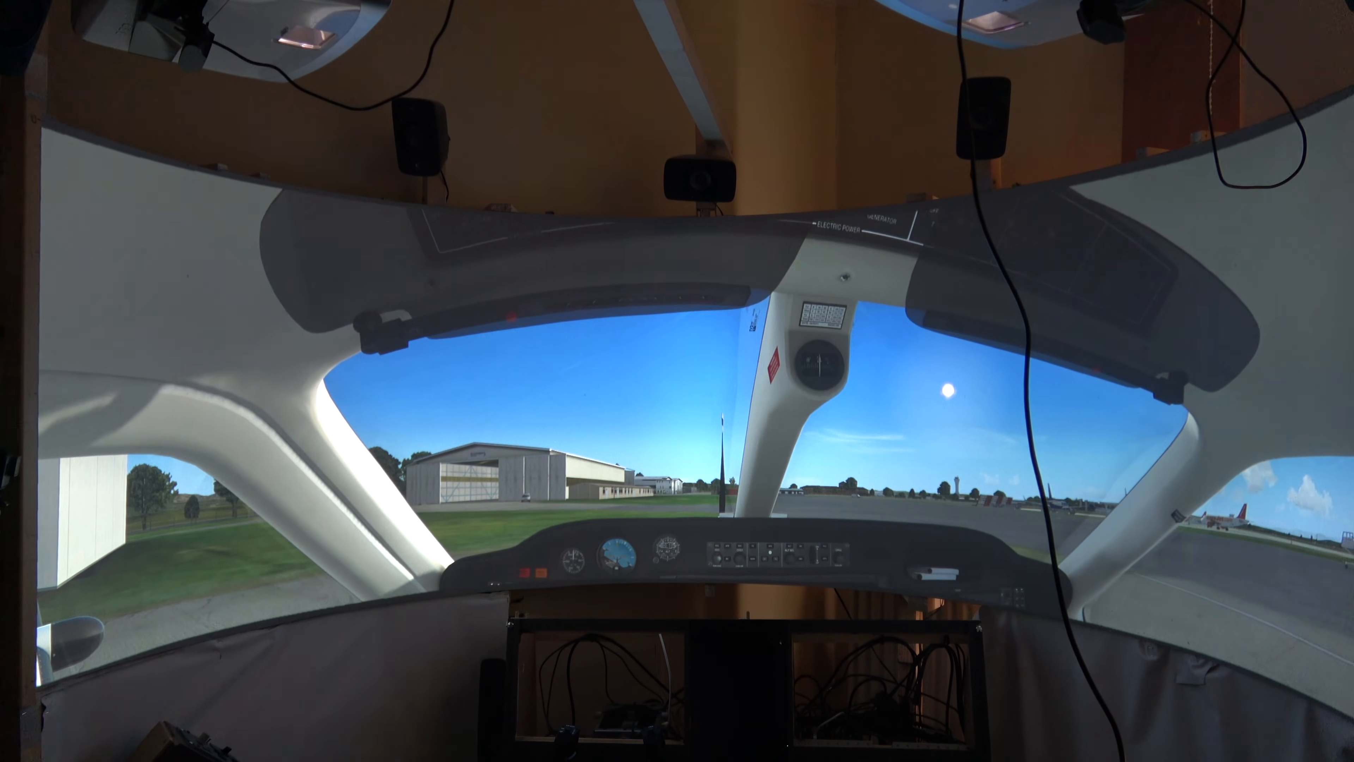
key(ctrl+shift+Return)
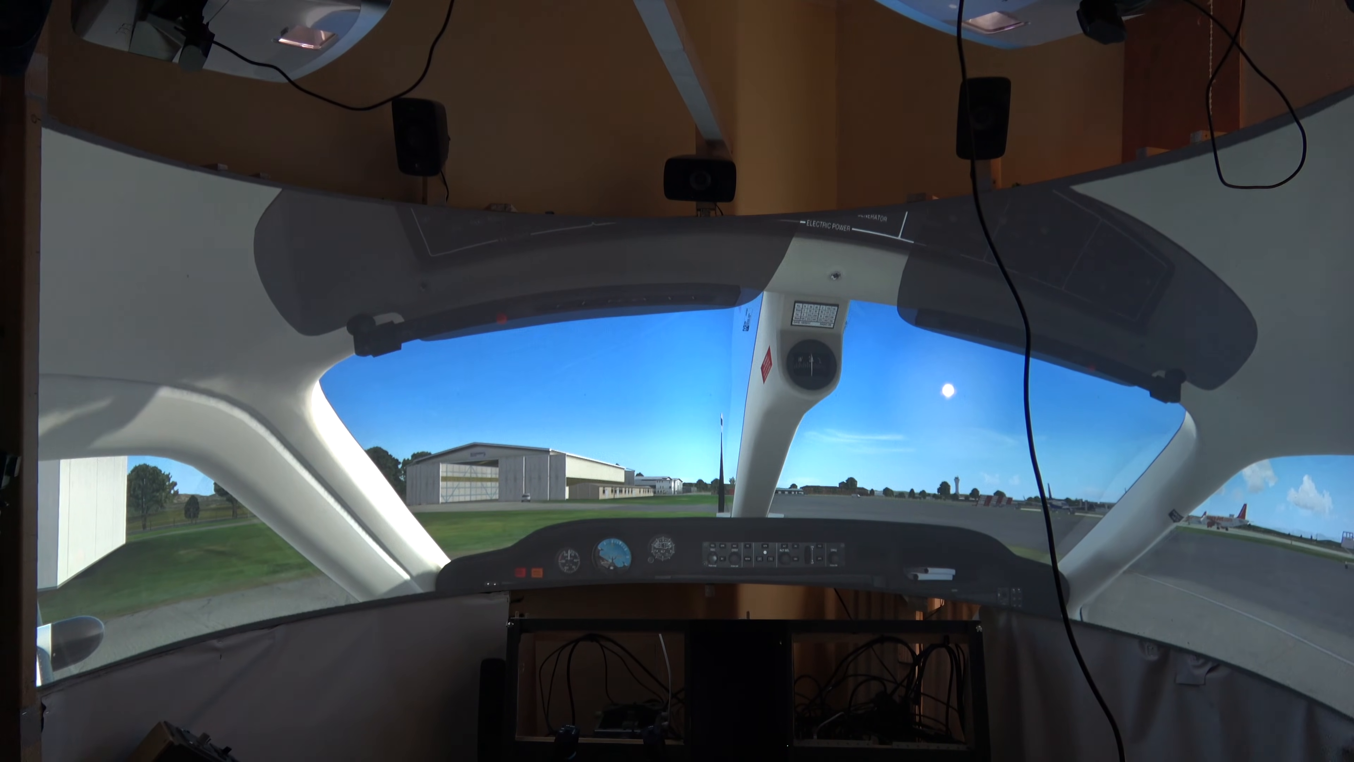